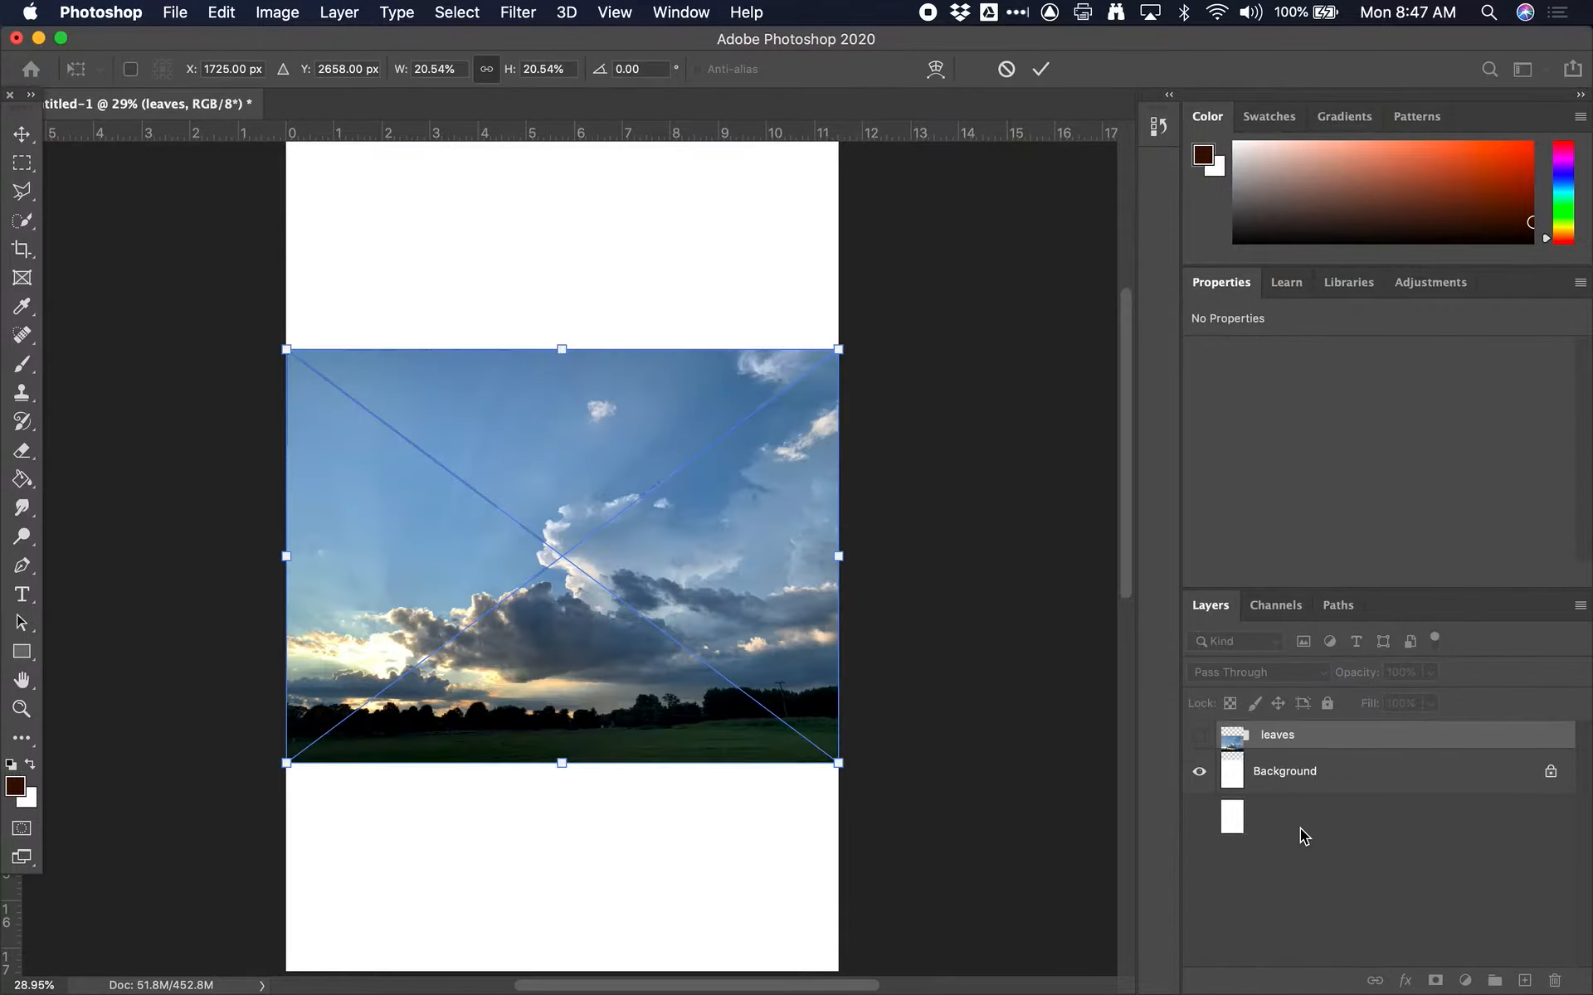
Enlarge the placed sky photo proportionally to about 41.66% so it covers the full canvas height, and commit the placement
{"action": "scroll", "coordinate": [676, 525], "scroll_direction": "down", "scroll_amount": 5}
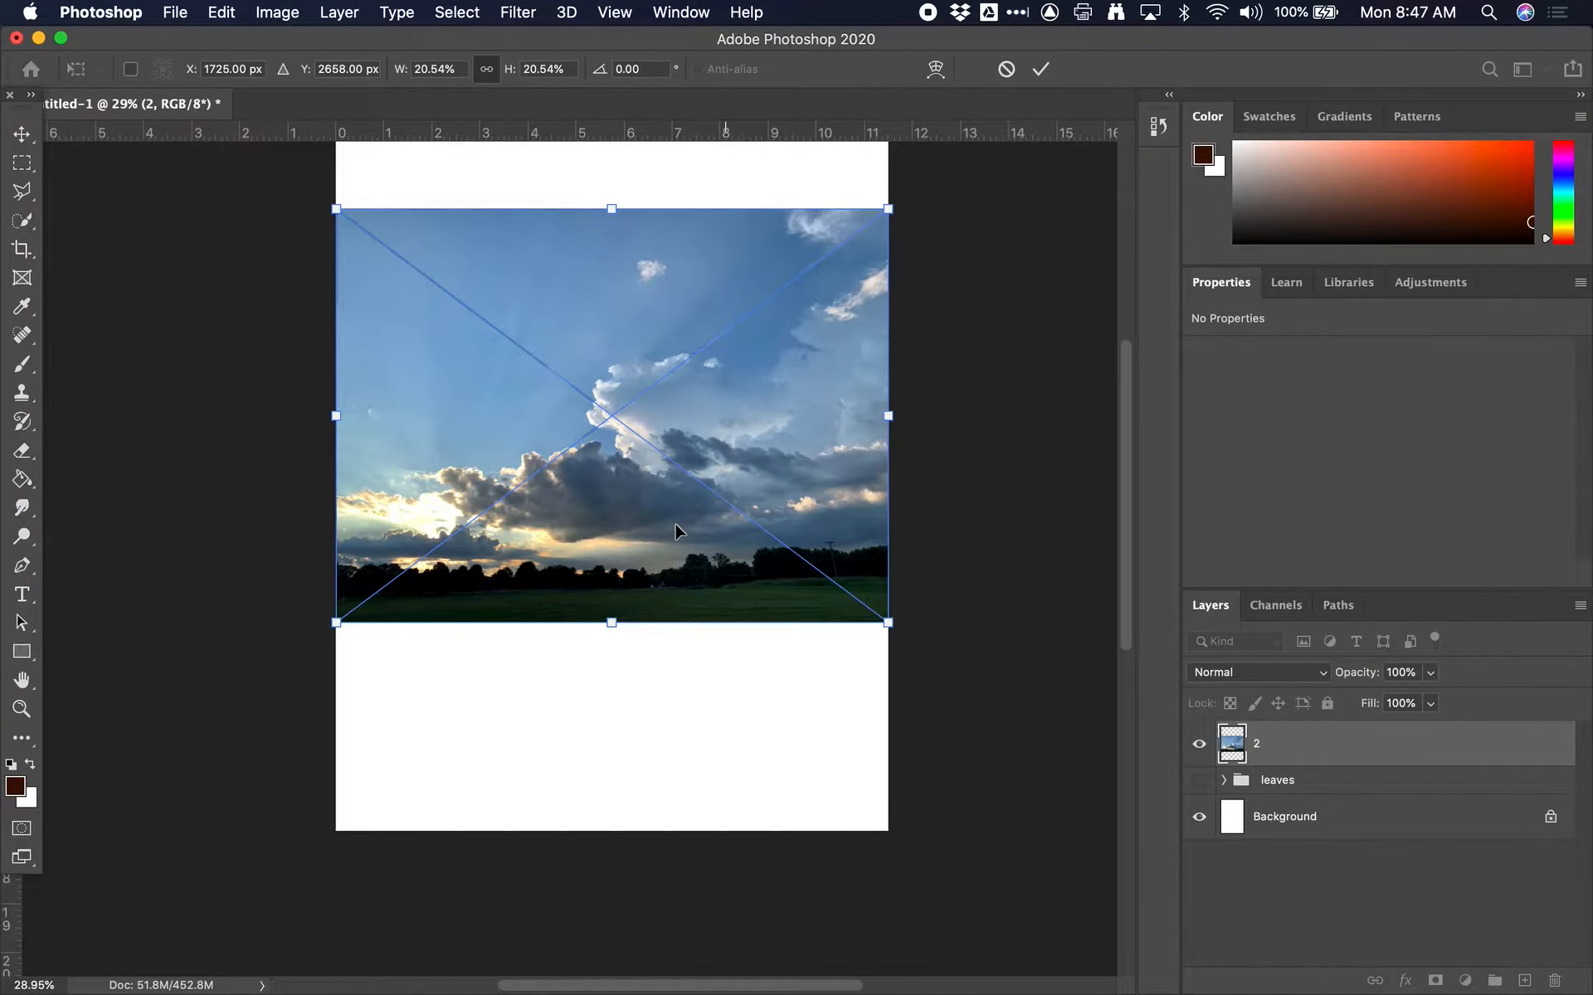
{"action": "scroll", "coordinate": [673, 531], "scroll_direction": "down", "scroll_amount": 3}
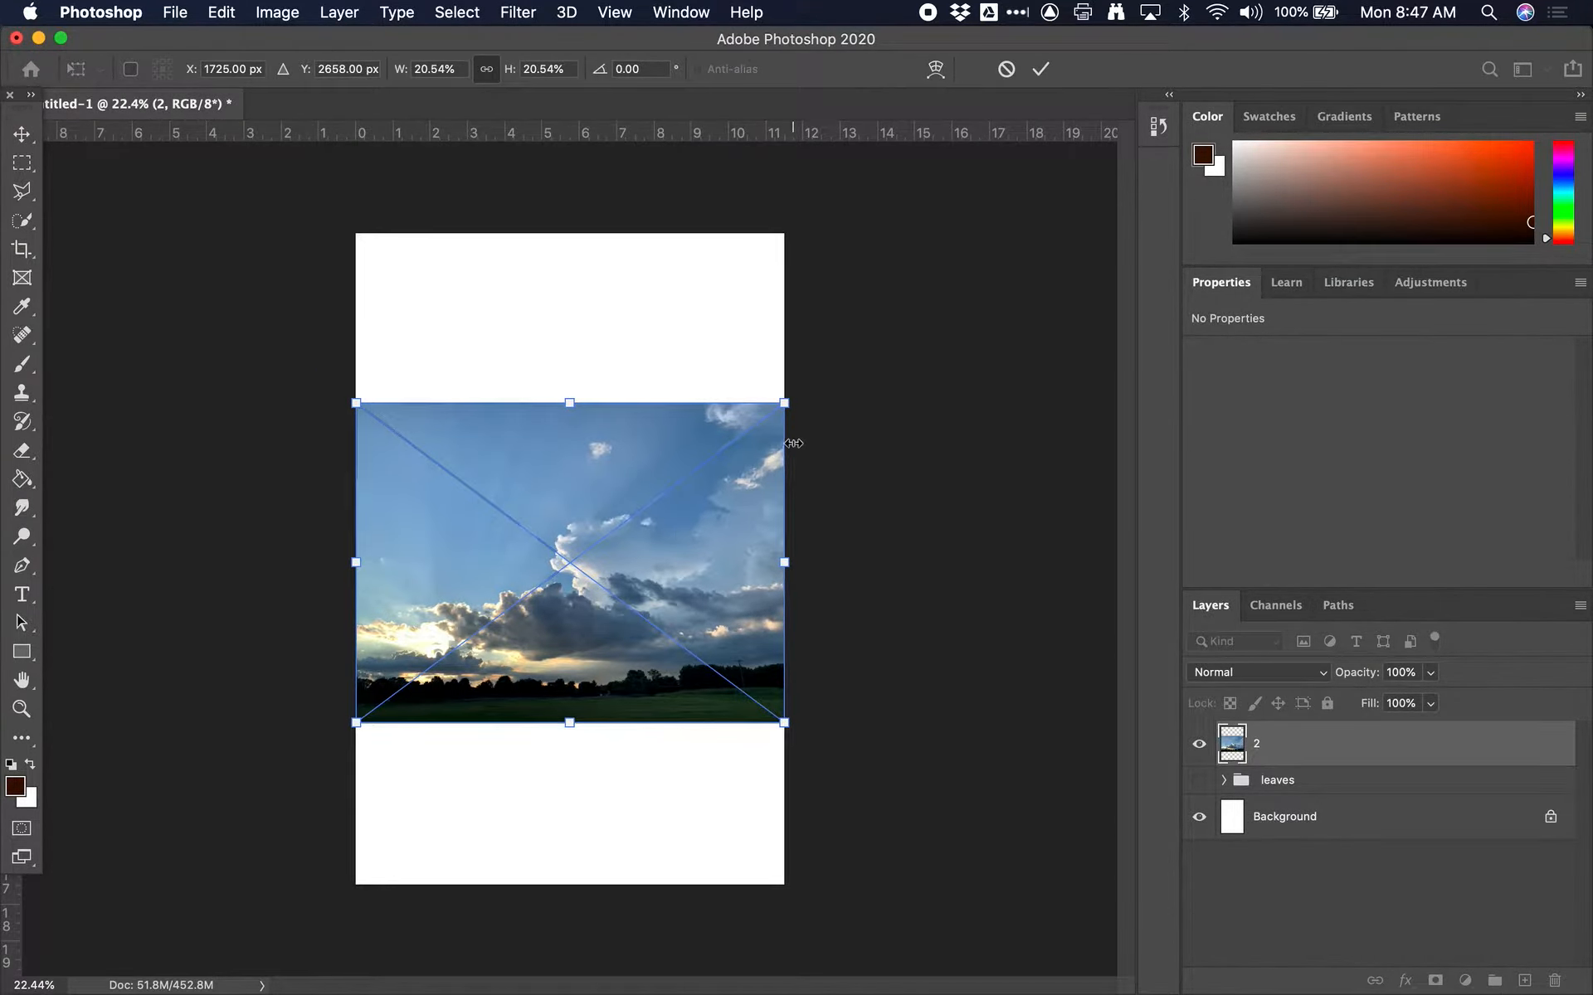
{"action": "left_click_drag", "start_coordinate": [785, 404], "coordinate": [950, 278]}
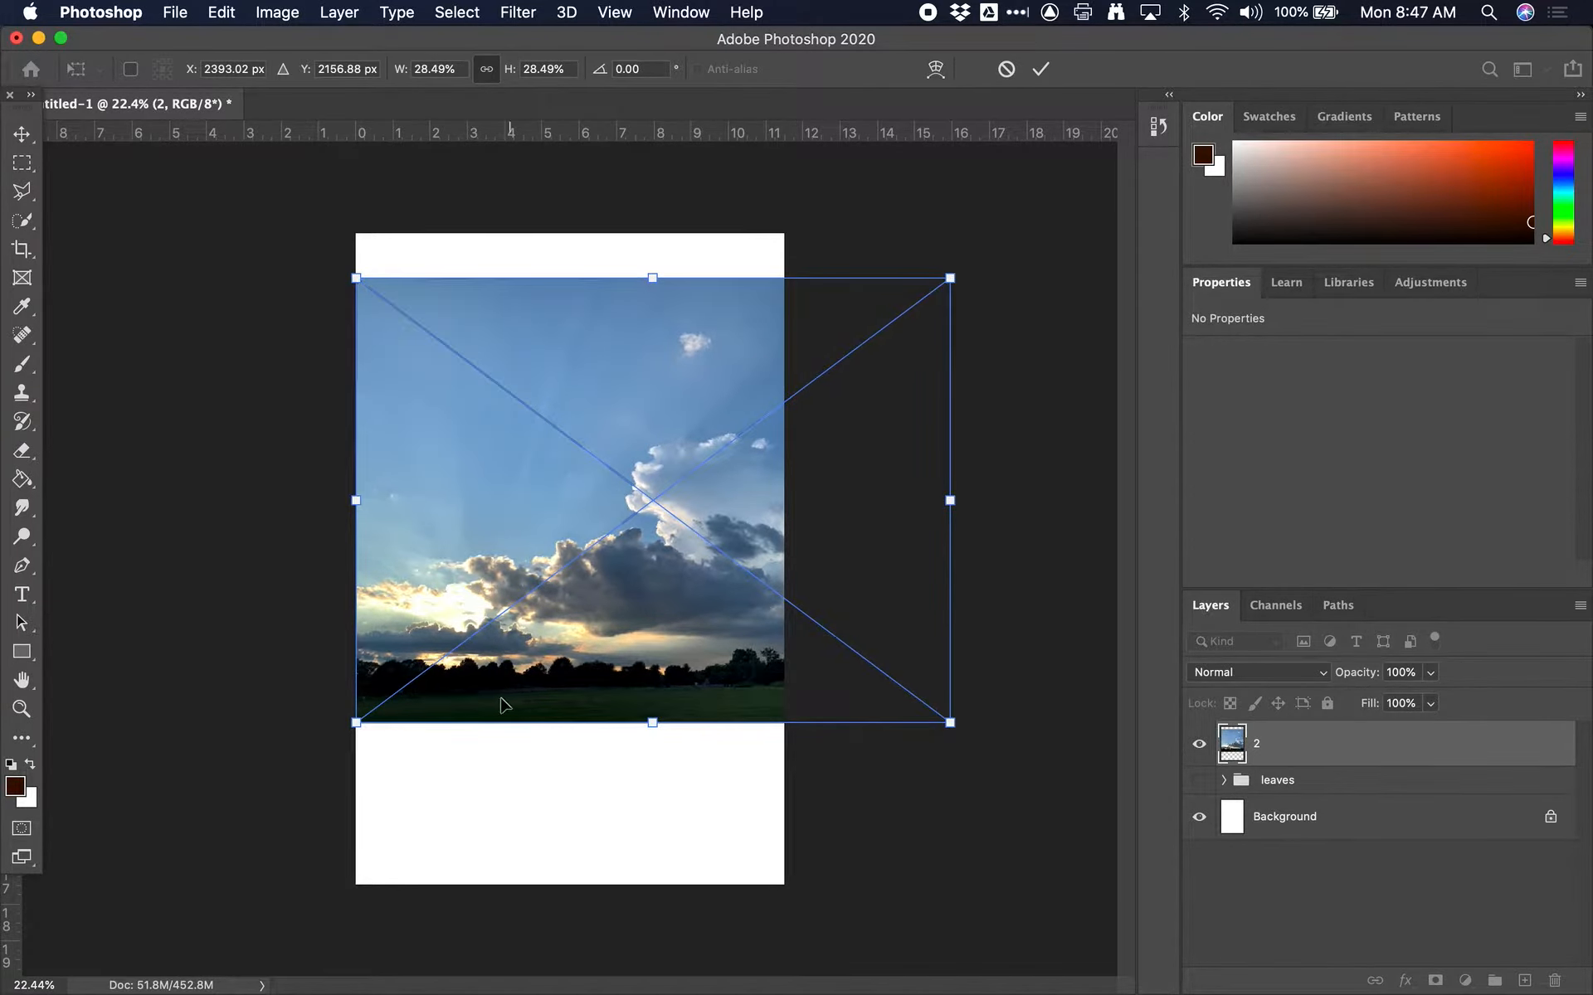
{"action": "left_click_drag", "start_coordinate": [356, 722], "coordinate": [140, 884]}
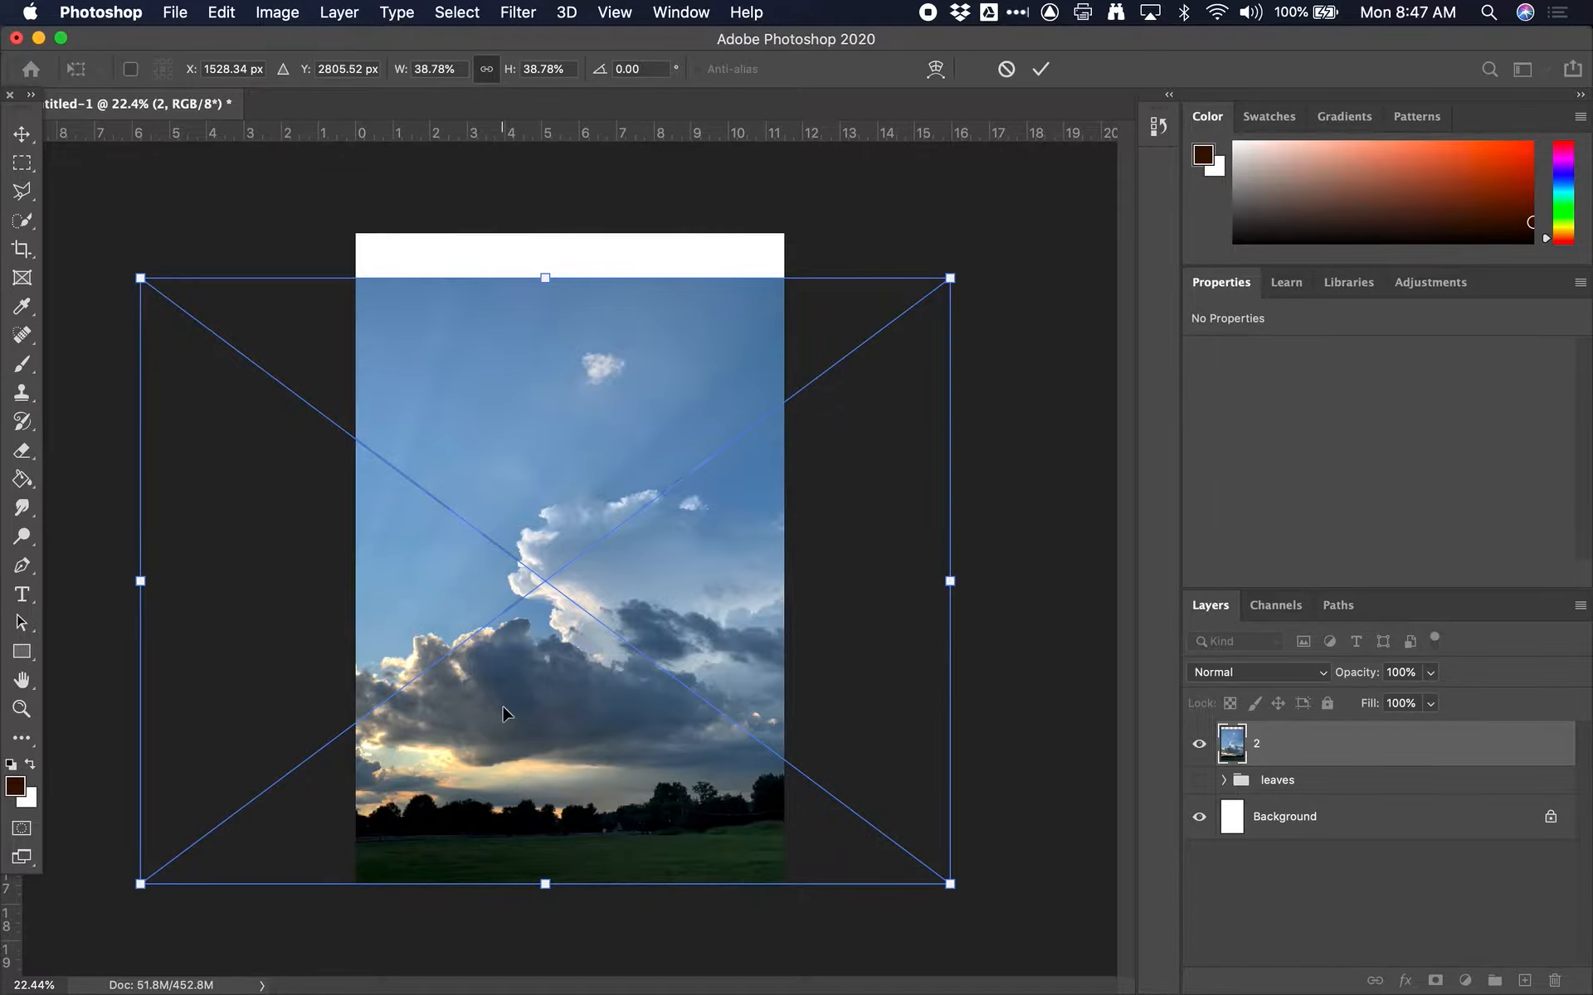
{"action": "key", "text": "super+minus"}
{"action": "left_click_drag", "start_coordinate": [851, 351], "coordinate": [902, 328]}
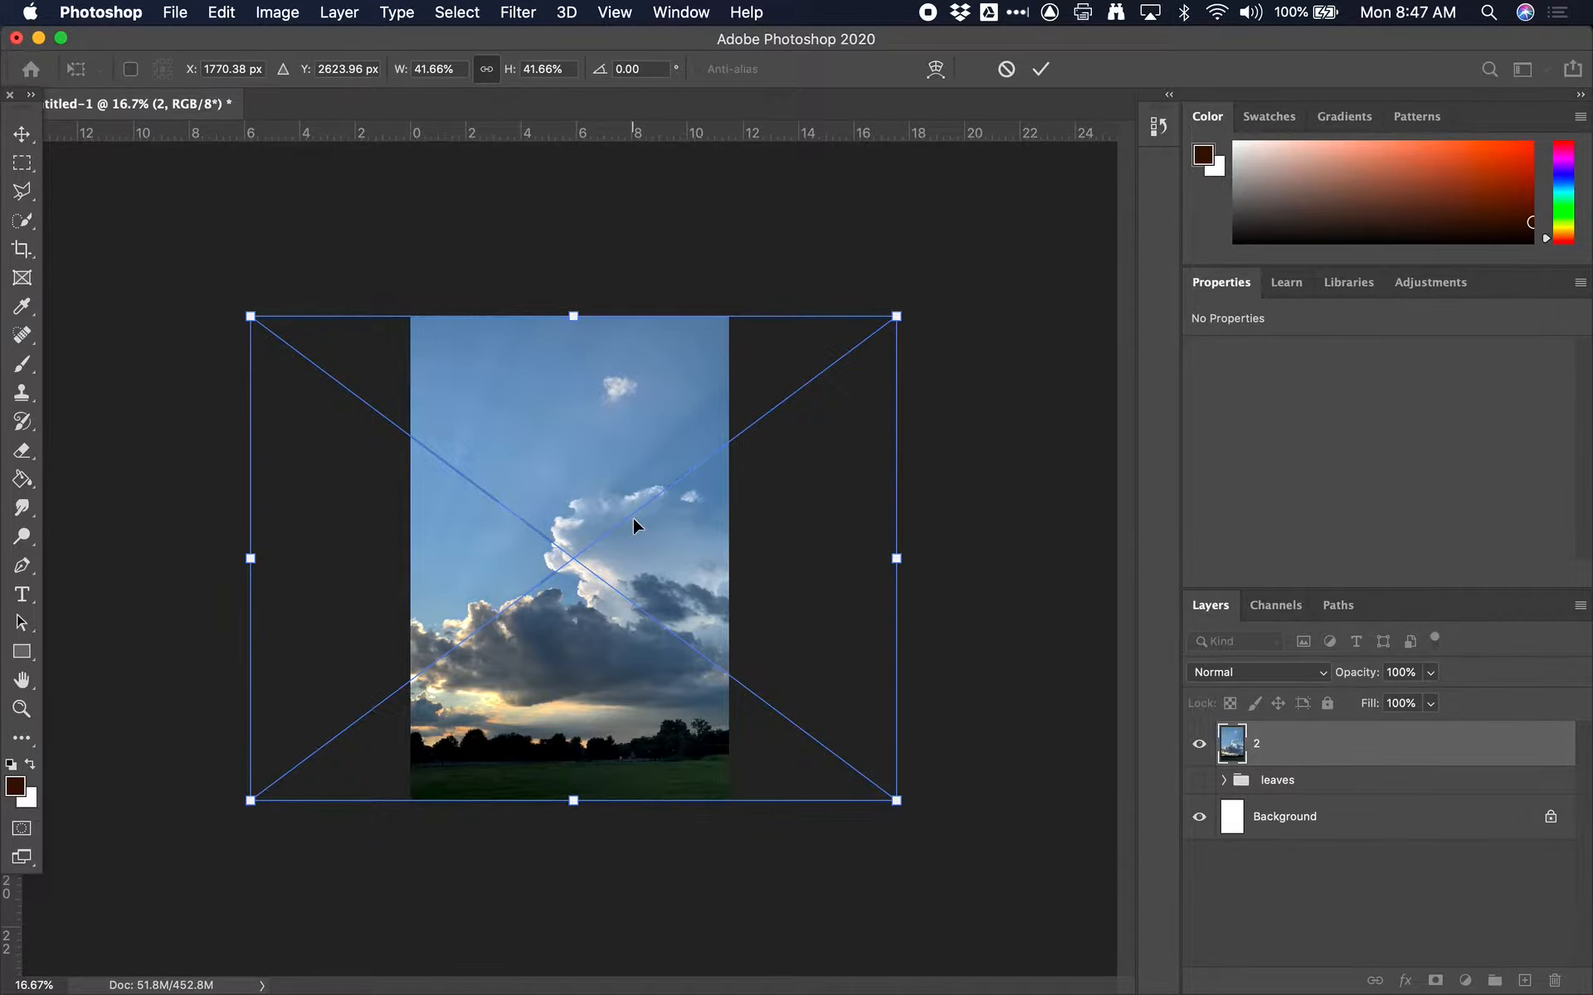
{"action": "key", "text": "Return"}
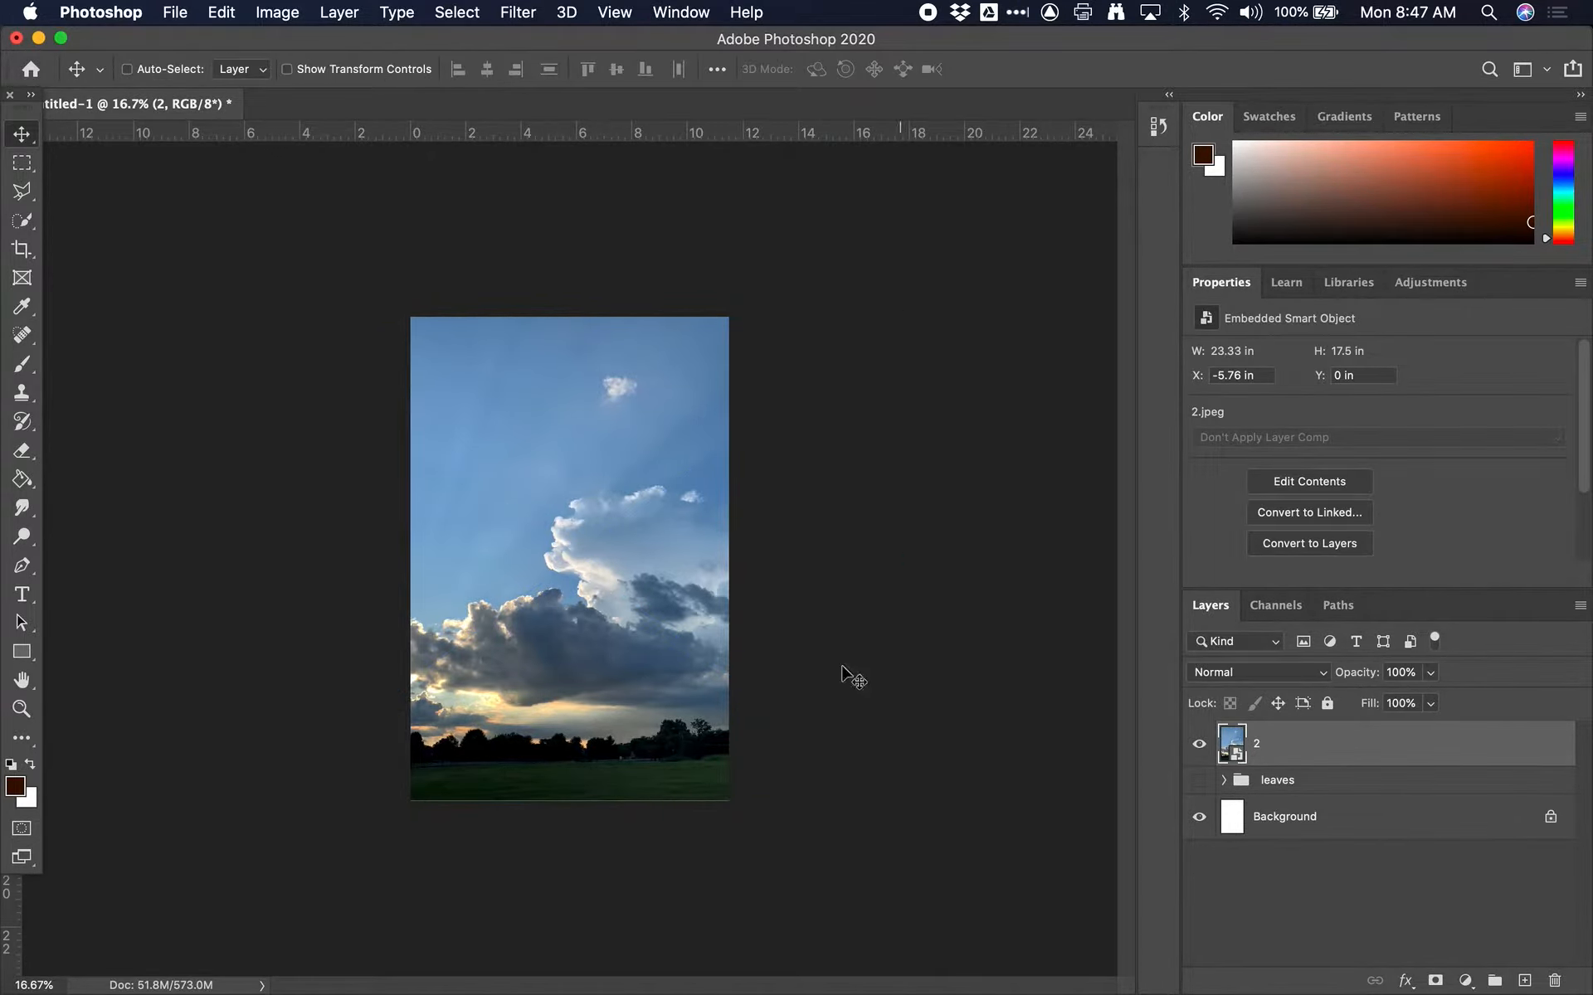
Reposition the sky photo over the canvas and free-transform it to about 43.47% so it slightly overlaps the upper and lower edges
{"action": "left_click_drag", "start_coordinate": [583, 807], "coordinate": [590, 773]}
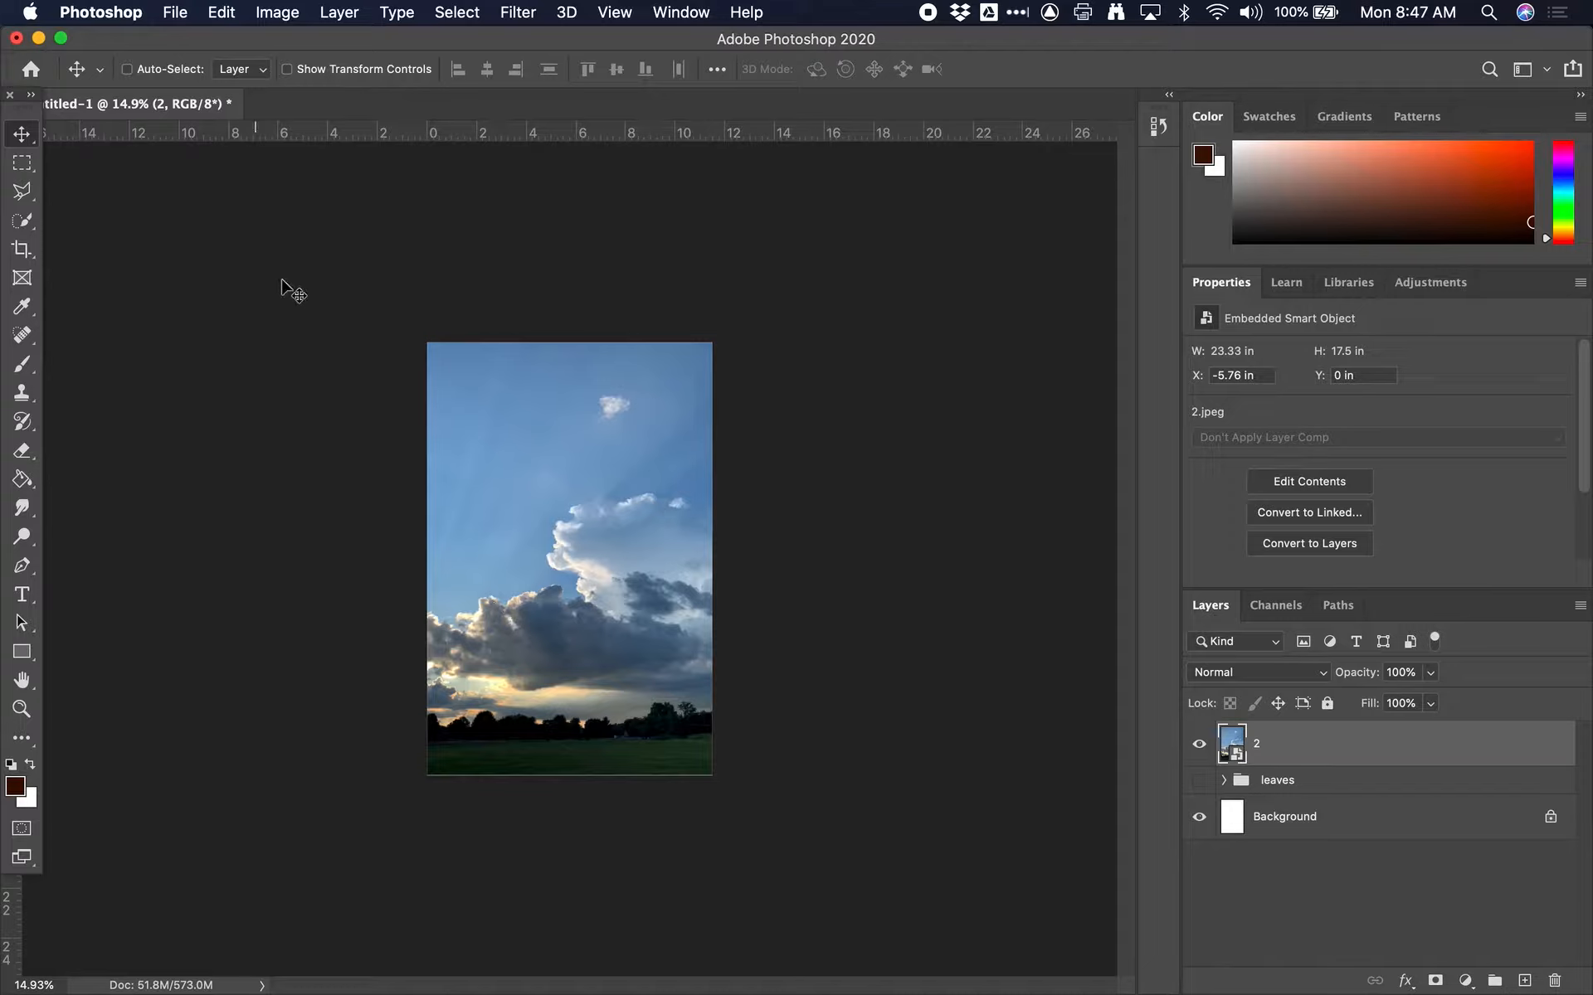
{"action": "left_click_drag", "start_coordinate": [582, 465], "coordinate": [508, 455]}
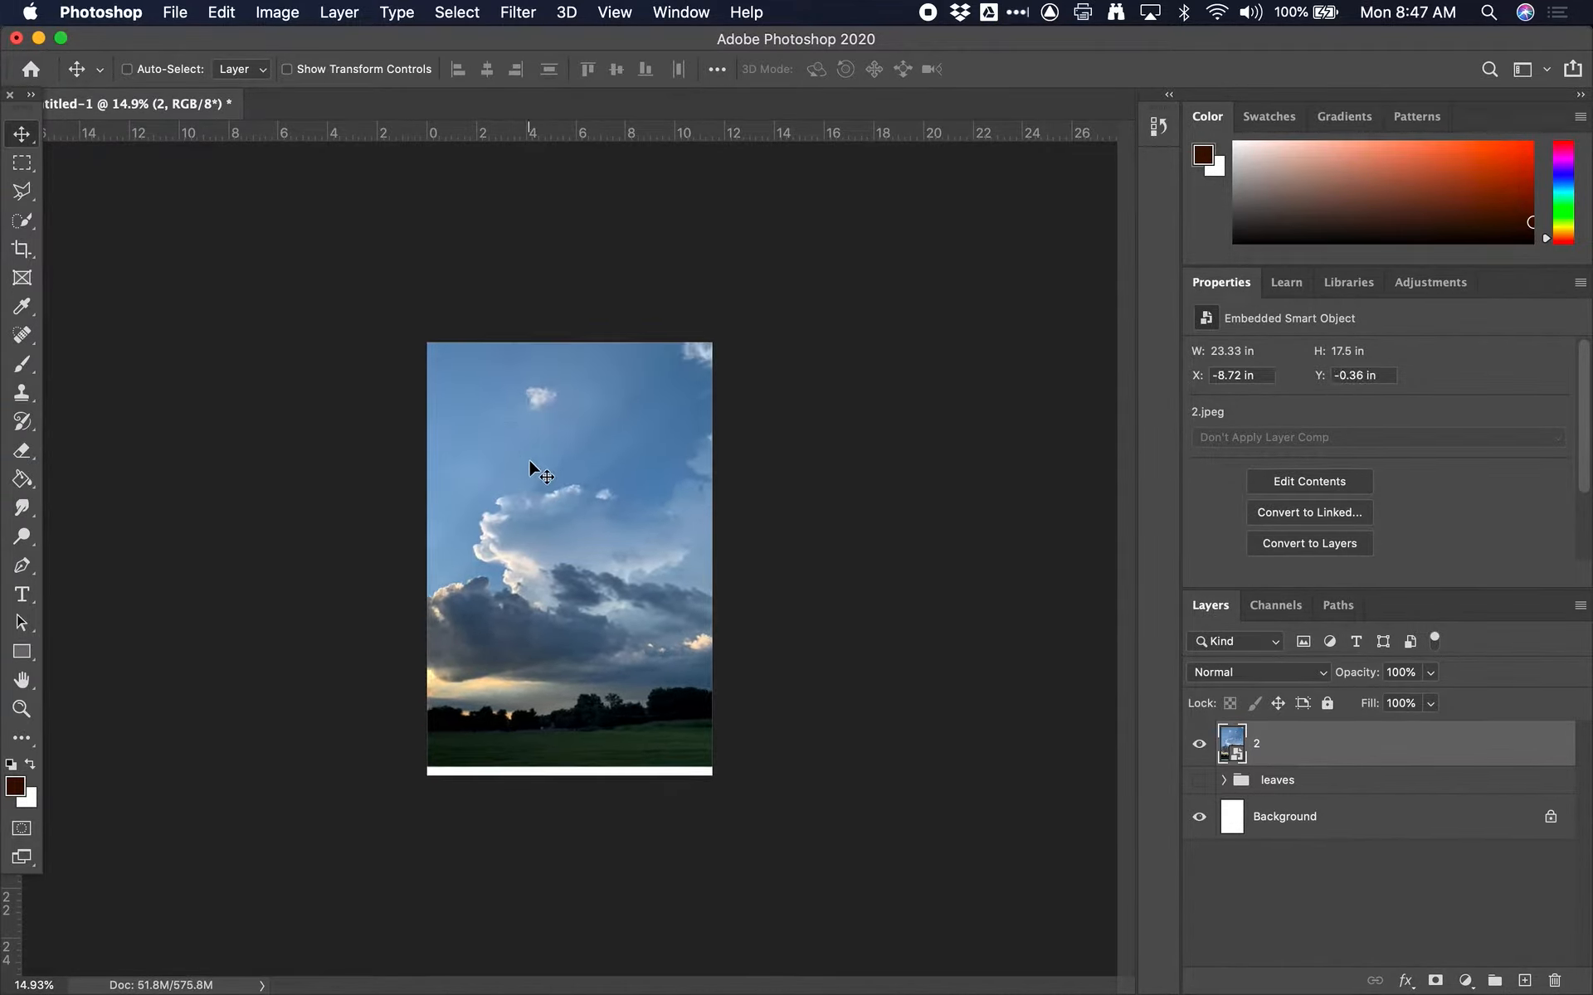
{"action": "left_click", "coordinate": [226, 11]}
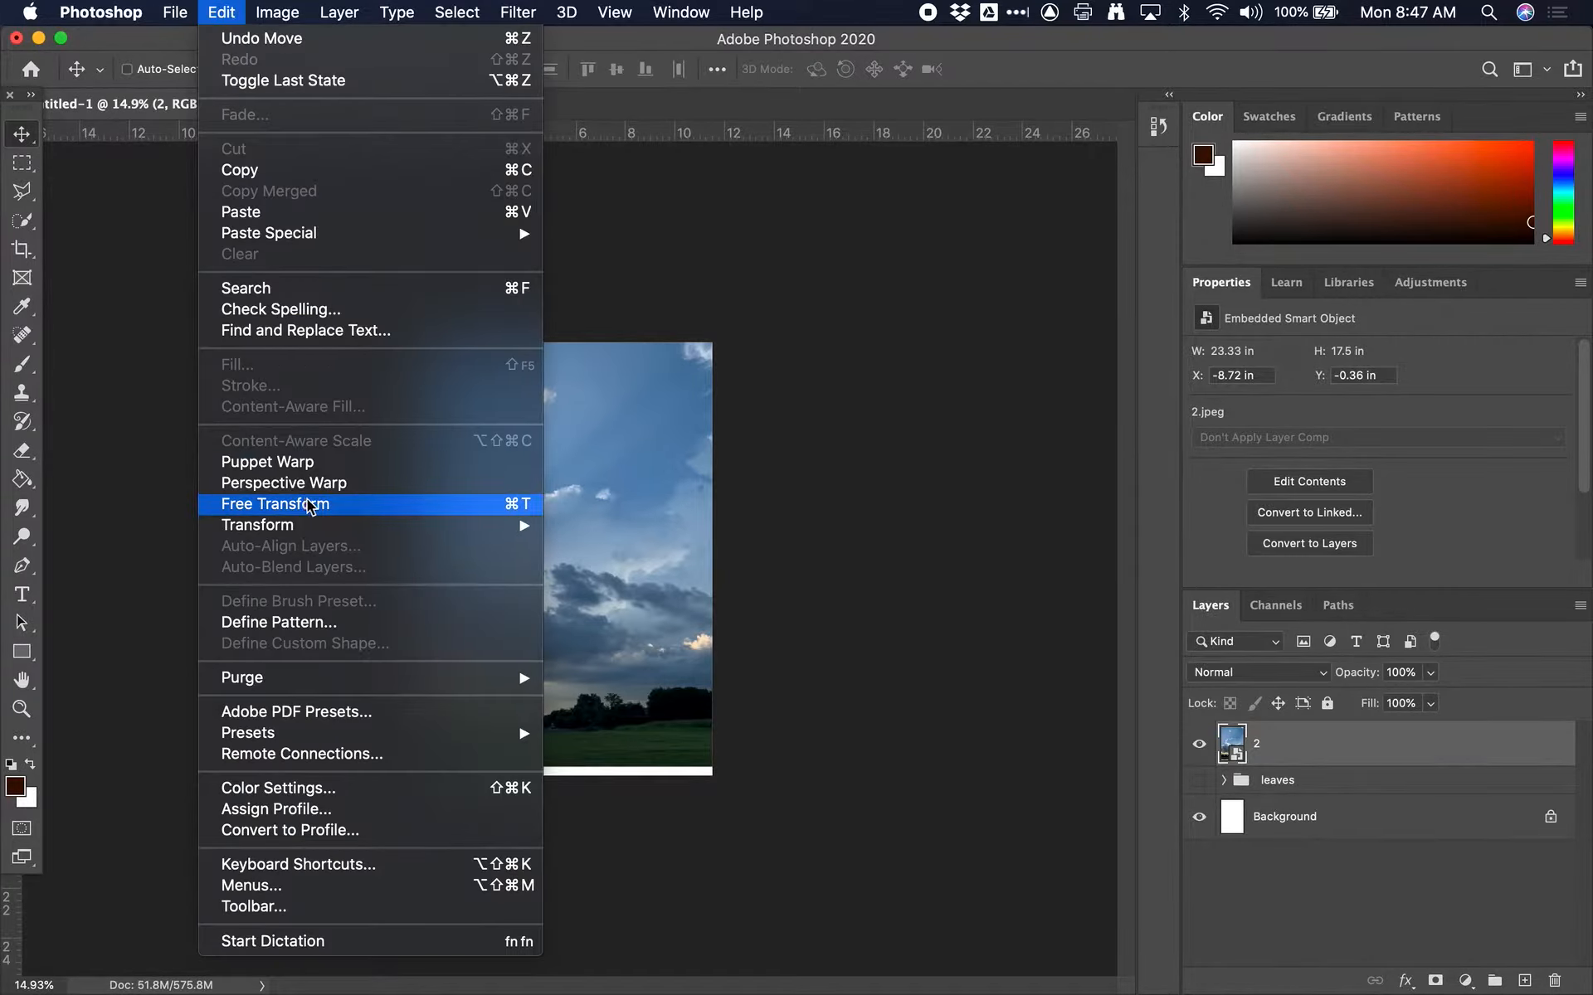
{"action": "left_click", "coordinate": [511, 505]}
{"action": "left_click_drag", "start_coordinate": [643, 559], "coordinate": [694, 564]}
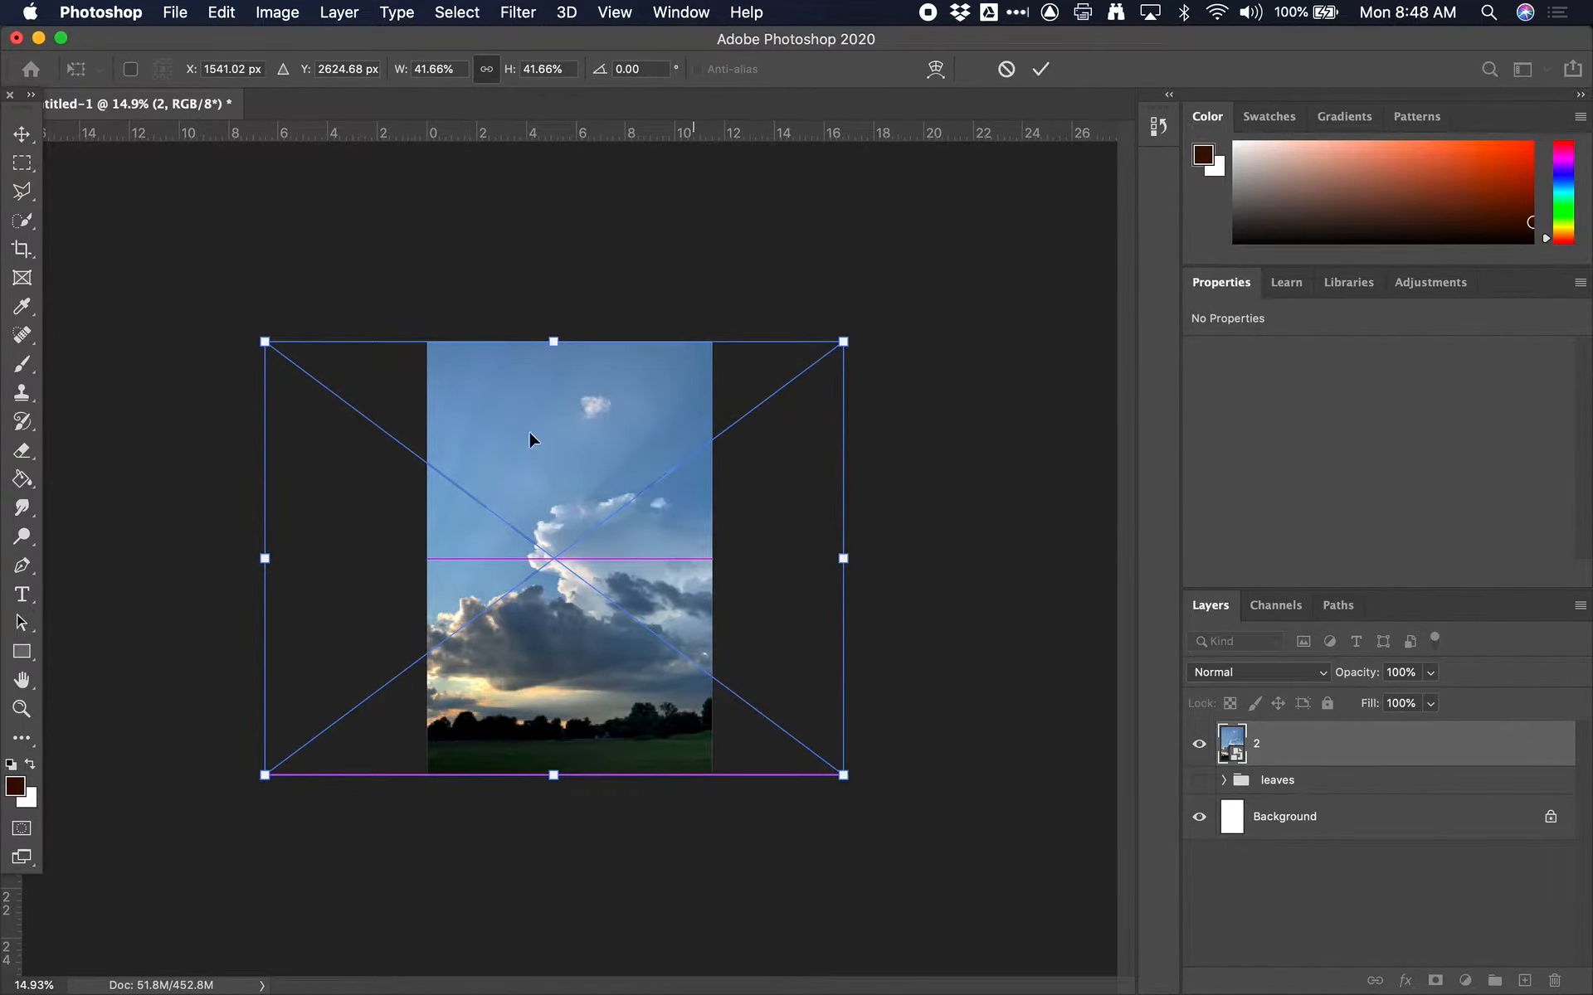
{"action": "left_click_drag", "start_coordinate": [562, 339], "coordinate": [554, 331]}
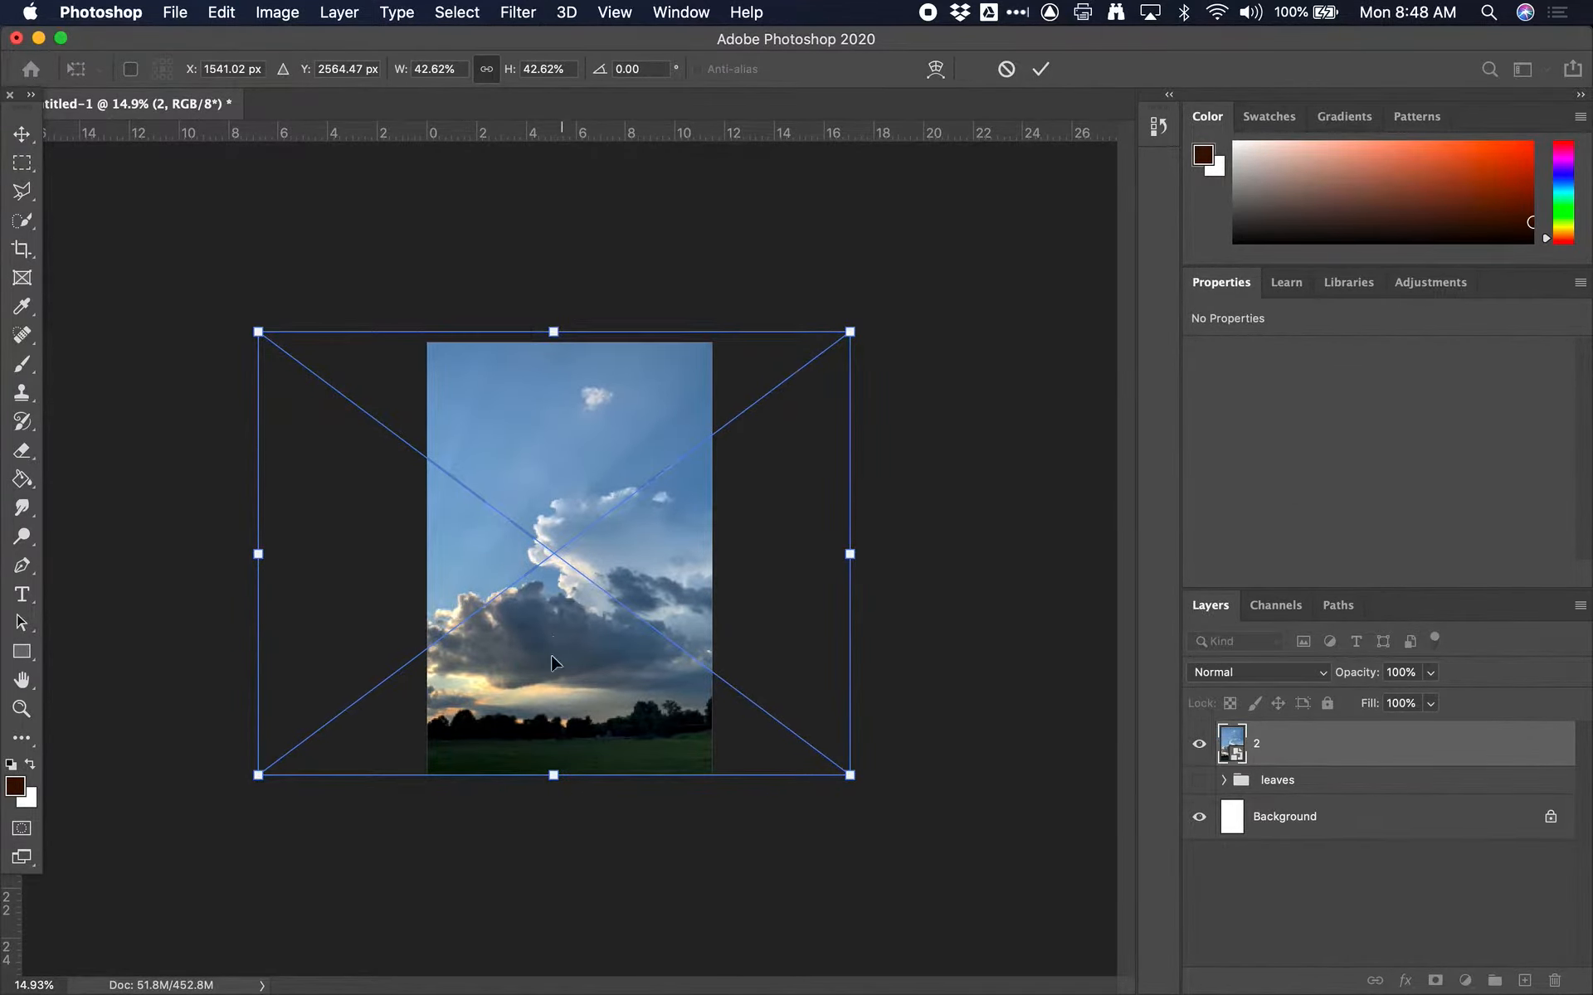
{"action": "left_click_drag", "start_coordinate": [553, 775], "coordinate": [554, 781]}
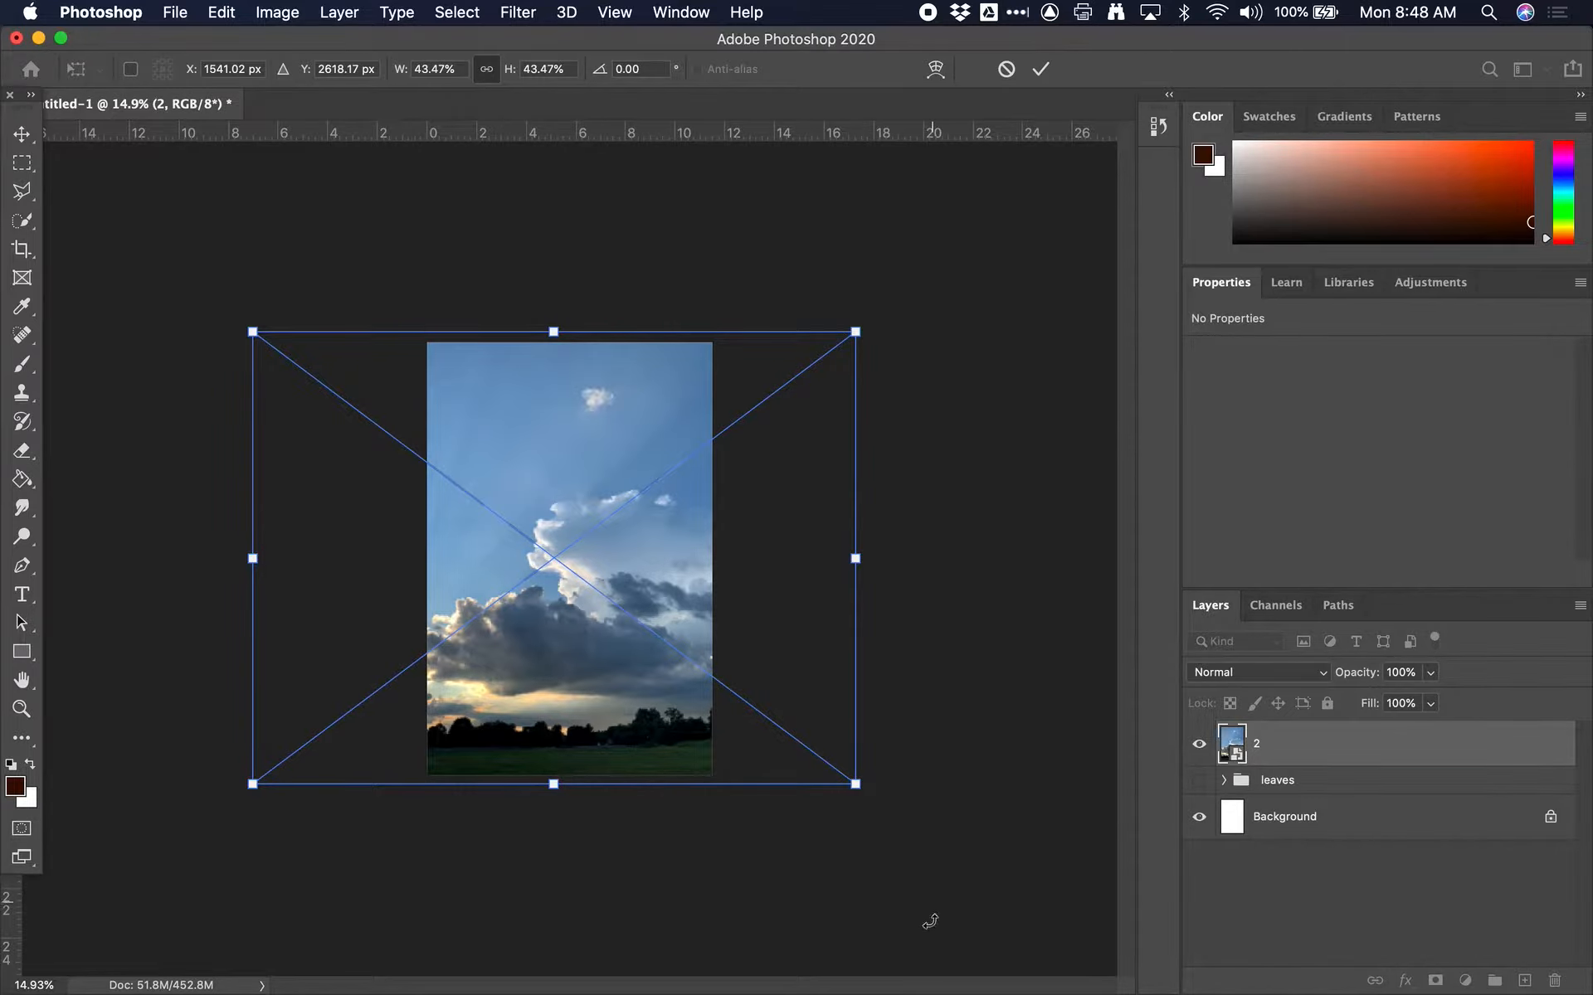
Try rotating the sky photo by about 1.8 degrees, undo the rotation, and apply the transform
{"action": "left_click_drag", "start_coordinate": [879, 799], "coordinate": [915, 846]}
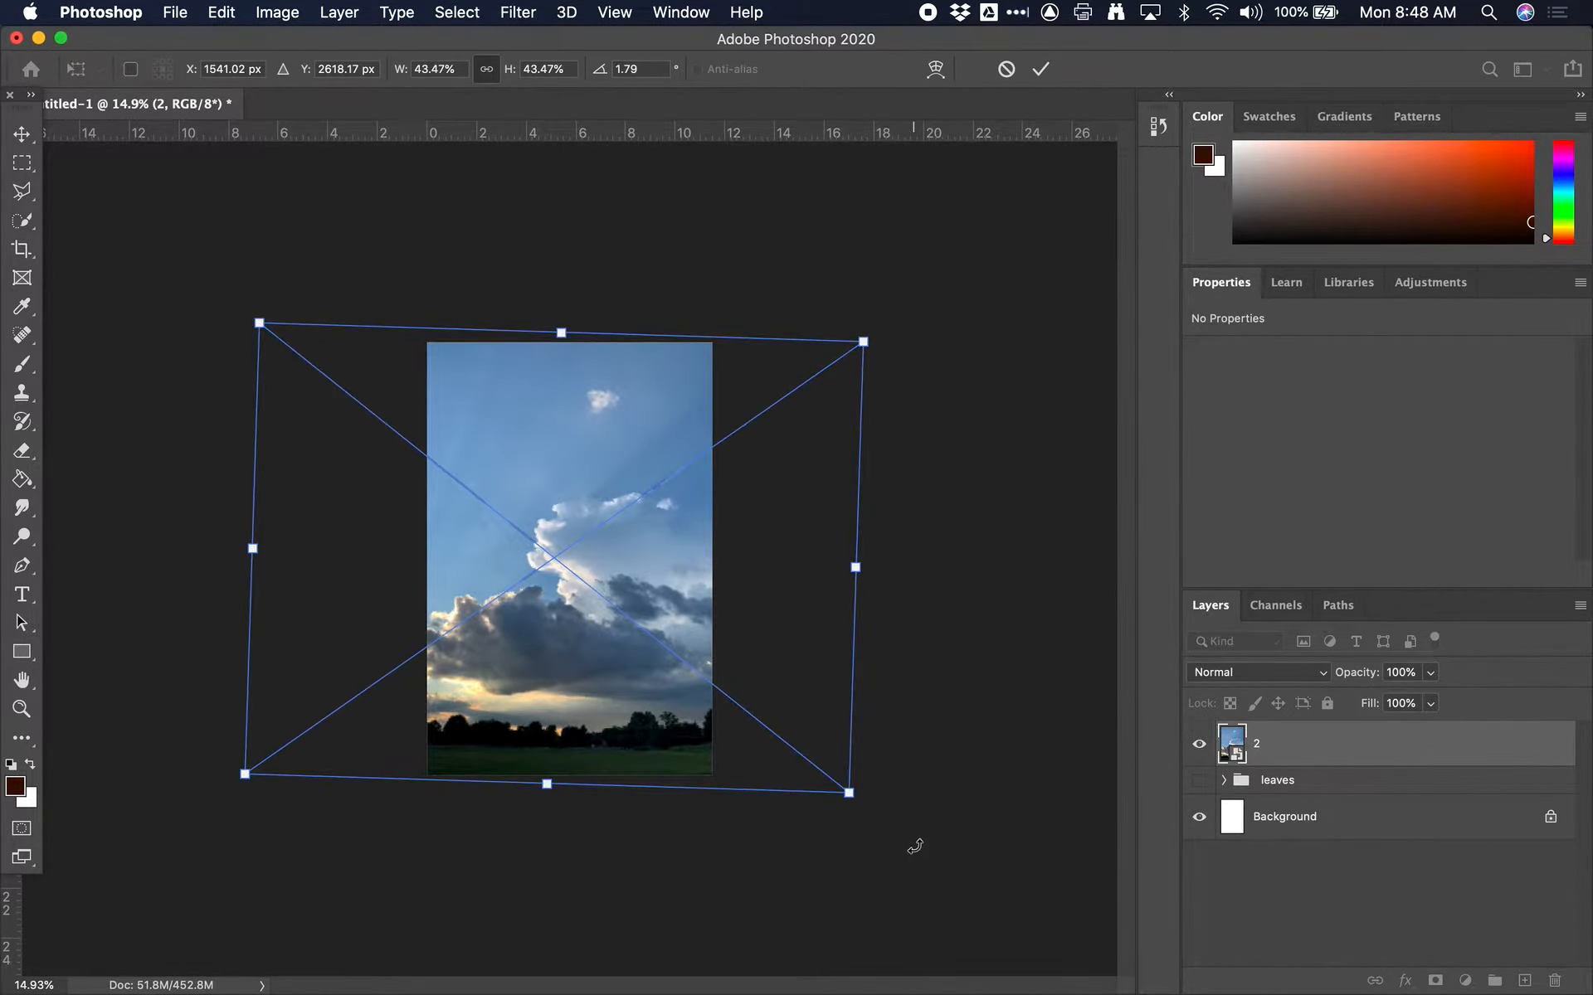
{"action": "key", "text": "super+z"}
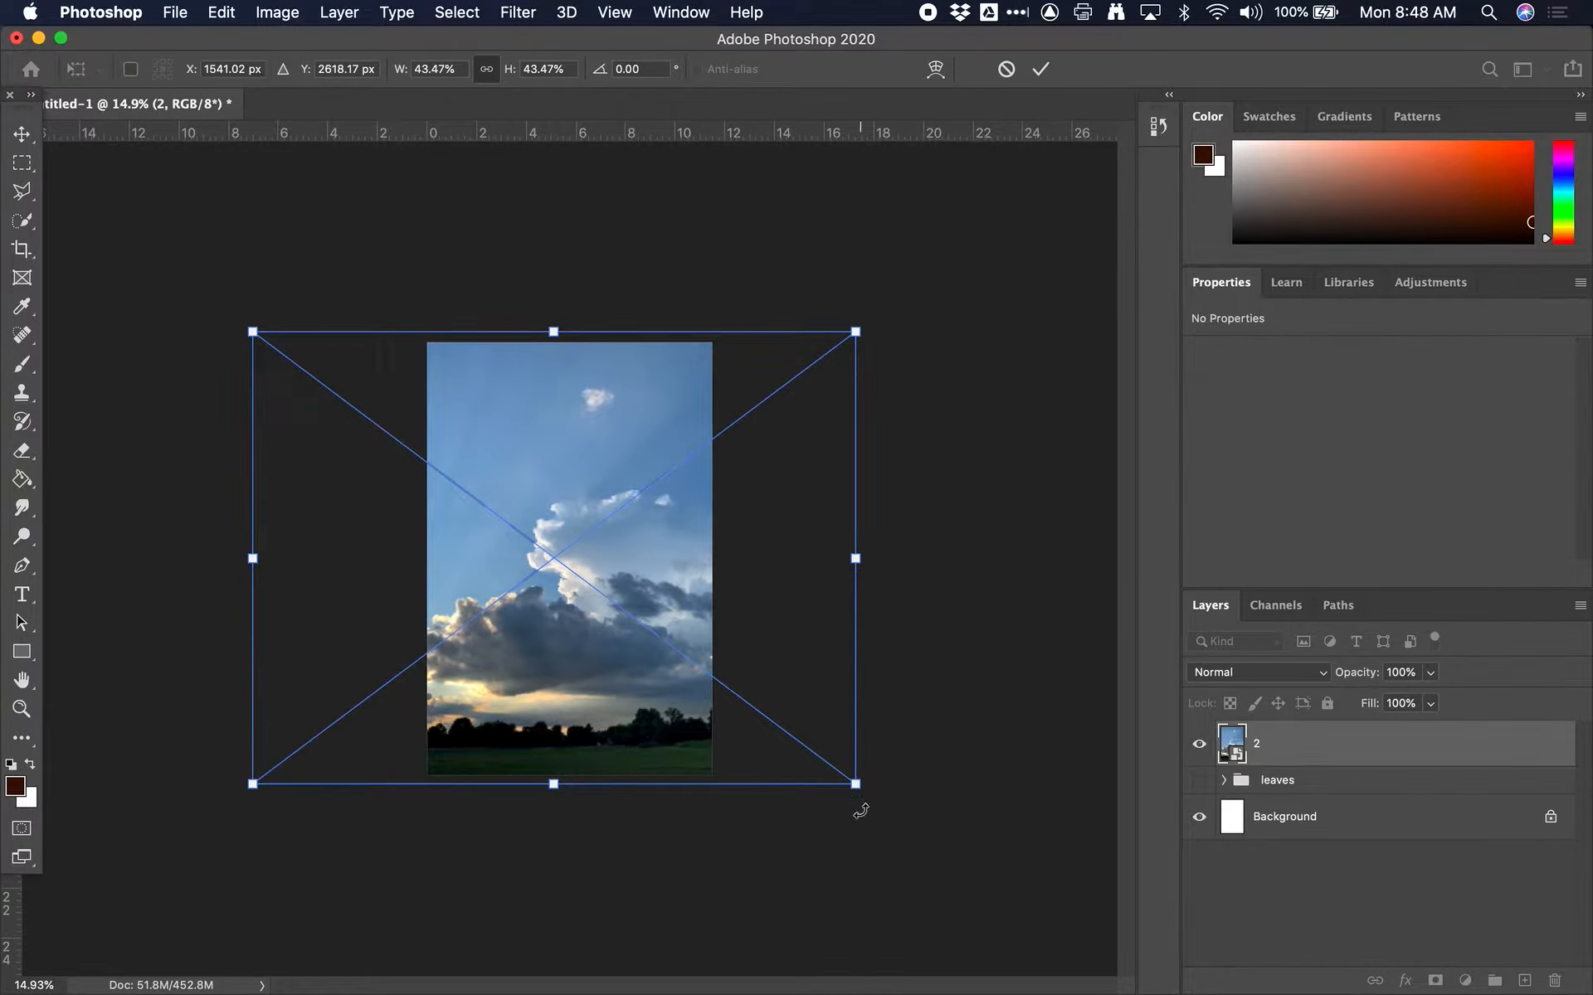
{"action": "mouse_move", "coordinate": [859, 788]}
{"action": "left_mouse_down"}
{"action": "mouse_move", "coordinate": [739, 785]}
{"action": "mouse_move", "coordinate": [693, 838]}
{"action": "mouse_move", "coordinate": [607, 805]}
{"action": "mouse_move", "coordinate": [754, 754]}
{"action": "mouse_move", "coordinate": [625, 810]}
{"action": "mouse_move", "coordinate": [821, 824]}
{"action": "mouse_move", "coordinate": [869, 853]}
{"action": "mouse_move", "coordinate": [646, 736]}
{"action": "mouse_move", "coordinate": [694, 788]}
{"action": "mouse_move", "coordinate": [626, 803]}
{"action": "mouse_move", "coordinate": [694, 830]}
{"action": "mouse_move", "coordinate": [811, 798]}
{"action": "mouse_move", "coordinate": [846, 816]}
{"action": "mouse_move", "coordinate": [849, 761]}
{"action": "mouse_move", "coordinate": [857, 796]}
{"action": "left_mouse_up"}
{"action": "key", "text": "Return"}
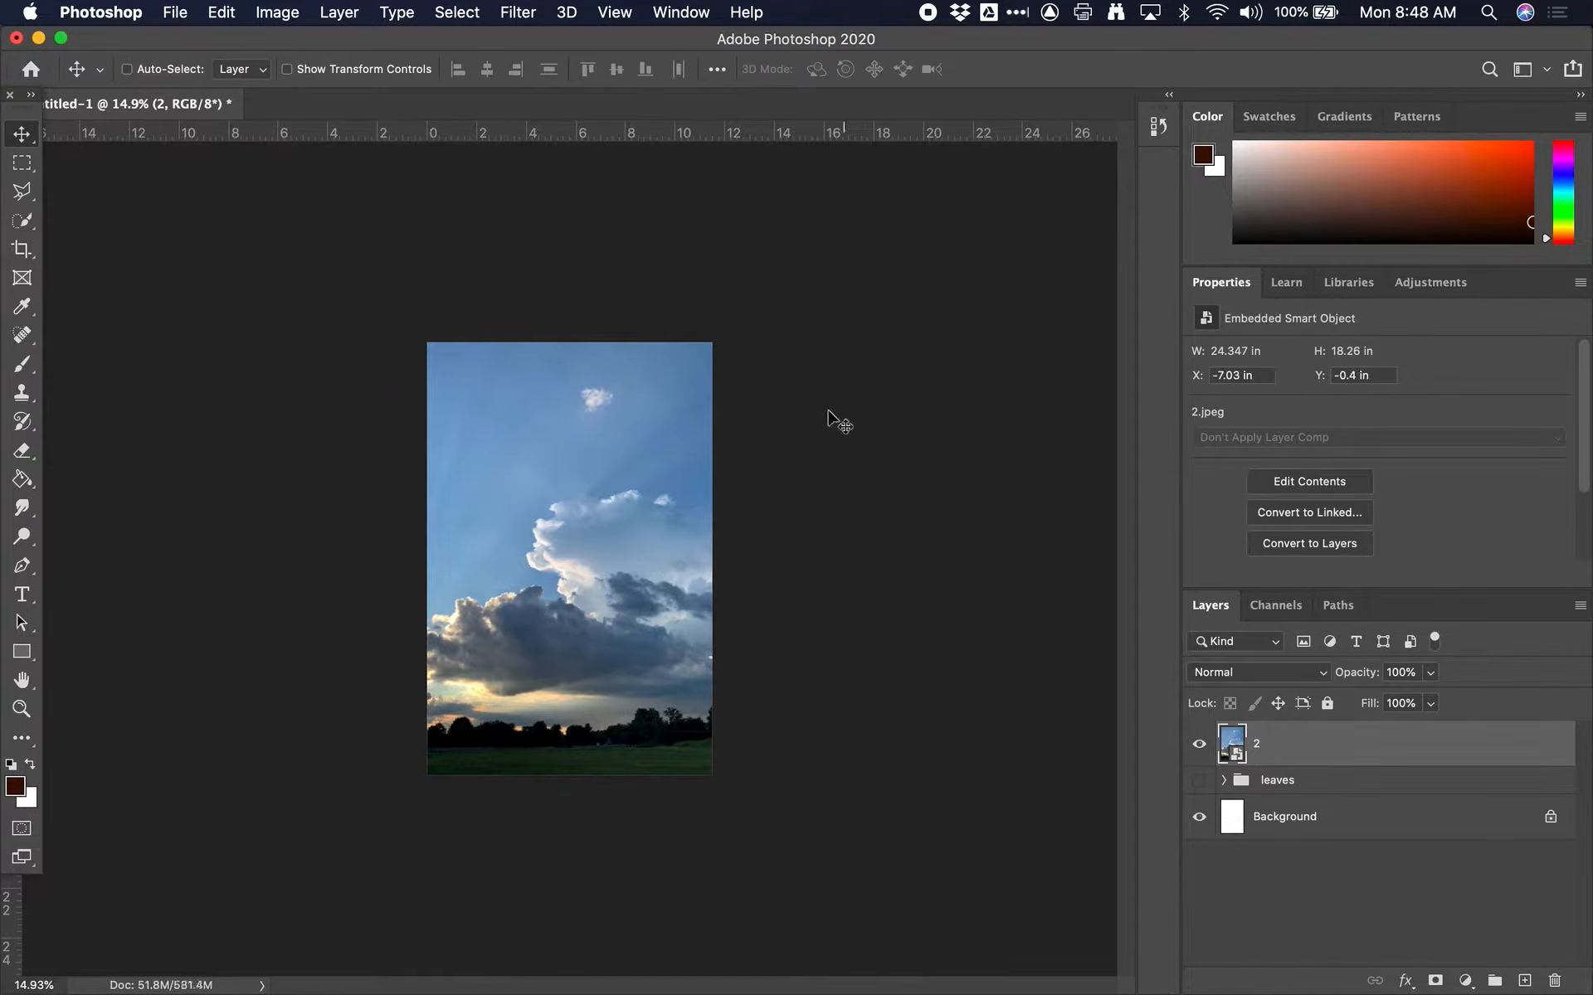
Rasterize the sky photo's layer 2 and rename it "clouds"
{"action": "right_click", "coordinate": [1259, 745]}
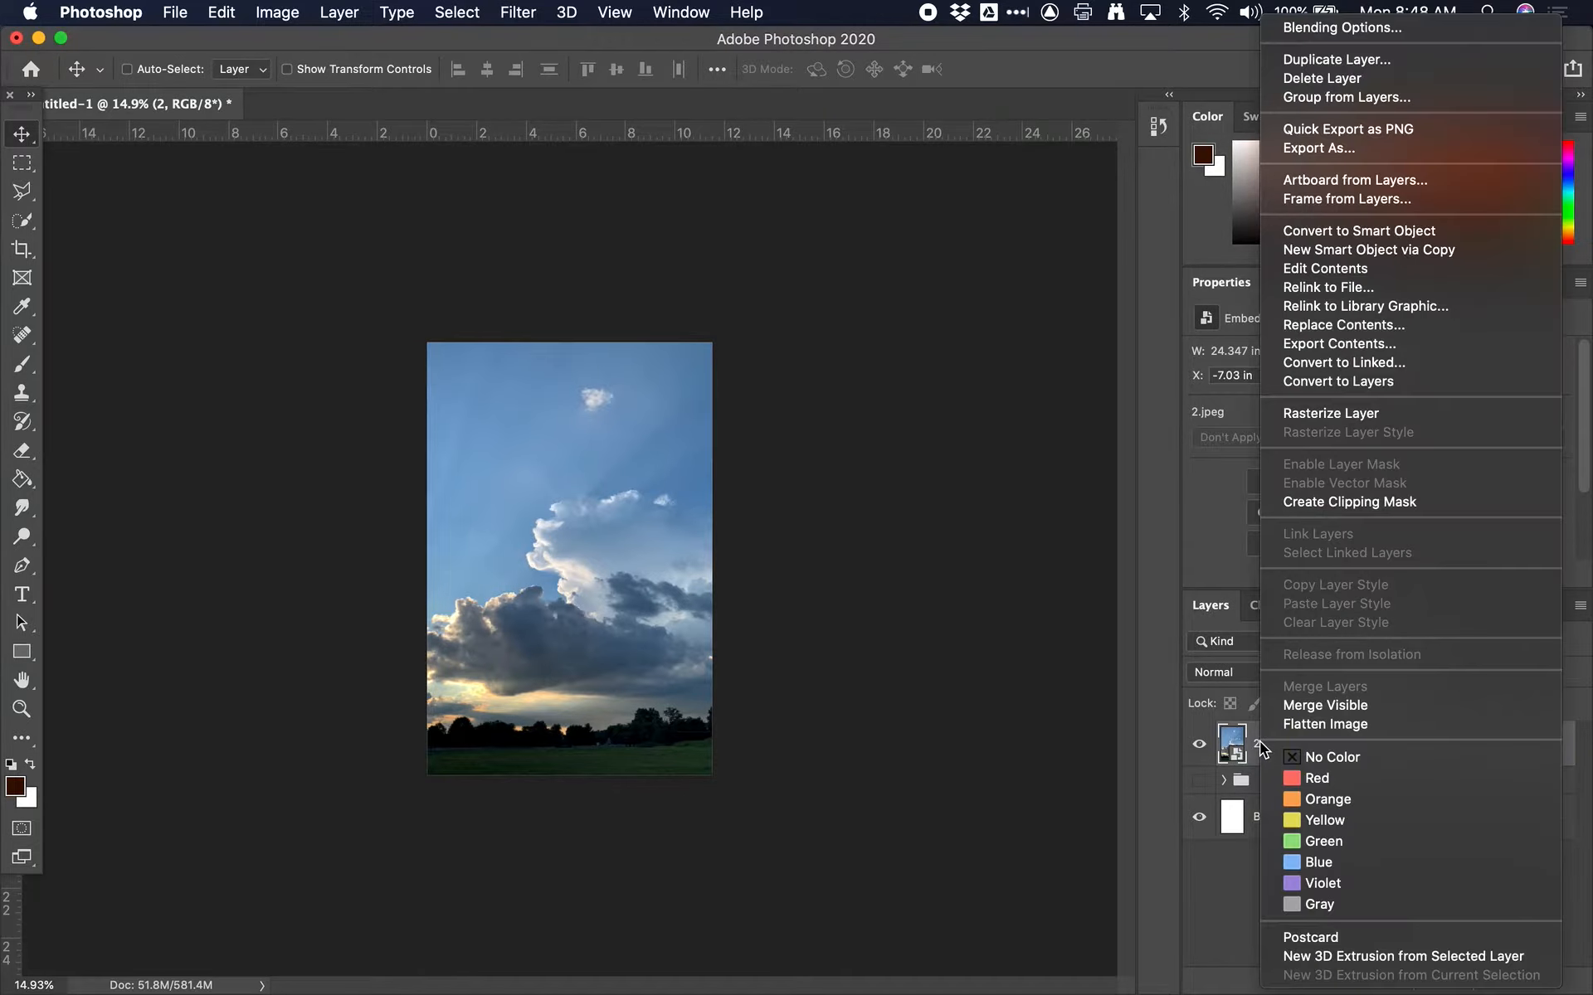
{"action": "left_click", "coordinate": [1373, 415]}
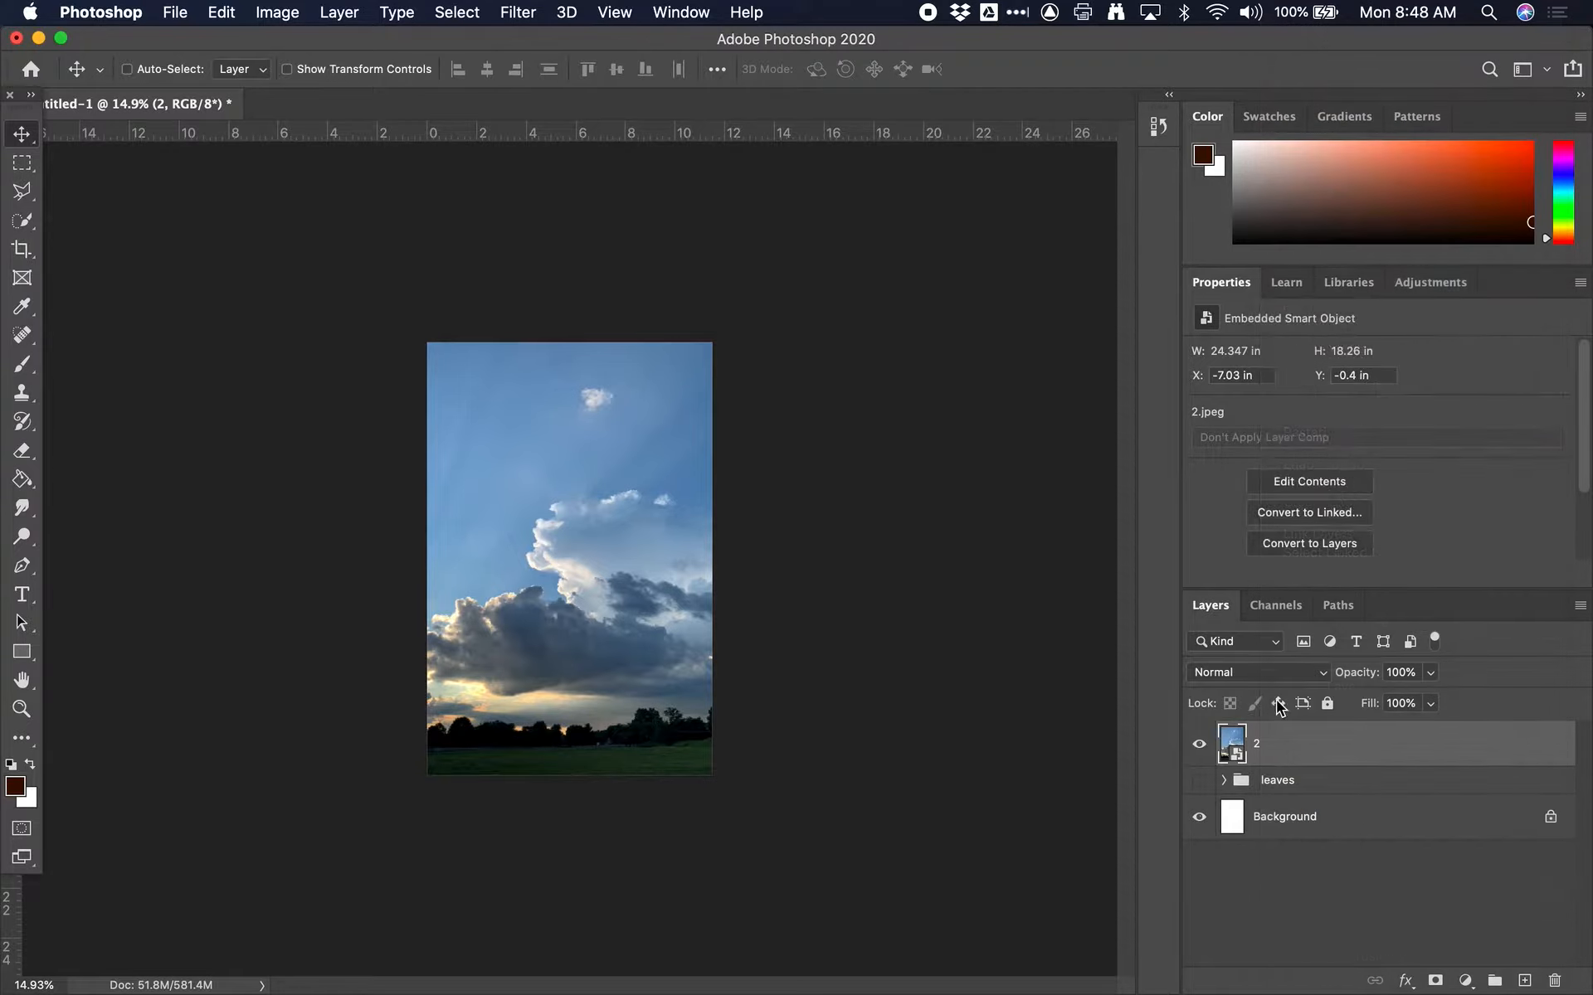
{"action": "double_click", "coordinate": [1256, 744]}
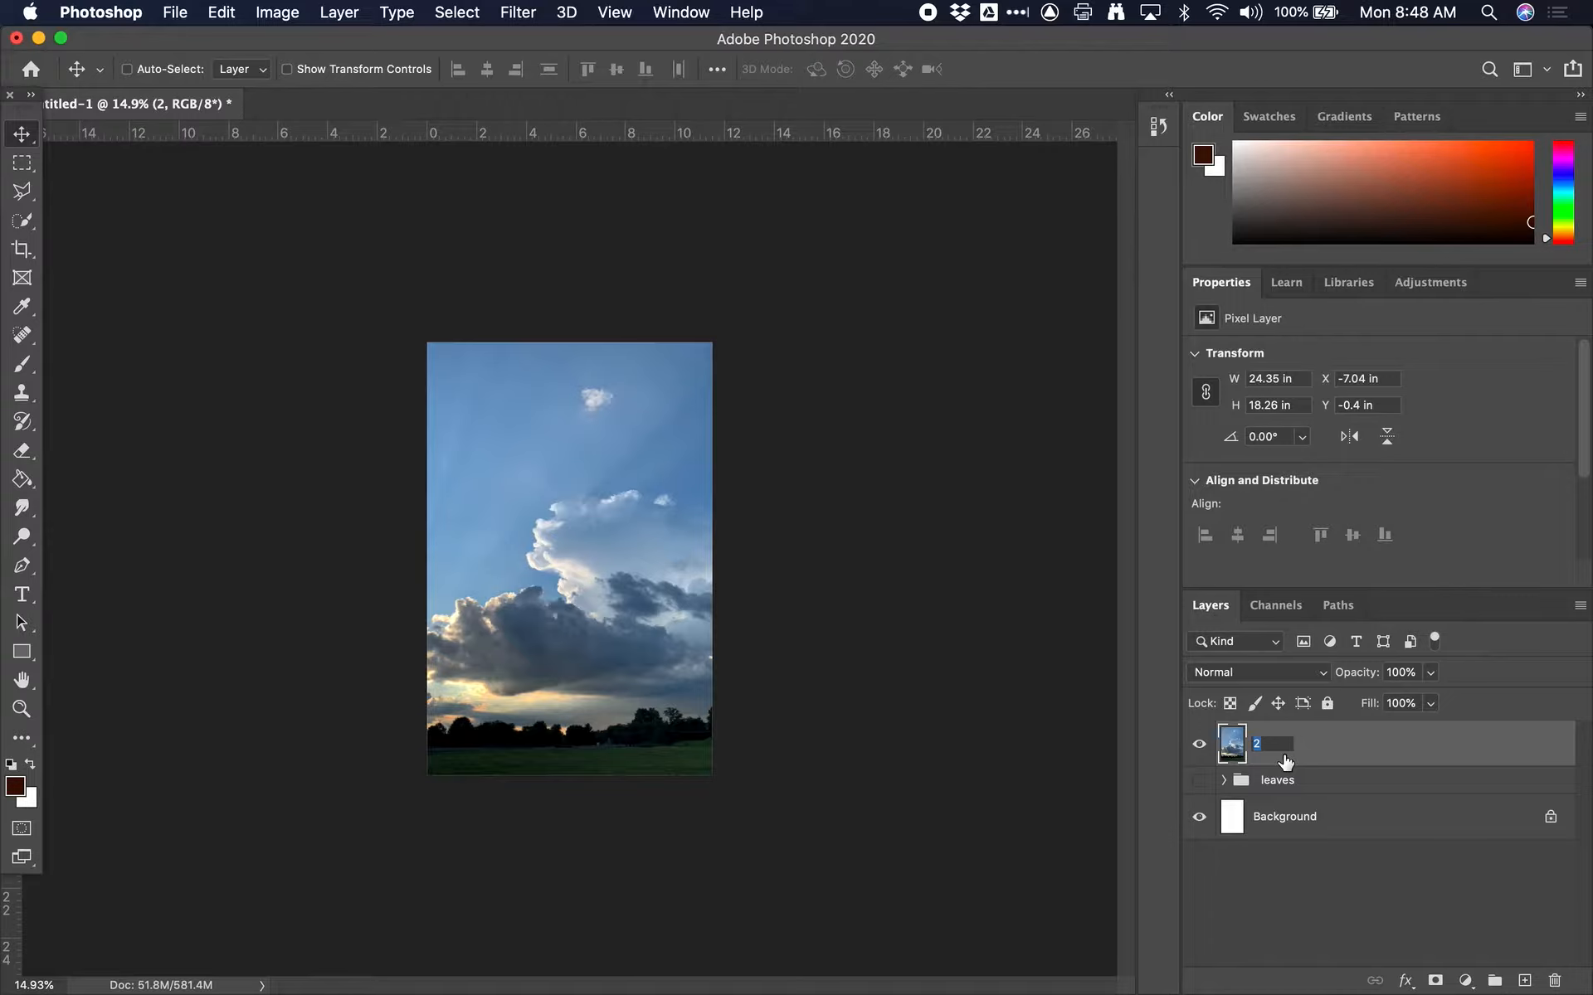
{"action": "type", "text": "clouds"}
{"action": "key", "text": "Return"}
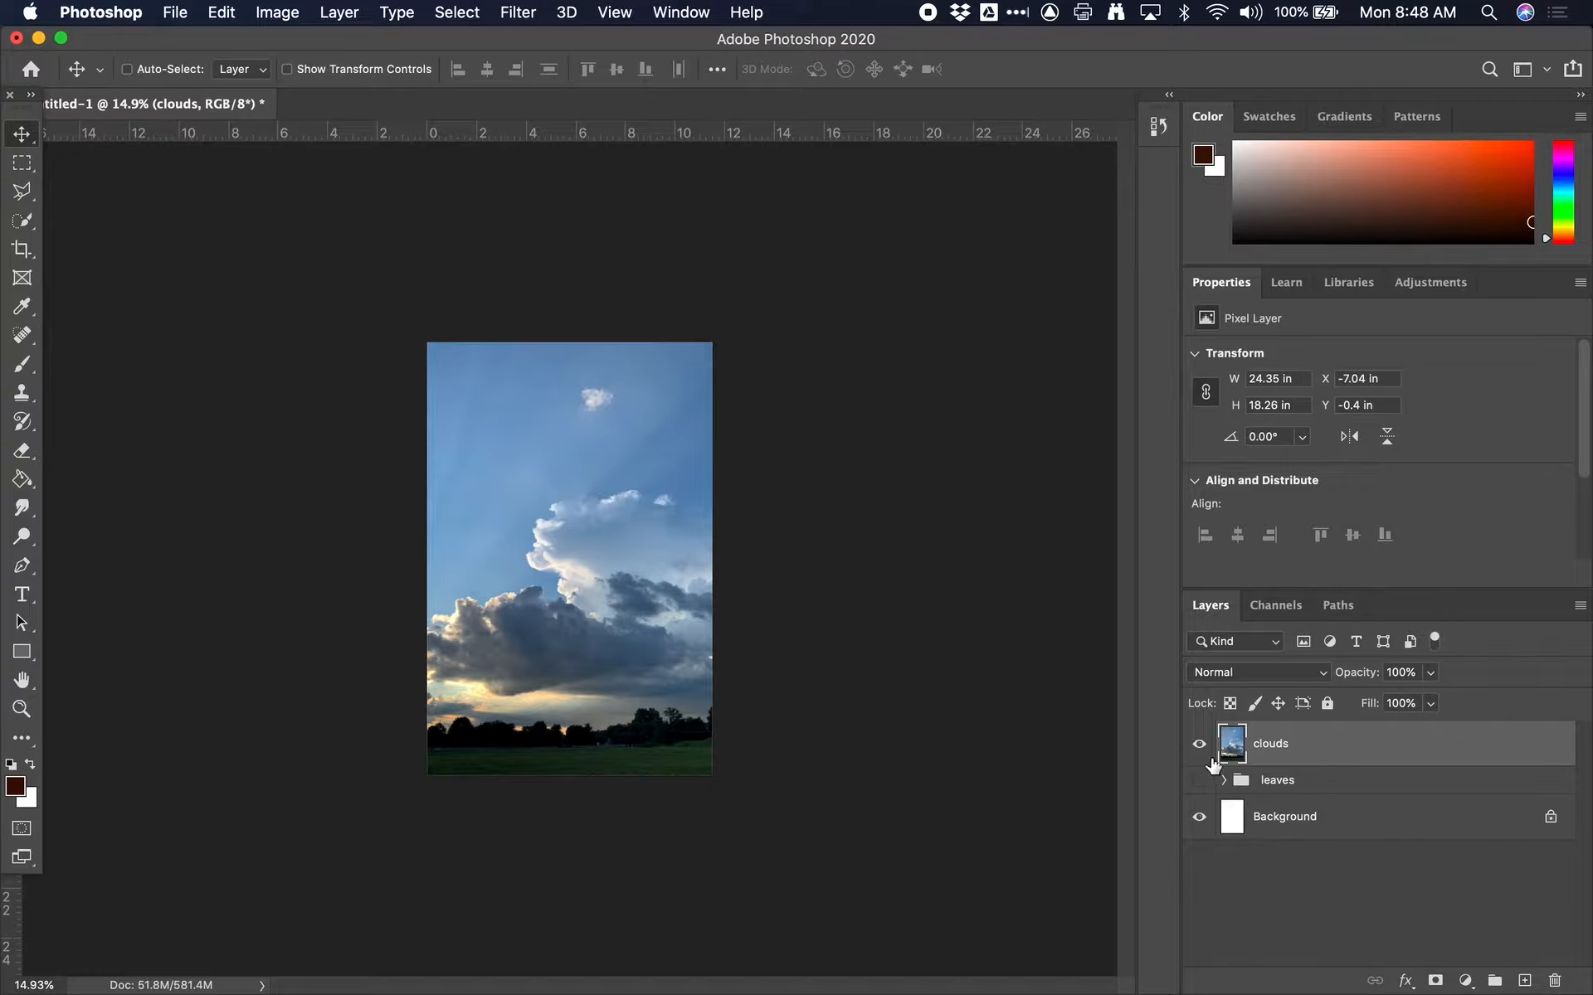
Make the leaves group visible and switch the clouds layer off and back on to compare the two images
{"action": "left_click", "coordinate": [1199, 781]}
{"action": "left_click", "coordinate": [1200, 744]}
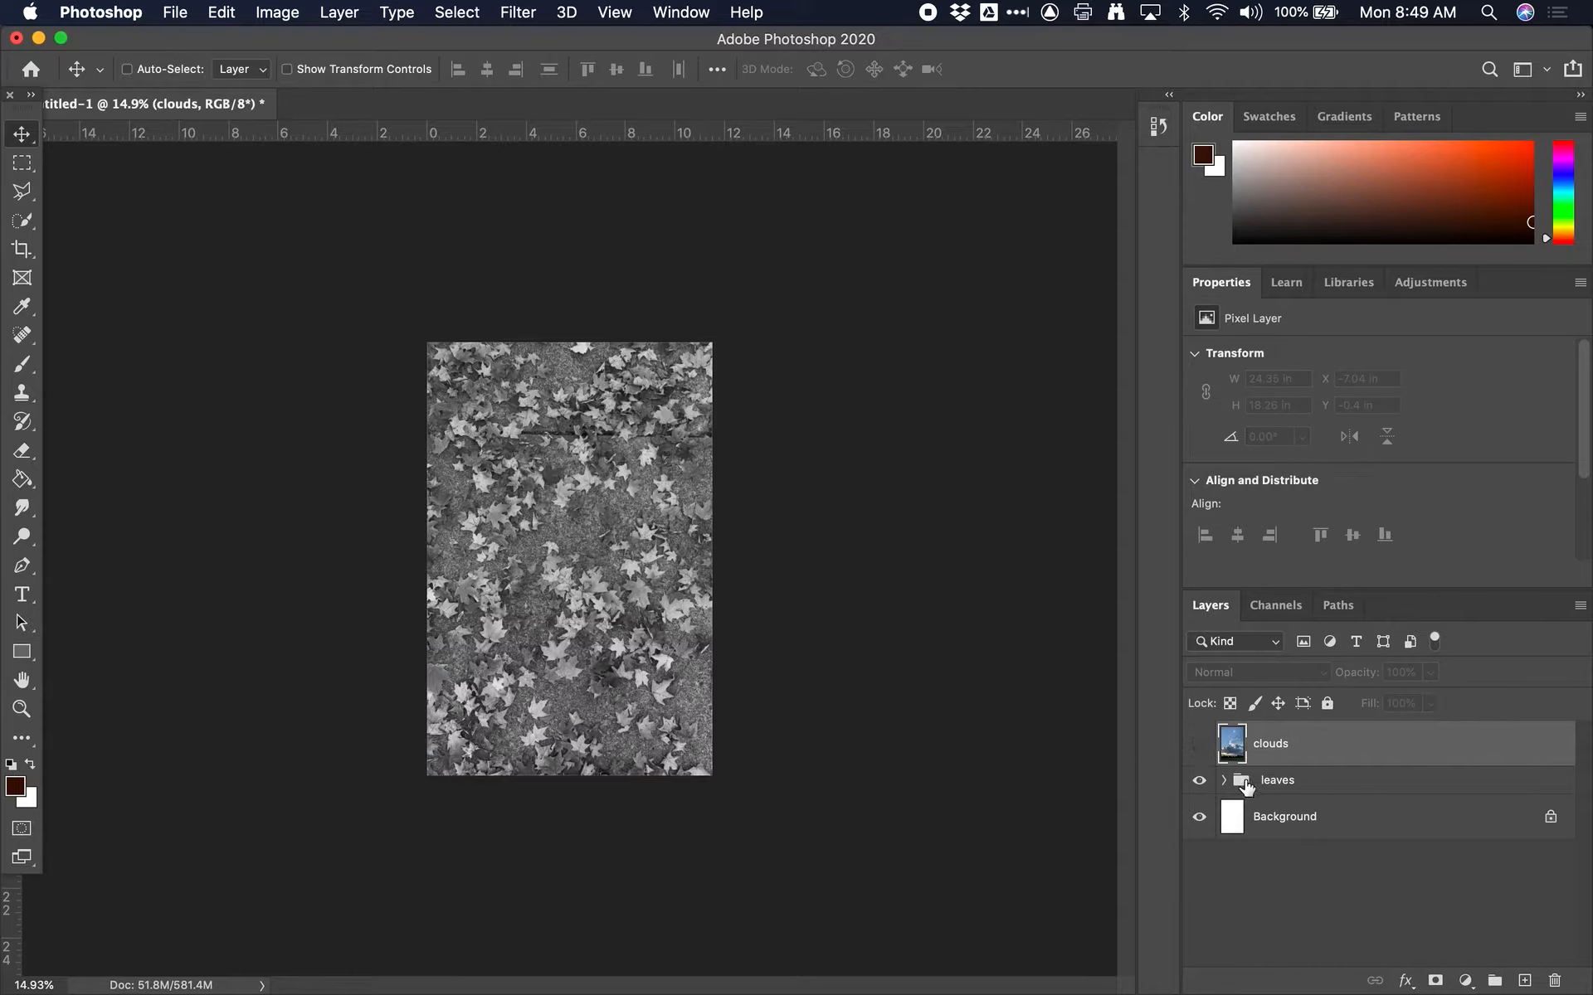
{"action": "left_click", "coordinate": [1203, 745]}
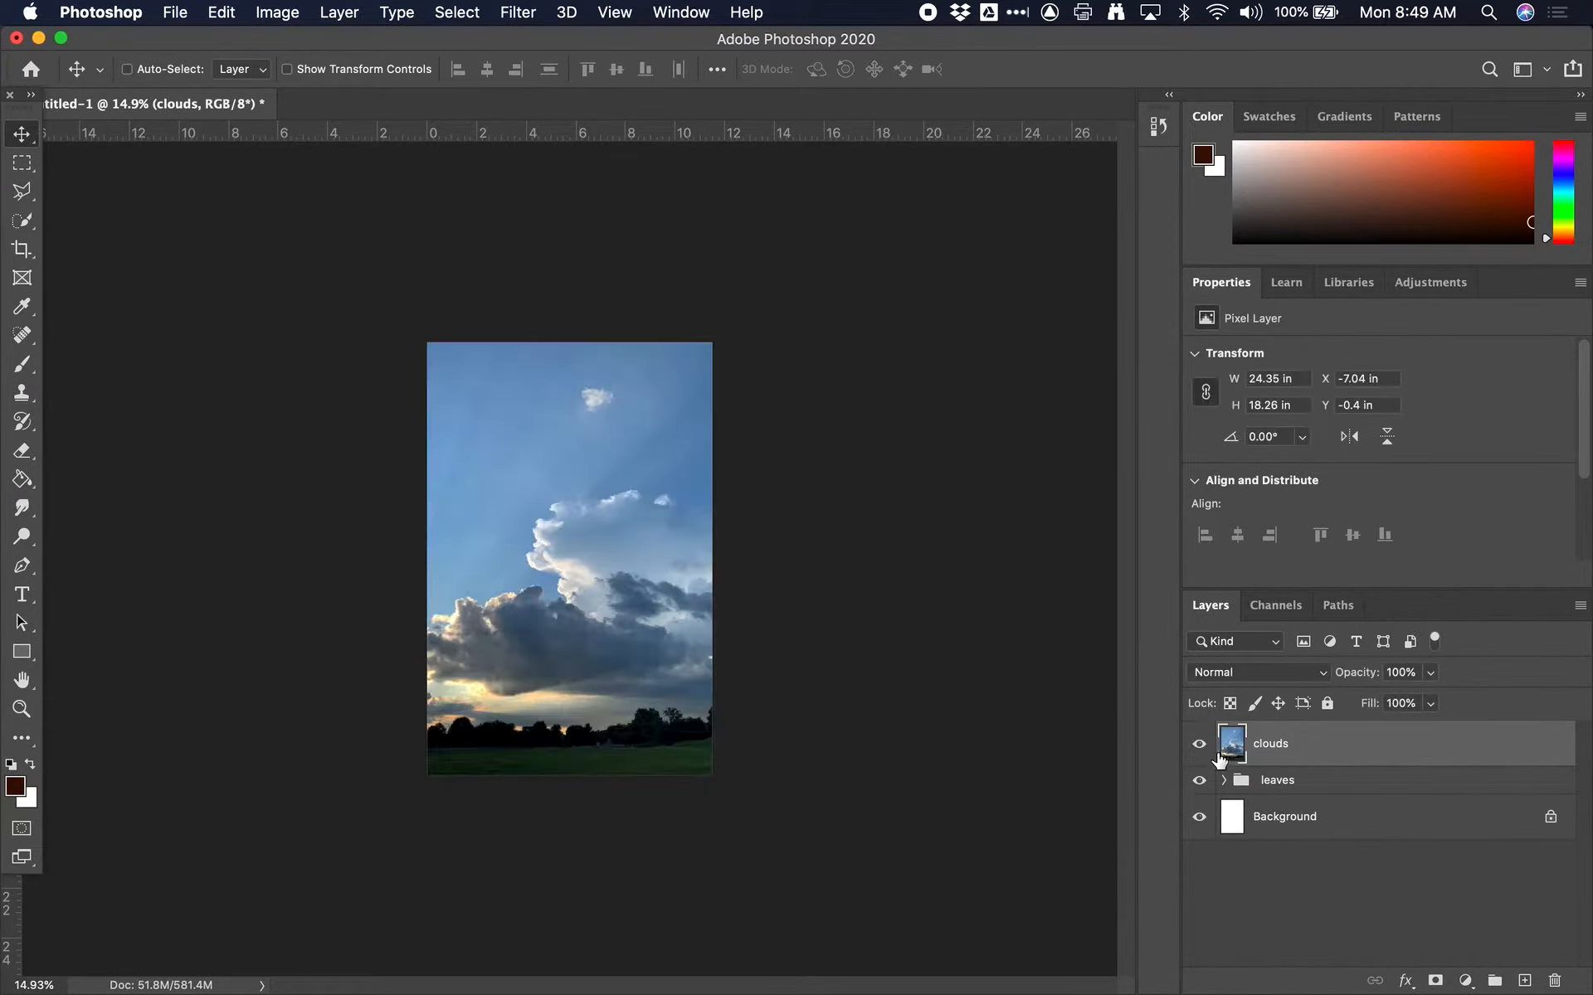
{"action": "left_click", "coordinate": [1232, 749]}
{"action": "mouse_move", "coordinate": [1232, 749]}
{"action": "left_mouse_down"}
{"action": "mouse_move", "coordinate": [1232, 808]}
{"action": "mouse_move", "coordinate": [1230, 709]}
{"action": "mouse_move", "coordinate": [1230, 731]}
{"action": "left_mouse_up"}
{"action": "mouse_move", "coordinate": [1239, 765]}
{"action": "left_mouse_down"}
{"action": "mouse_move", "coordinate": [1232, 751]}
{"action": "mouse_move", "coordinate": [1228, 784]}
{"action": "mouse_move", "coordinate": [1224, 749]}
{"action": "left_mouse_up"}
Save the document to the Desktop in Photoshop format with layers, under the name PhotoshopTutorial.psd
{"action": "left_click", "coordinate": [172, 14]}
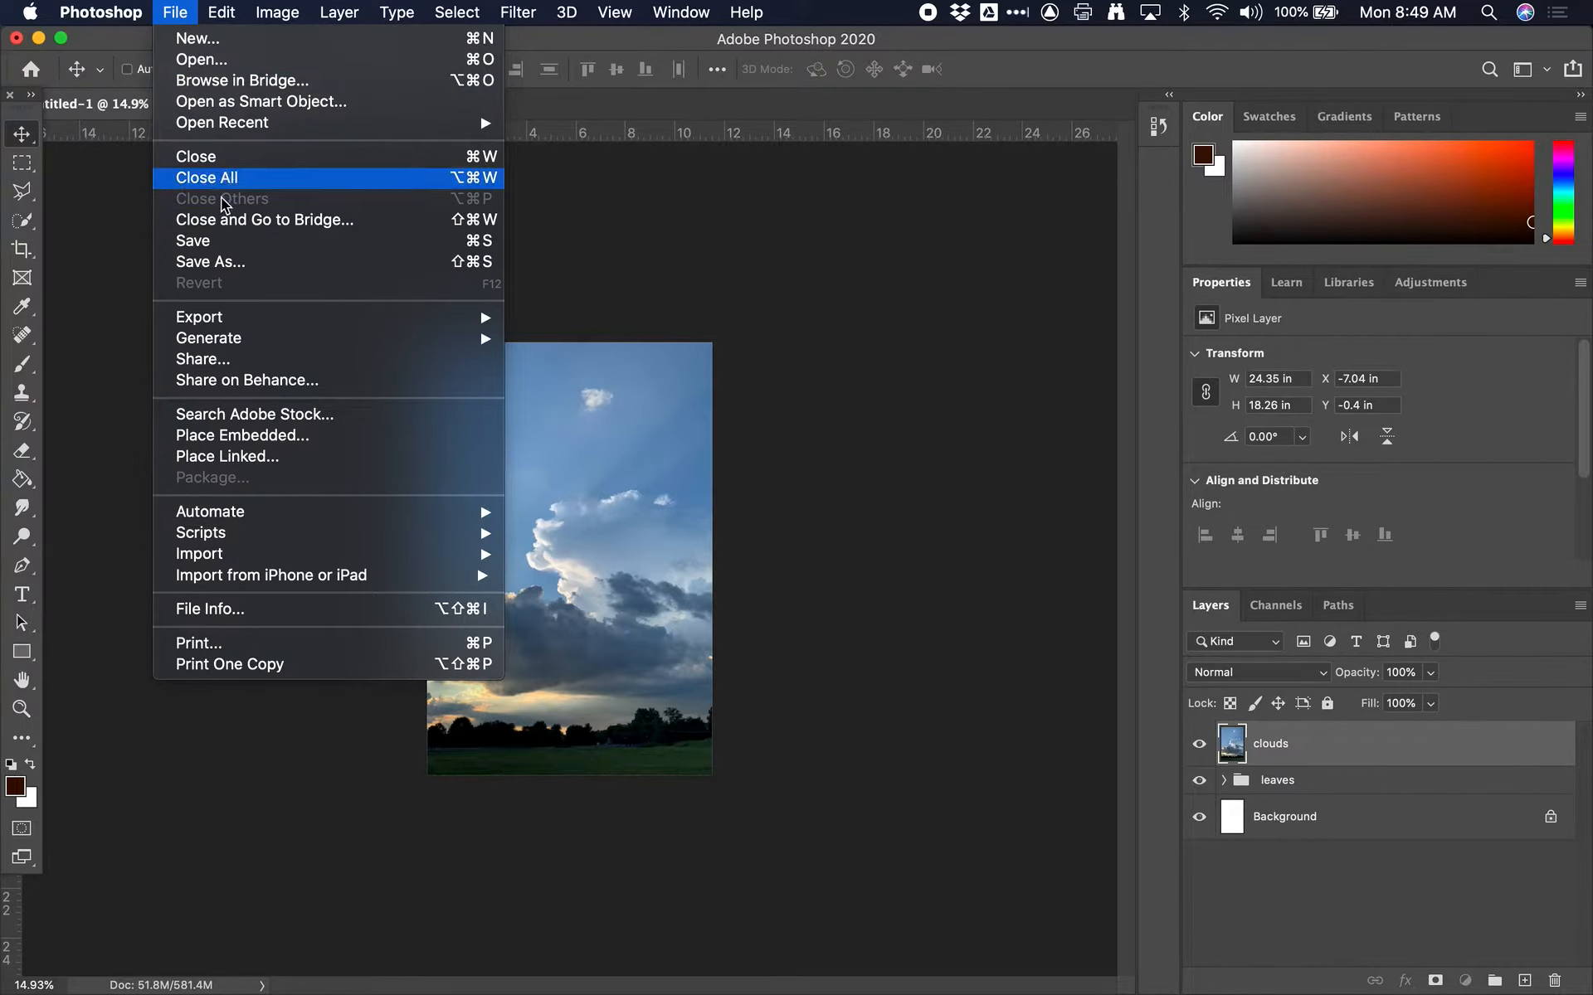
{"action": "left_click", "coordinate": [221, 245]}
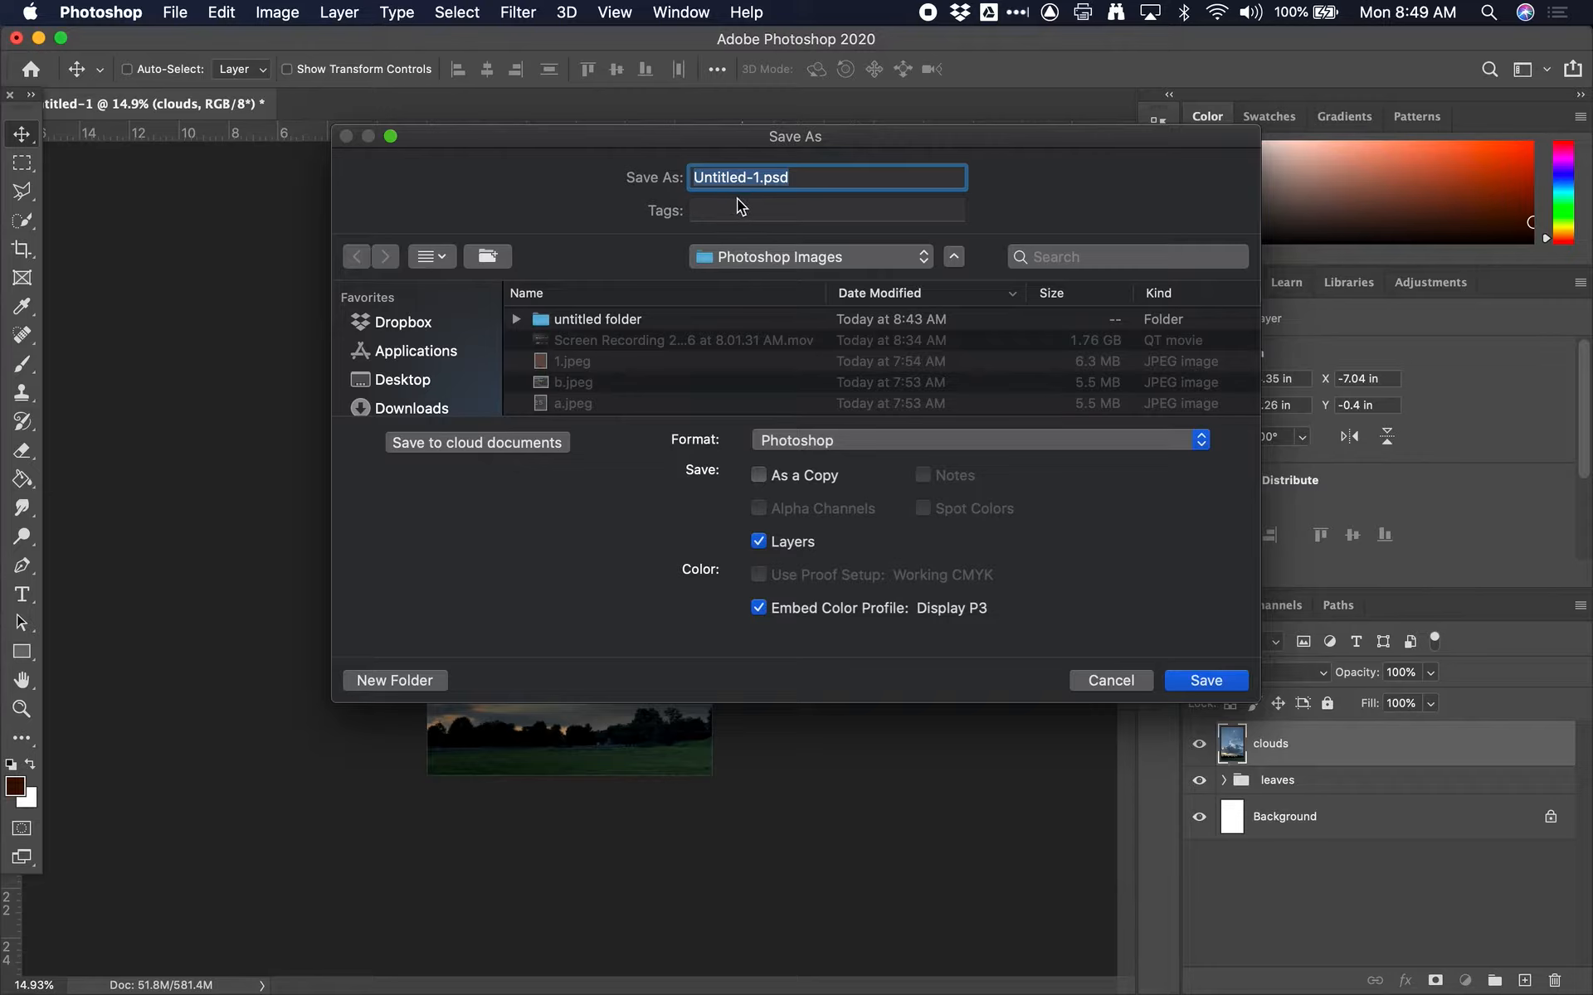
{"action": "left_click", "coordinate": [813, 261]}
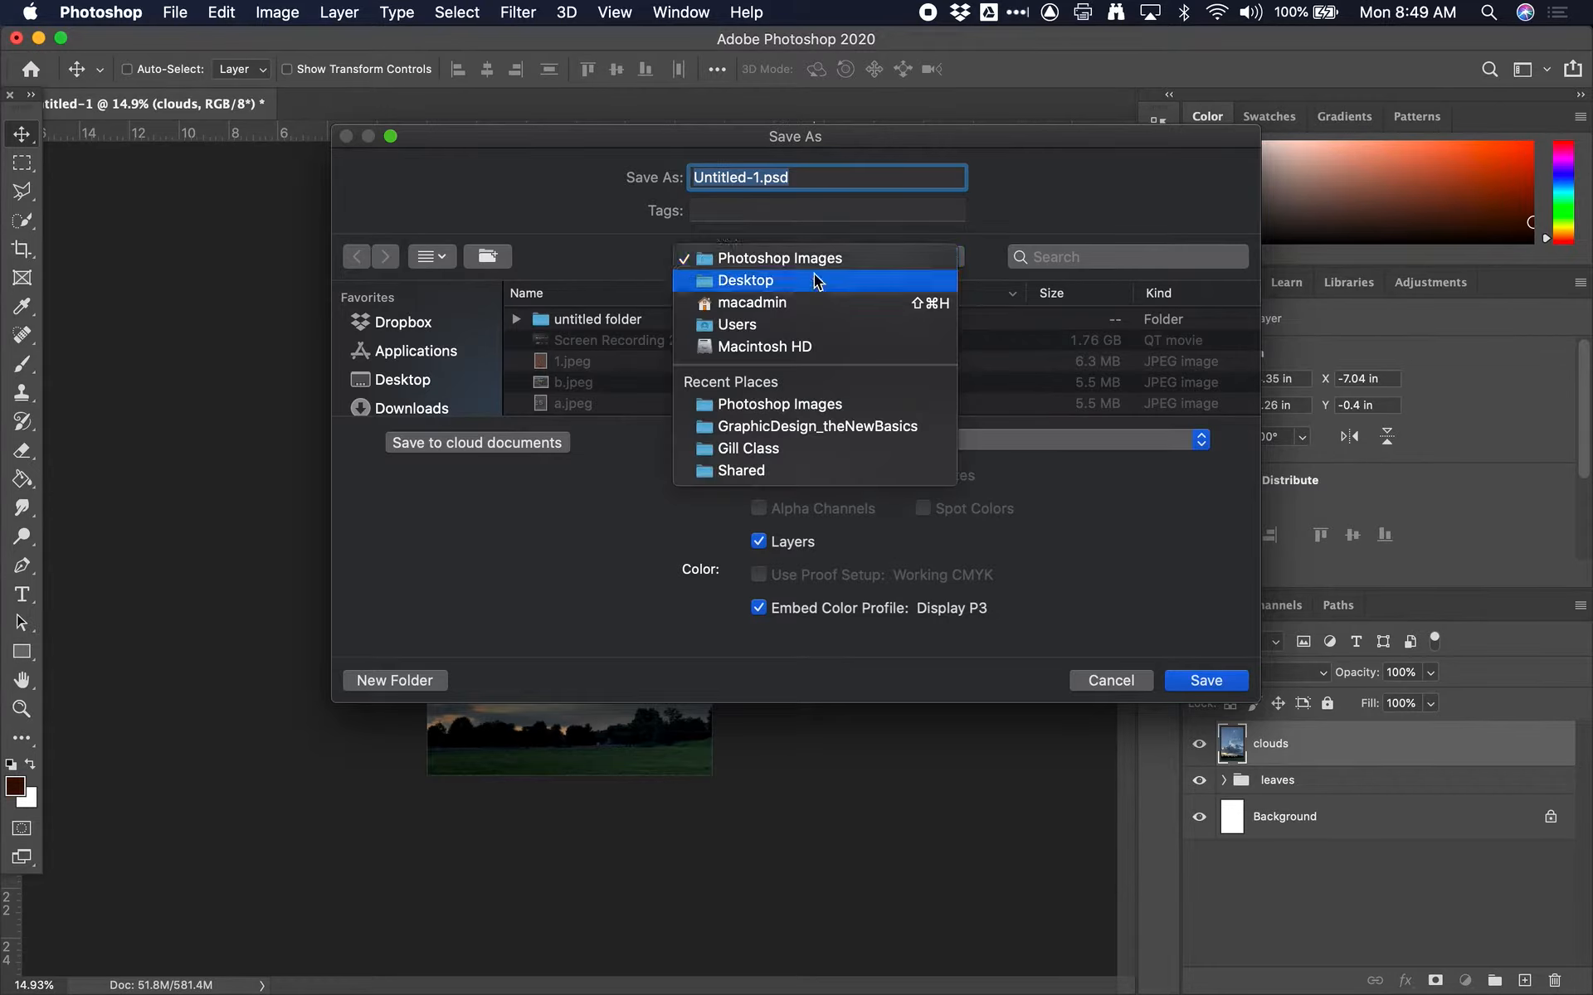
{"action": "left_click", "coordinate": [793, 276]}
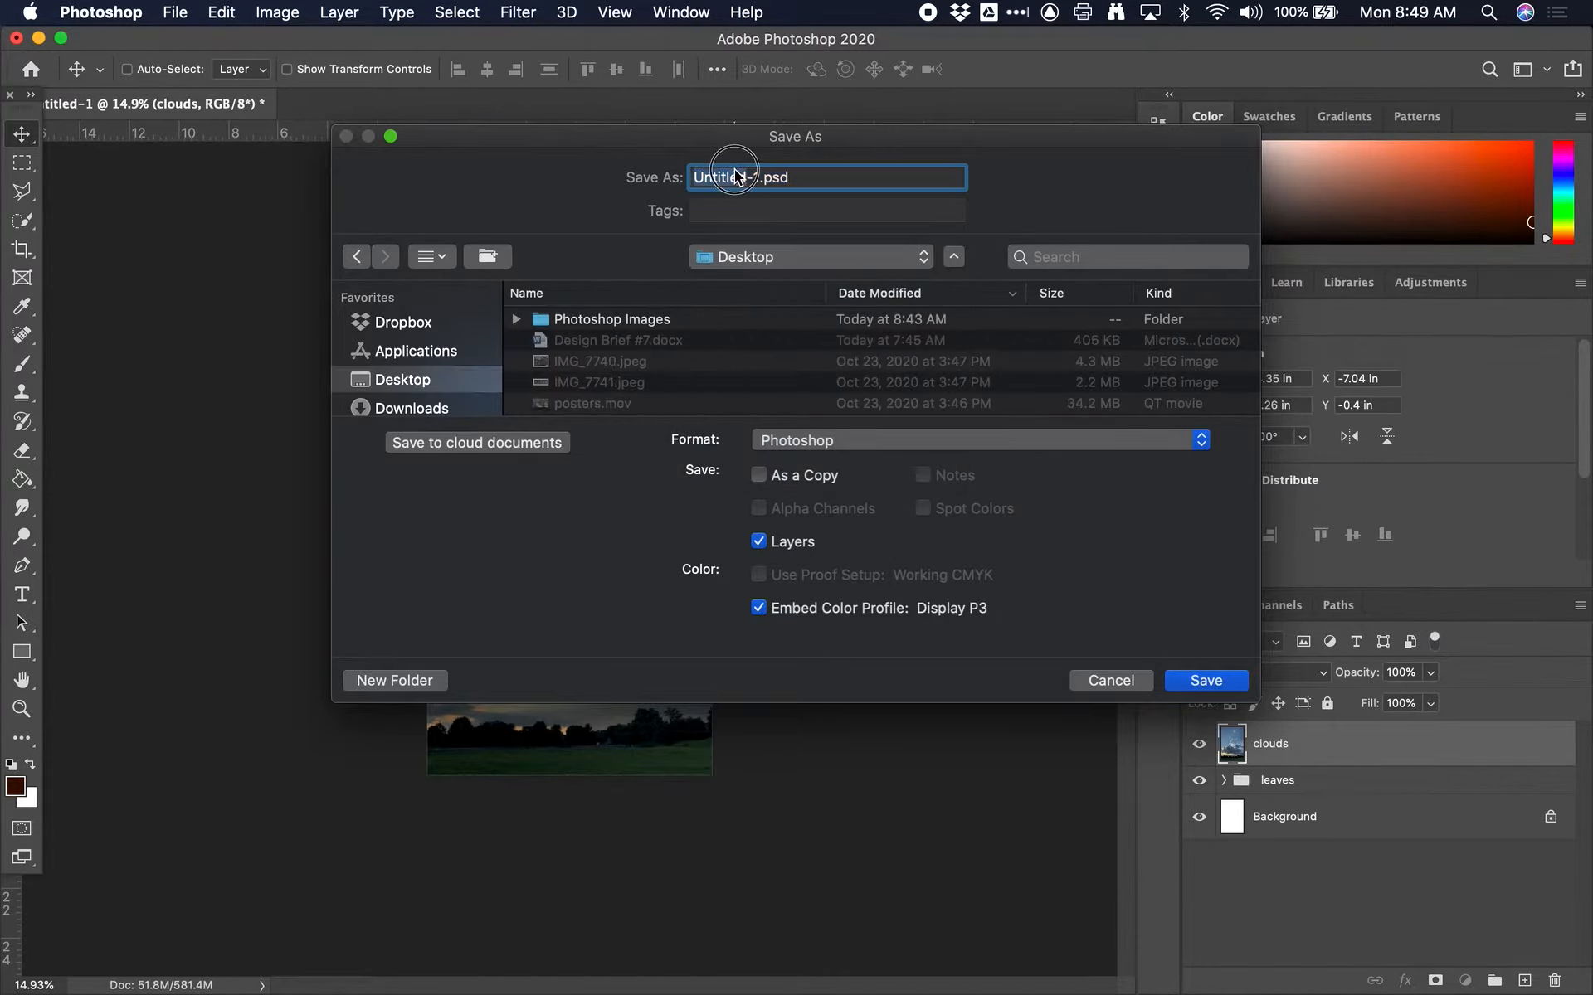
{"action": "type", "text": "Photoshoppar"}
{"action": "key", "text": "BackSpace"}
{"action": "key", "text": "BackSpace"}
{"action": "key", "text": "BackSpace"}
{"action": "type", "text": "Tutorial"}
{"action": "key", "text": "Return"}
{"action": "left_click", "coordinate": [1178, 477]}
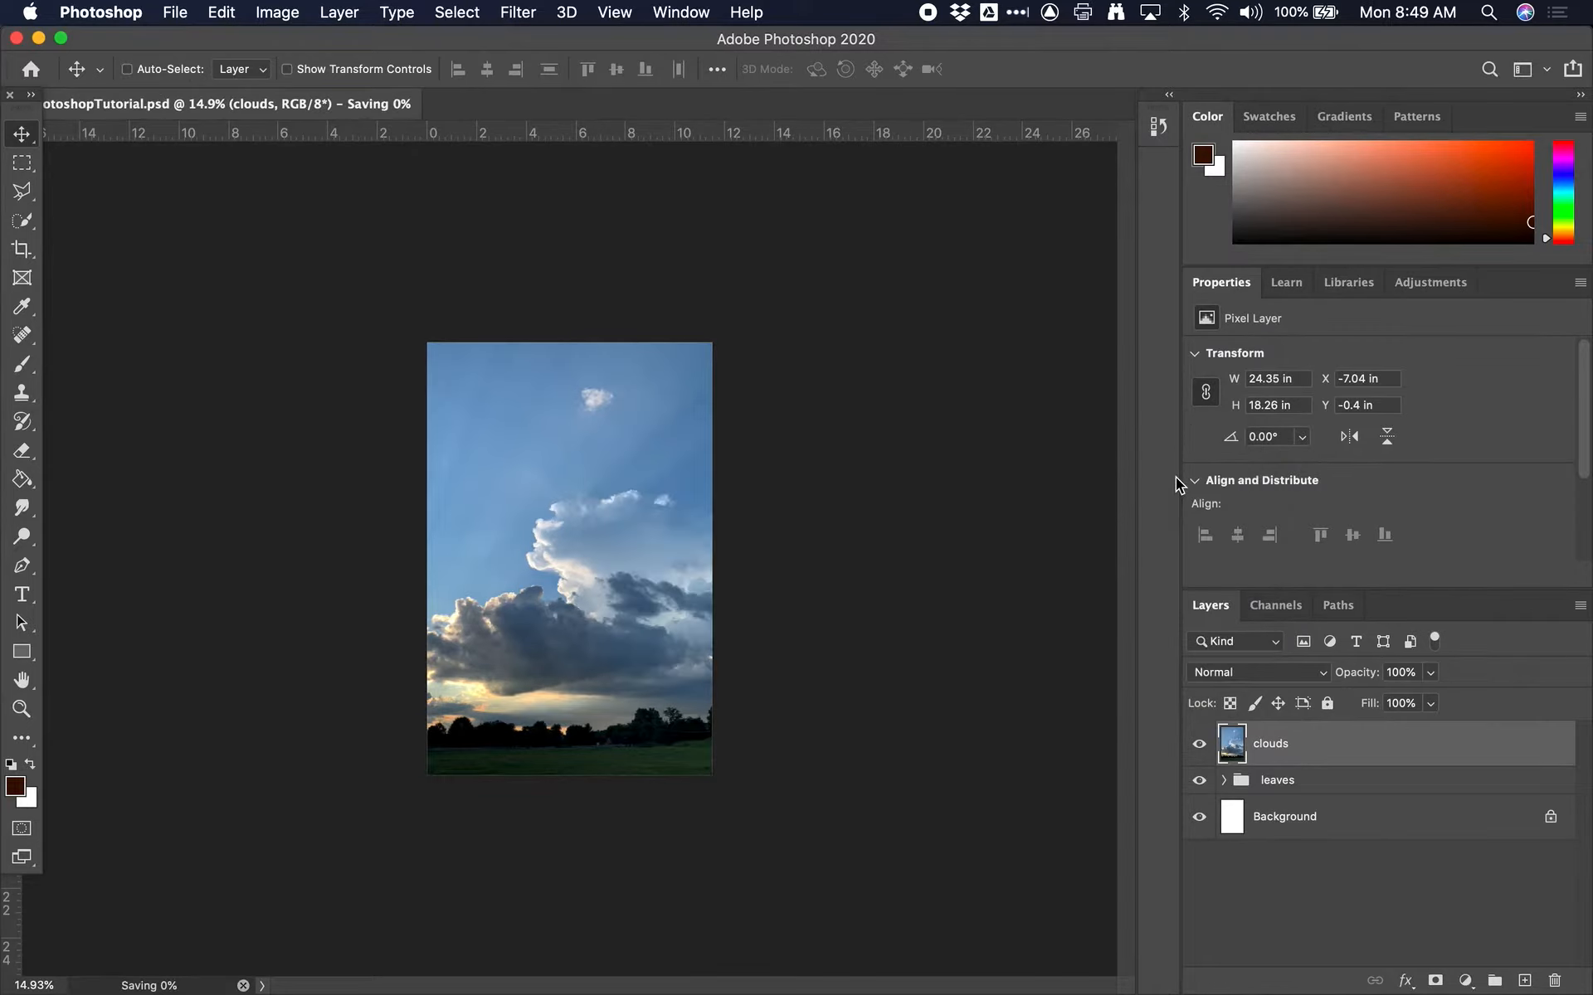
Expand the leaves group to review its adjustment layers, and collapse it again
{"action": "left_click", "coordinate": [1222, 785]}
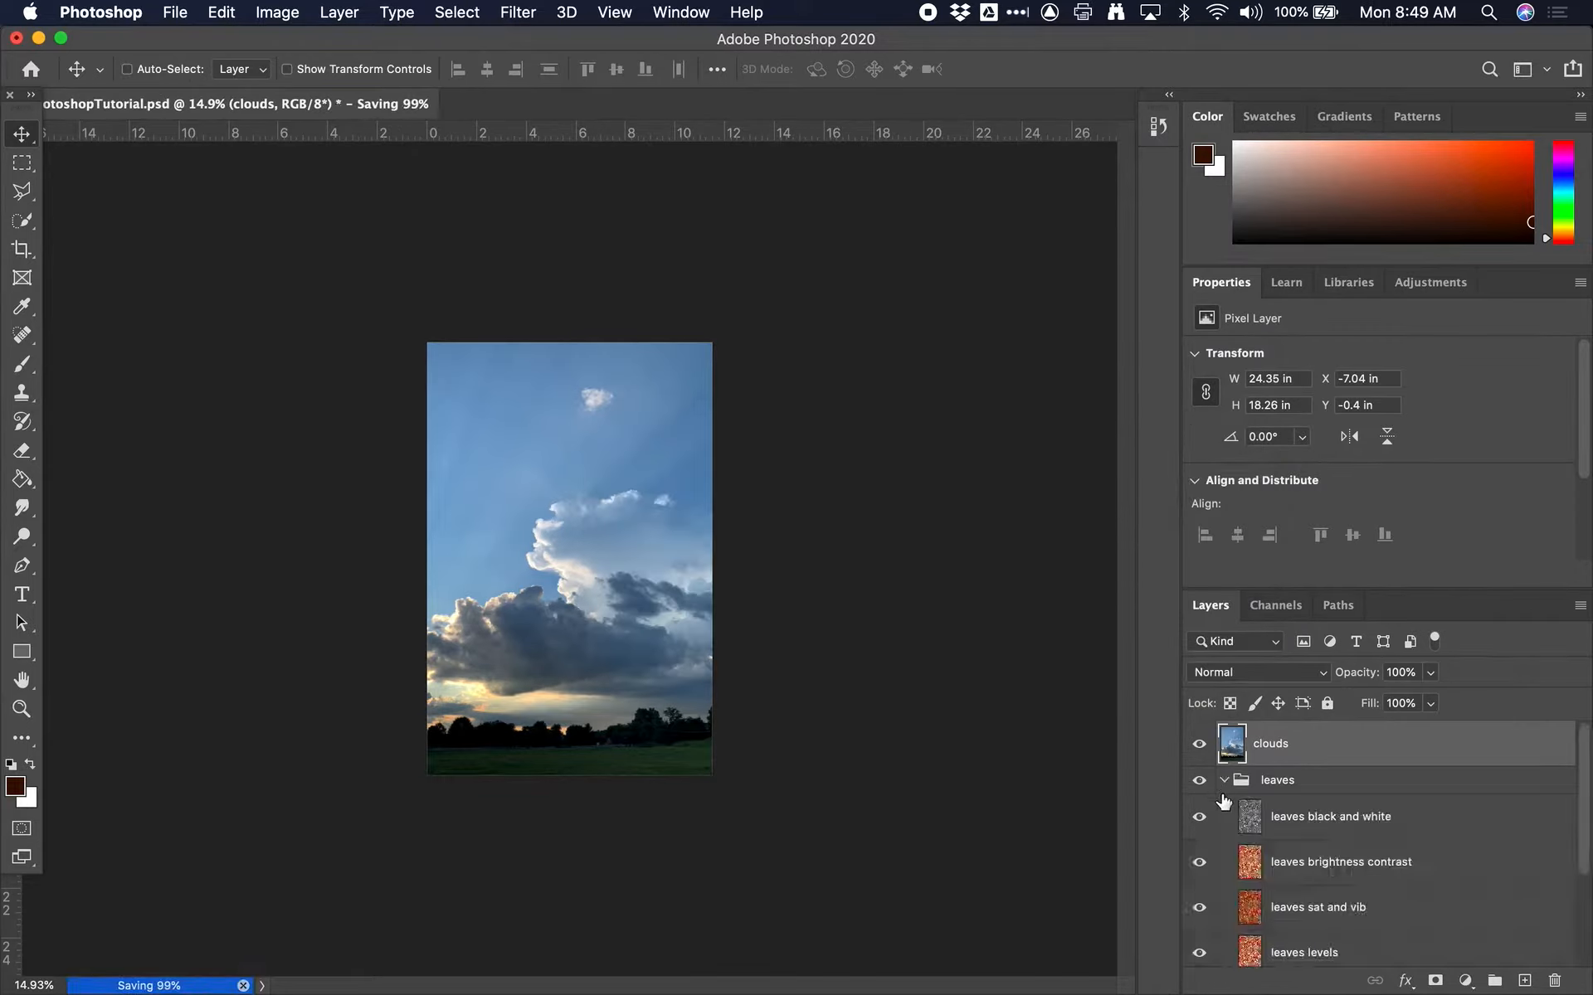
{"action": "scroll", "coordinate": [1224, 790], "scroll_direction": "down", "scroll_amount": 3}
{"action": "scroll", "coordinate": [1226, 793], "scroll_direction": "up", "scroll_amount": 4}
{"action": "left_click", "coordinate": [1224, 785]}
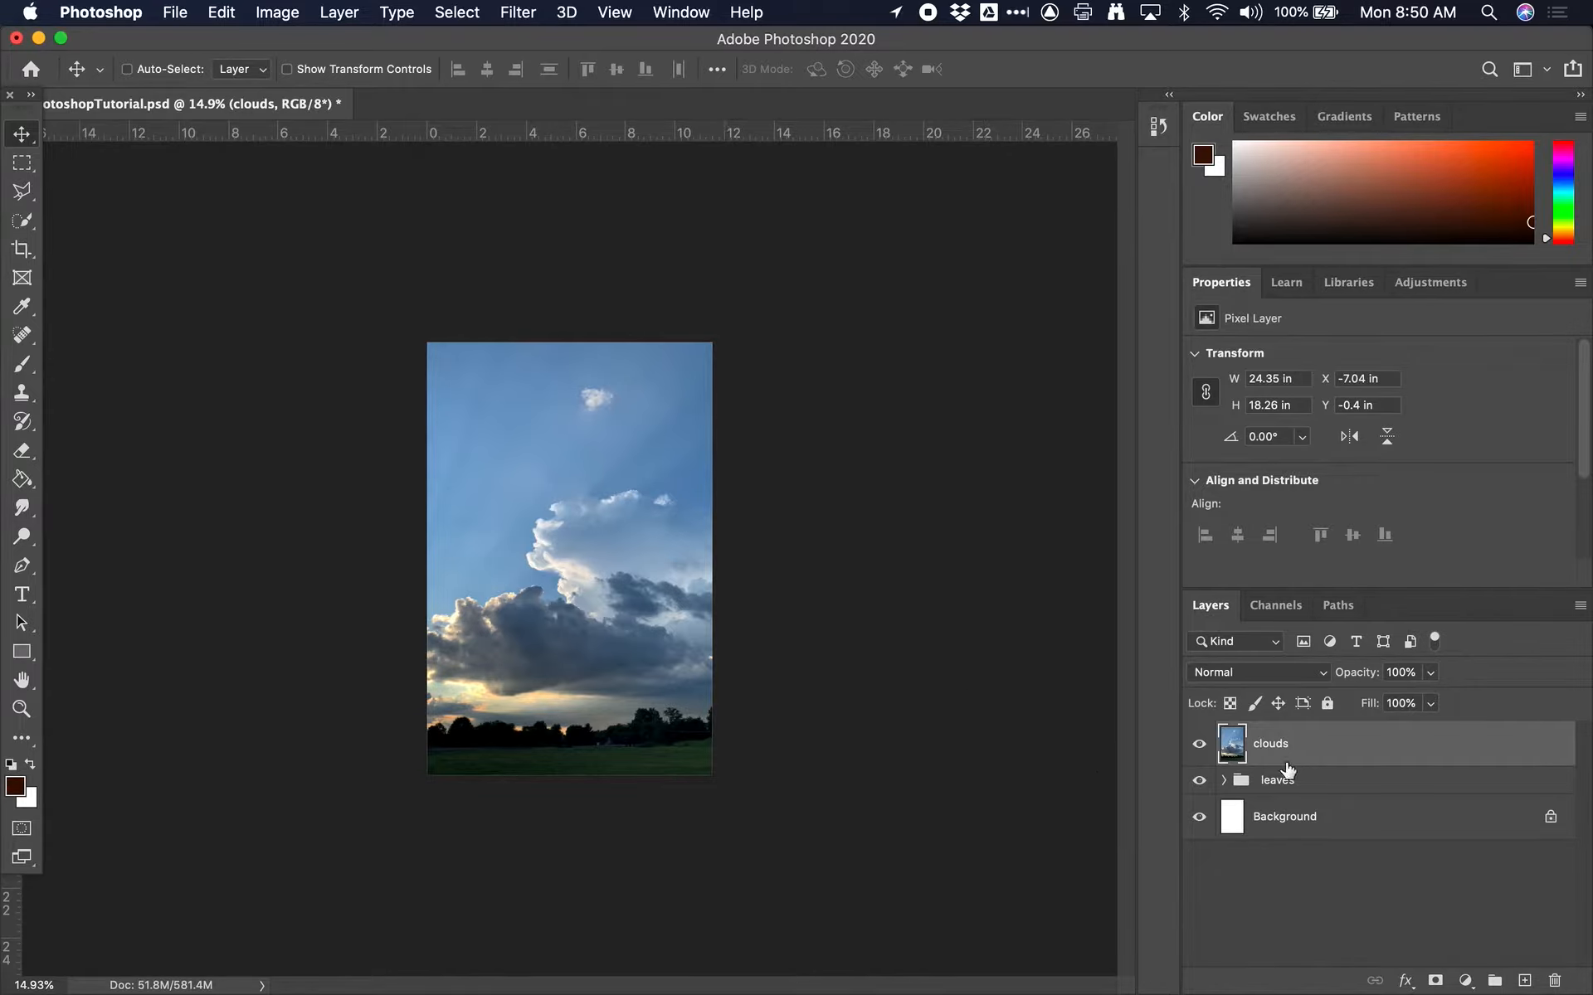
Duplicate the clouds layer, then hide the original and rename it "clouds Orig"
{"action": "key", "text": "super+j"}
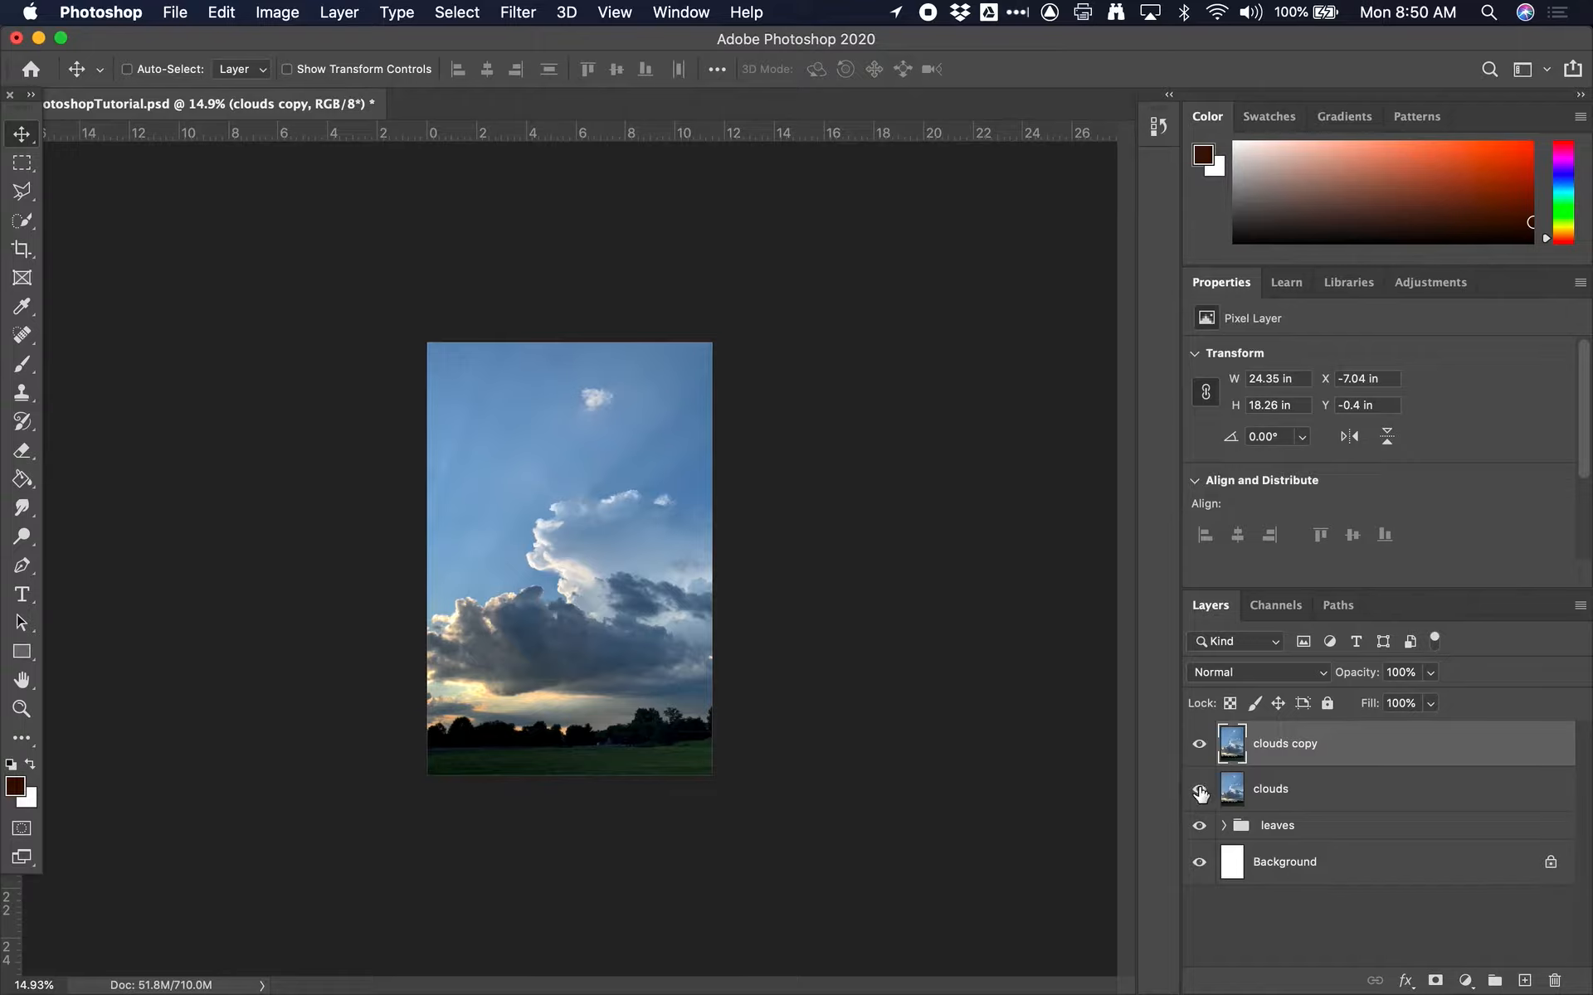
{"action": "left_click", "coordinate": [1200, 792]}
{"action": "left_click", "coordinate": [1321, 793]}
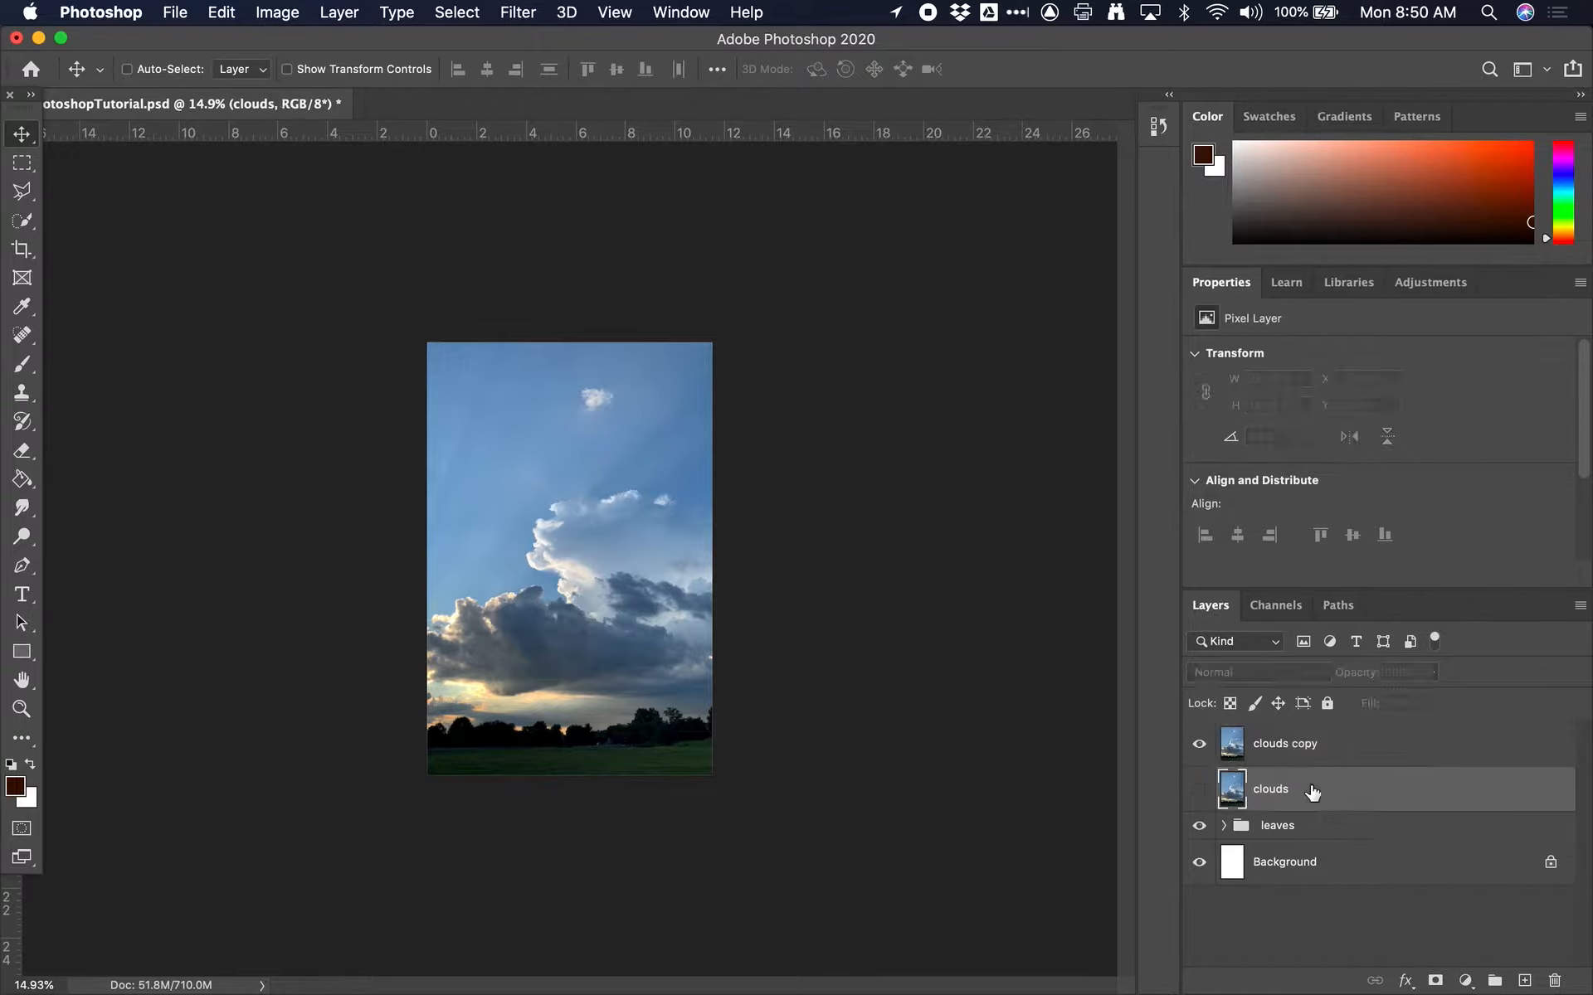
{"action": "double_click", "coordinate": [1282, 792]}
{"action": "key", "text": "Return"}
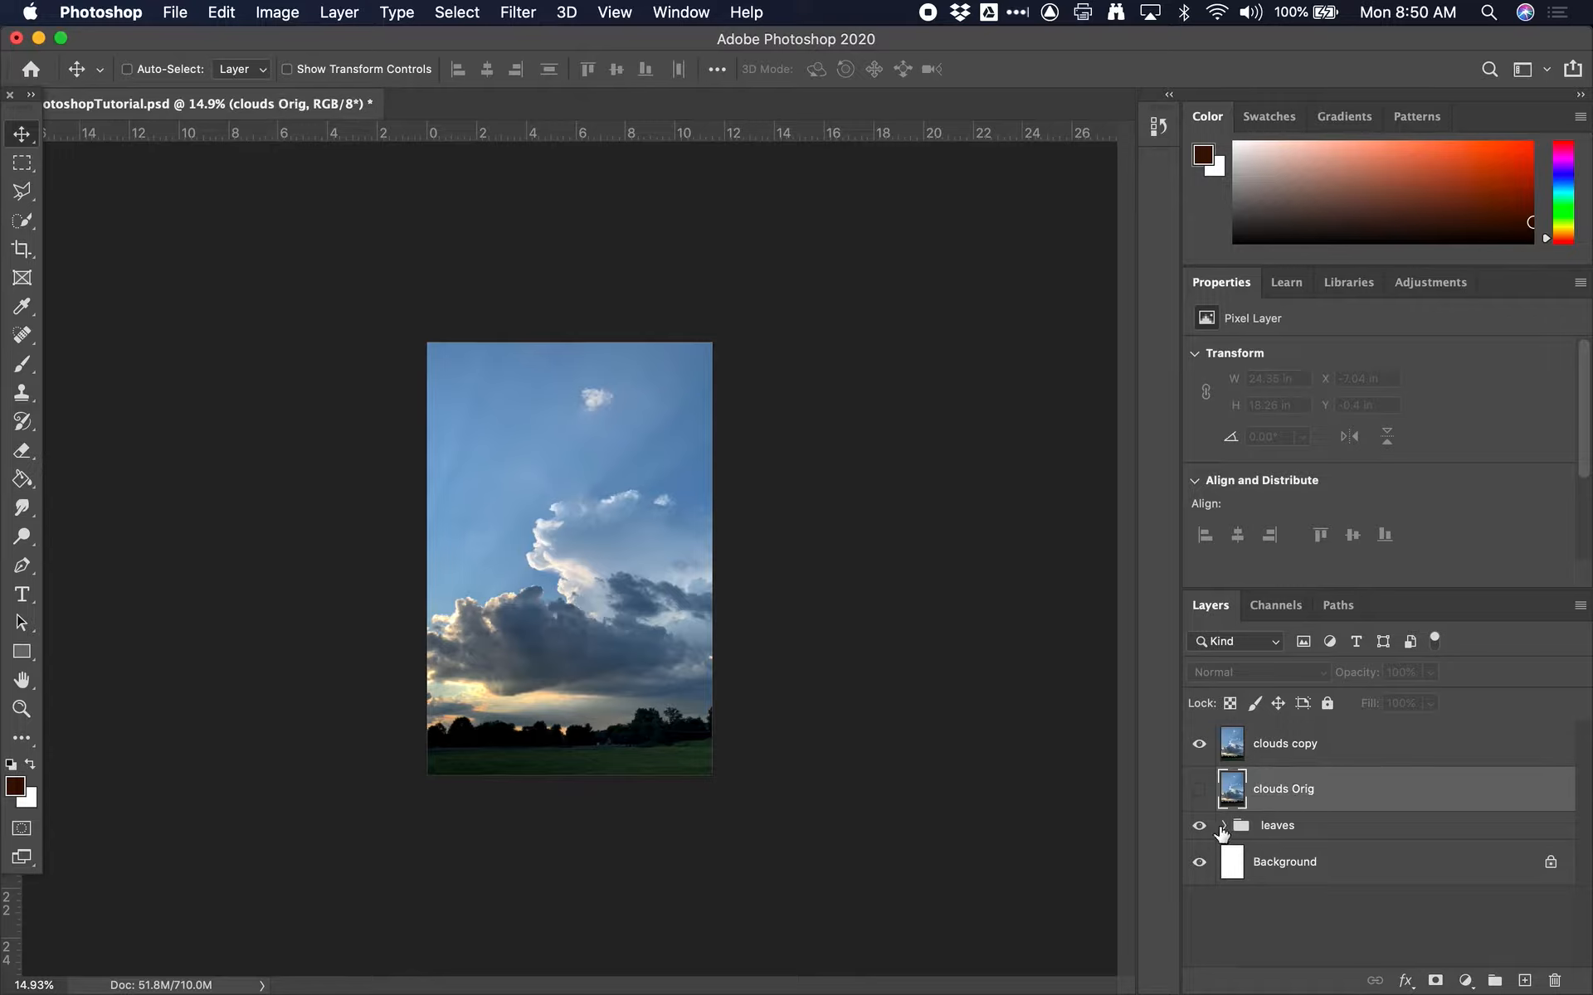
Hide the leaves black and white and leaves brightness contrast layers, with clouds copy hidden meanwhile, and show clouds copy again
{"action": "left_click", "coordinate": [1220, 828]}
{"action": "left_click", "coordinate": [1198, 744]}
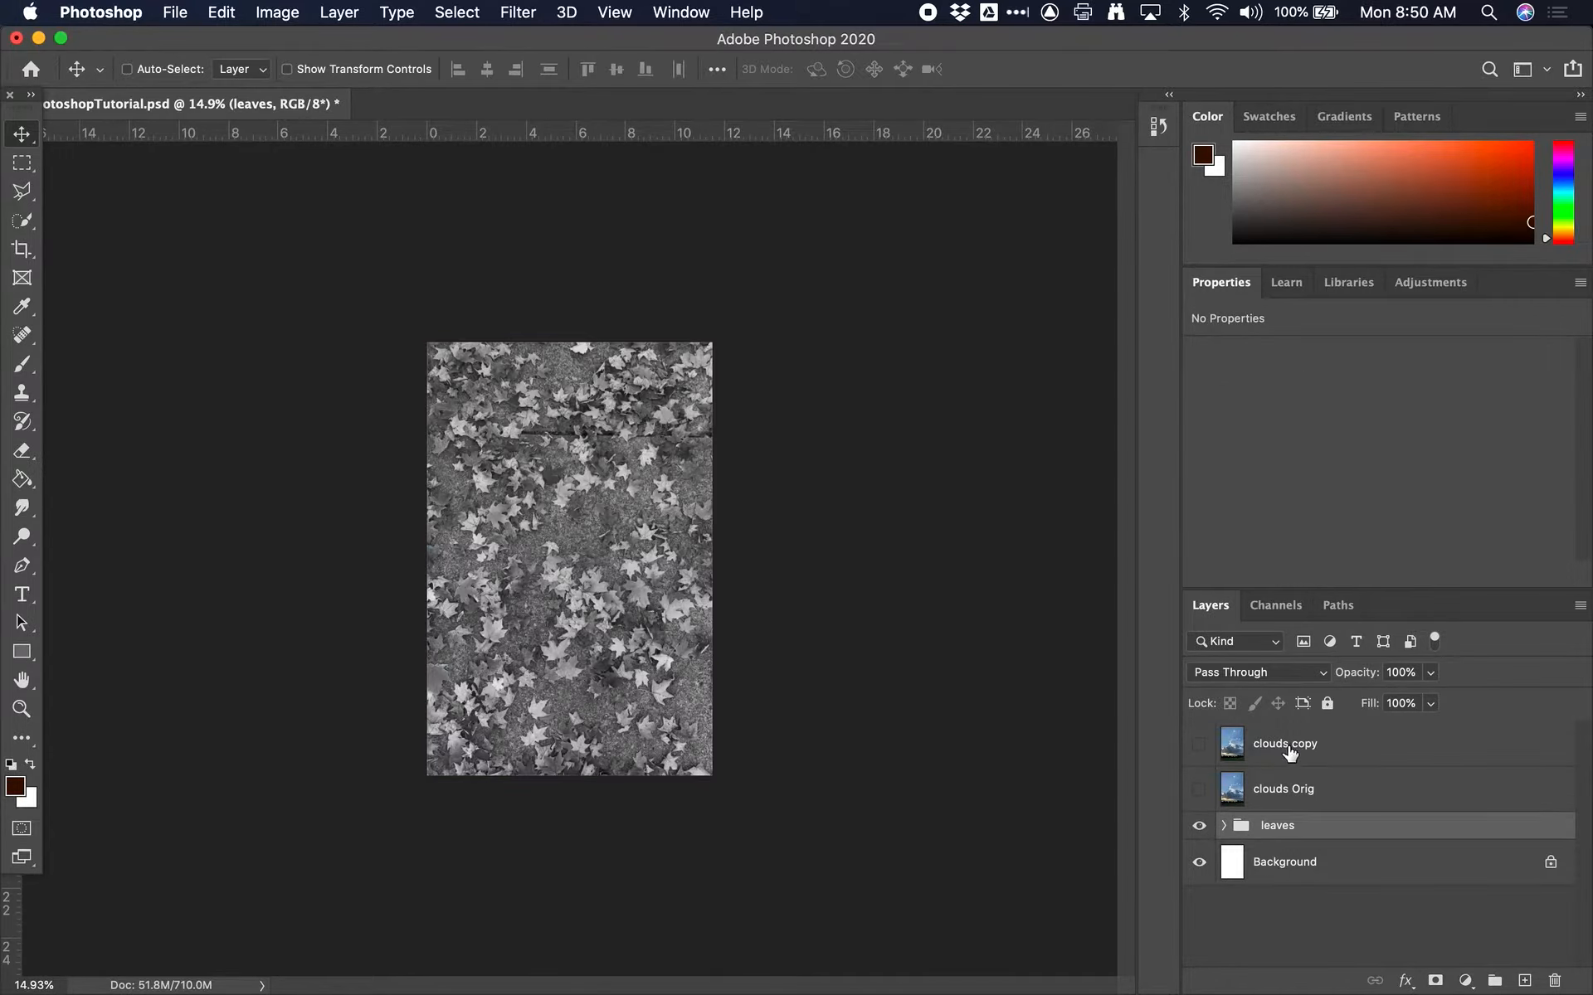
{"action": "left_click", "coordinate": [1223, 827]}
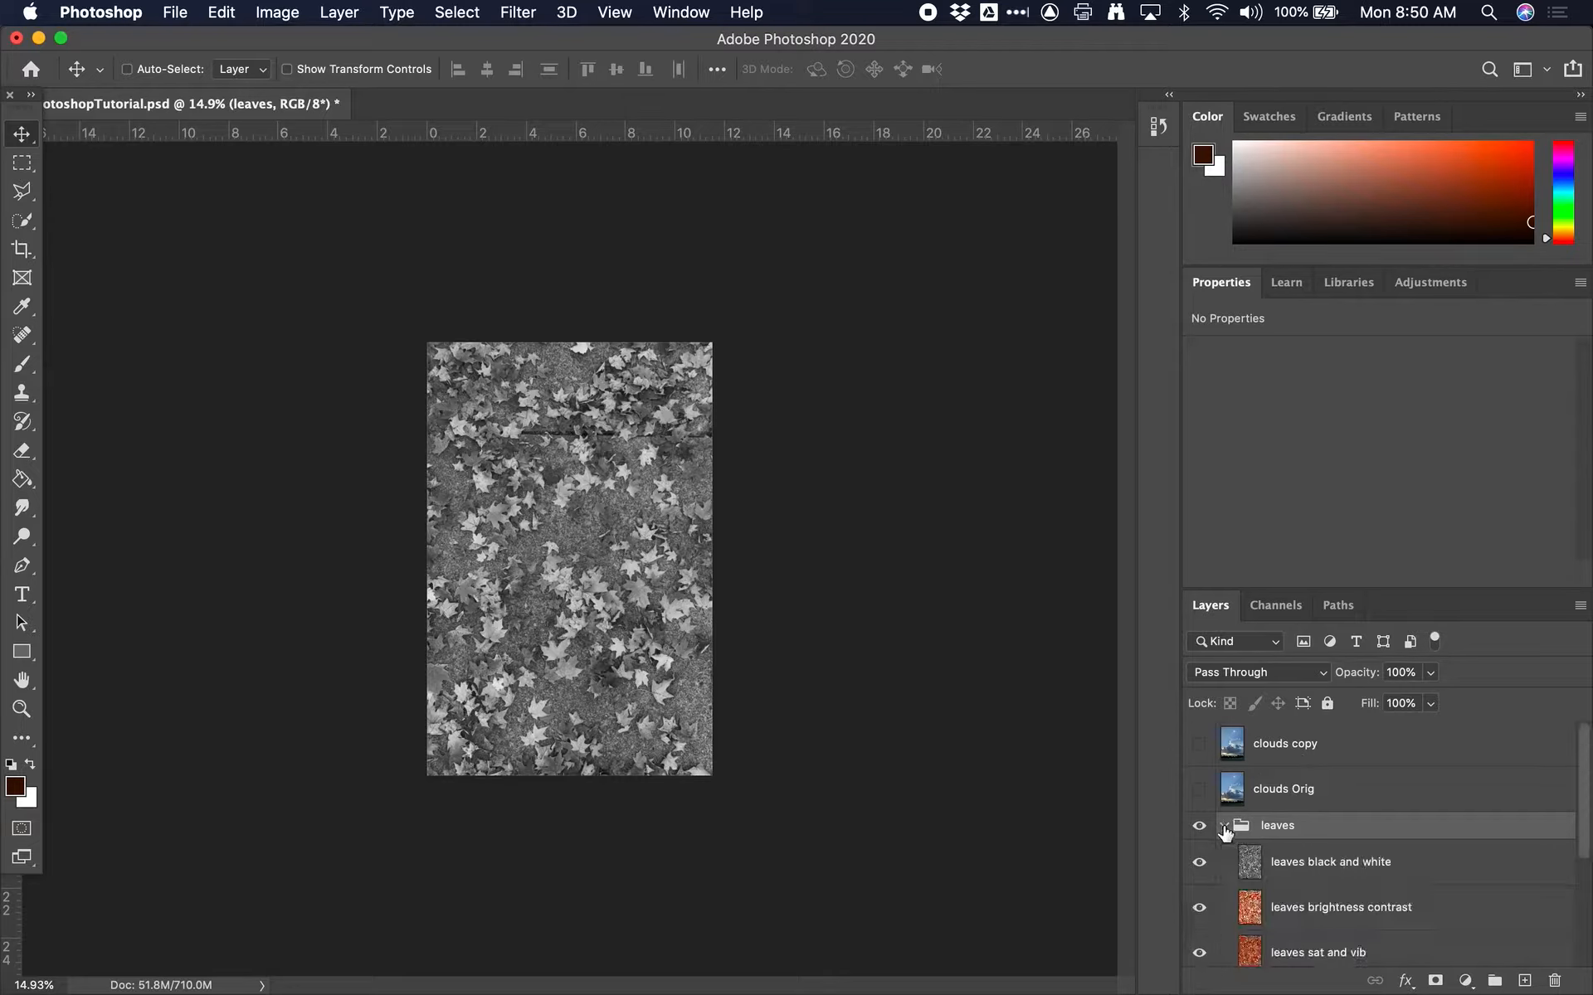
{"action": "left_click", "coordinate": [1198, 862]}
{"action": "left_click", "coordinate": [1199, 907]}
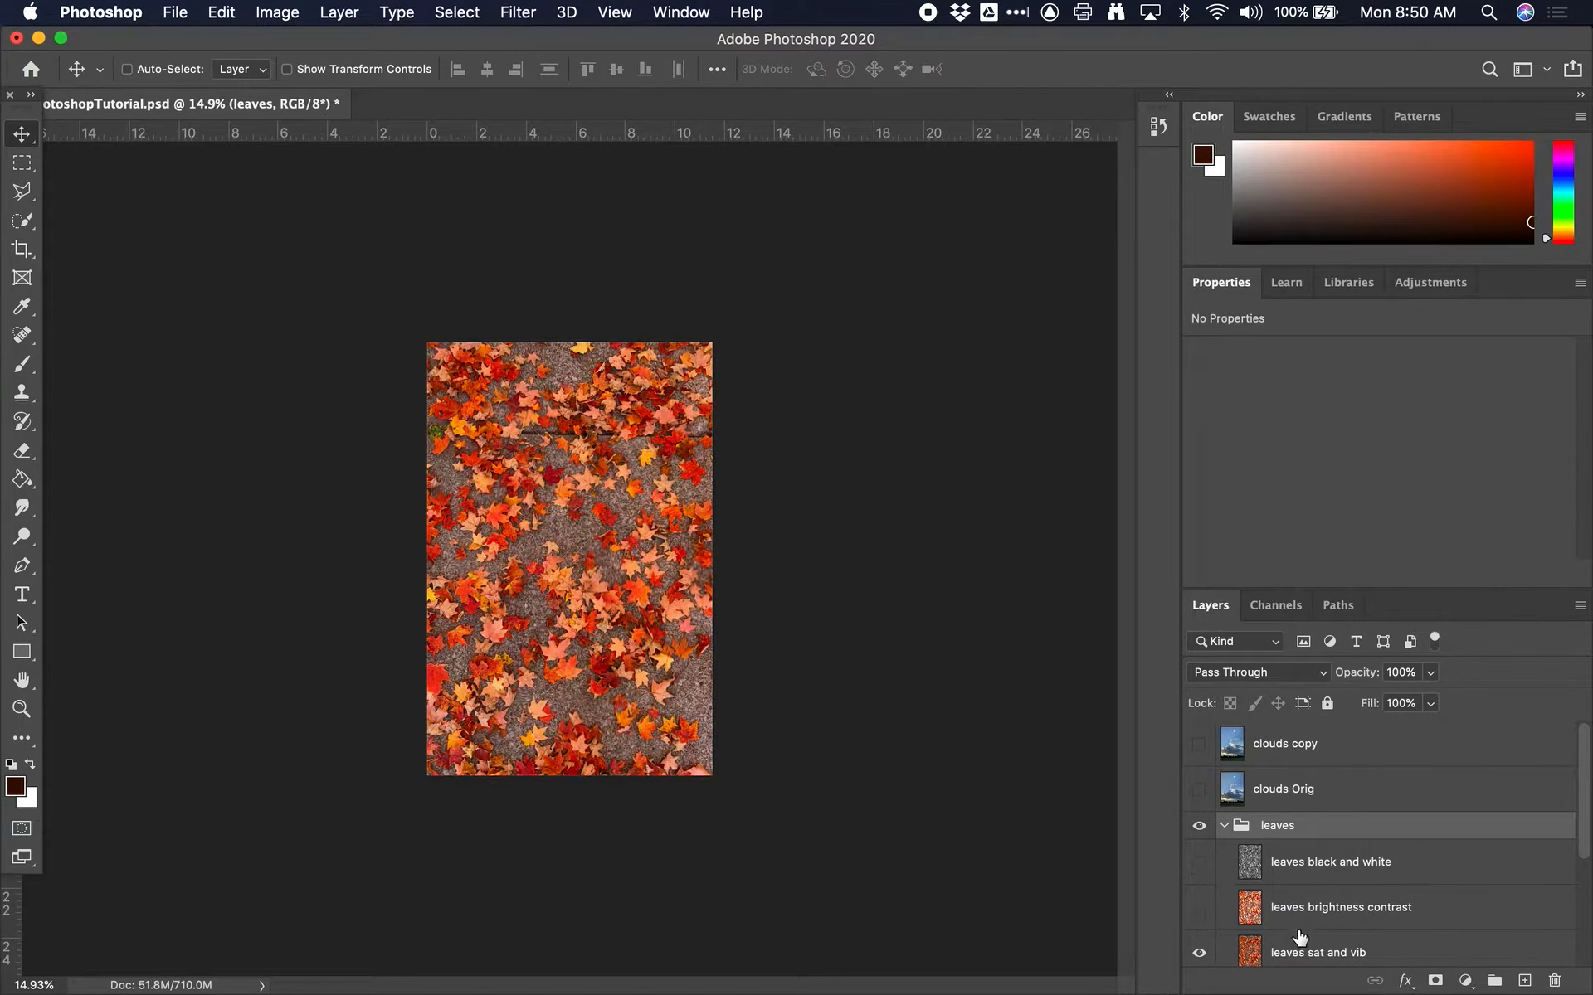
{"action": "scroll", "coordinate": [1313, 913], "scroll_direction": "down", "scroll_amount": 3}
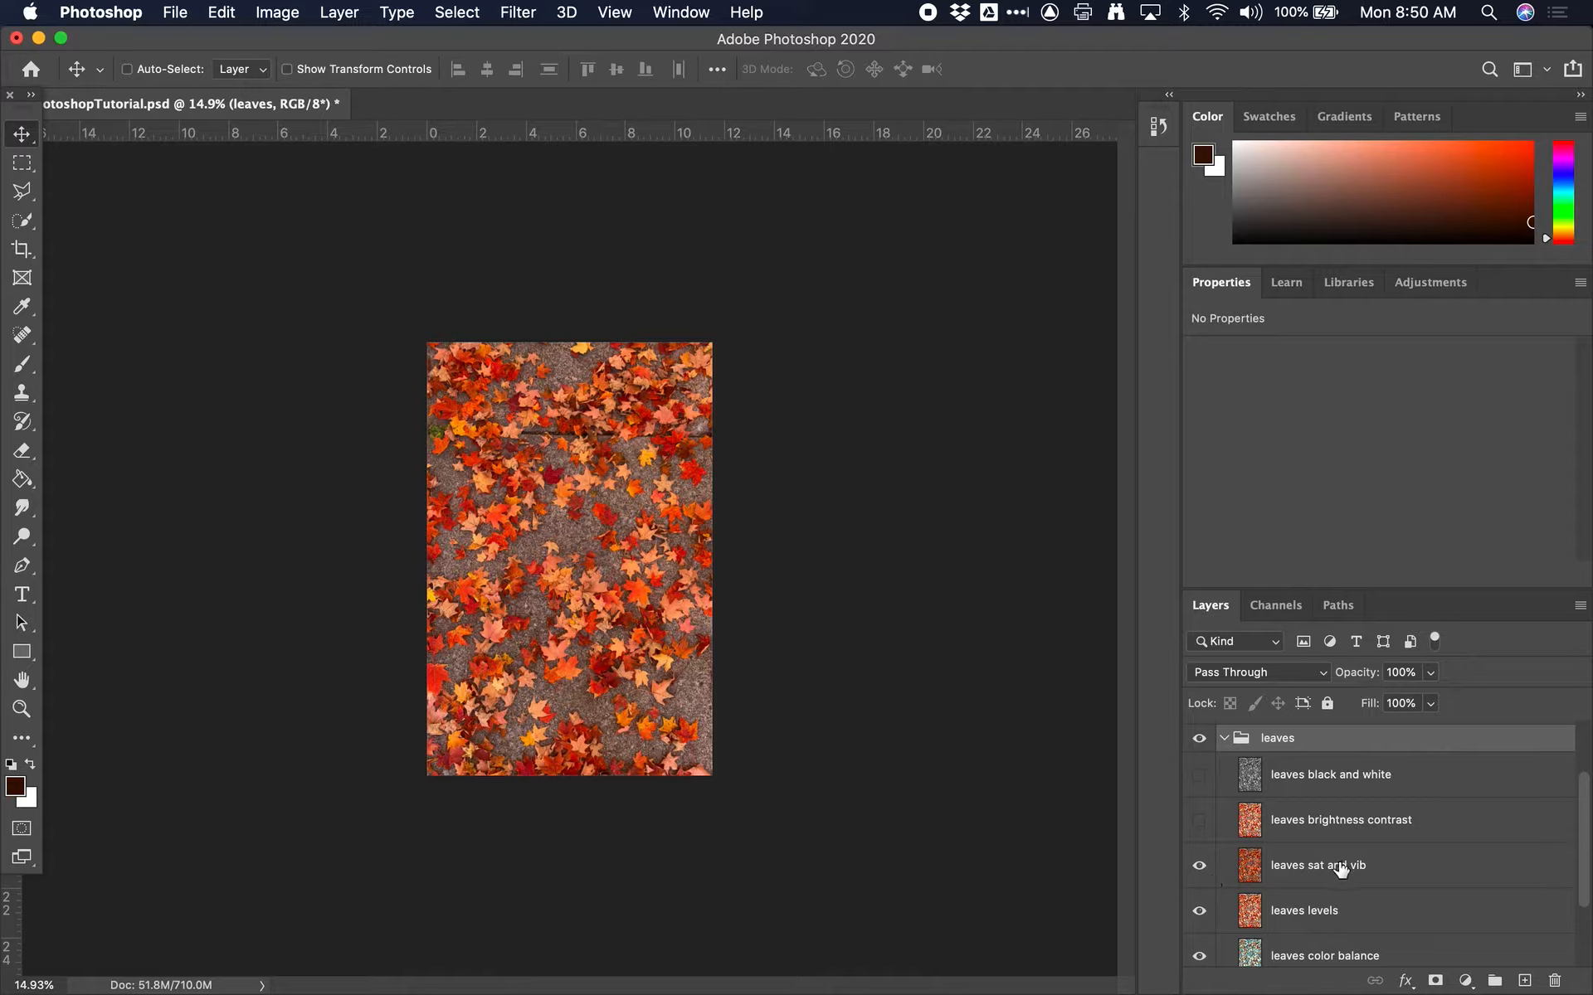
{"action": "scroll", "coordinate": [1341, 869], "scroll_direction": "up", "scroll_amount": 3}
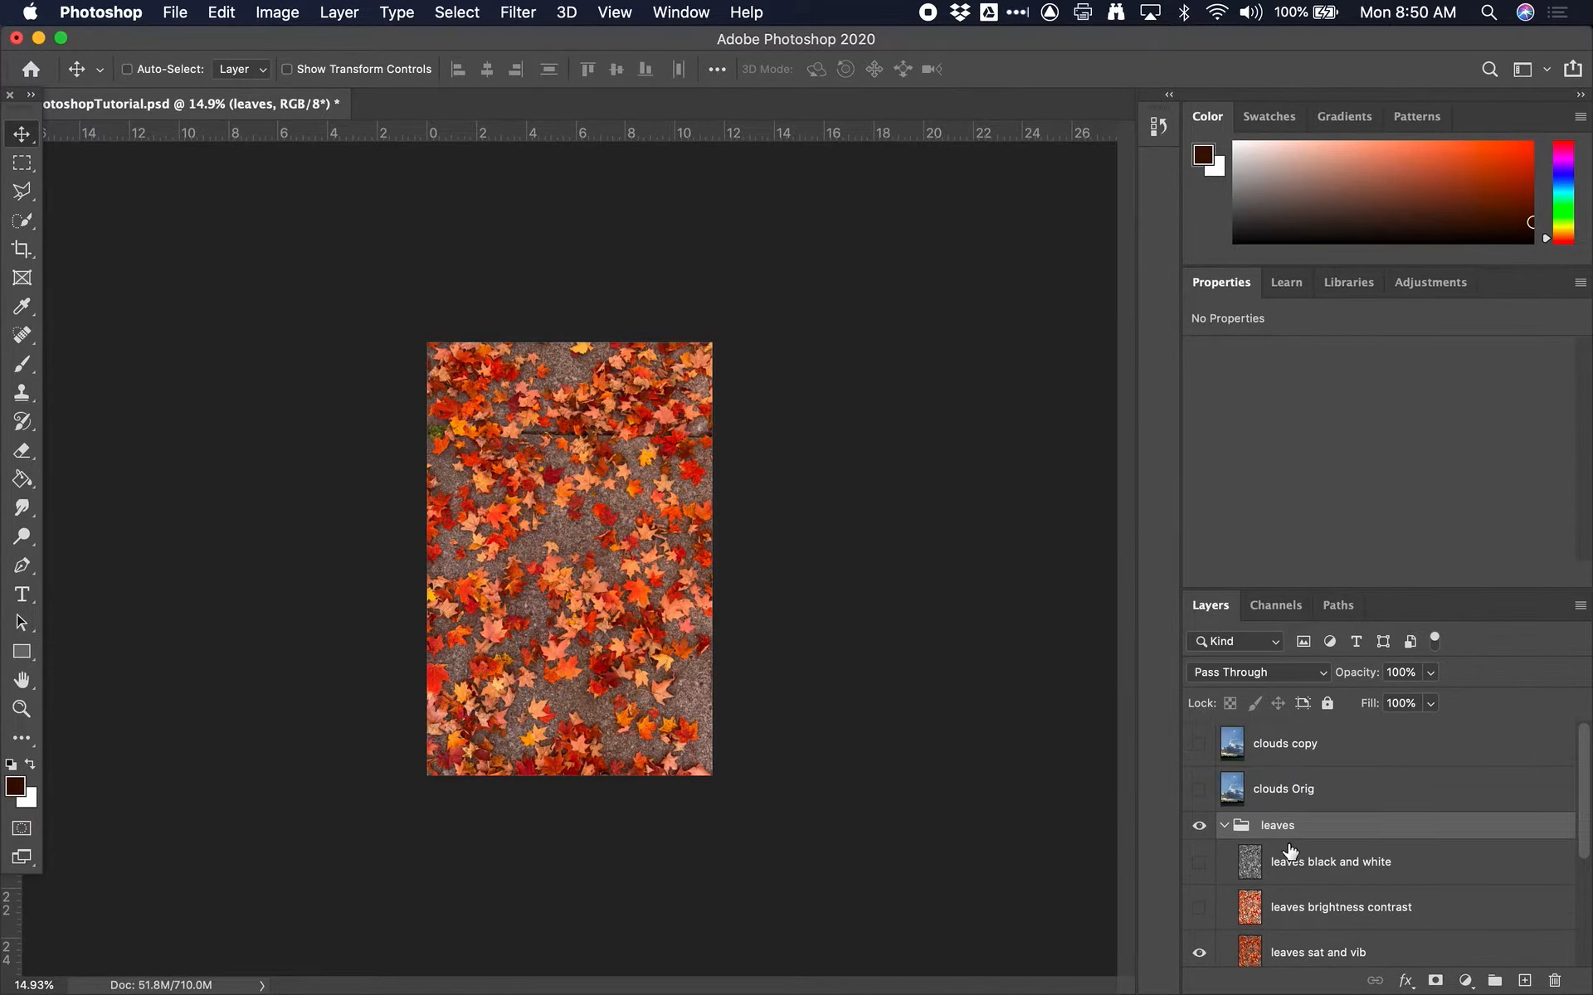
{"action": "left_click", "coordinate": [1223, 825]}
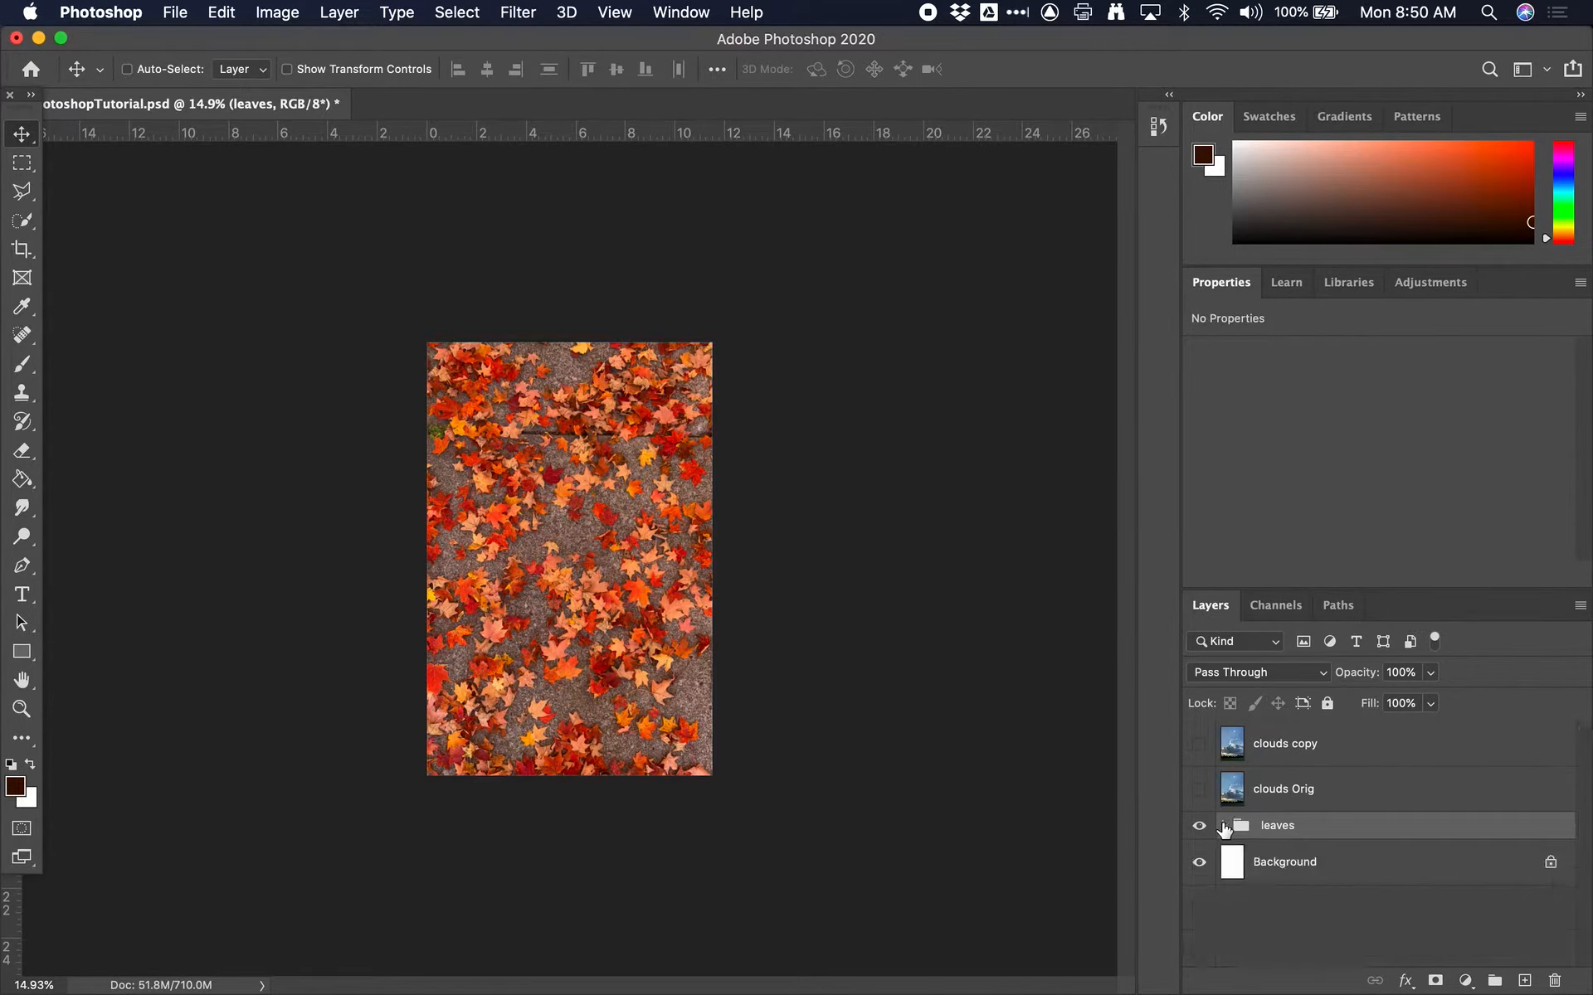
{"action": "left_click", "coordinate": [1199, 744]}
Lower the clouds copy layer's opacity to 55% so the leaves show through
{"action": "left_click", "coordinate": [1302, 746]}
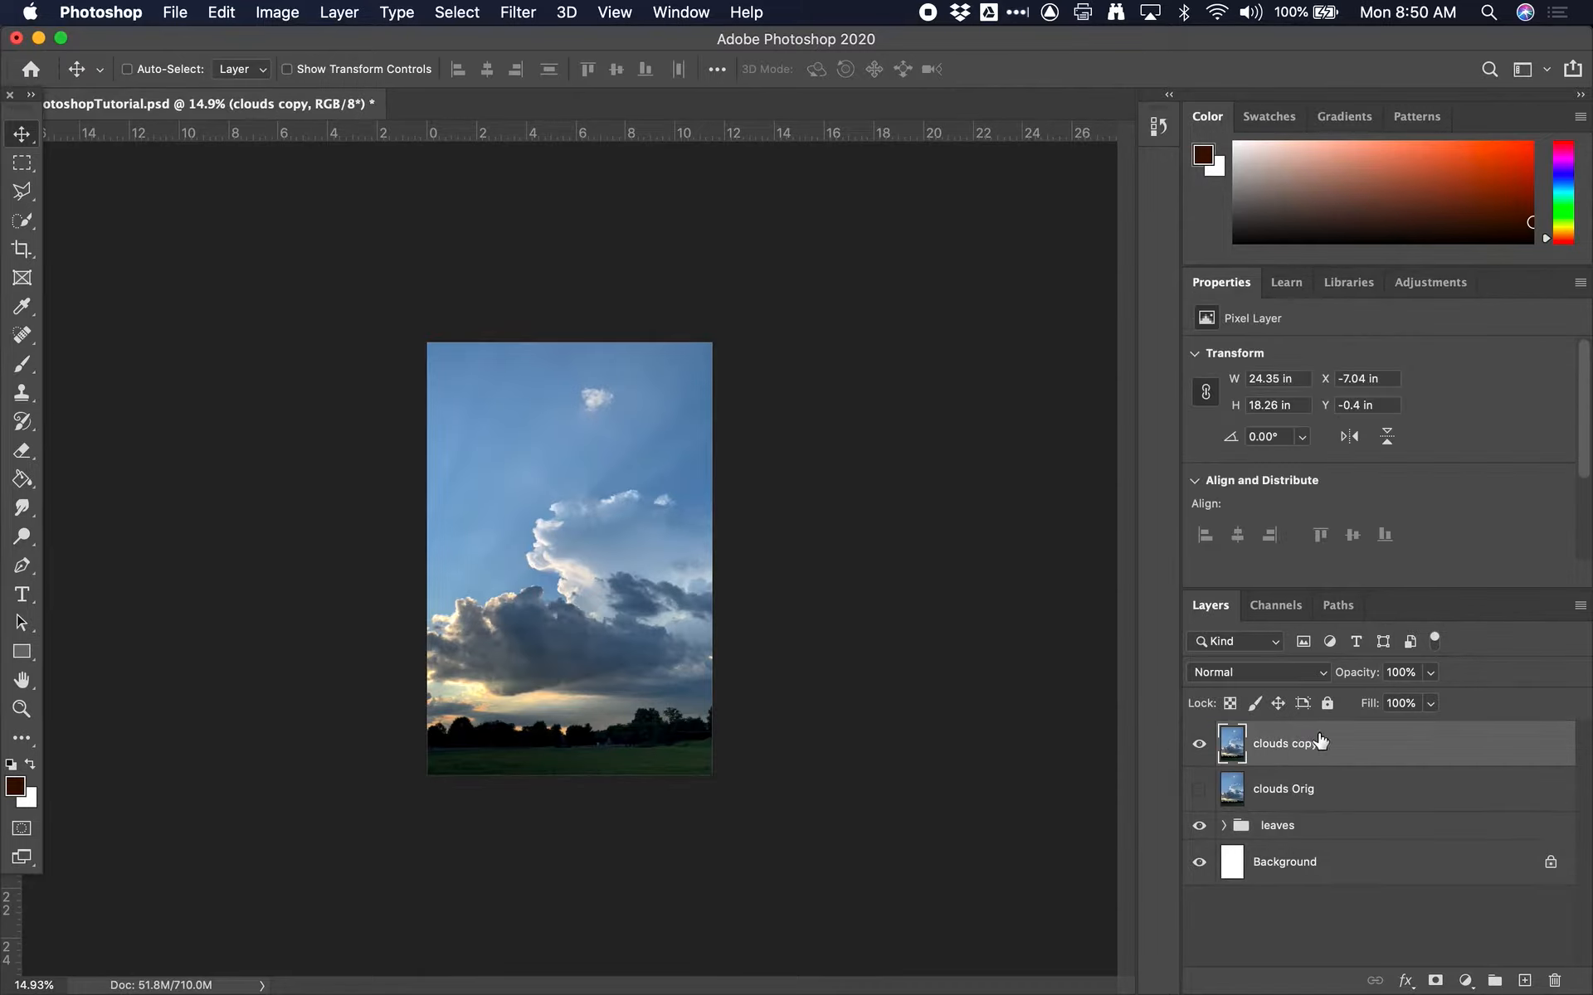
{"action": "left_click", "coordinate": [1431, 672]}
{"action": "left_click_drag", "start_coordinate": [1425, 703], "coordinate": [1355, 699]}
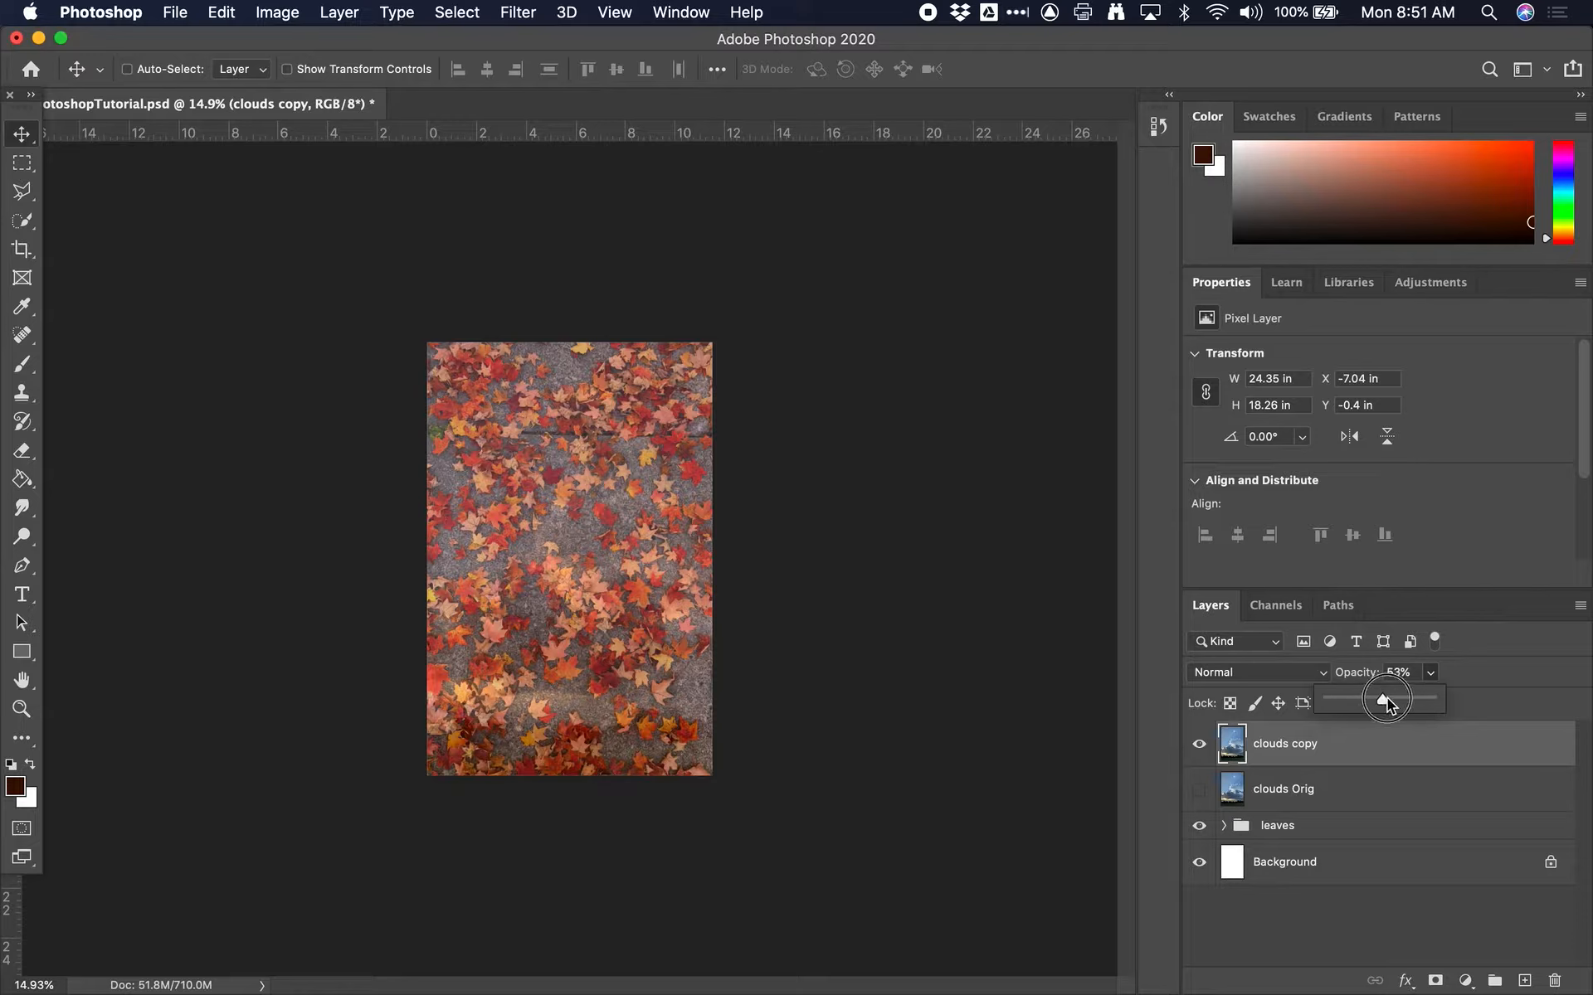
{"action": "left_click_drag", "start_coordinate": [1384, 698], "coordinate": [1388, 698]}
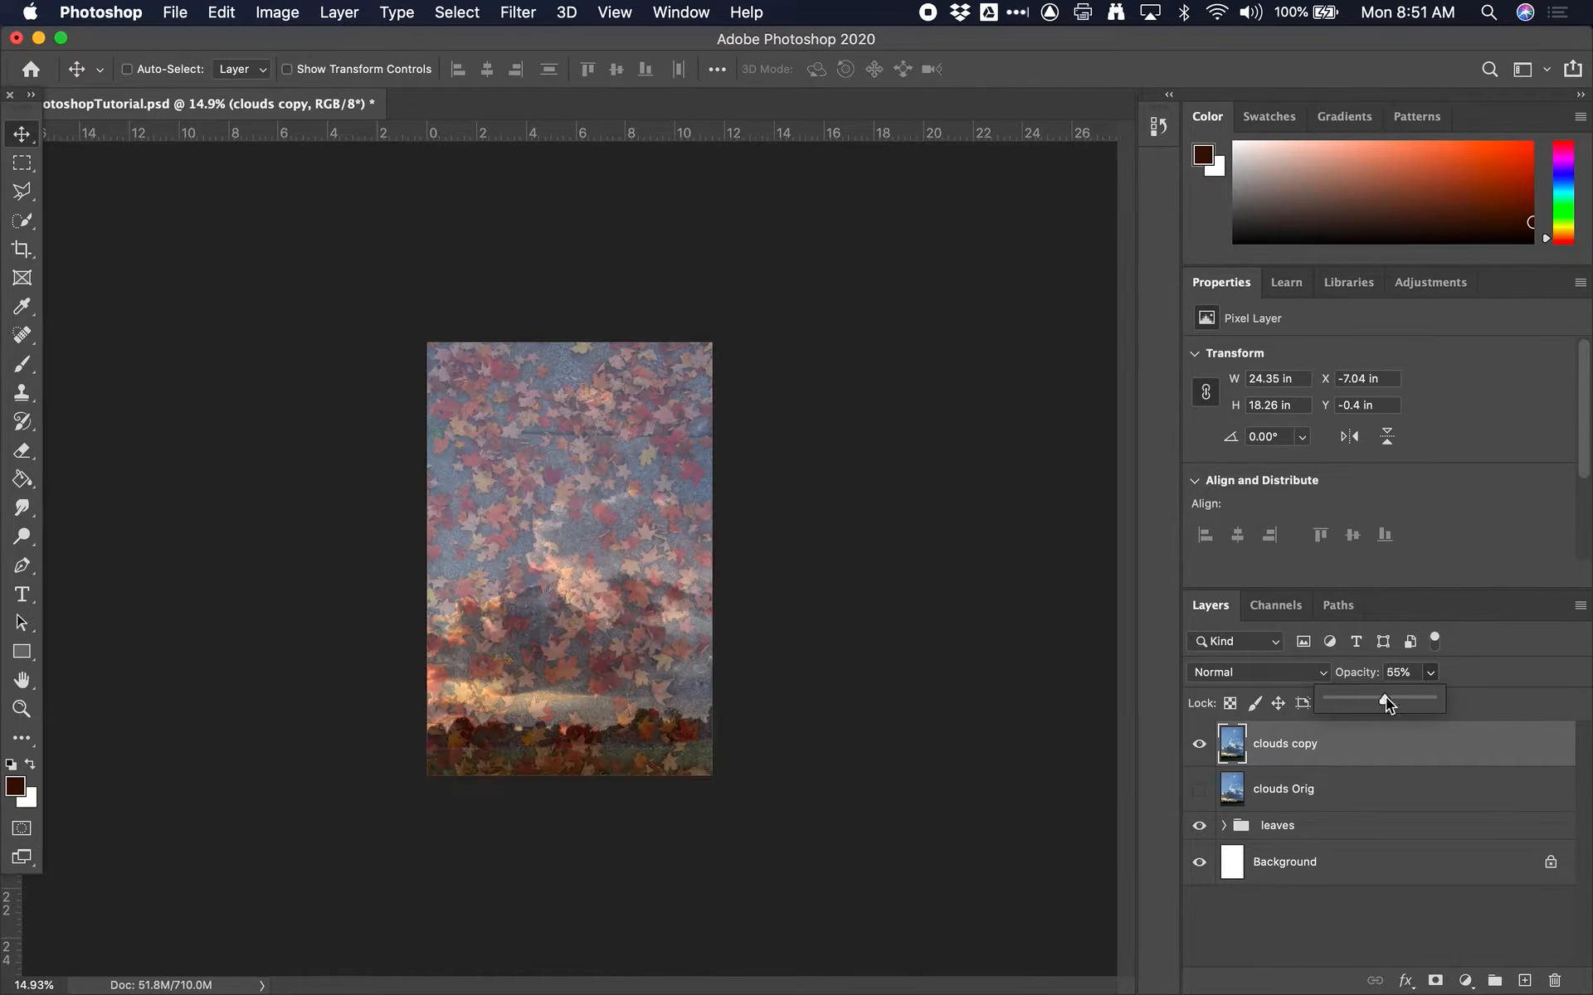
Try the Linear Dodge (Add) blend mode on the clouds copy layer at 100% opacity
{"action": "left_click", "coordinate": [1281, 671]}
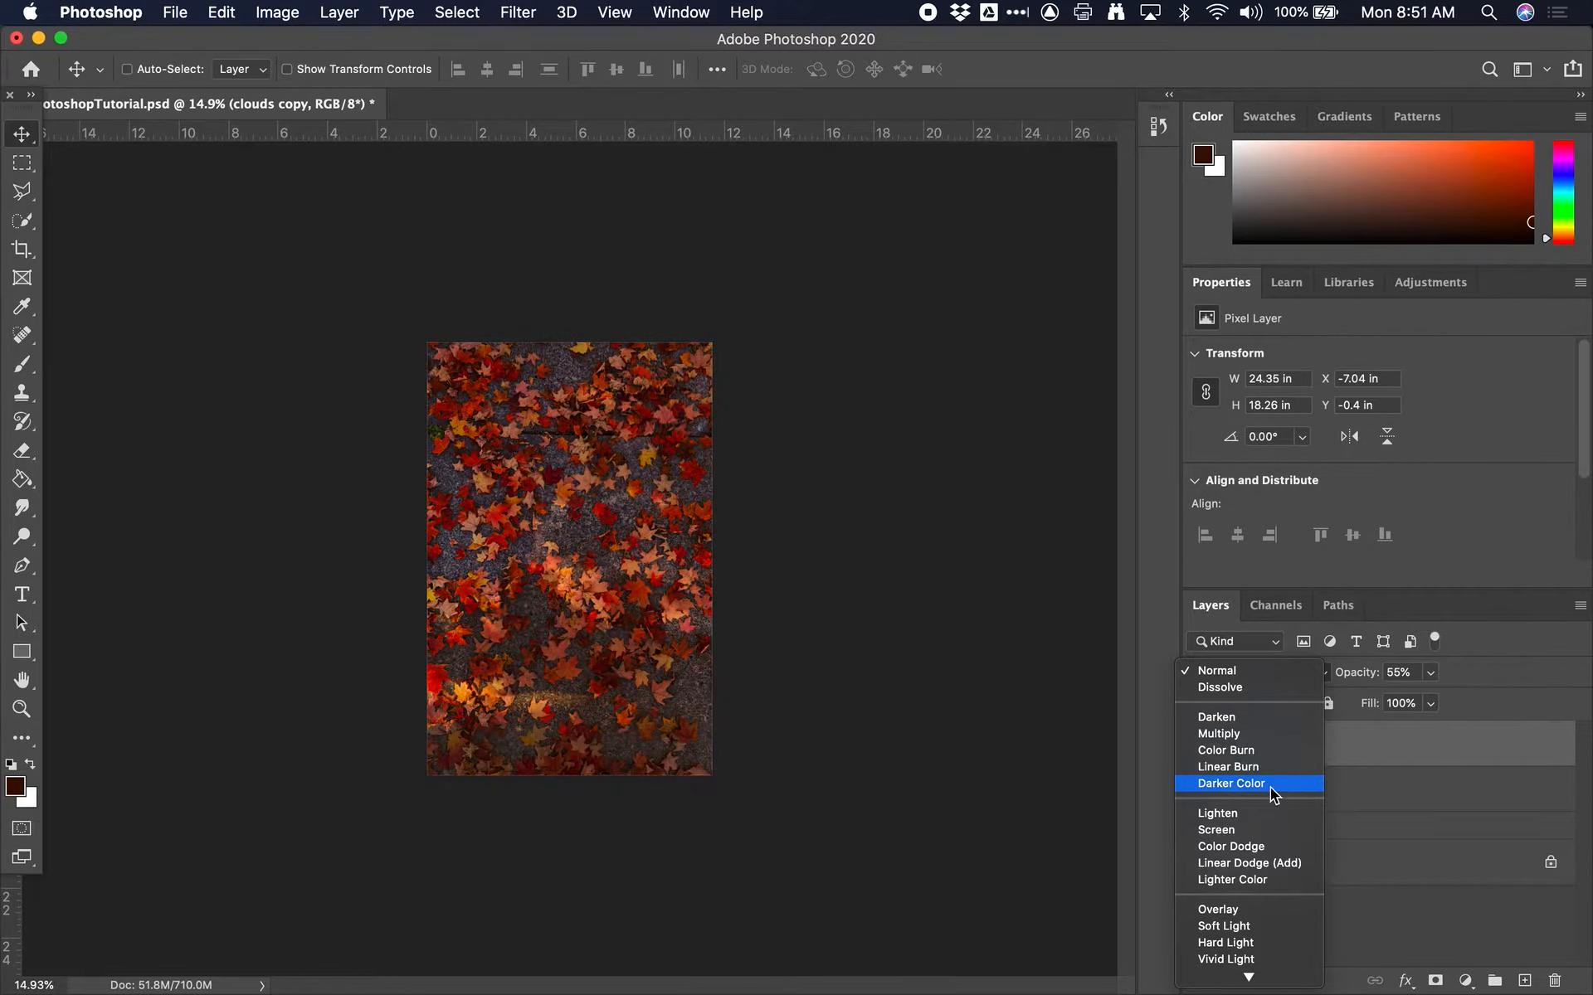
{"action": "left_click", "coordinate": [1272, 864]}
{"action": "left_click_drag", "start_coordinate": [1360, 672], "coordinate": [1502, 671]}
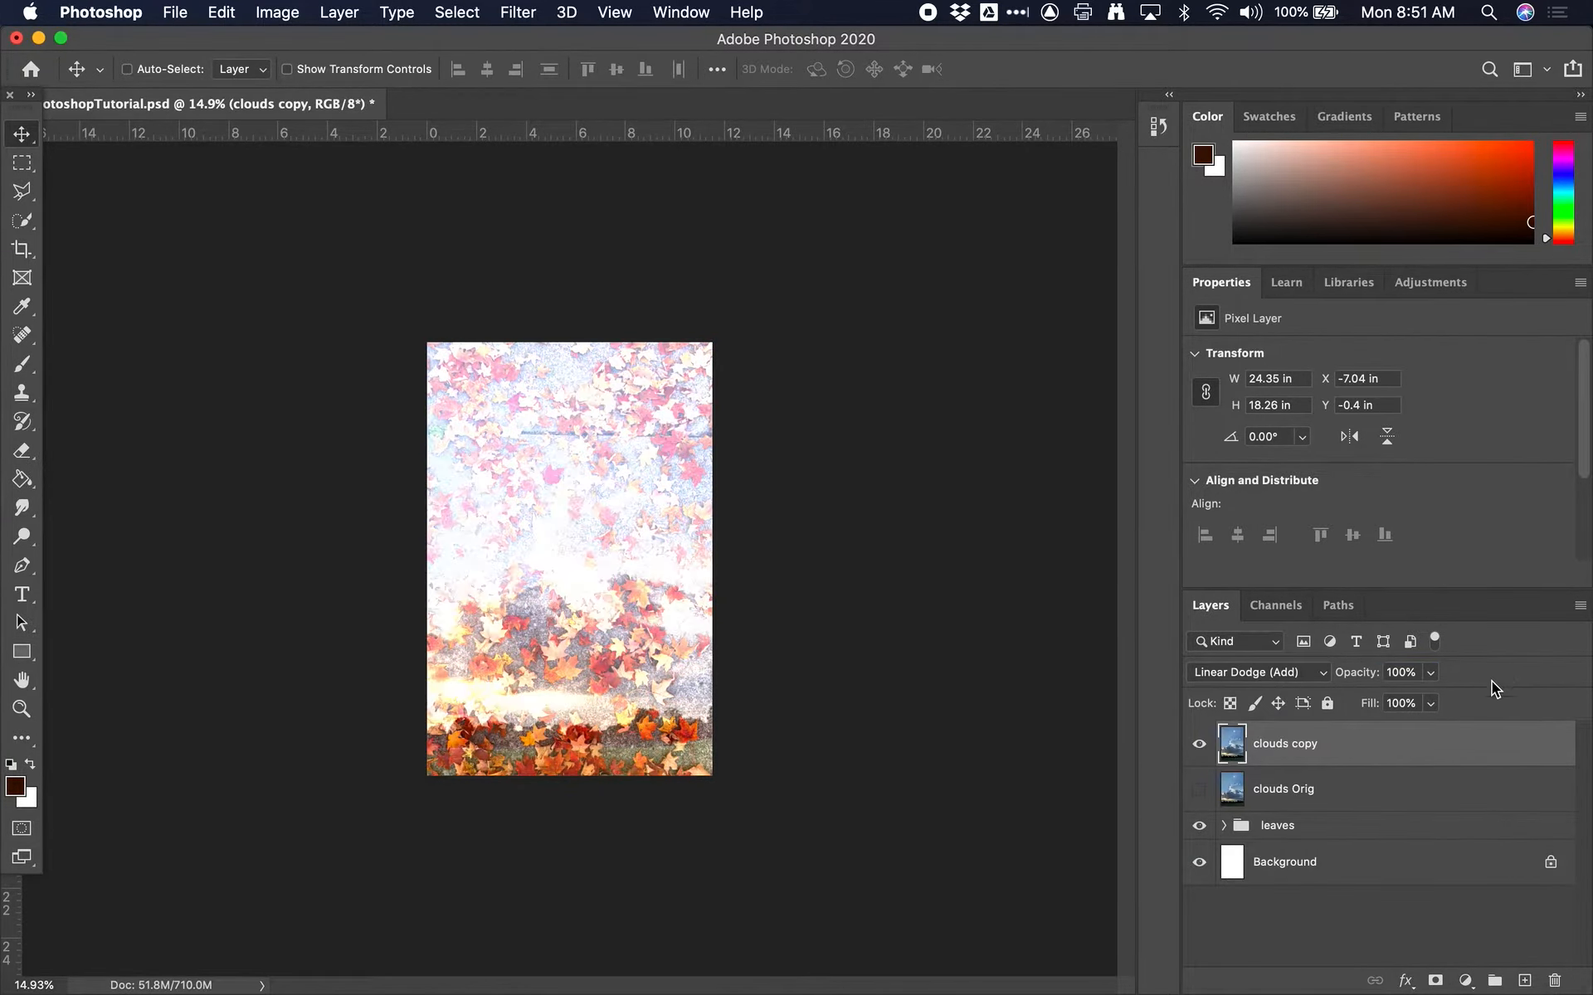
Set the clouds copy layer's blend mode to Difference
{"action": "left_click", "coordinate": [1284, 674]}
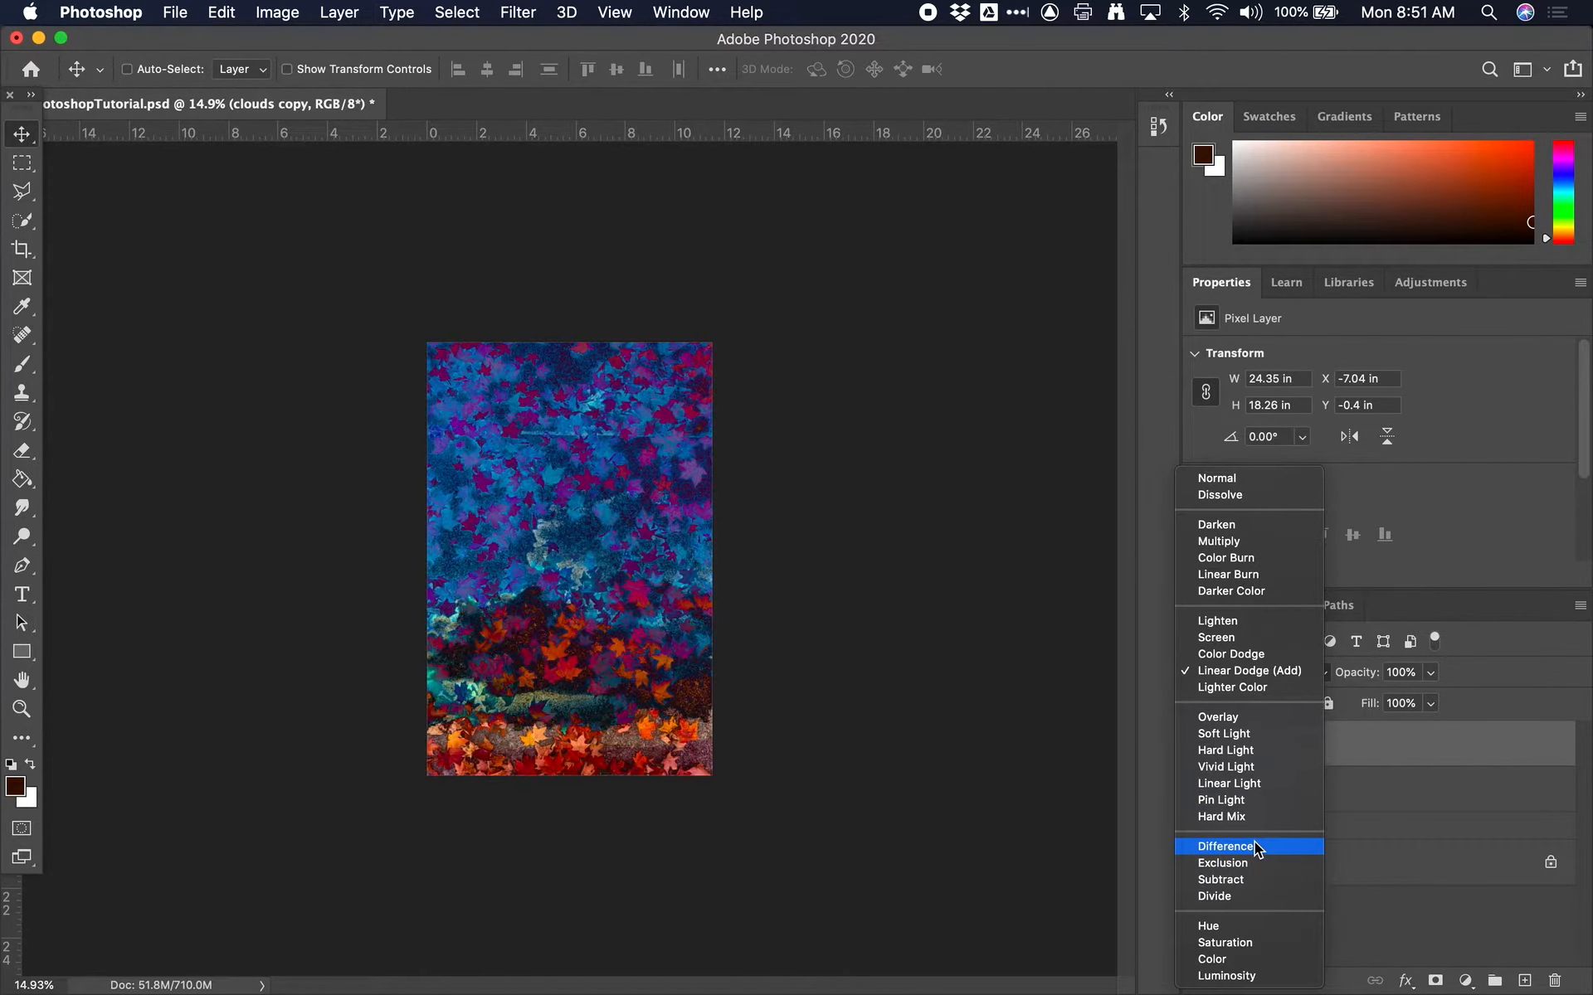
{"action": "left_click", "coordinate": [1254, 843]}
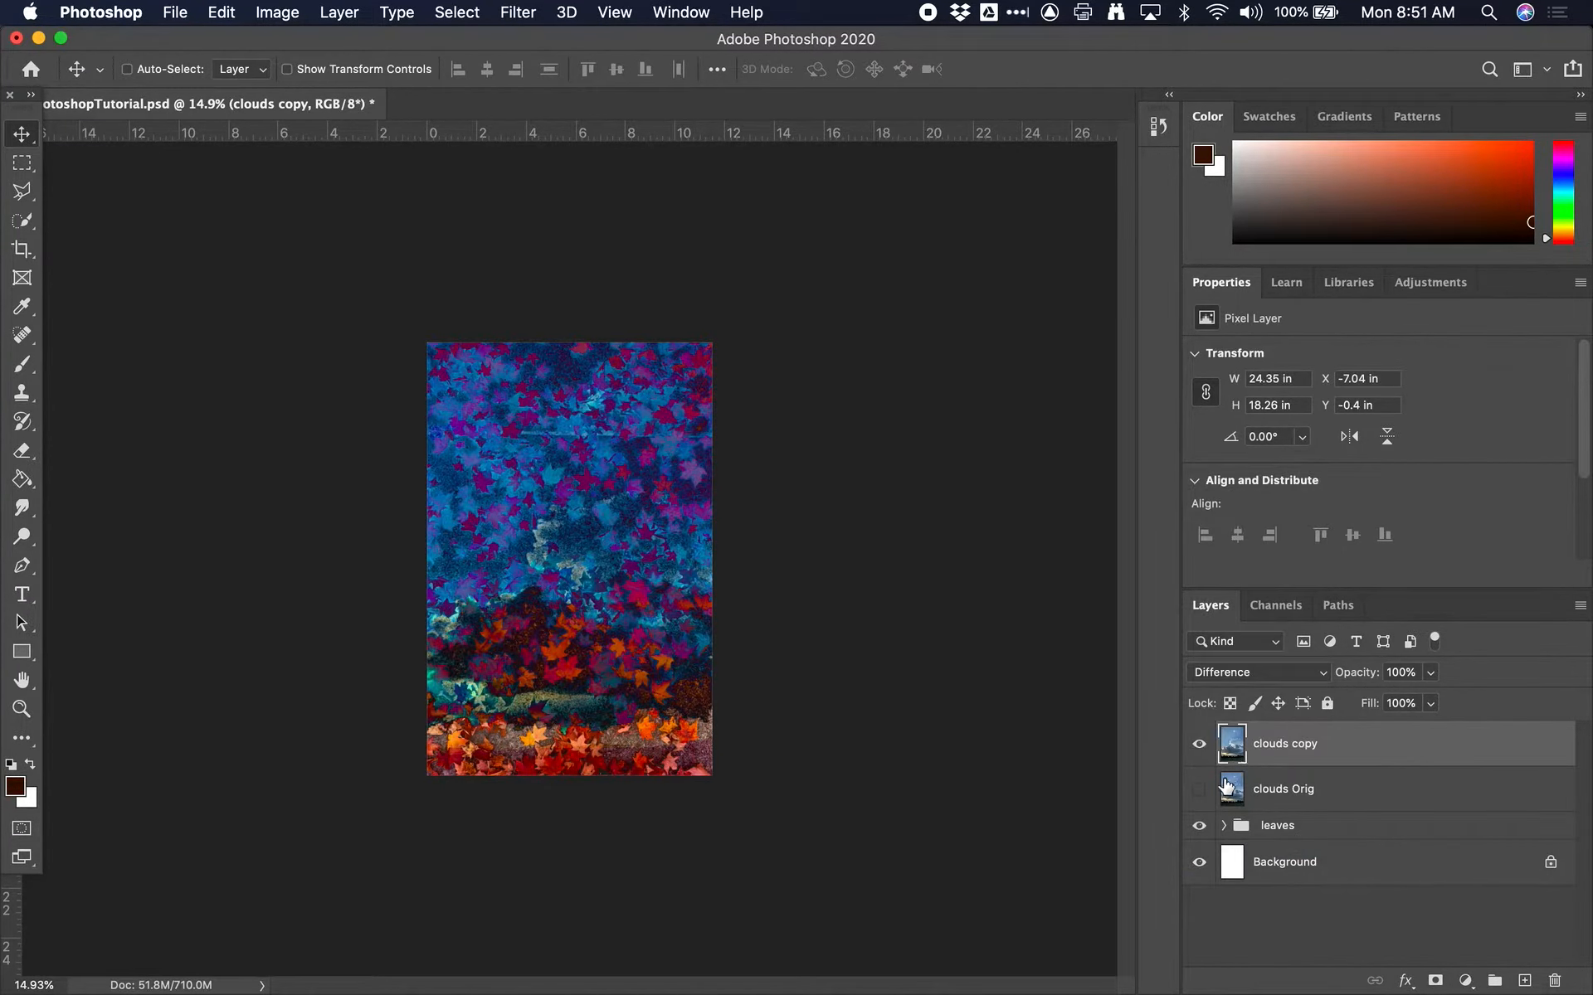
{"action": "left_click", "coordinate": [1272, 830]}
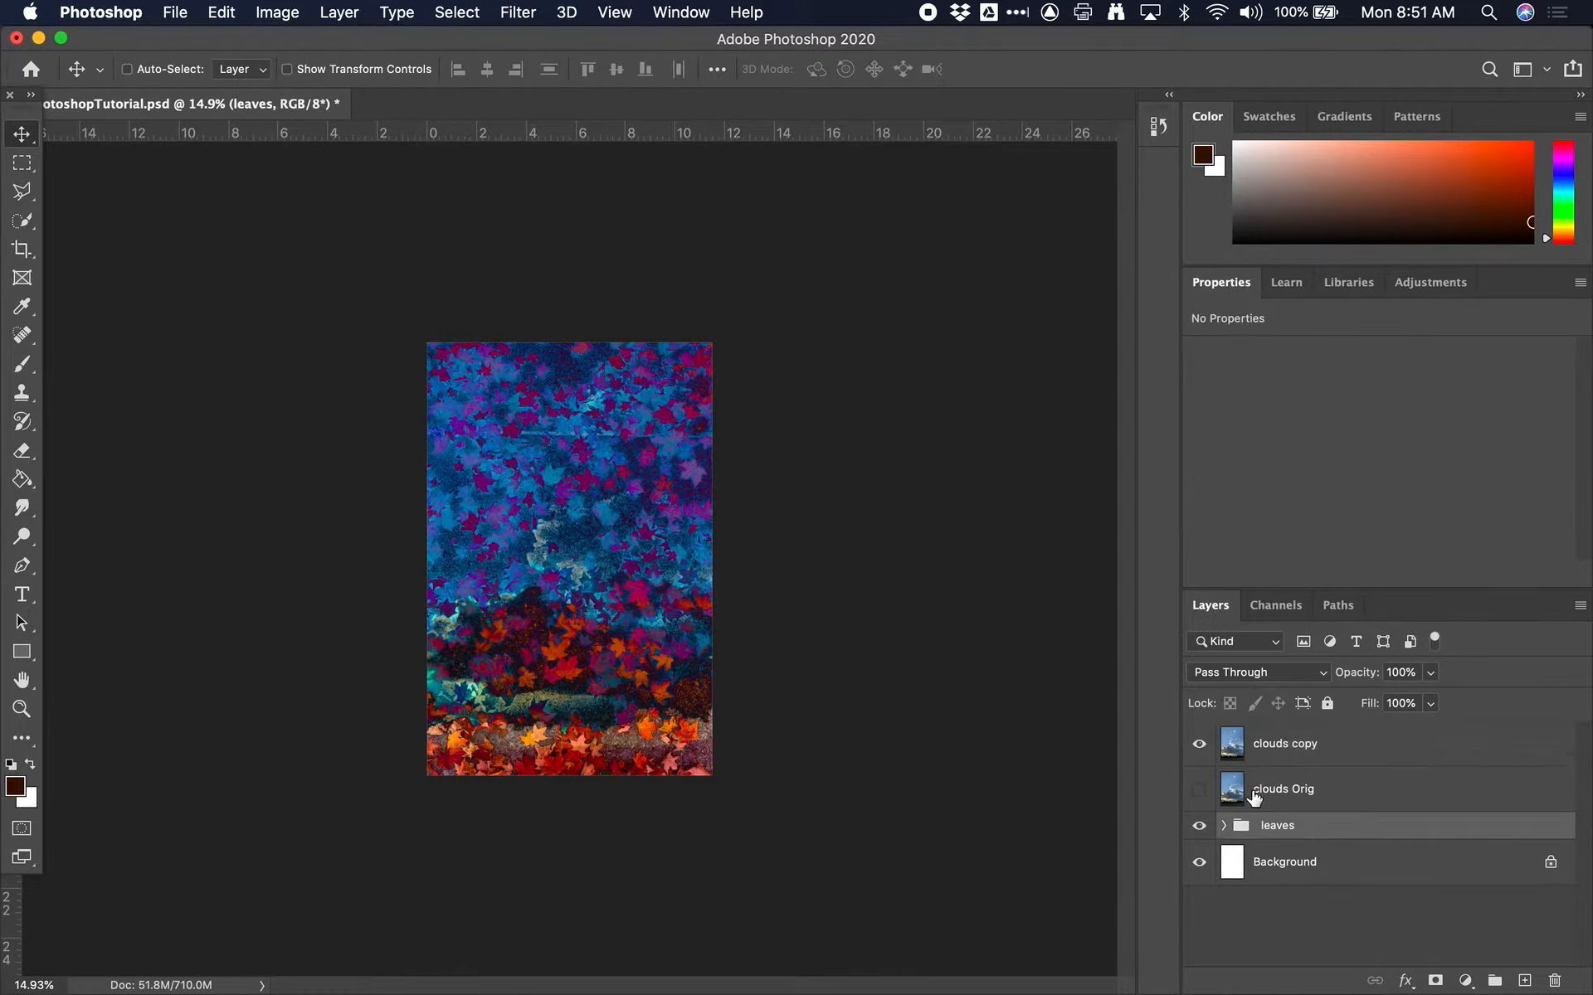
{"action": "left_click", "coordinate": [1273, 749]}
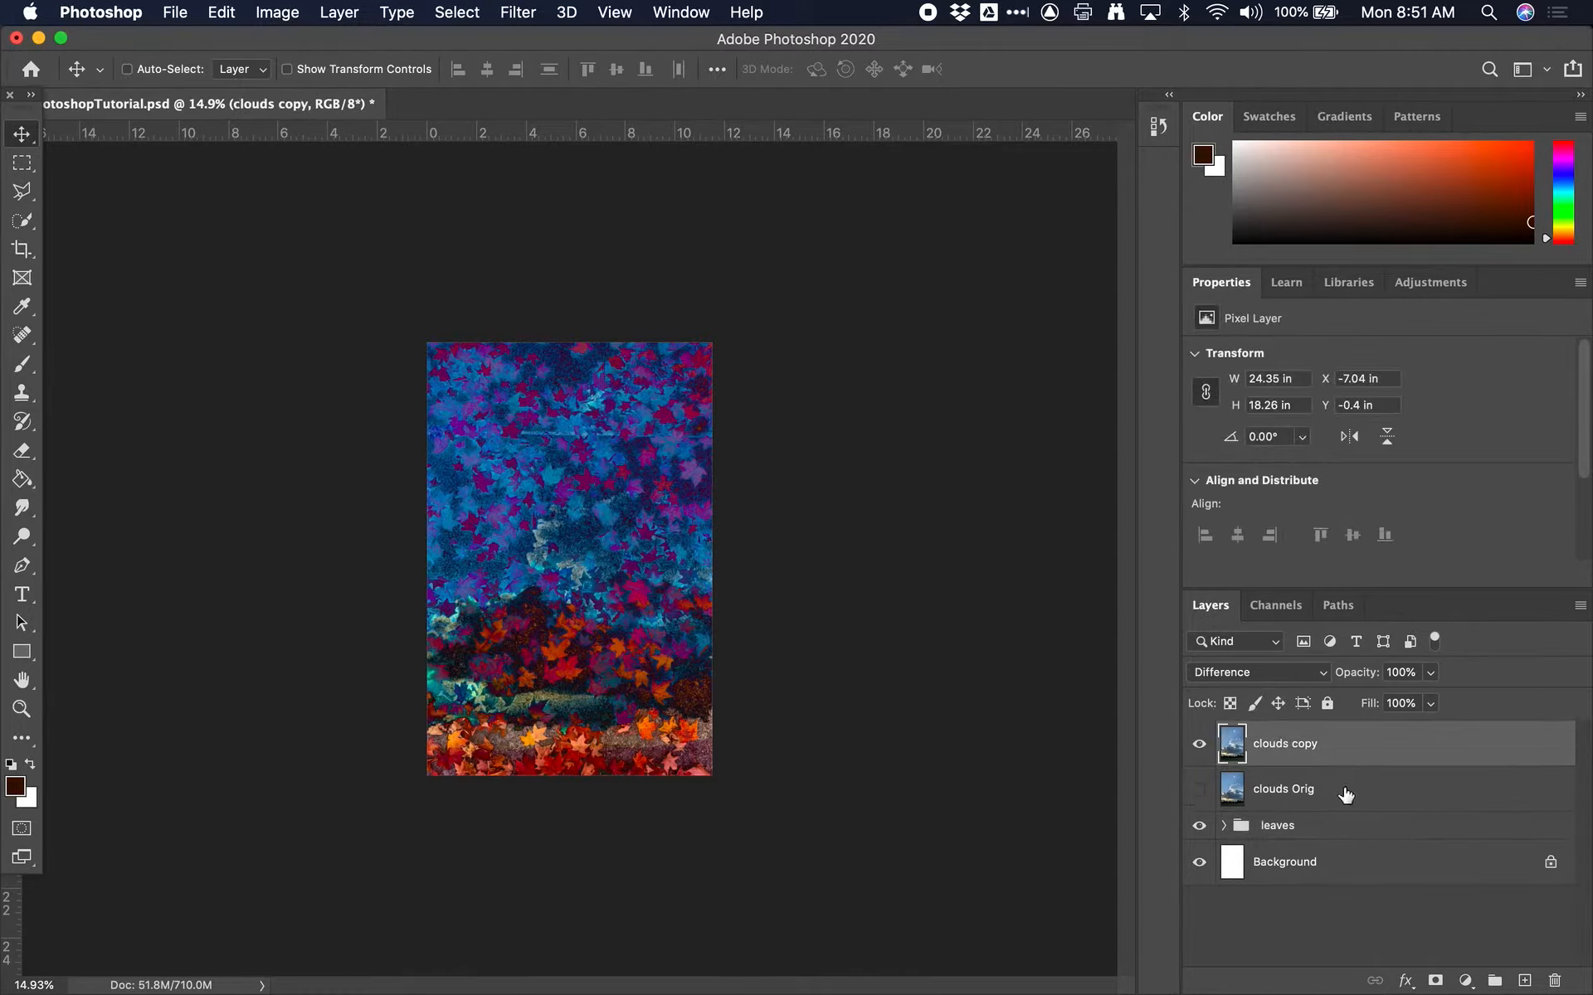
Switch the clouds copy layer off and on to compare the Difference blend with the leaves alone
{"action": "left_click", "coordinate": [1220, 825]}
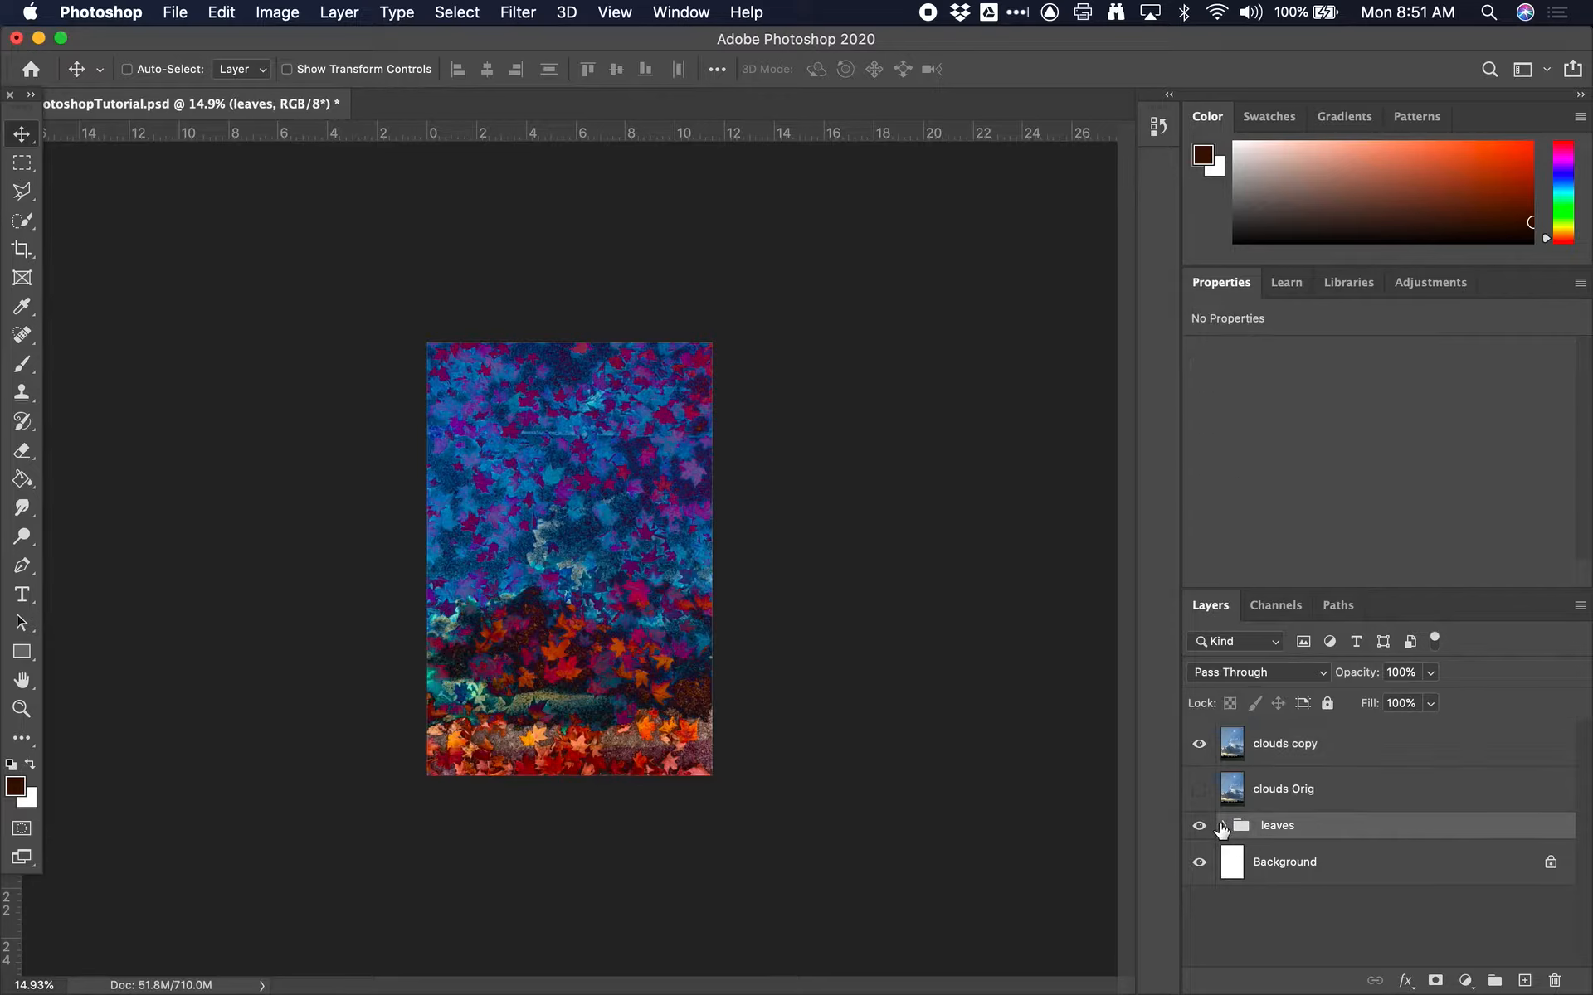
{"action": "left_click", "coordinate": [1199, 743]}
{"action": "left_click", "coordinate": [1196, 745]}
{"action": "left_click", "coordinate": [1195, 746]}
{"action": "left_click", "coordinate": [1197, 746]}
Rename the clouds copy layer "clouds diggerence"
{"action": "left_click", "coordinate": [1310, 749]}
{"action": "double_click", "coordinate": [1304, 741]}
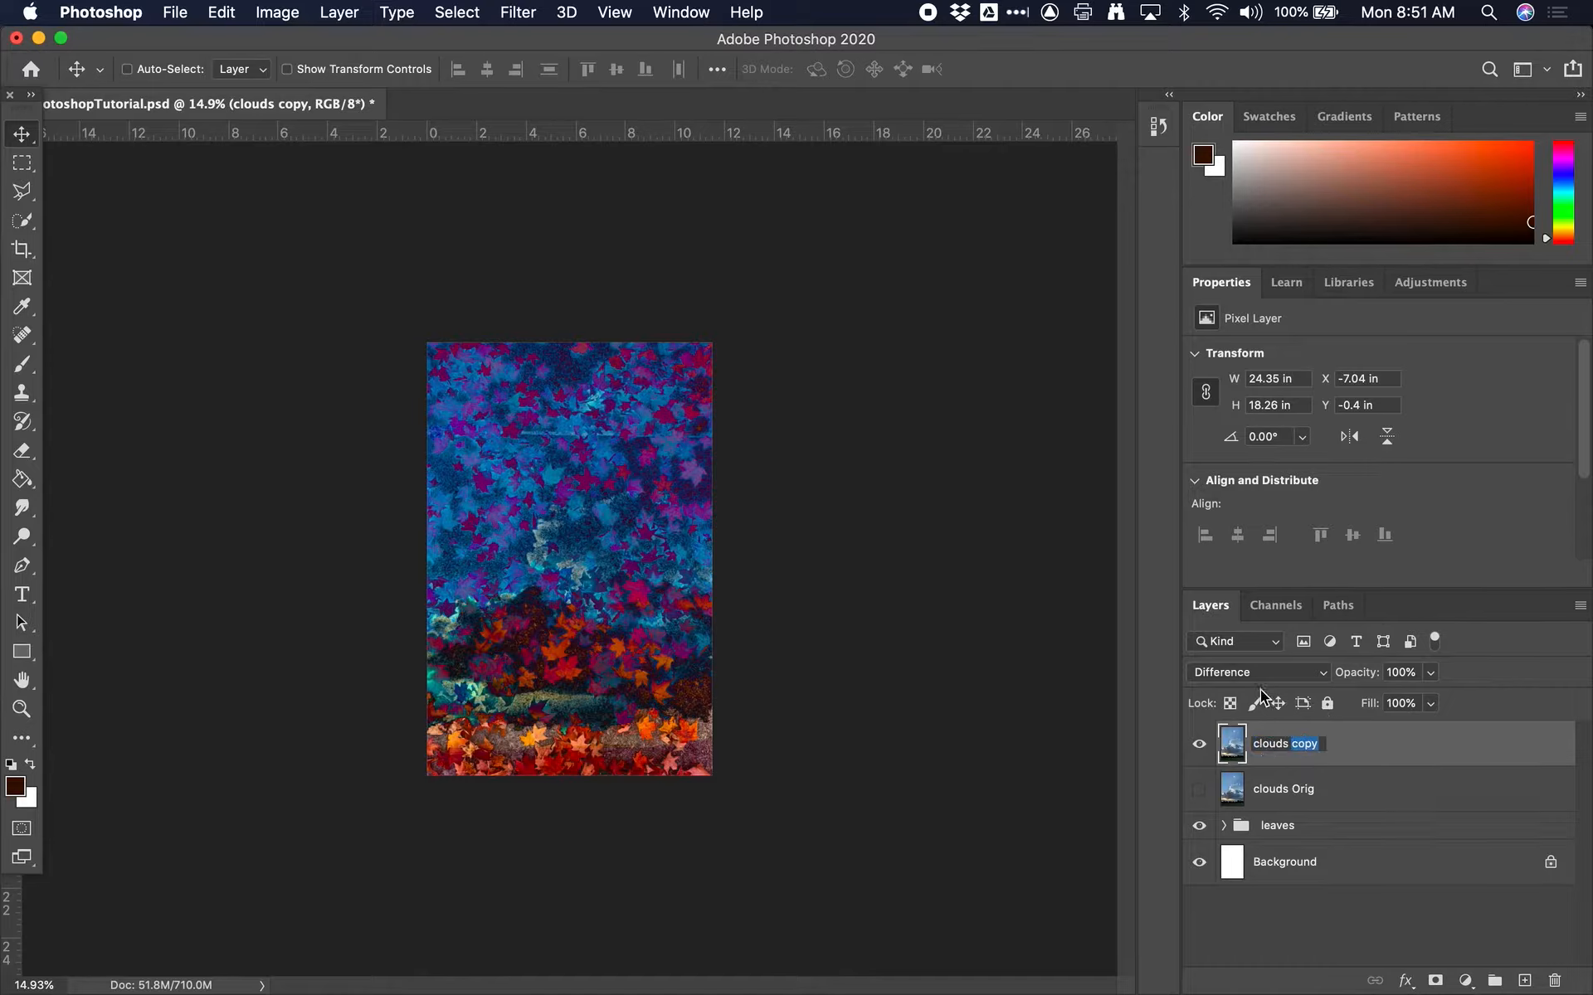
{"action": "type", "text": "diggerence"}
{"action": "key", "text": "Return"}
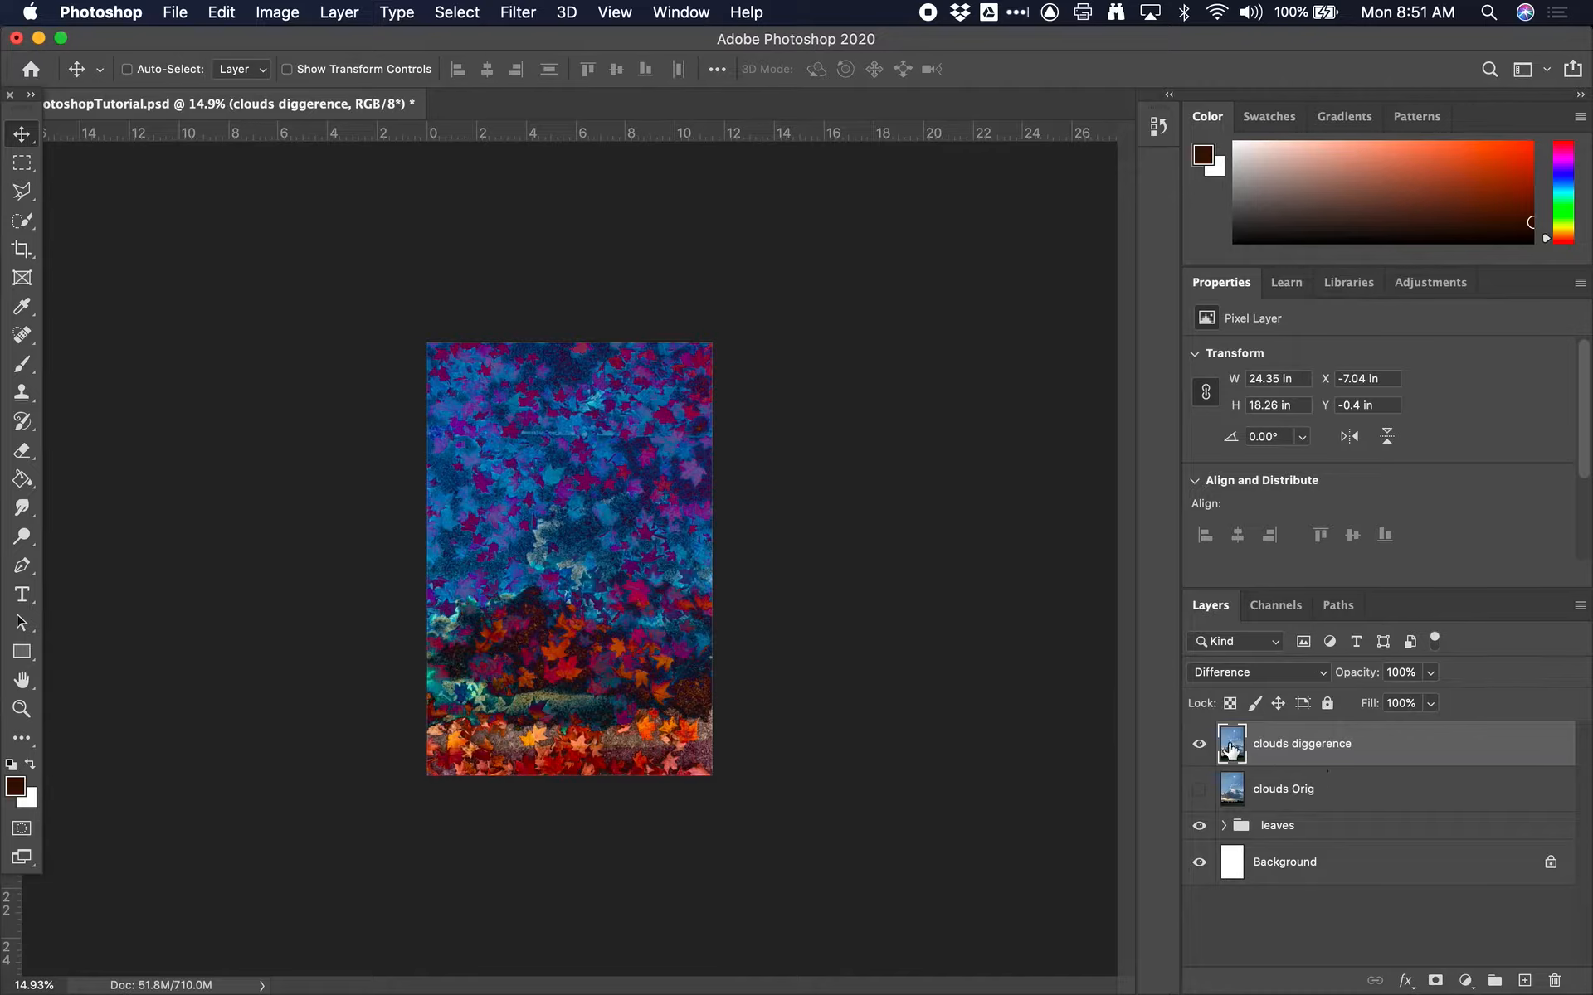
Duplicate the clouds Orig layer, rename the duplicate "clouds Transform" and make it visible
{"action": "left_click", "coordinate": [1264, 794]}
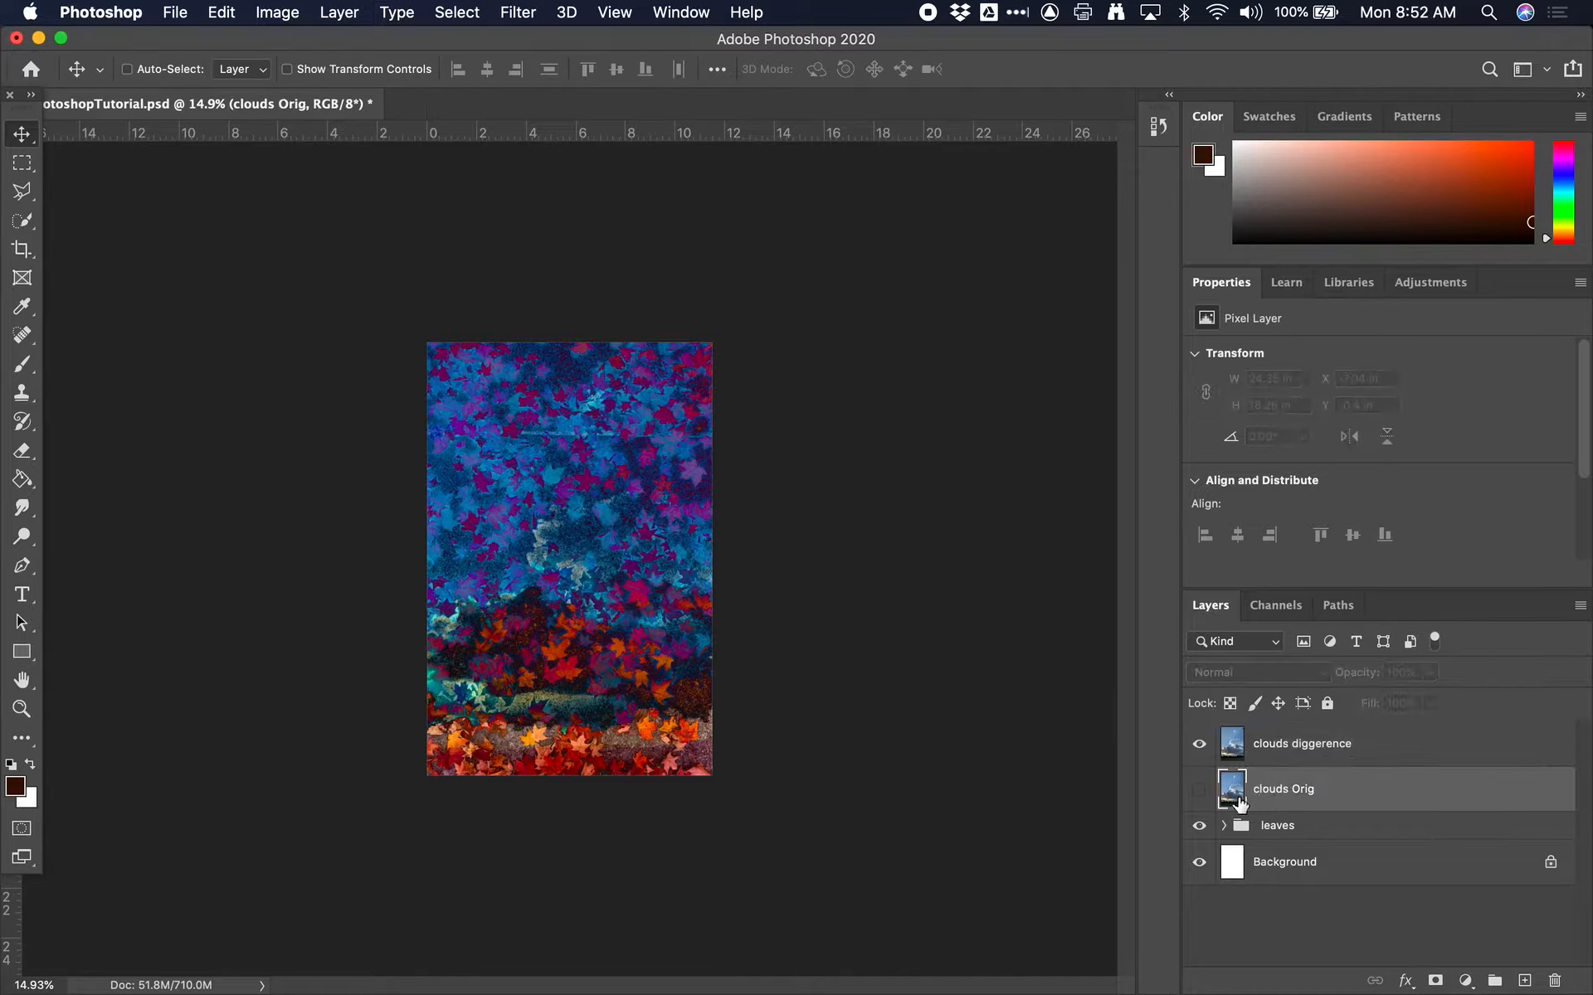
{"action": "key", "text": "super+j"}
{"action": "double_click", "coordinate": [1315, 789]}
{"action": "left_click_drag", "start_coordinate": [1291, 790], "coordinate": [1334, 789]}
{"action": "type", "text": "Transform"}
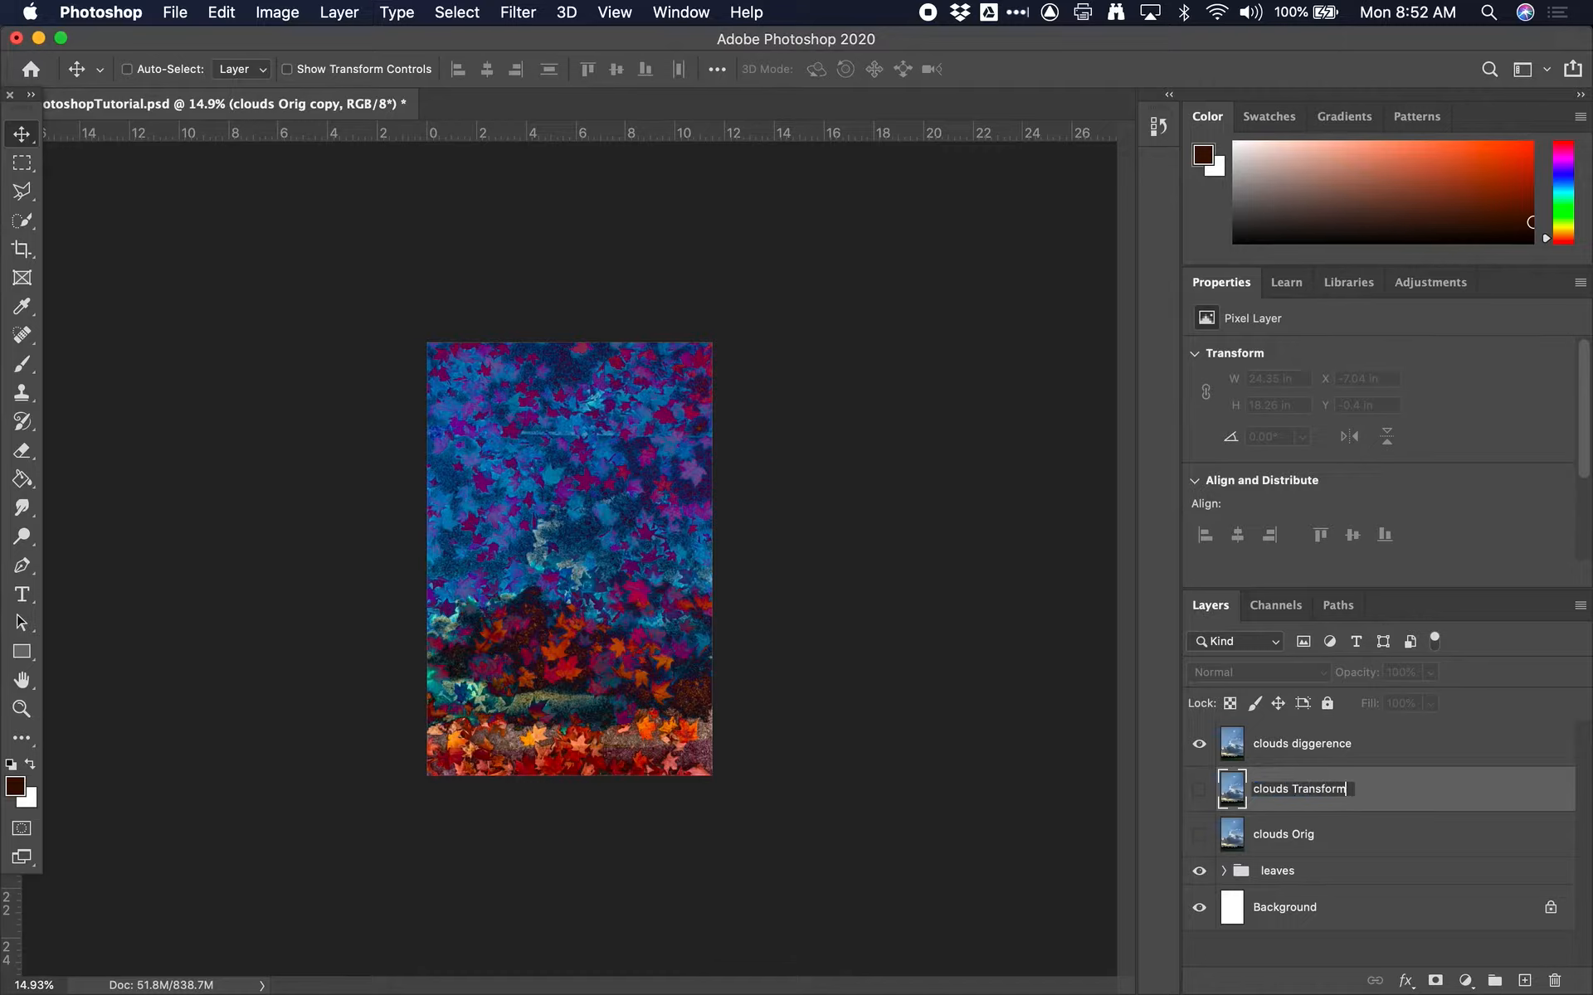
{"action": "key", "text": "Return"}
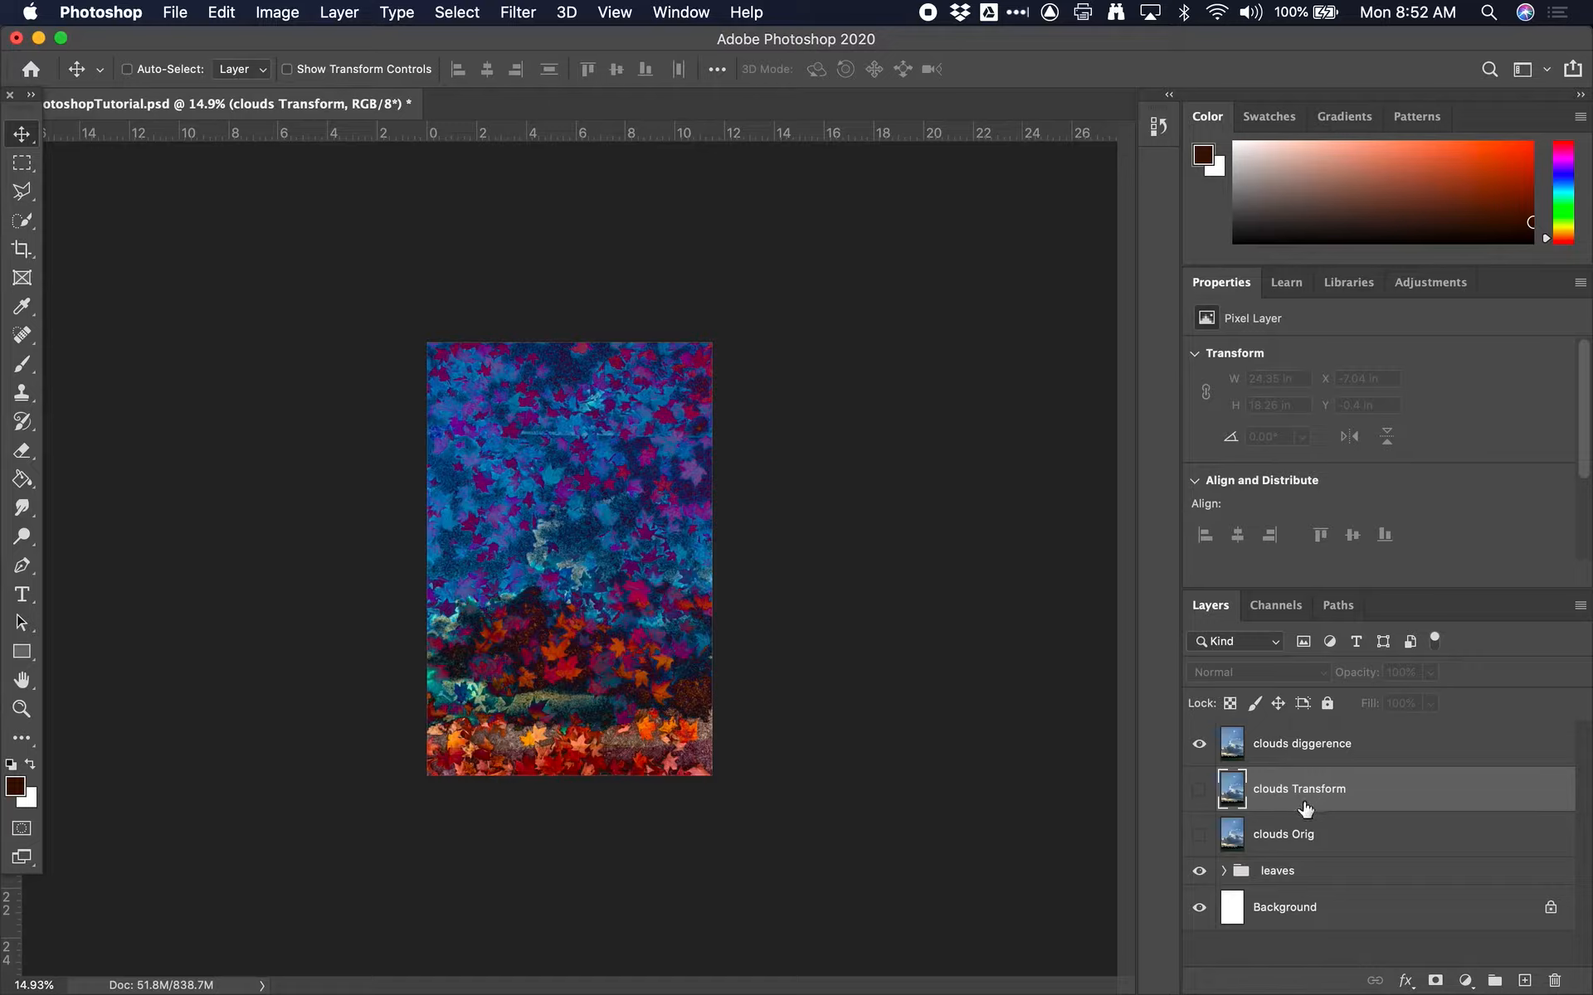
{"action": "left_click", "coordinate": [1199, 788]}
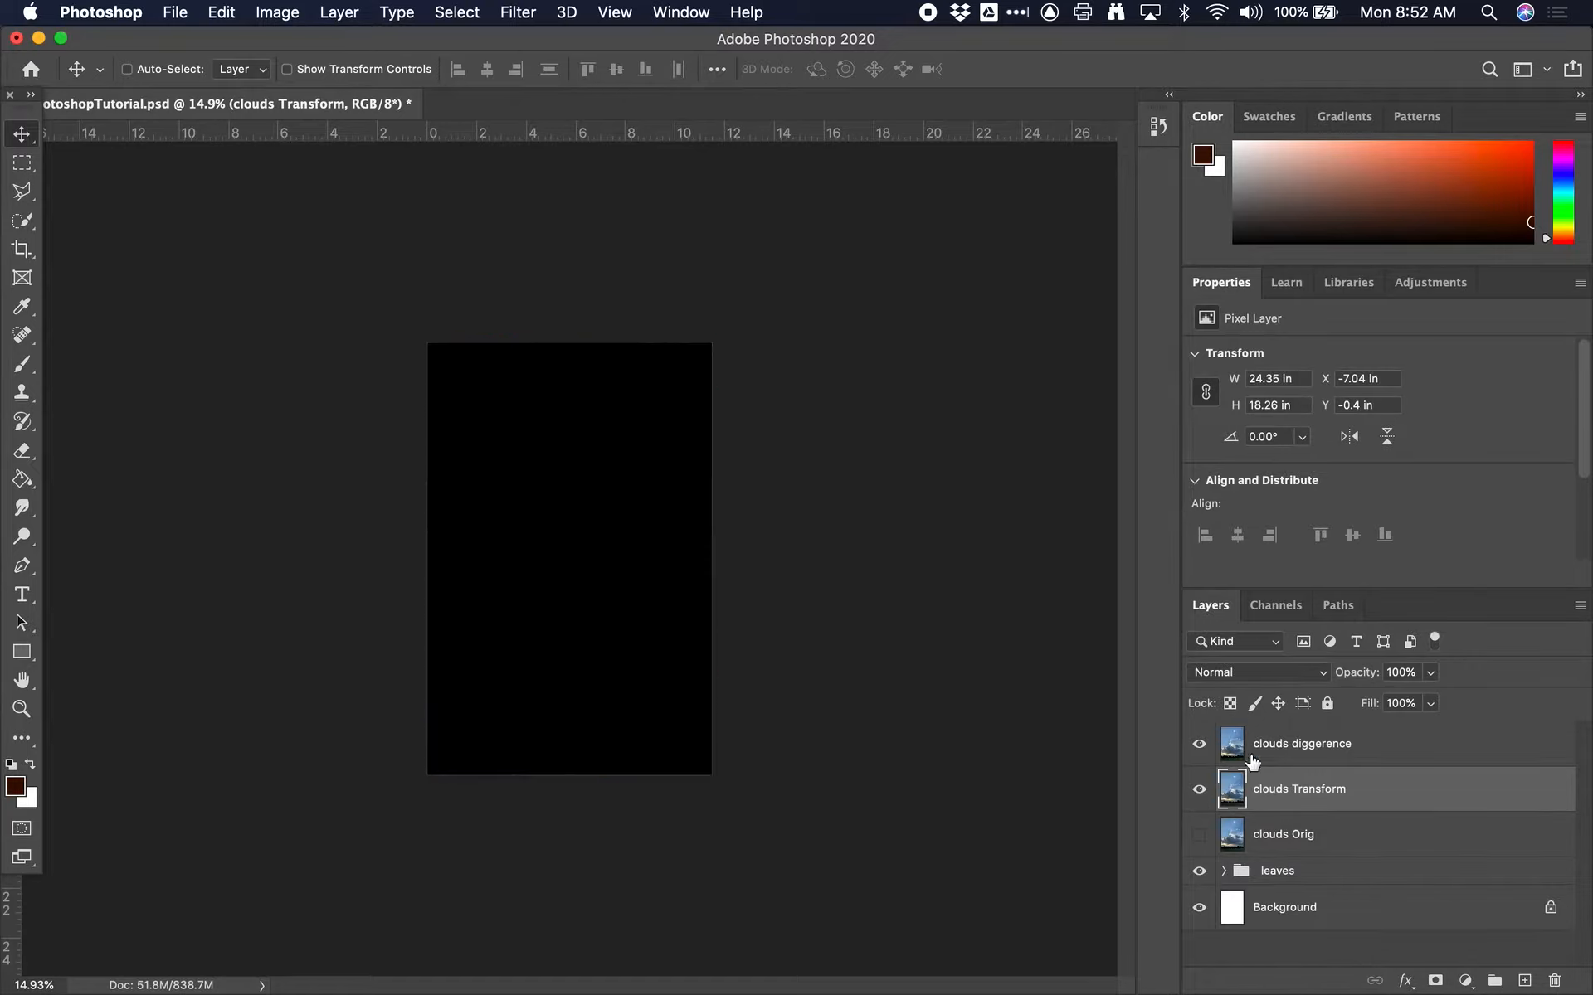
Offset the clouds diggerence layer over clouds Transform to about X -6.42 in, Y -0.38 in
{"action": "left_click", "coordinate": [1249, 757]}
{"action": "left_click", "coordinate": [1237, 782]}
{"action": "left_click", "coordinate": [1234, 751]}
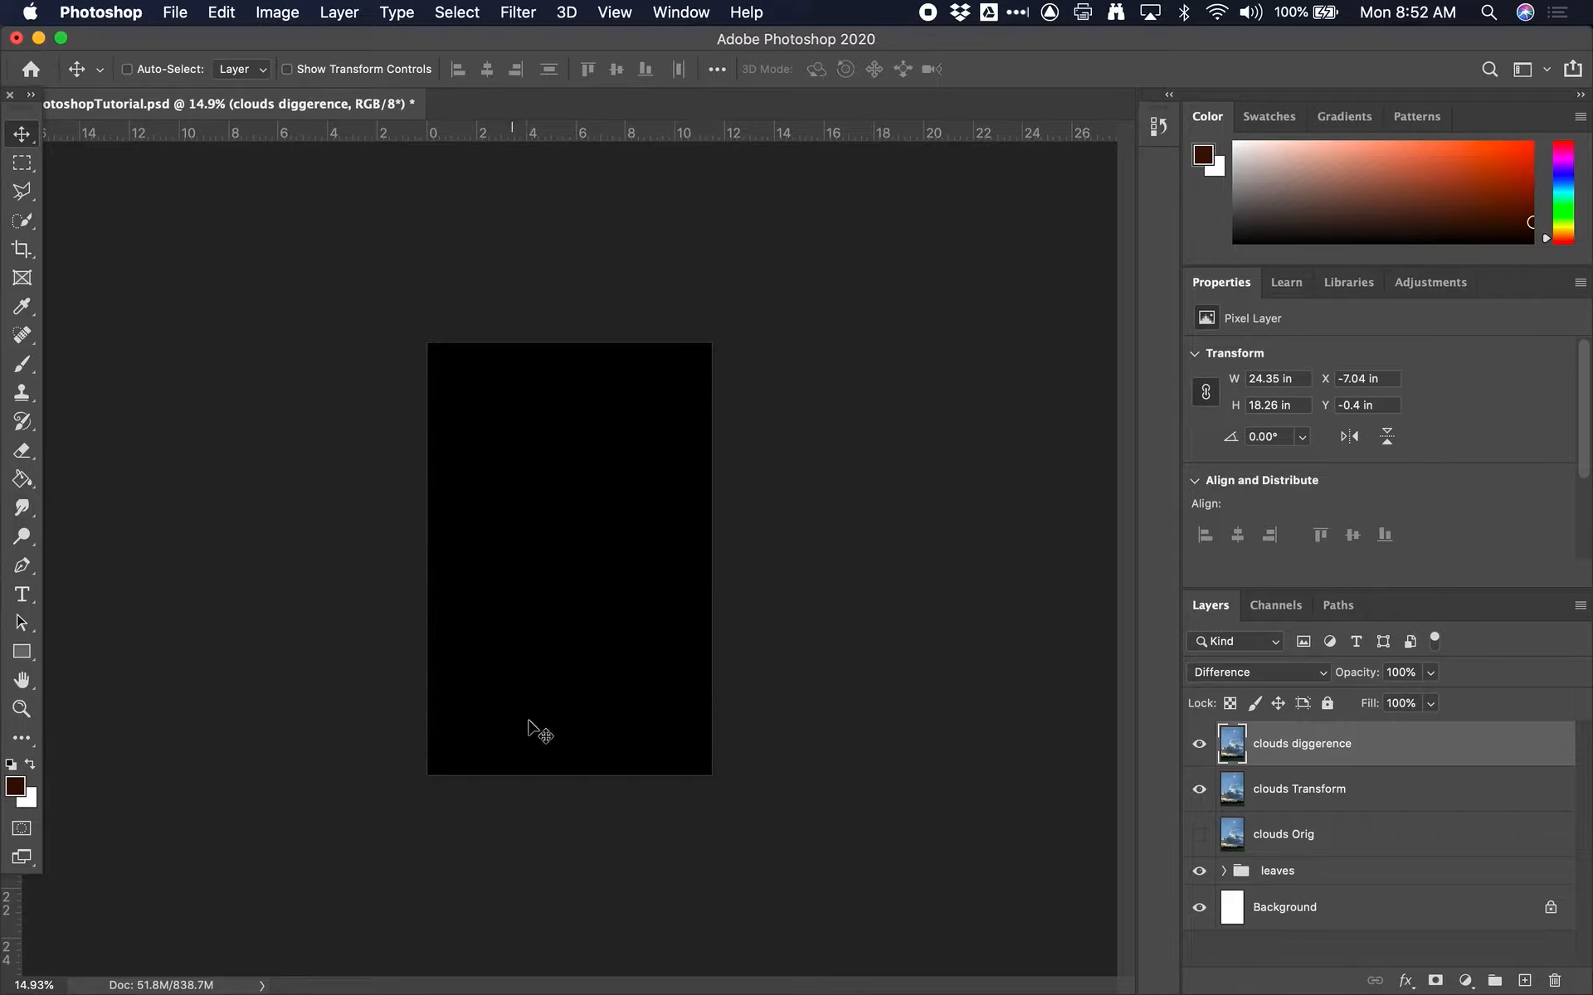
{"action": "left_click", "coordinate": [1337, 798]}
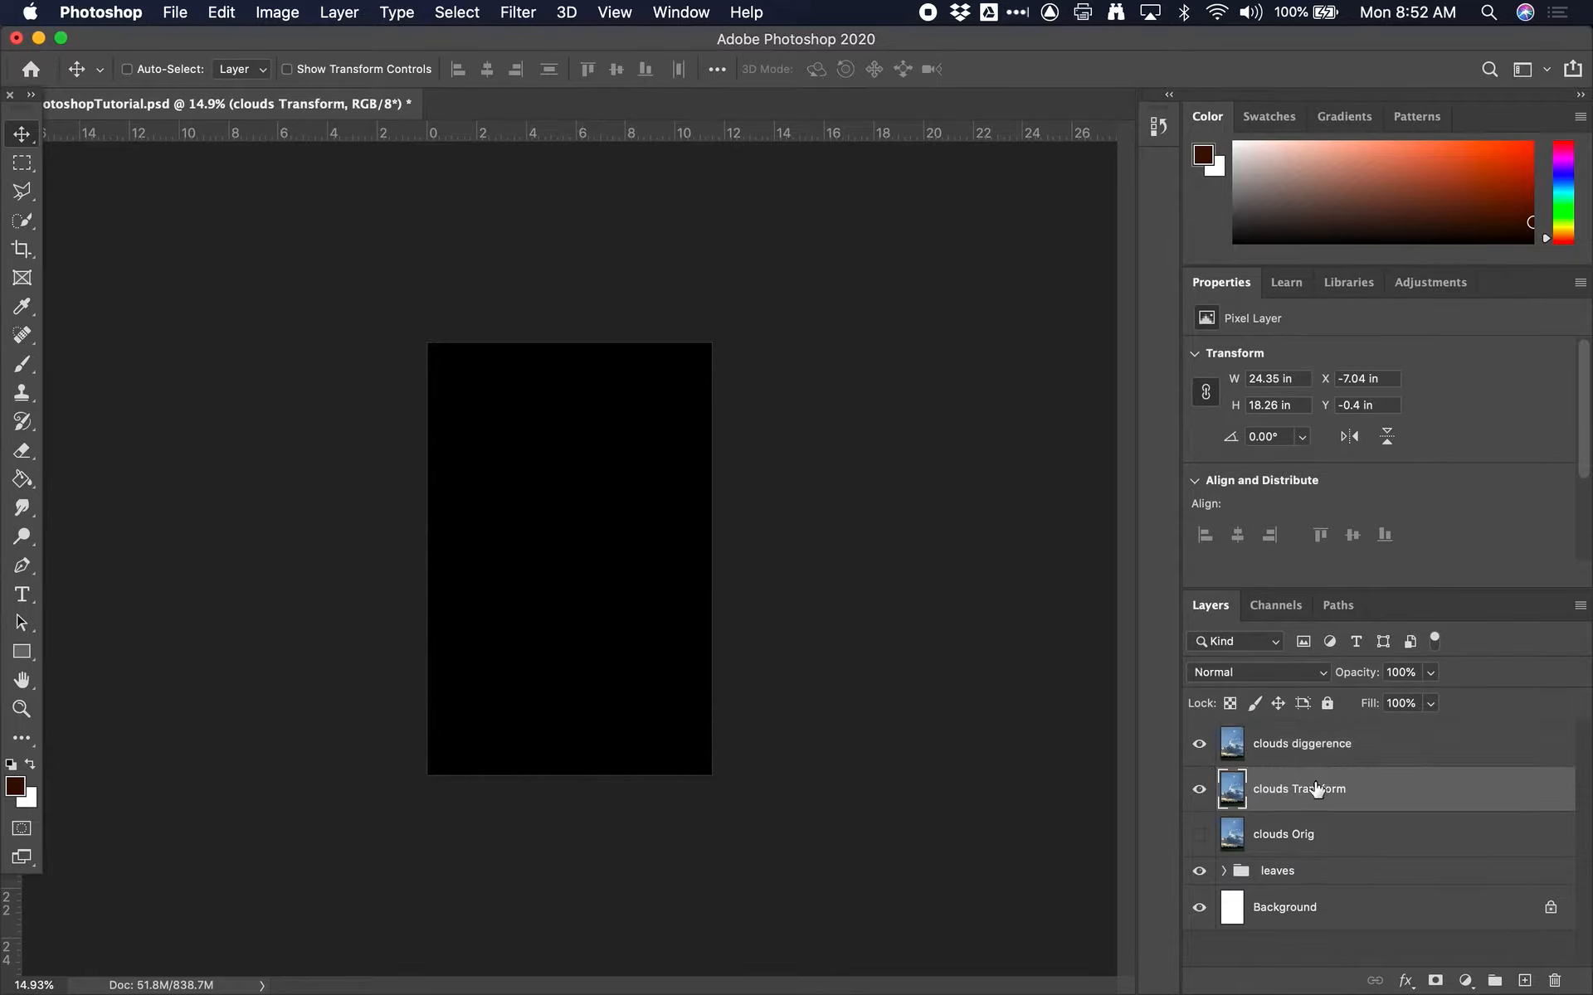
{"action": "left_click", "coordinate": [1309, 750]}
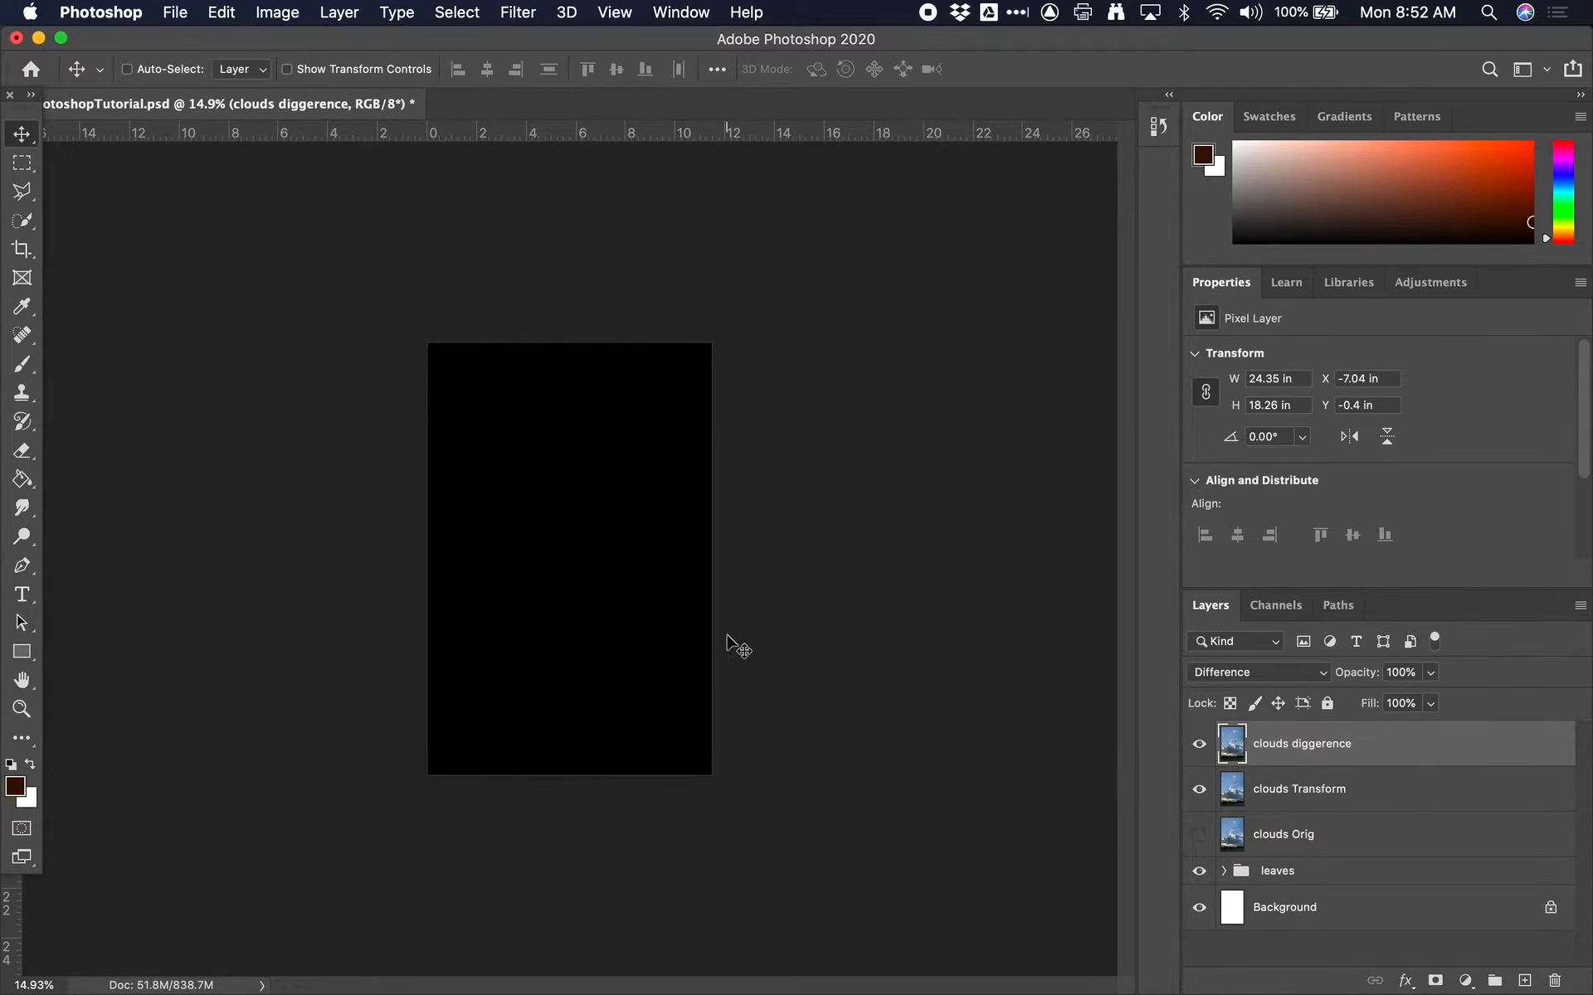
{"action": "left_click_drag", "start_coordinate": [540, 504], "coordinate": [556, 501]}
Inspect the cloud edges up close and shift the clouds diggerence layer back to about X -6.96 in, Y -0.4 in
{"action": "scroll", "coordinate": [557, 552], "scroll_direction": "up", "scroll_amount": 10}
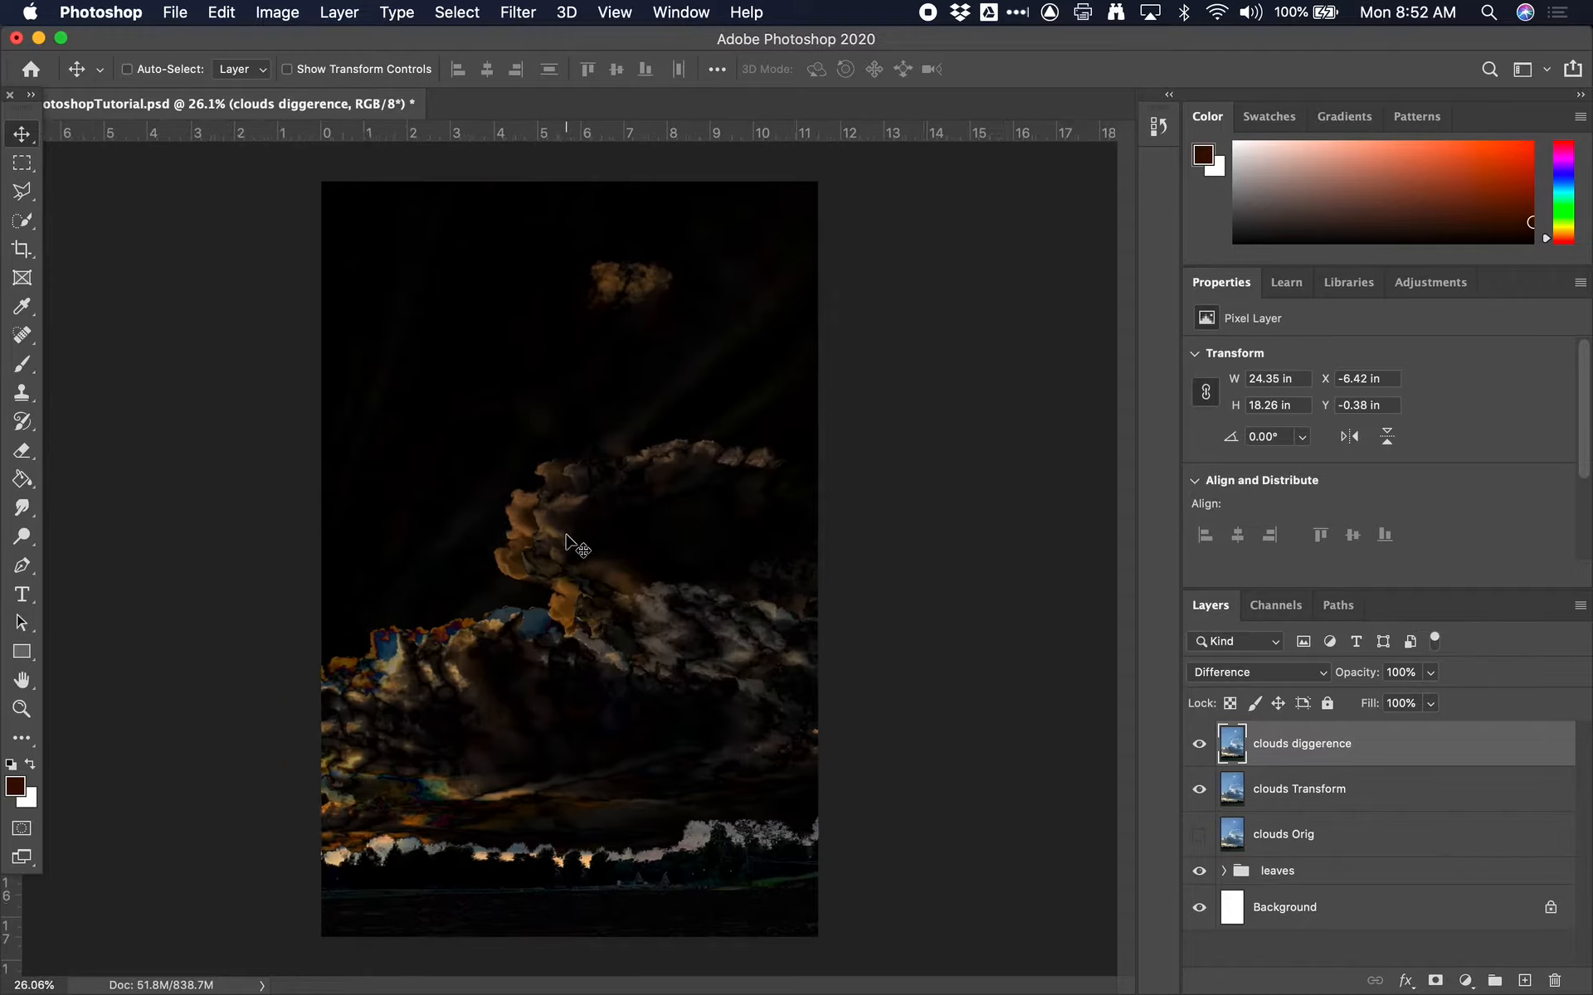
{"action": "scroll", "coordinate": [565, 536], "scroll_direction": "down", "scroll_amount": 2}
{"action": "scroll", "coordinate": [566, 536], "scroll_direction": "left", "scroll_amount": 2}
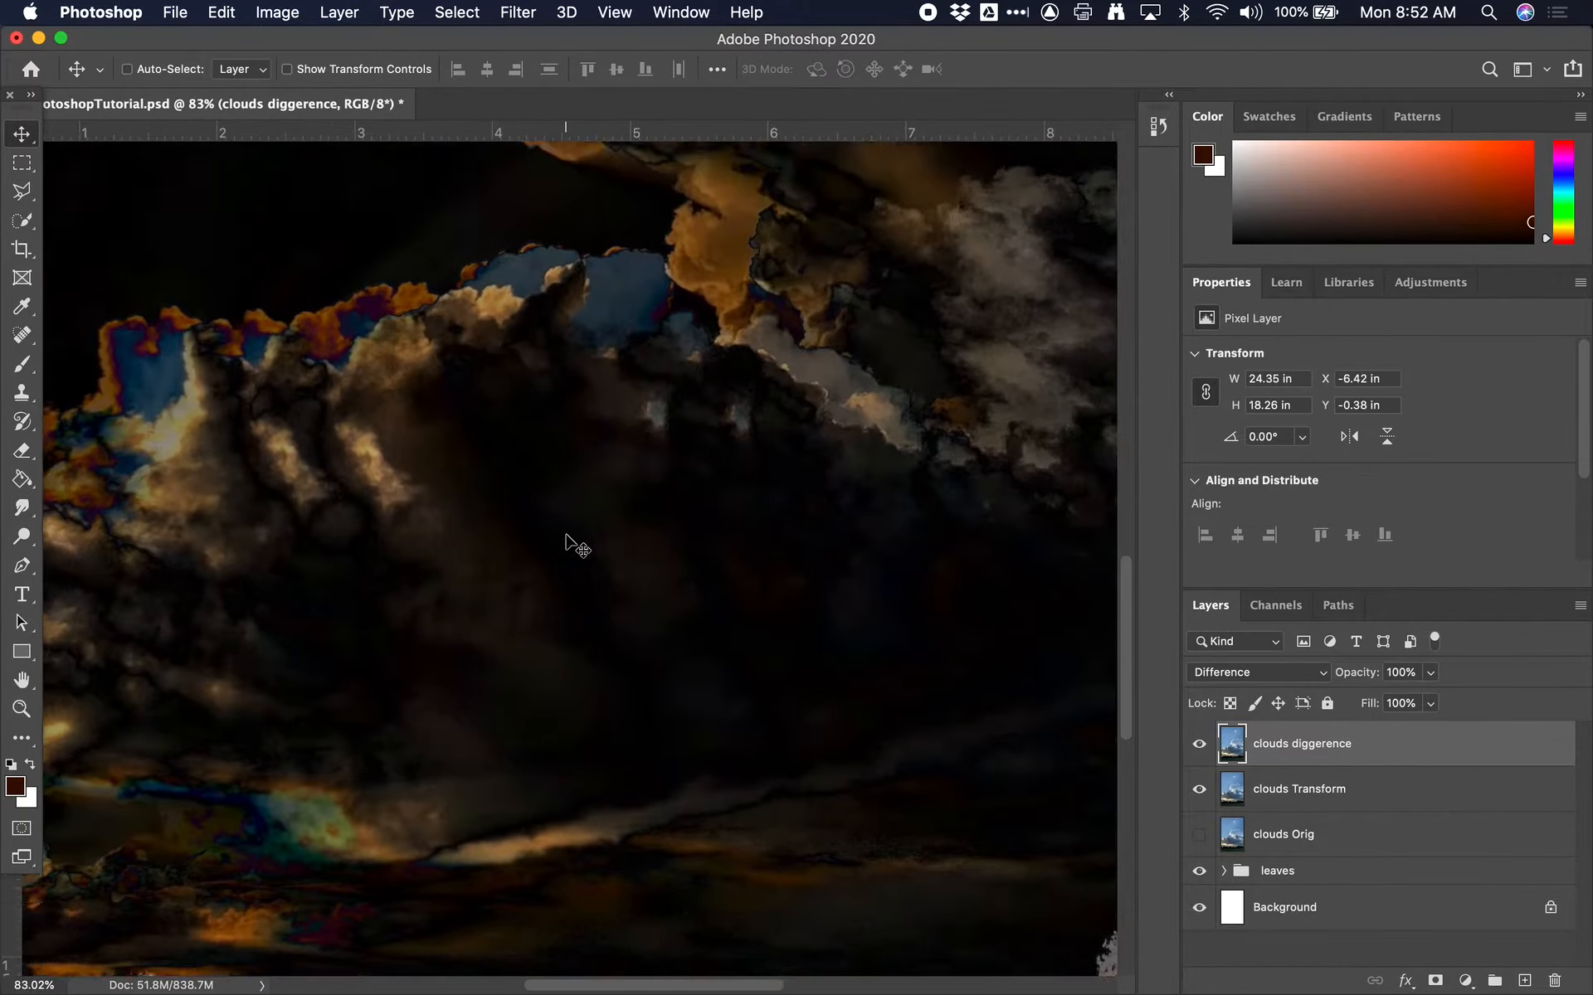
{"action": "scroll", "coordinate": [569, 537], "scroll_direction": "up", "scroll_amount": 6}
{"action": "left_click_drag", "start_coordinate": [743, 521], "coordinate": [618, 534]}
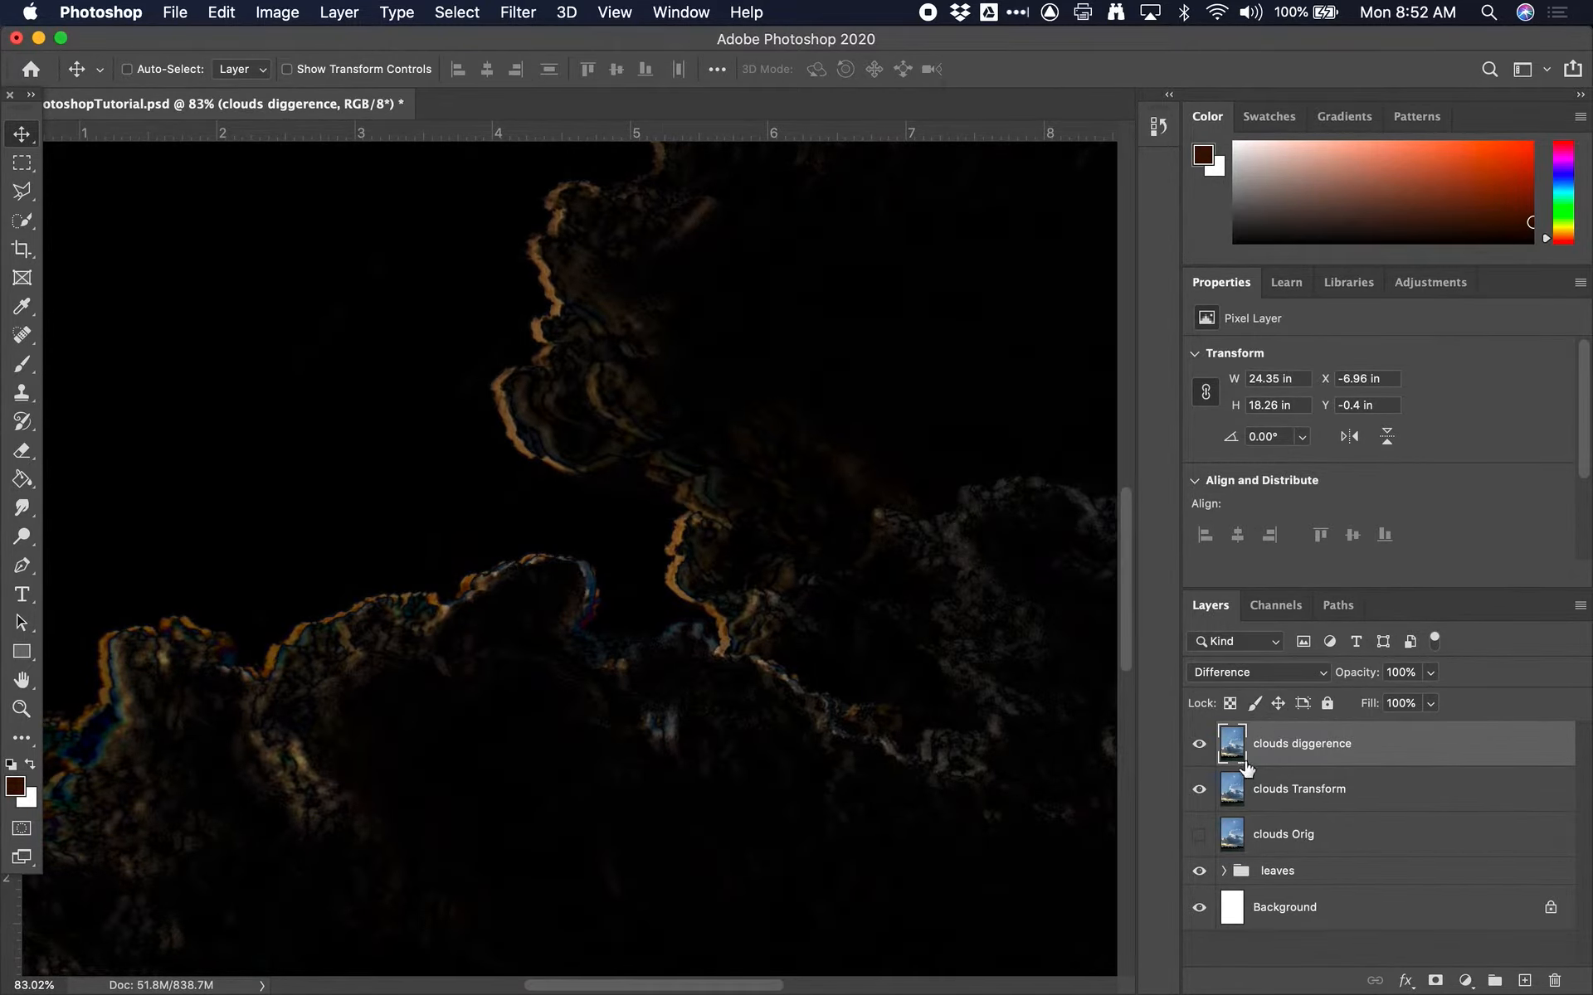
Reposition the clouds diggerence layer at about X -7.04 in, Y -0.53 in to offset it vertically from clouds Transform
{"action": "scroll", "coordinate": [803, 670], "scroll_direction": "down", "scroll_amount": 1}
{"action": "scroll", "coordinate": [803, 670], "scroll_direction": "down", "scroll_amount": 6}
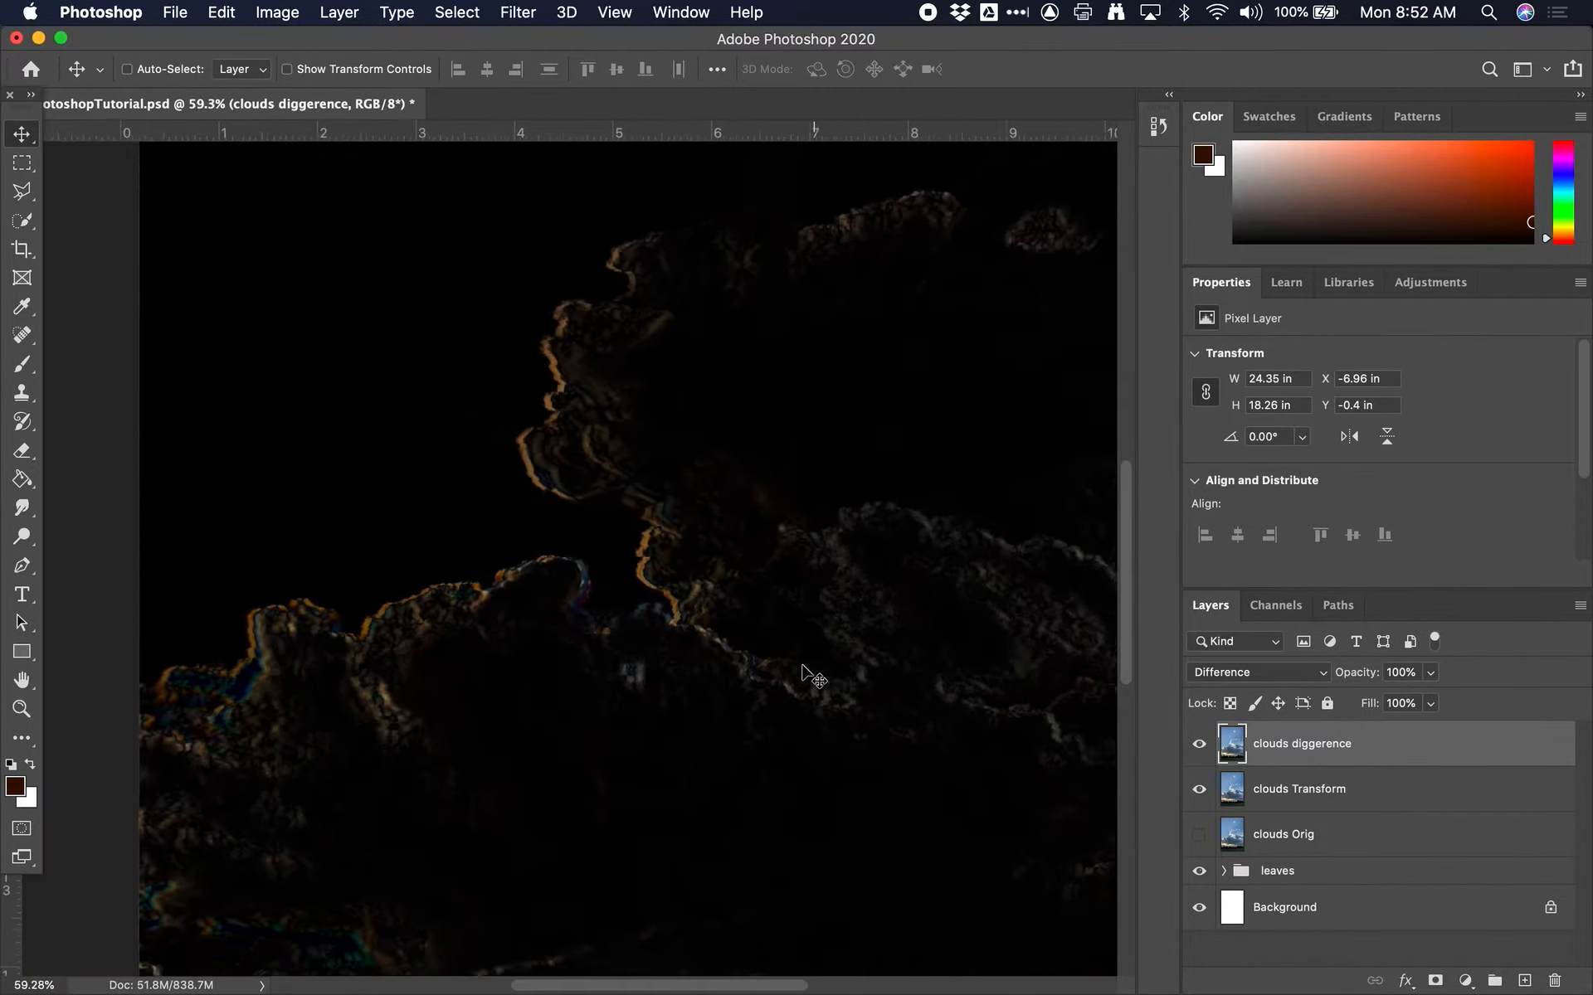
{"action": "scroll", "coordinate": [802, 667], "scroll_direction": "up", "scroll_amount": 2}
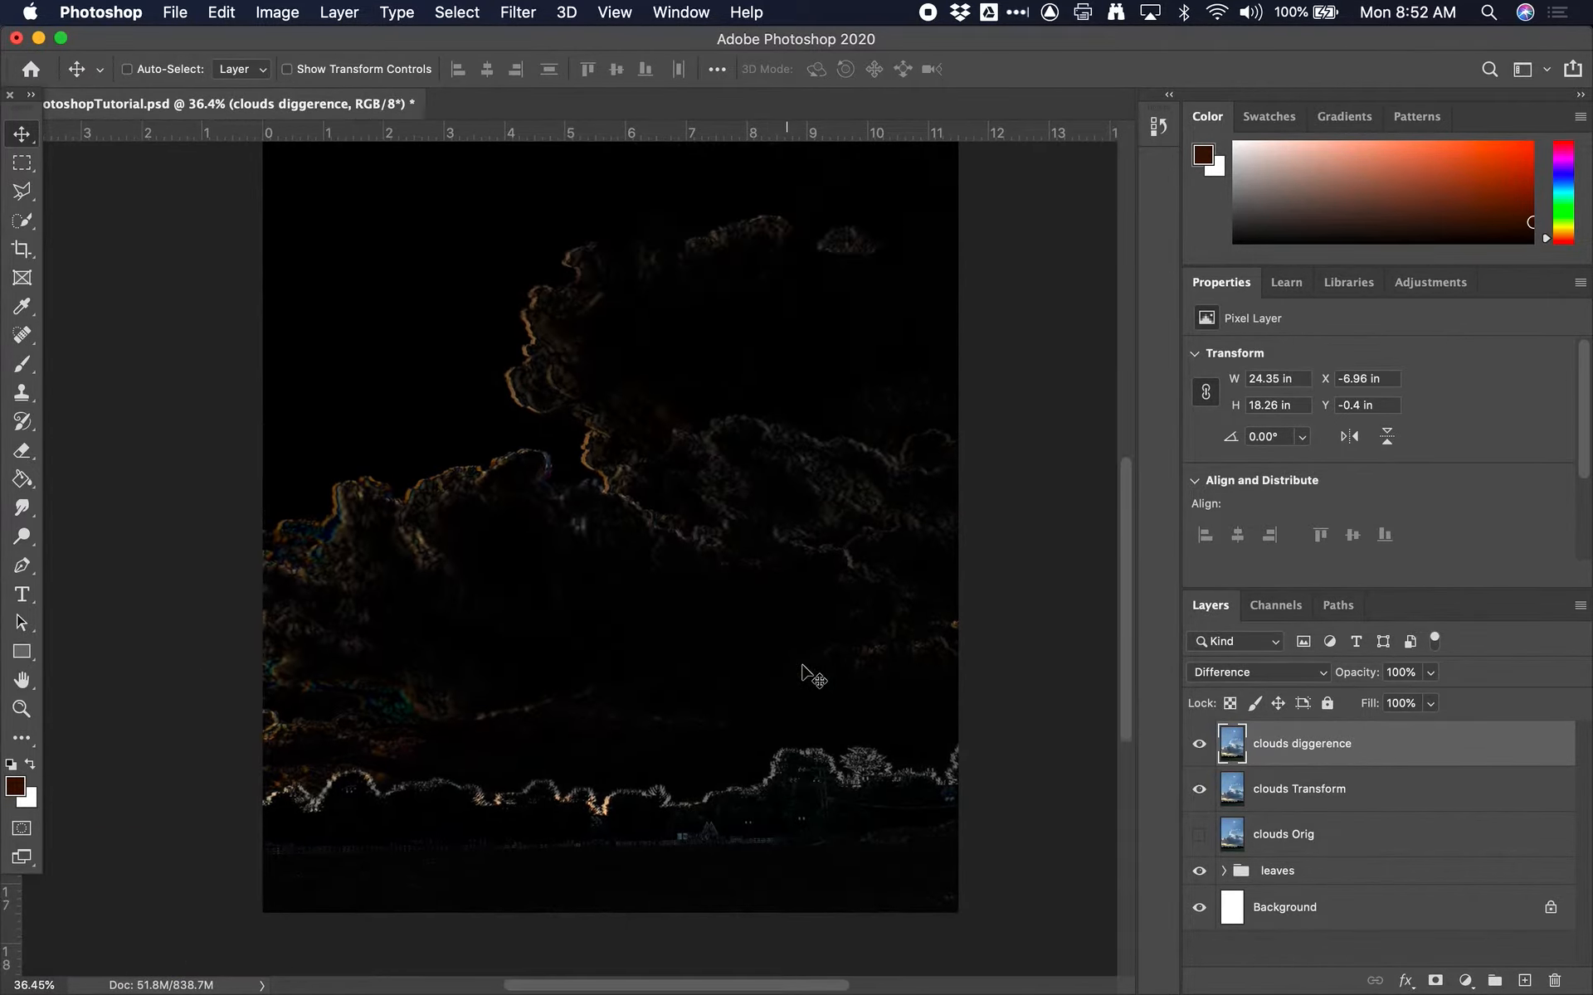
{"action": "scroll", "coordinate": [571, 790], "scroll_direction": "up", "scroll_amount": 5}
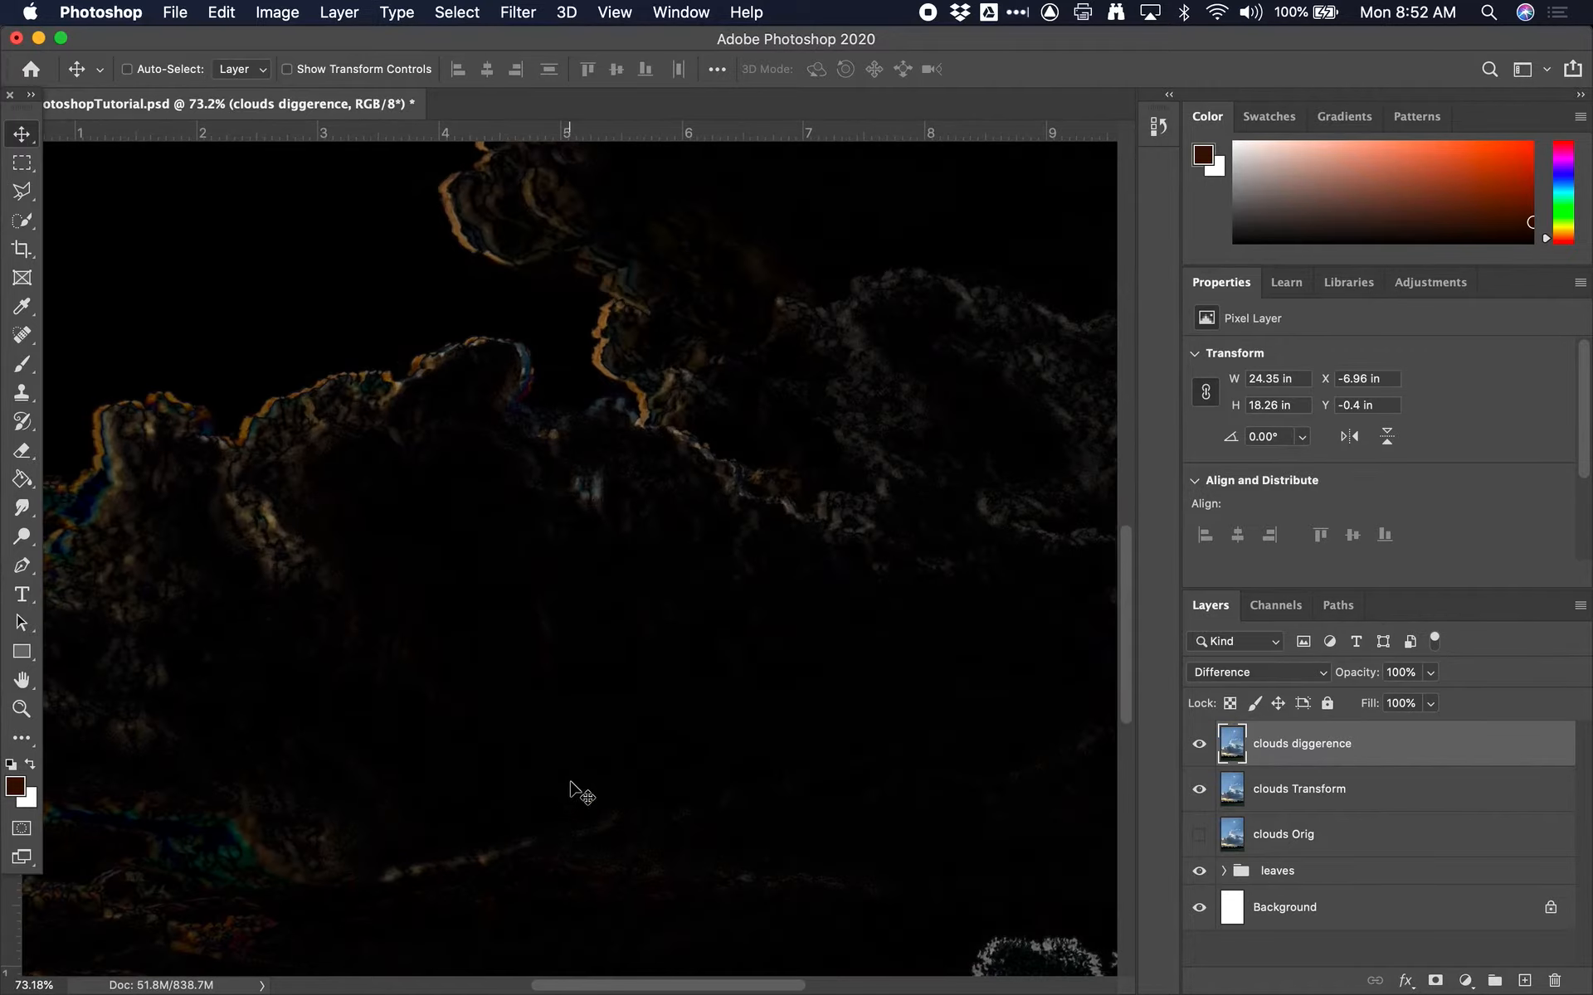
{"action": "left_click_drag", "start_coordinate": [570, 781], "coordinate": [569, 775]}
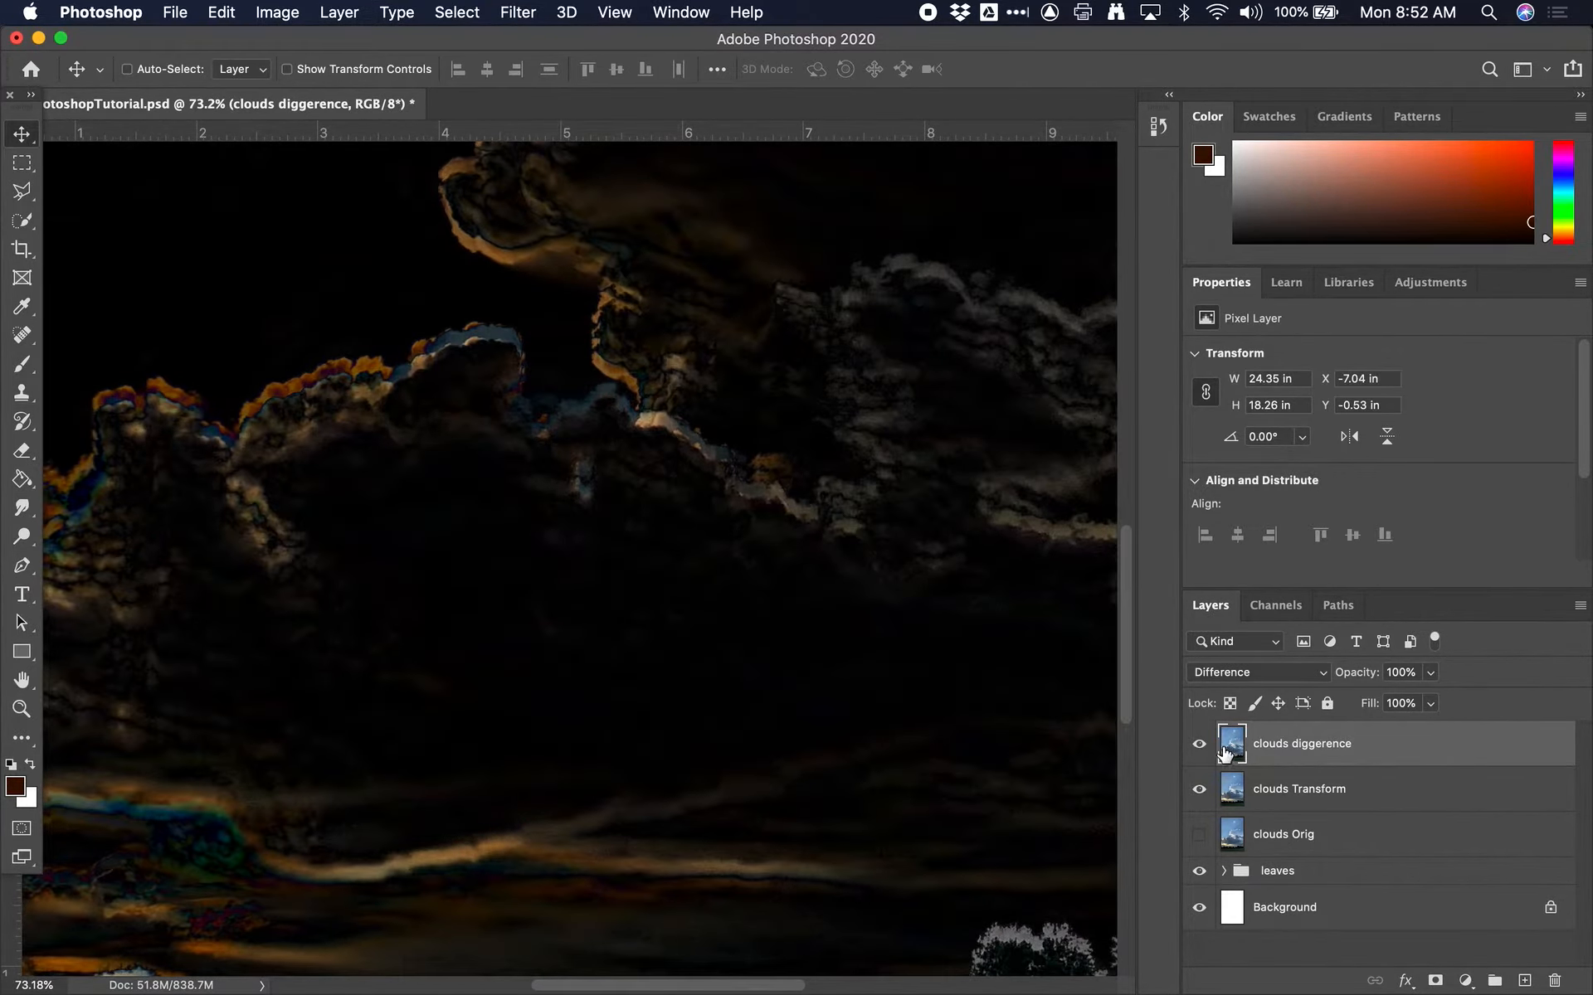
Set the clouds diggerence layer's blend mode to Normal and its opacity to 51%
{"action": "scroll", "coordinate": [892, 756], "scroll_direction": "down", "scroll_amount": 4}
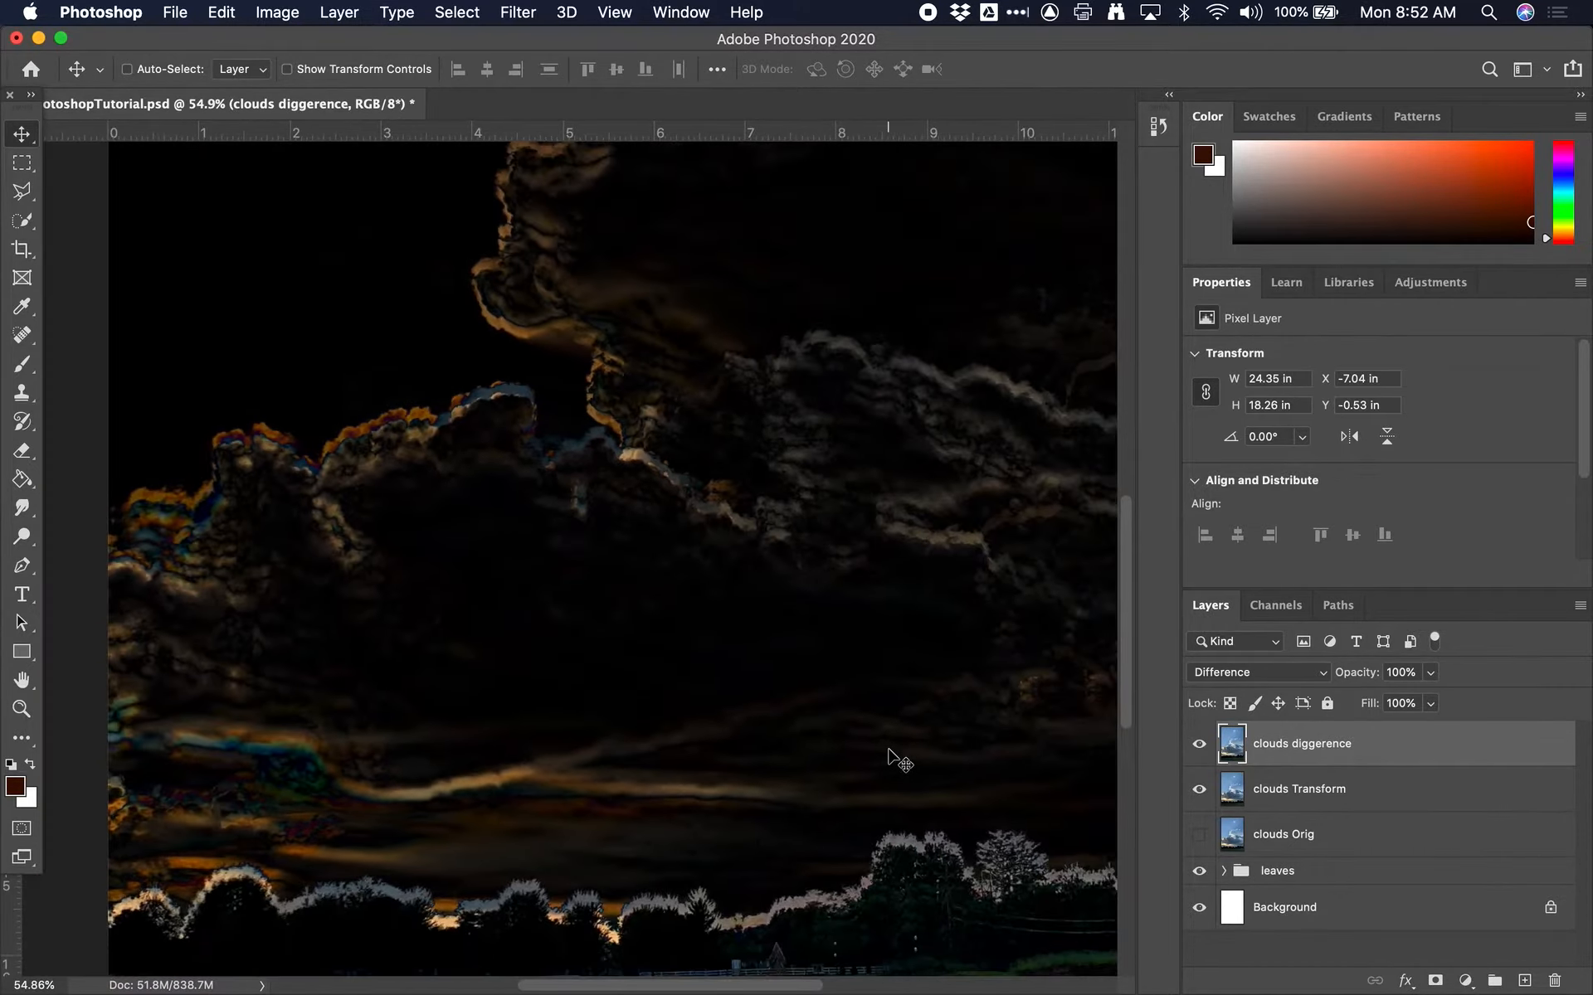
{"action": "left_click", "coordinate": [1267, 673]}
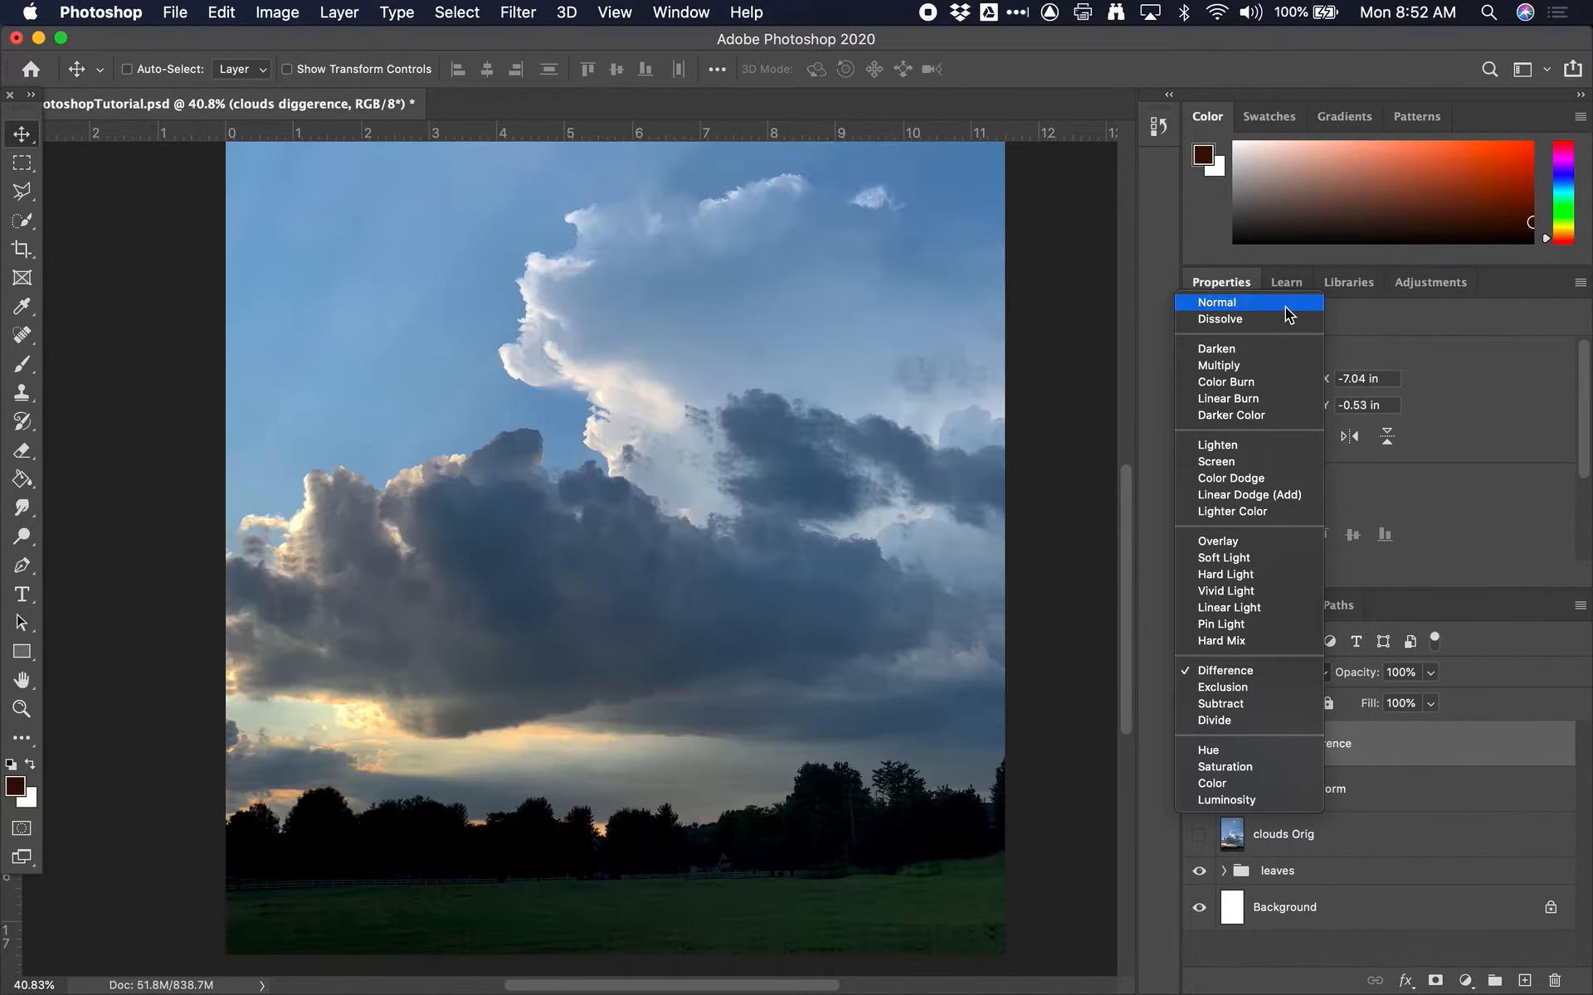
{"action": "left_click", "coordinate": [1287, 302]}
{"action": "left_click_drag", "start_coordinate": [1365, 673], "coordinate": [1307, 689]}
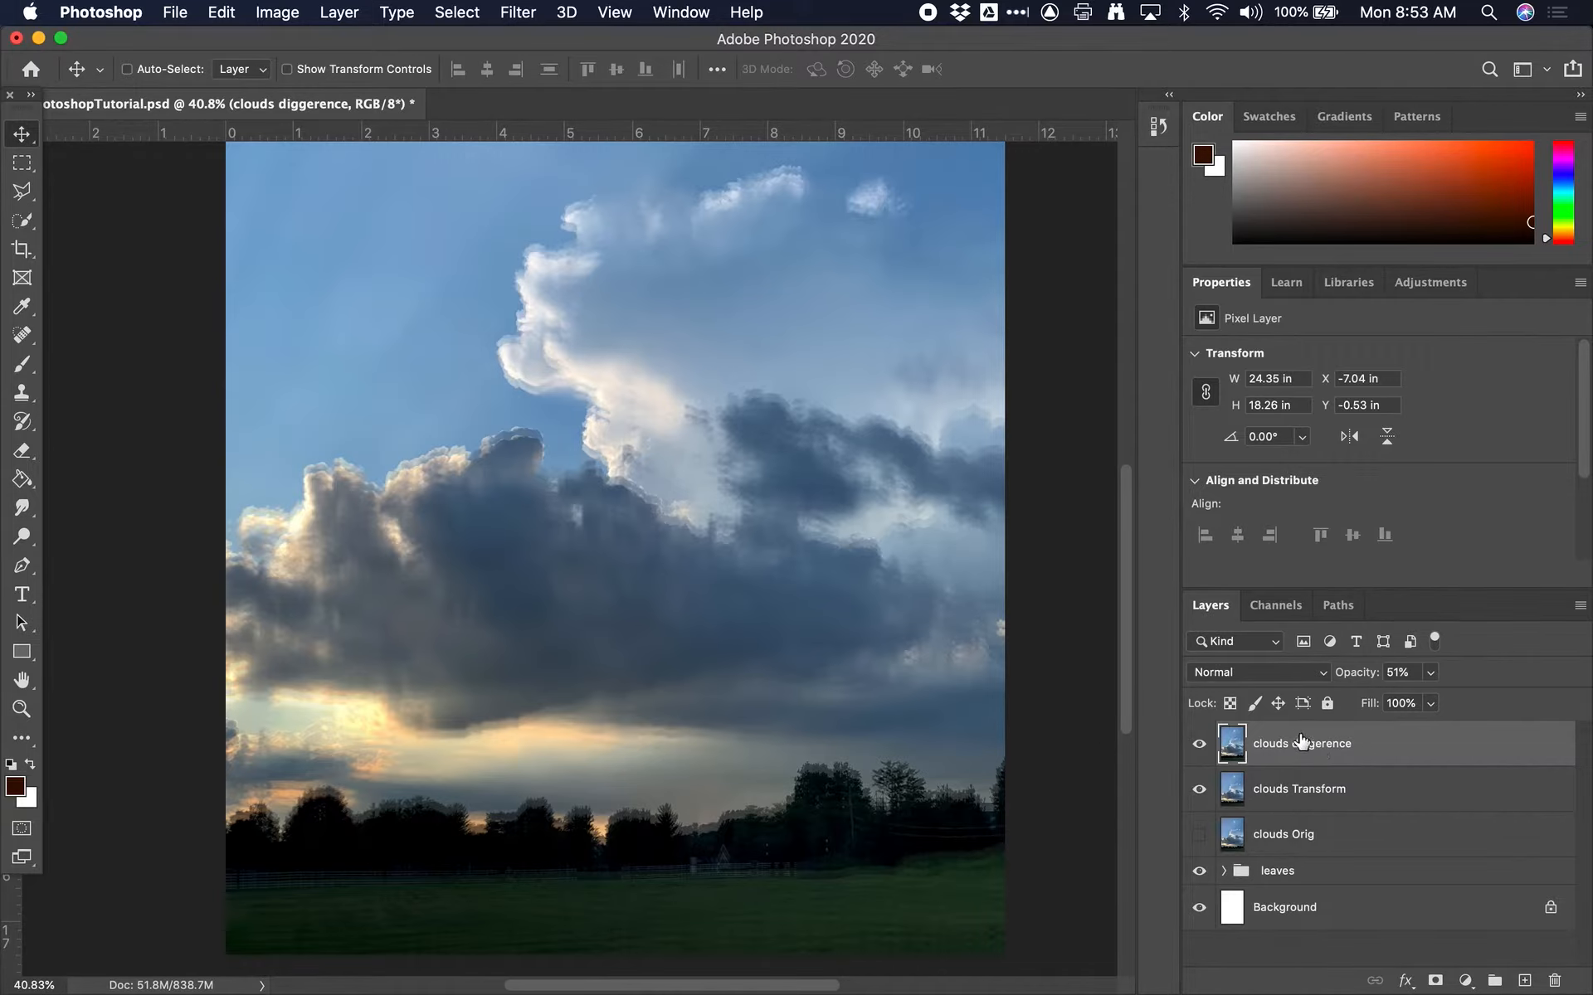
Set the clouds diggerence layer's blend mode to Difference, keeping its position
{"action": "left_click_drag", "start_coordinate": [799, 591], "coordinate": [799, 629]}
{"action": "key", "text": "super+z"}
{"action": "left_click", "coordinate": [1263, 673]}
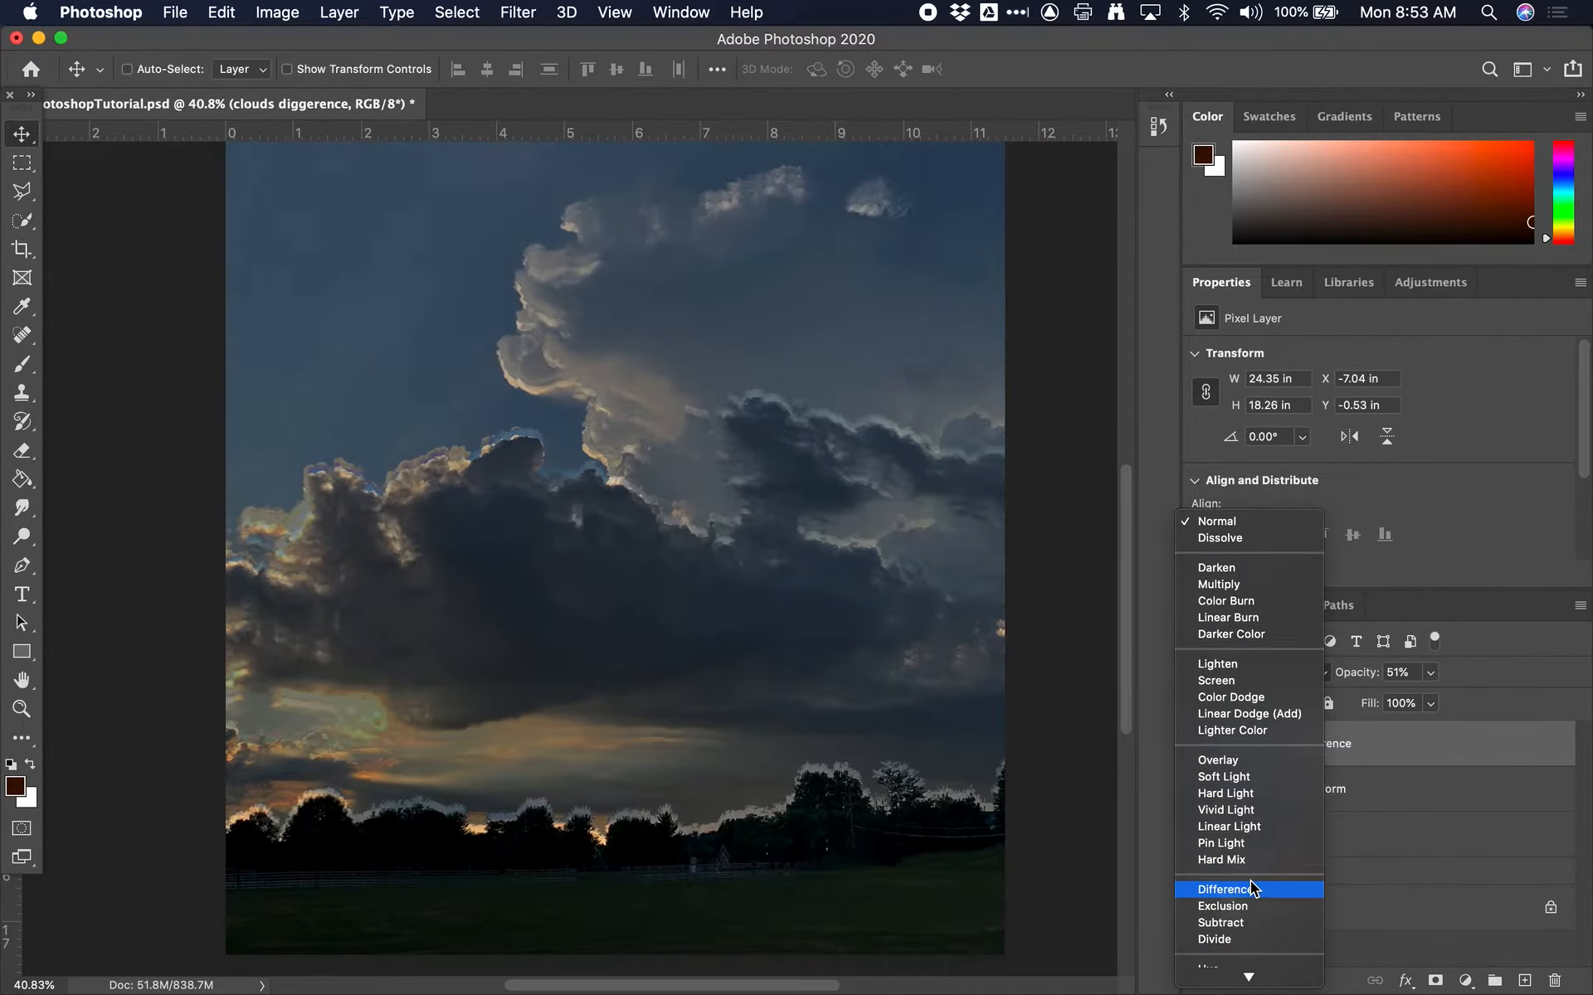
{"action": "left_click", "coordinate": [1251, 886]}
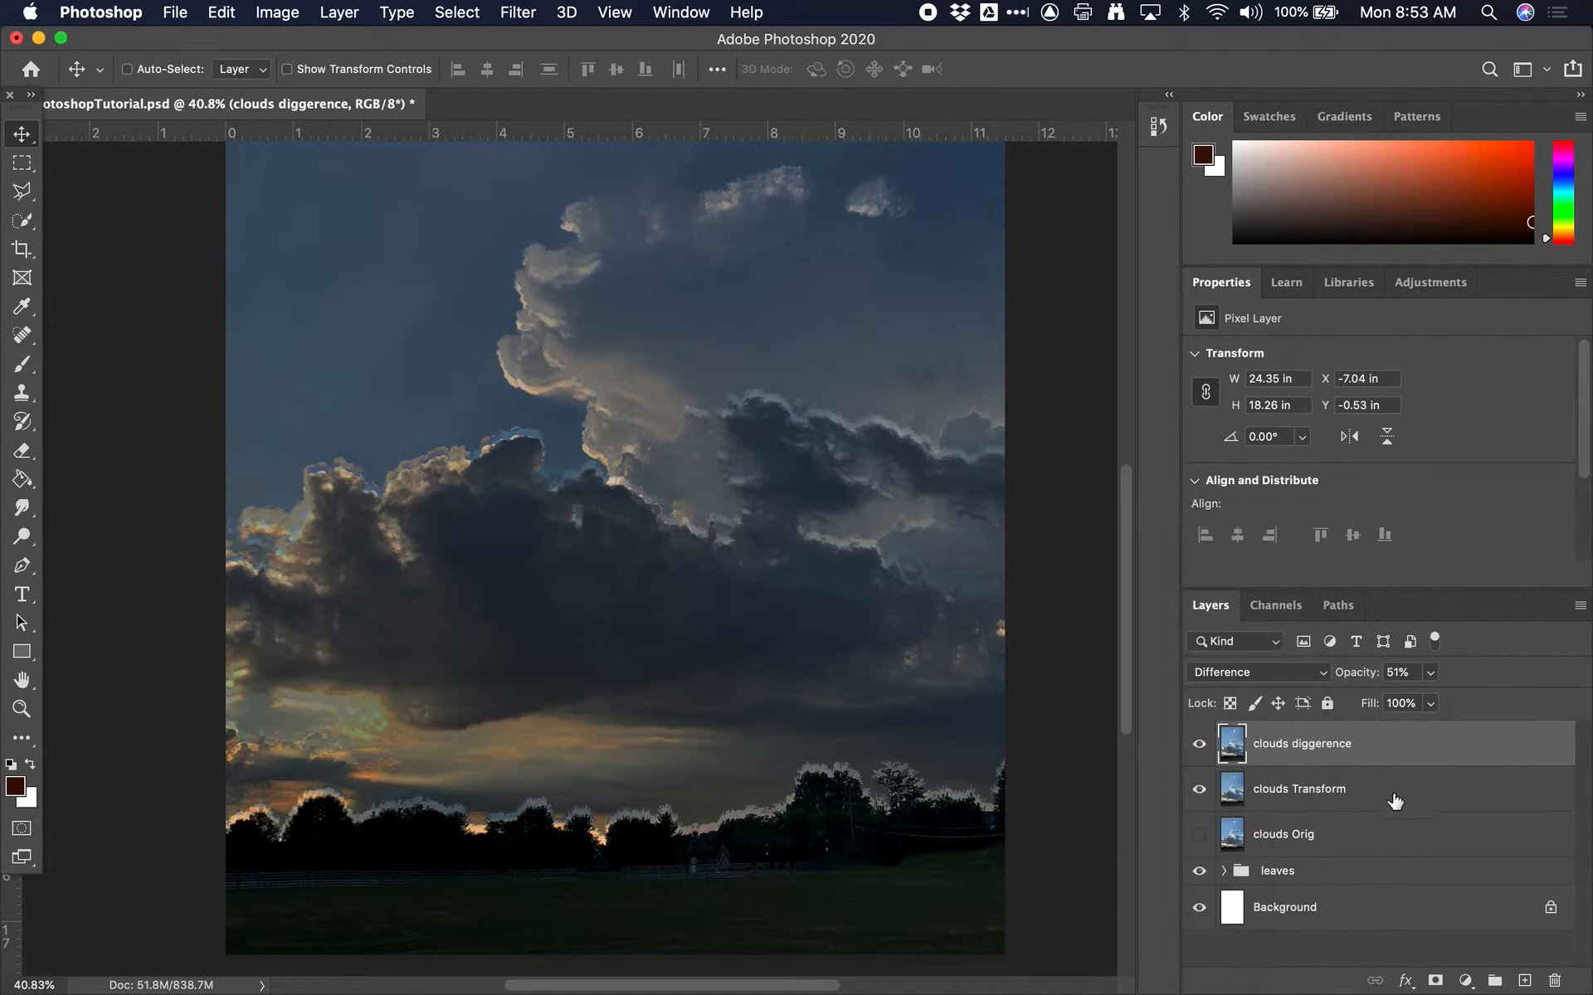
Reposition the clouds Transform layer beneath clouds diggerence at about X -10.41 in, Y 0.24 in
{"action": "left_click", "coordinate": [1320, 794]}
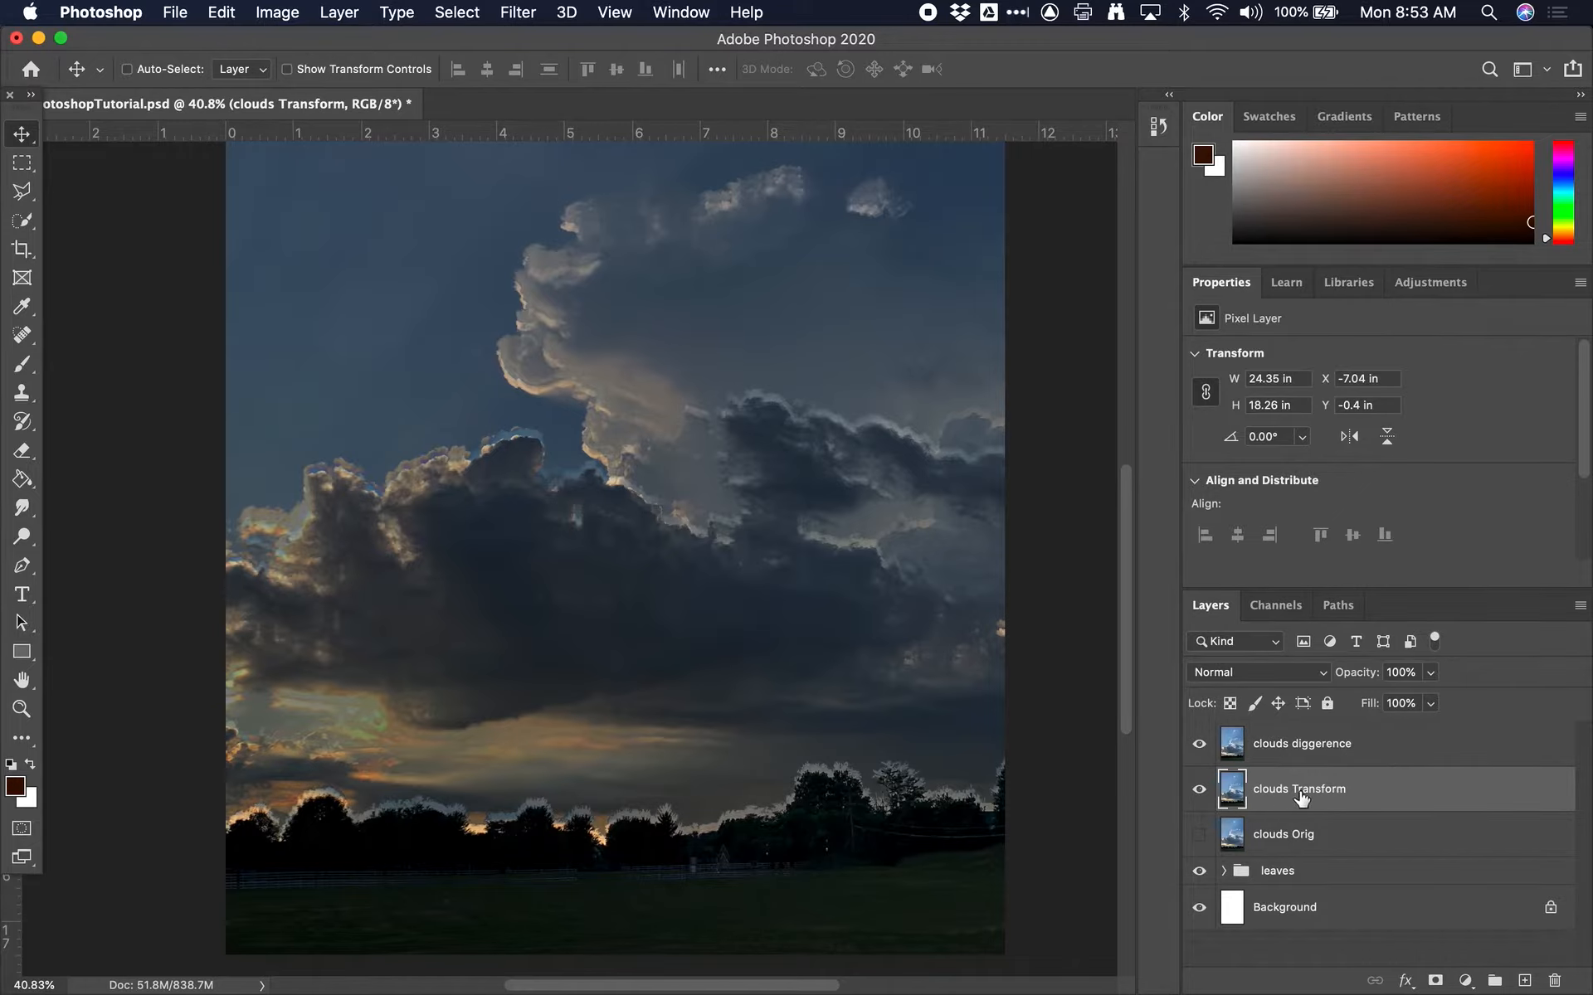
{"action": "left_click_drag", "start_coordinate": [882, 658], "coordinate": [640, 561]}
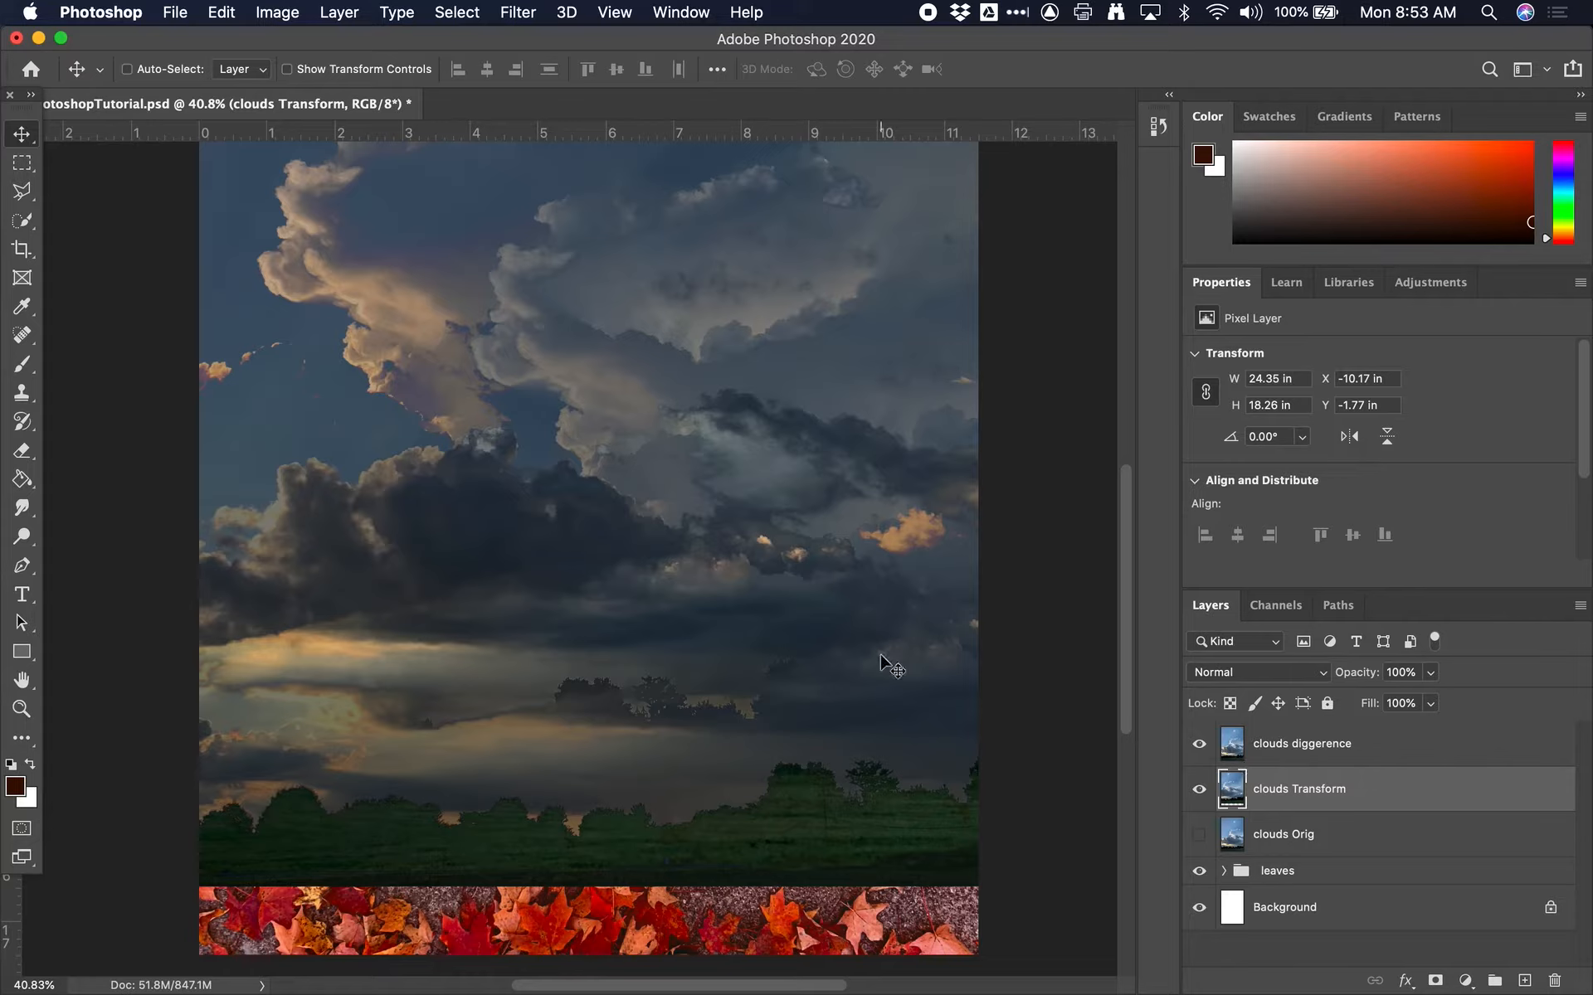
{"action": "left_click_drag", "start_coordinate": [818, 729], "coordinate": [829, 738]}
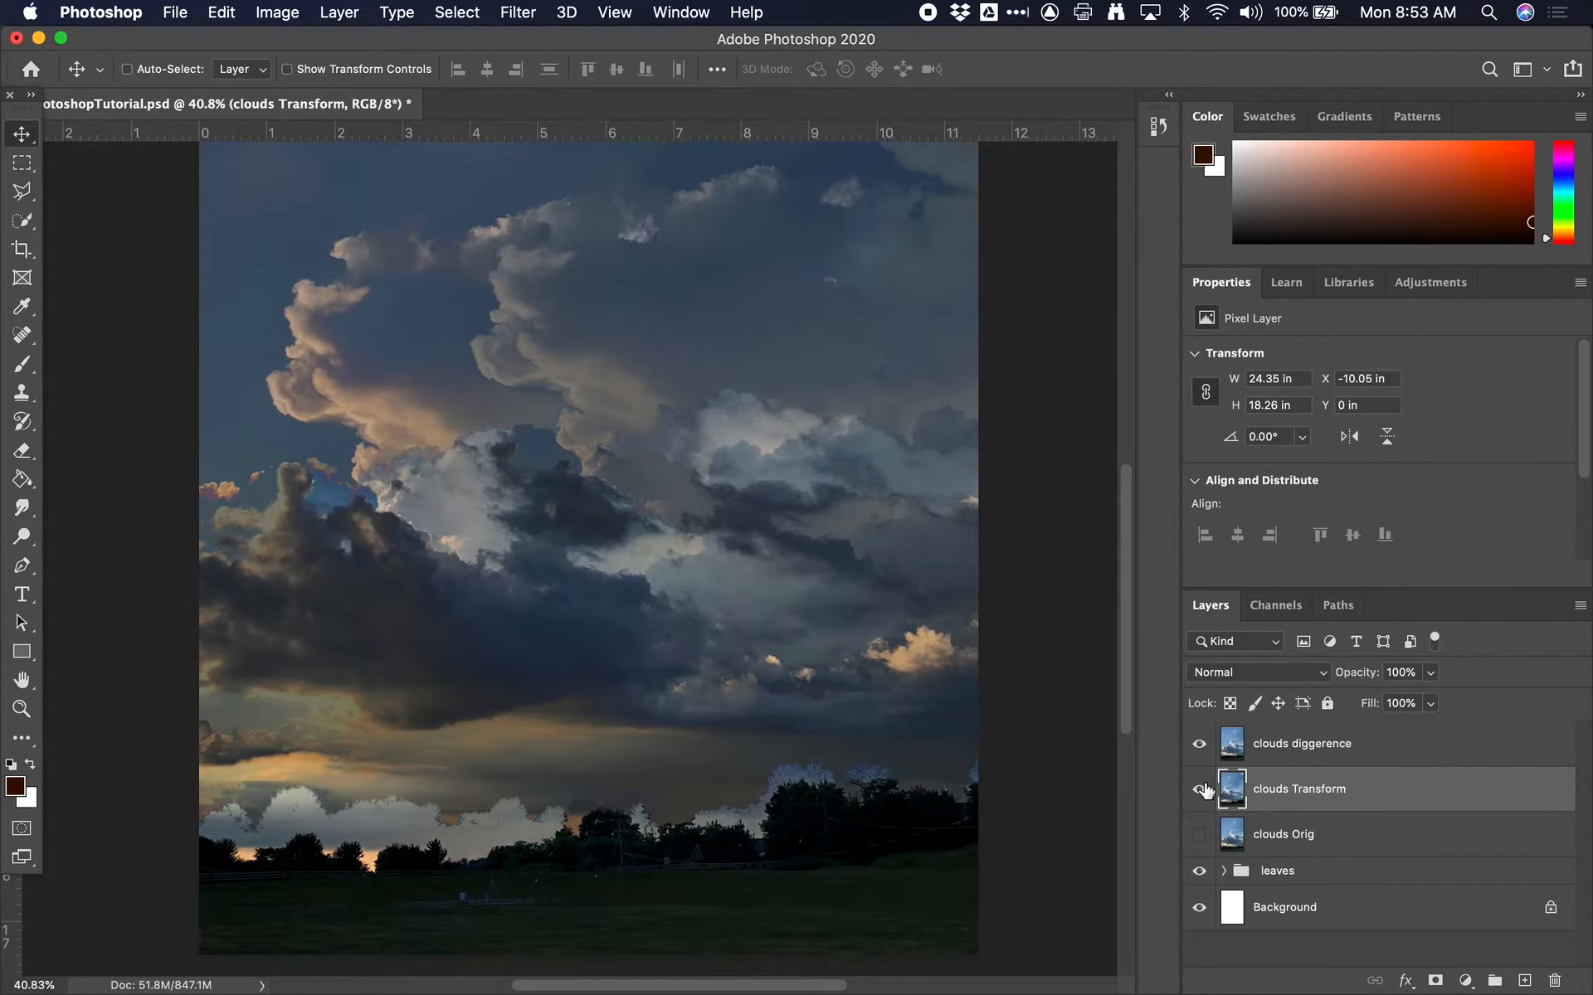
{"action": "left_click_drag", "start_coordinate": [757, 645], "coordinate": [731, 660]}
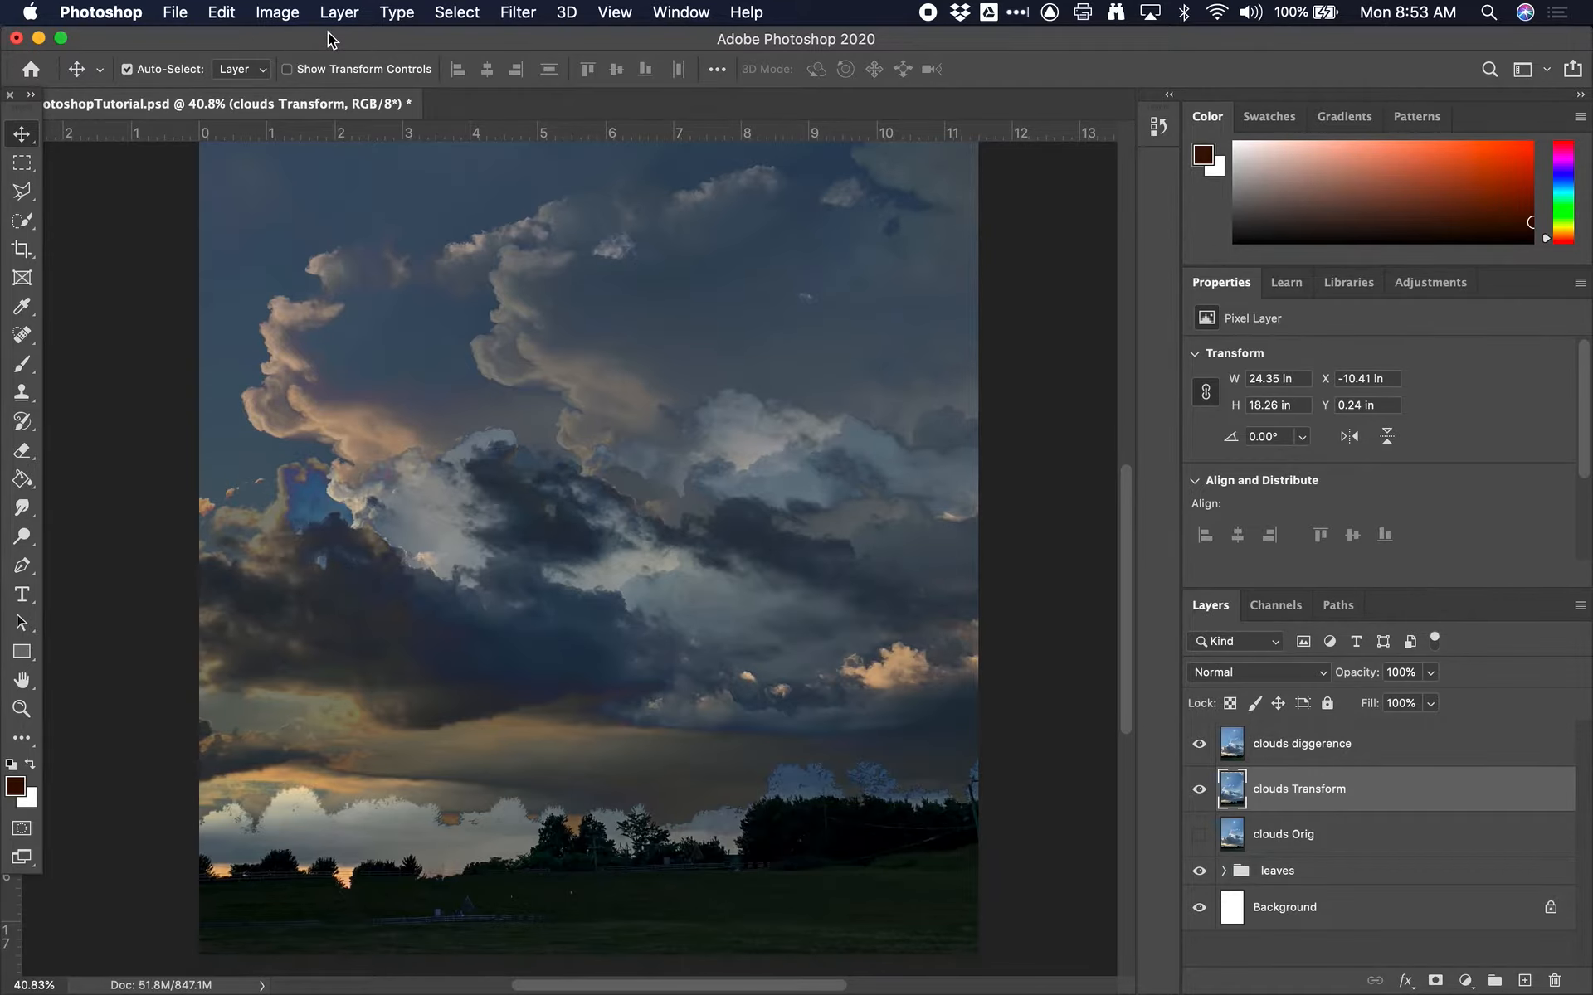
Scale the clouds Transform layer to about 143.55% and move it to about X -6.5 in, Y -3.35 in
{"action": "key", "text": "super+t"}
{"action": "key", "text": "super+0"}
{"action": "key", "text": "super+0"}
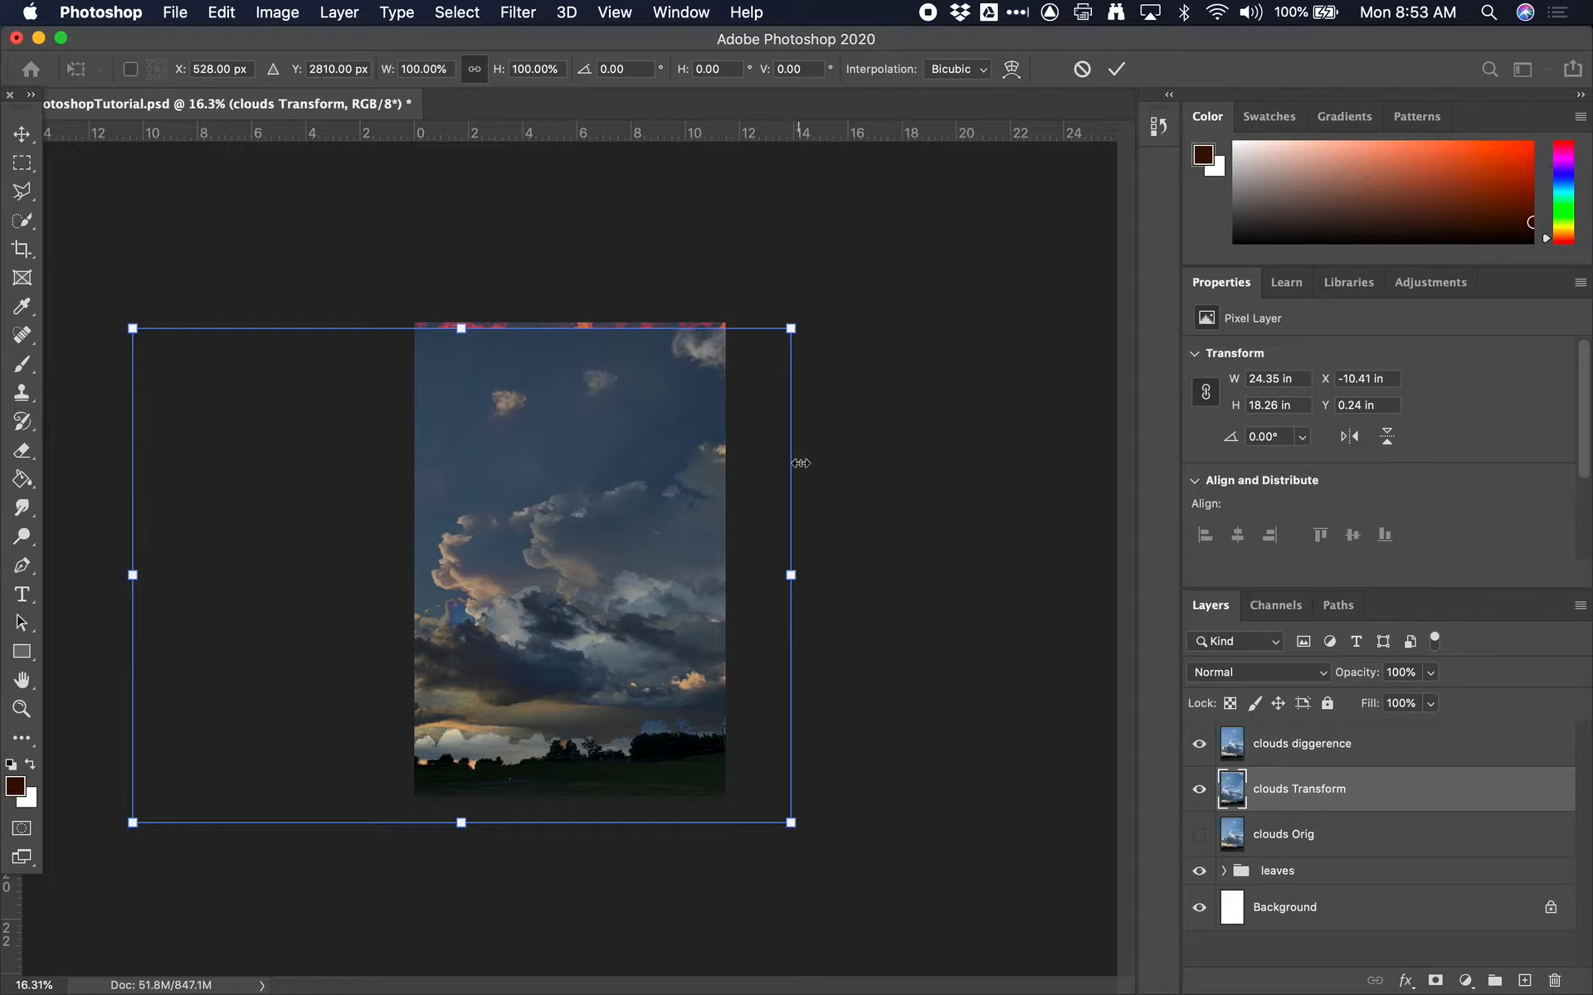
{"action": "left_click_drag", "start_coordinate": [792, 326], "coordinate": [963, 258]}
{"action": "left_click_drag", "start_coordinate": [647, 534], "coordinate": [610, 618]}
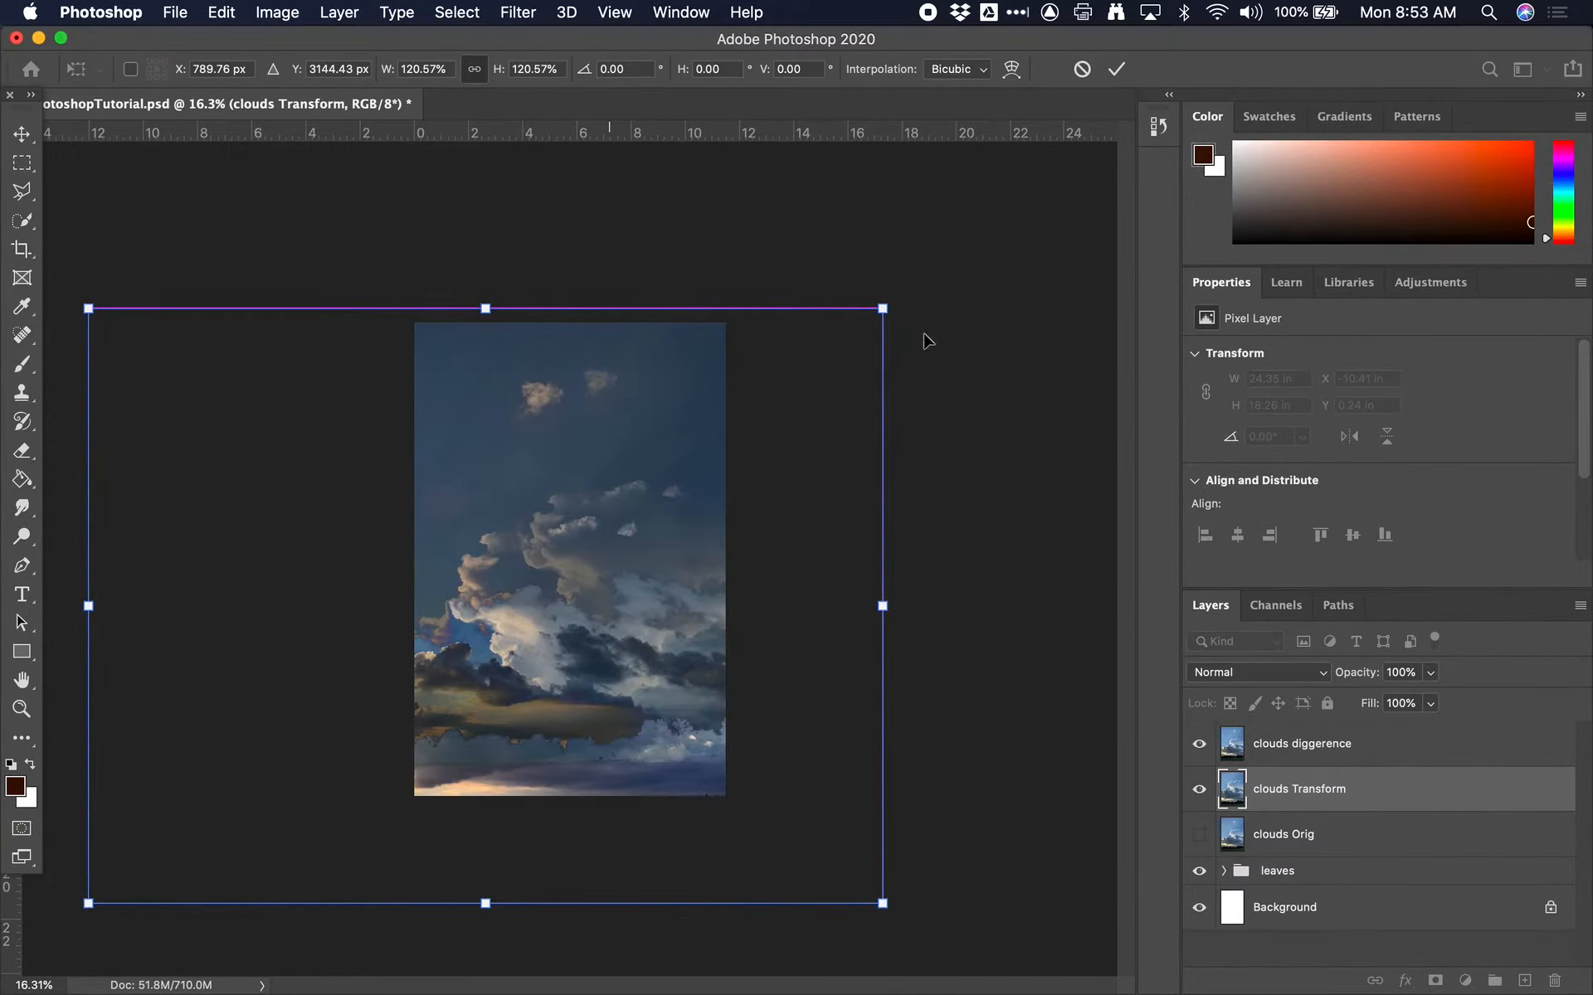
{"action": "left_click_drag", "start_coordinate": [882, 308], "coordinate": [1061, 231]}
{"action": "left_click_drag", "start_coordinate": [664, 480], "coordinate": [832, 504]}
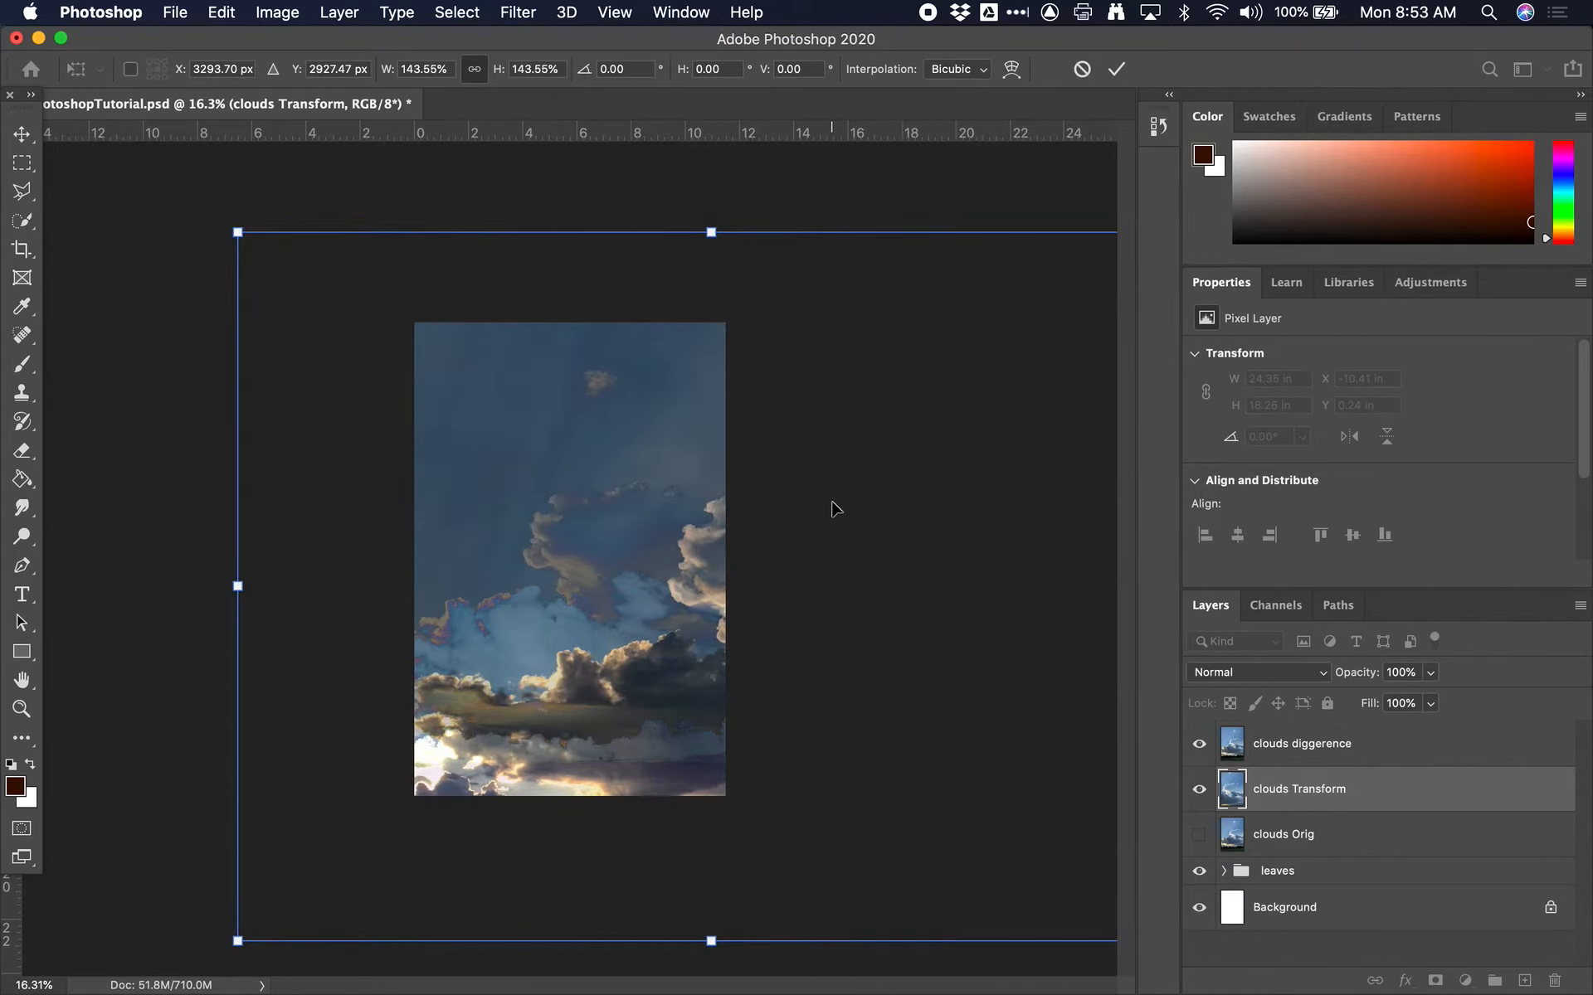
{"action": "left_click", "coordinate": [1244, 791]}
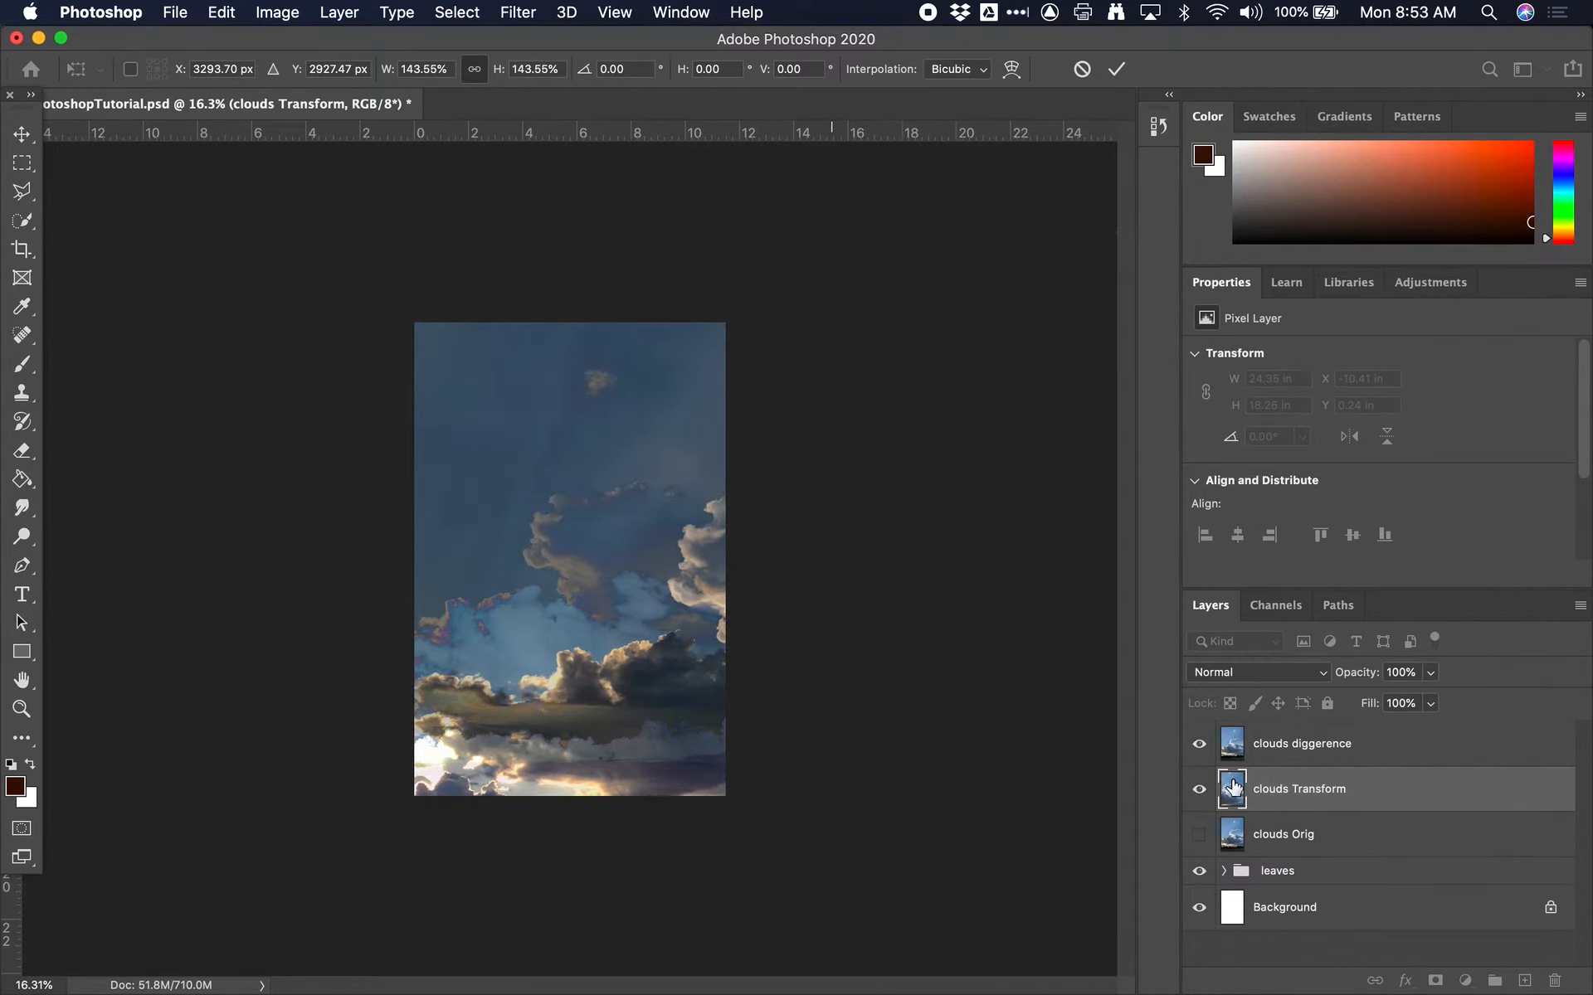
Hide the clouds diggerence layer and make clouds Transform the active layer
{"action": "left_click", "coordinate": [1299, 739]}
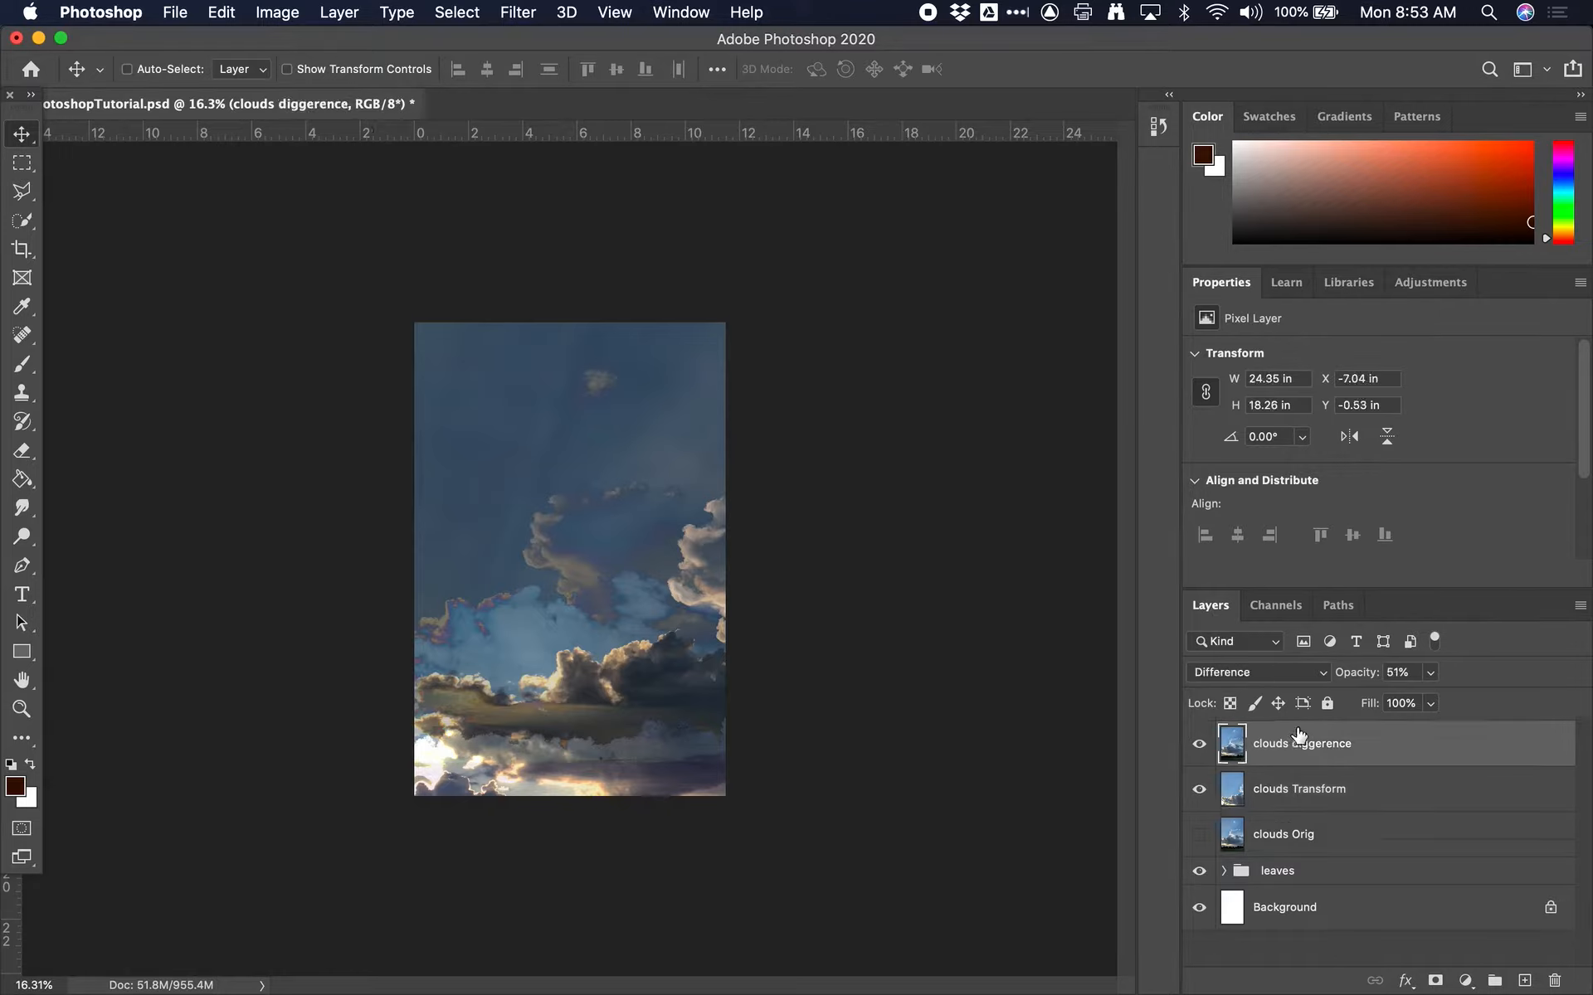
{"action": "left_click", "coordinate": [1317, 789]}
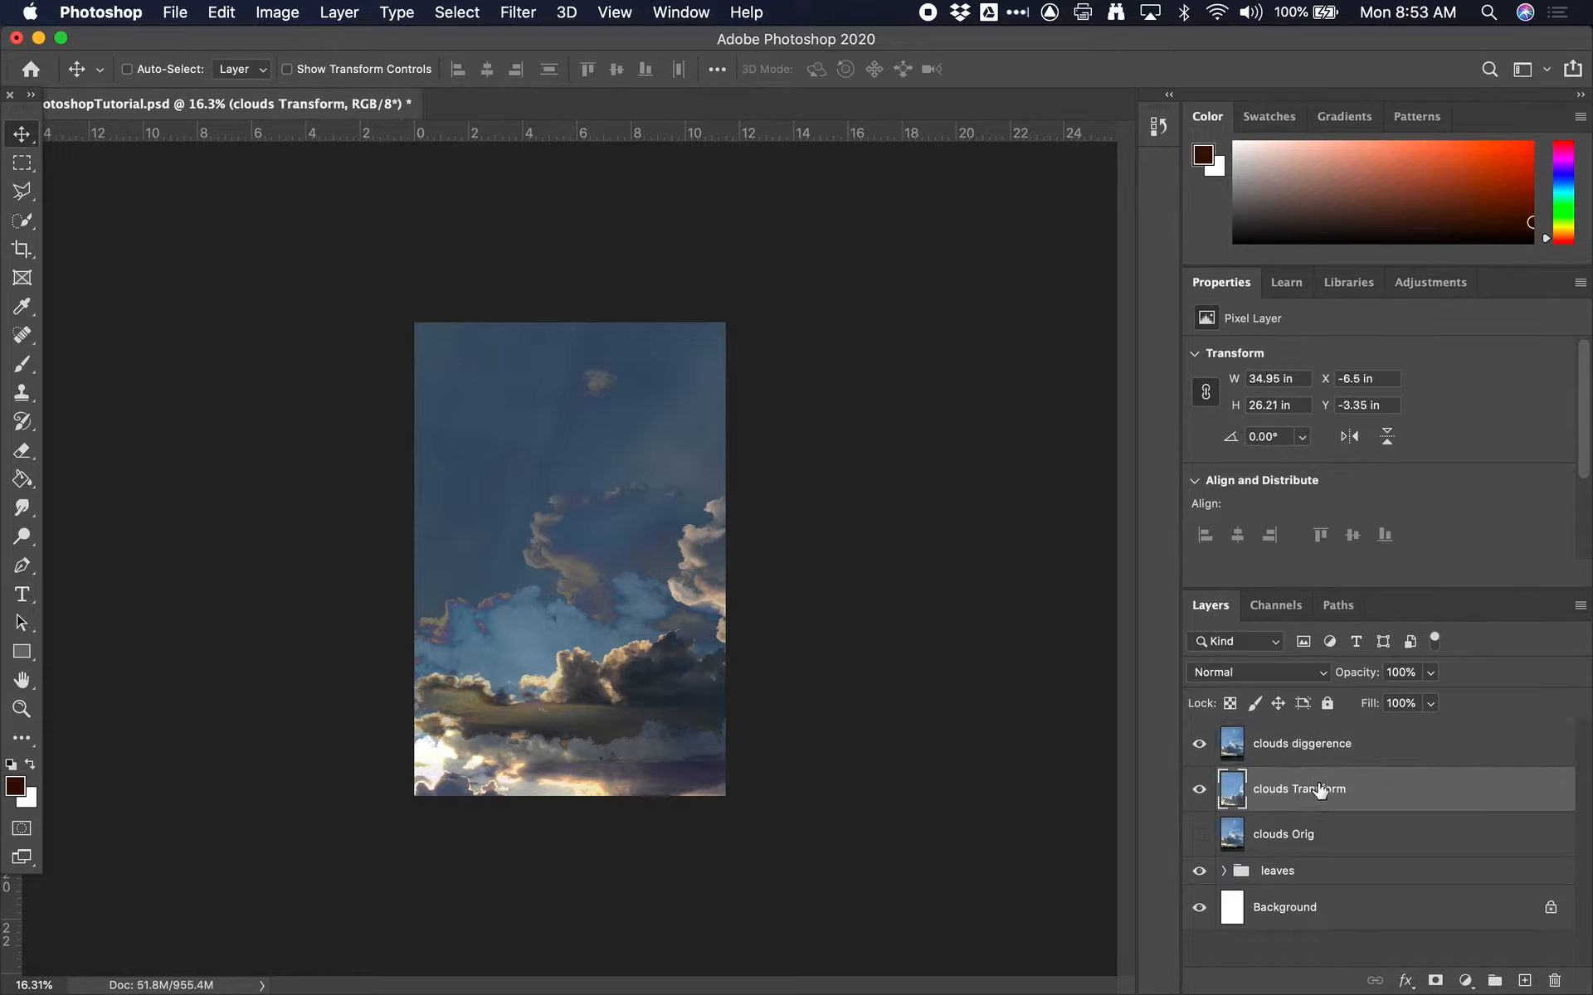
{"action": "left_click", "coordinate": [1199, 743]}
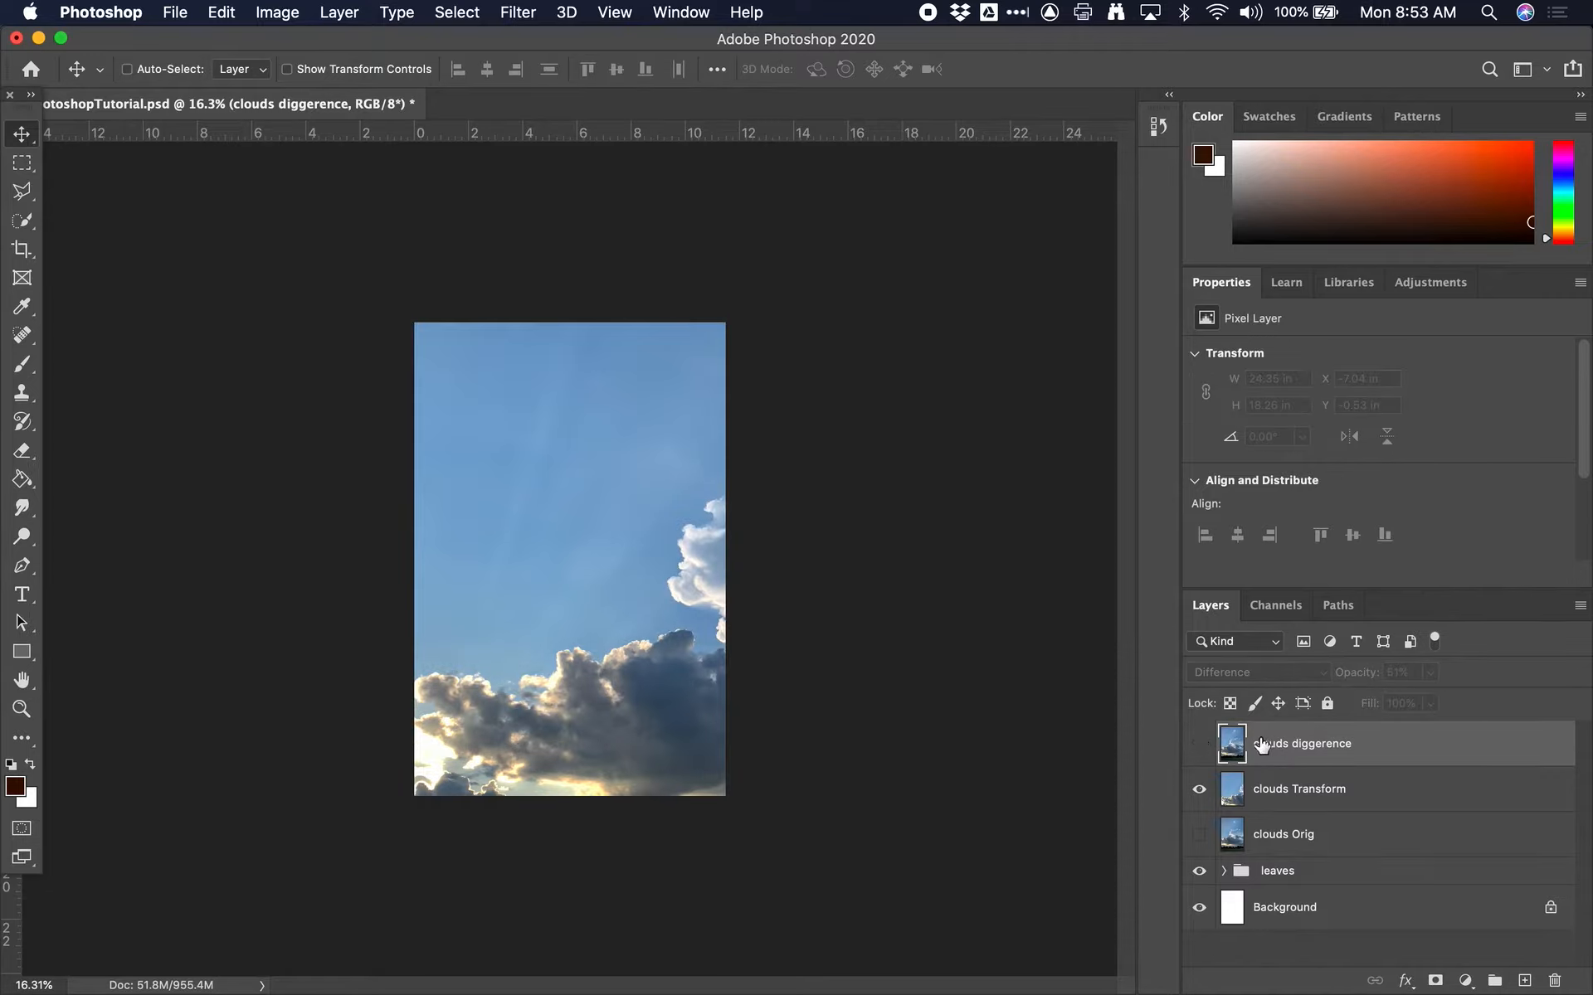
{"action": "left_click", "coordinate": [1269, 797]}
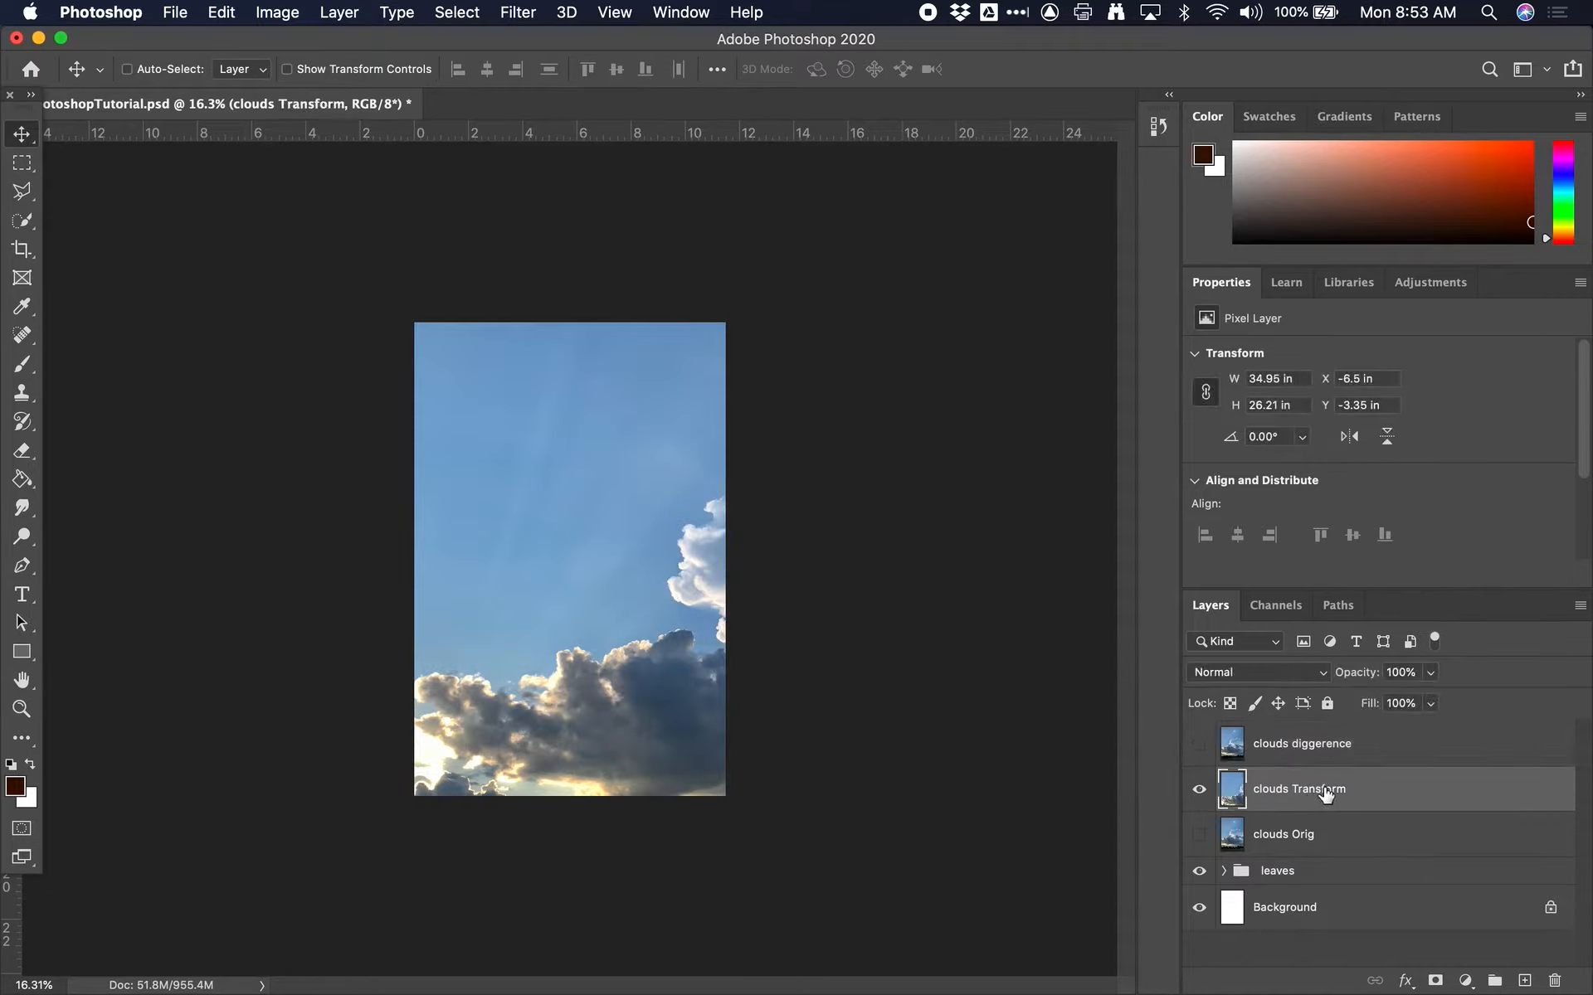
Offset a duplicate of clouds Transform to about X -16.46 in, Y -3.35 in and set its blend mode to Multiply
{"action": "key", "text": "super+j"}
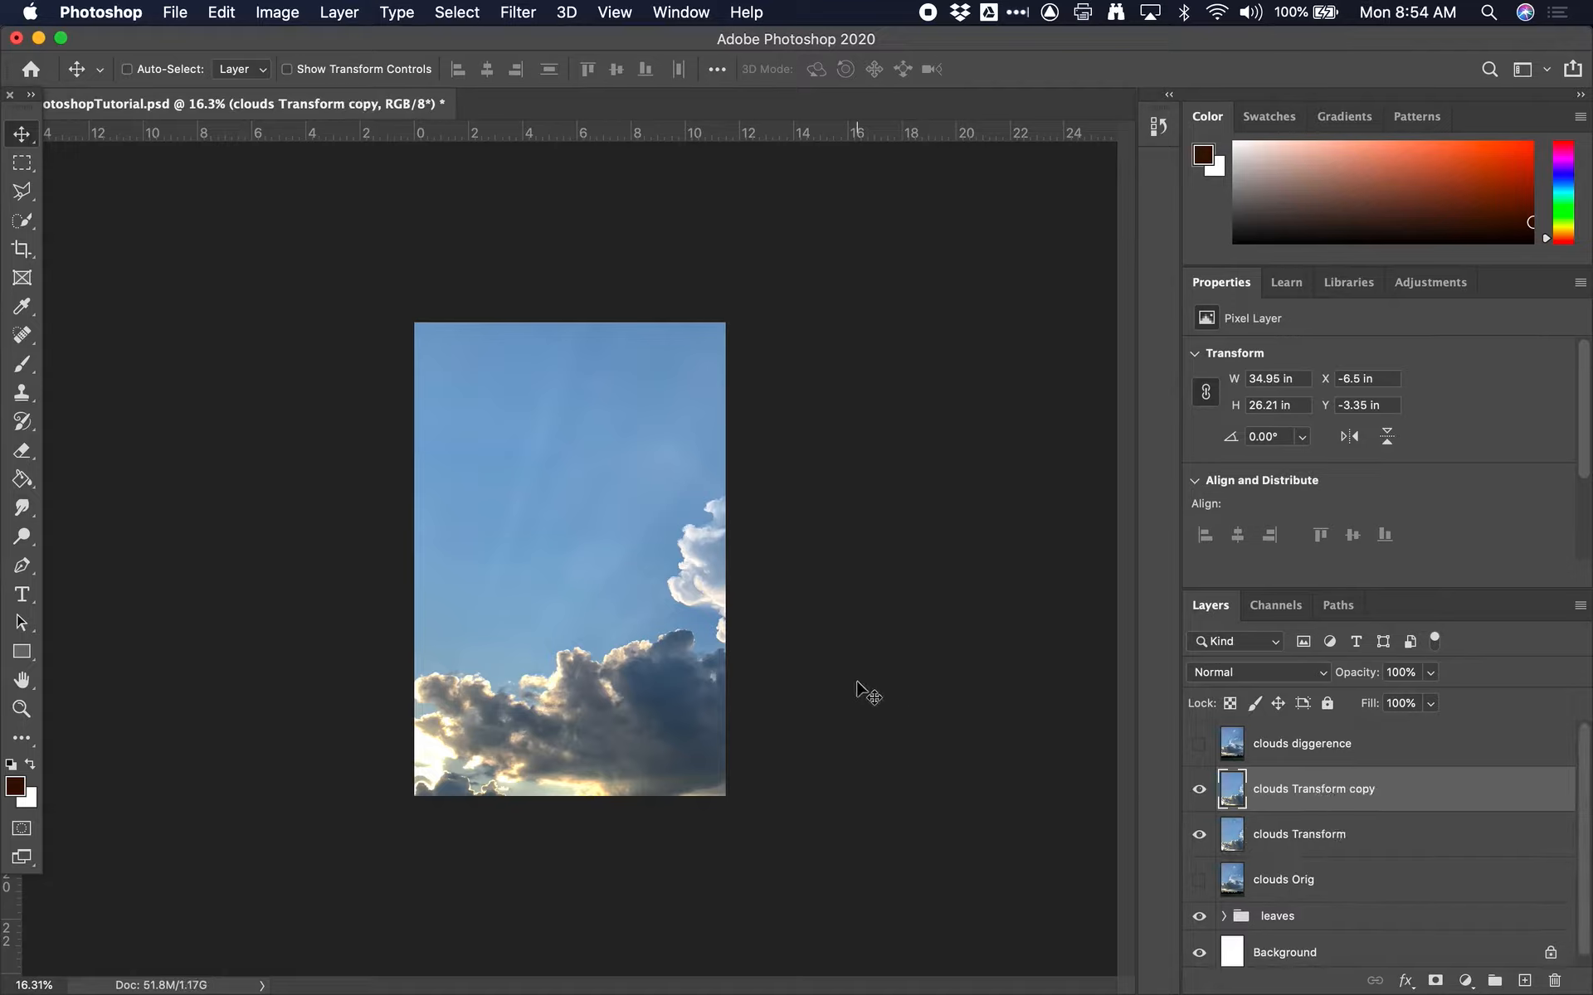
{"action": "left_click_drag", "start_coordinate": [697, 612], "coordinate": [411, 605]}
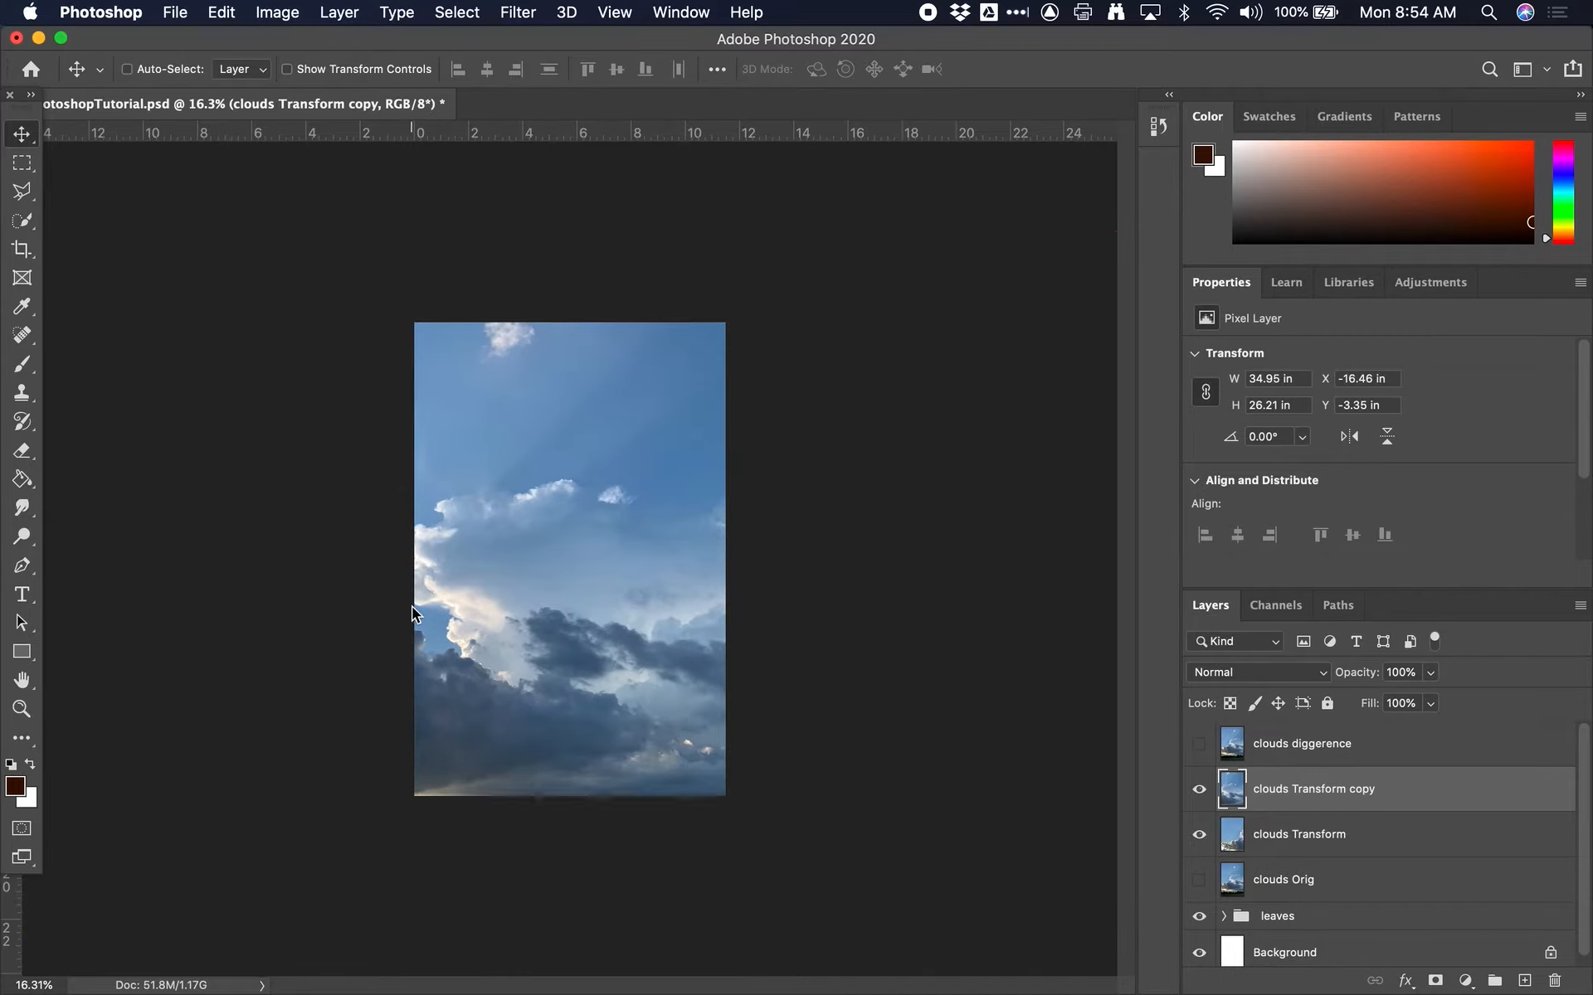
{"action": "left_click", "coordinate": [1296, 675]}
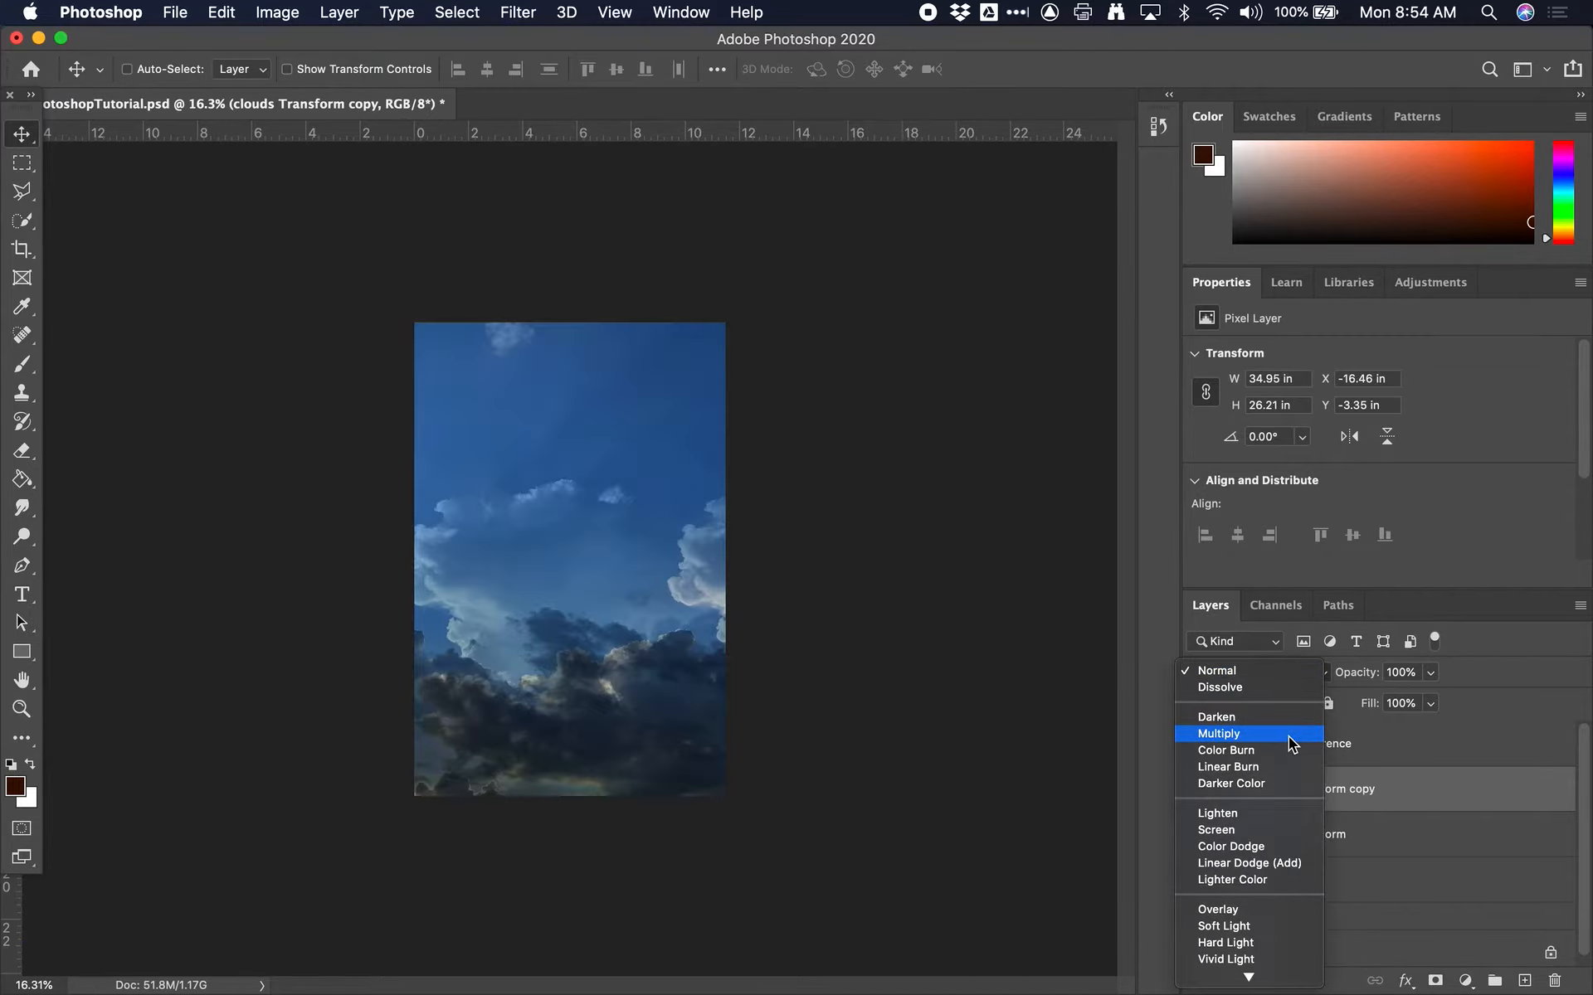
{"action": "left_click", "coordinate": [1287, 737]}
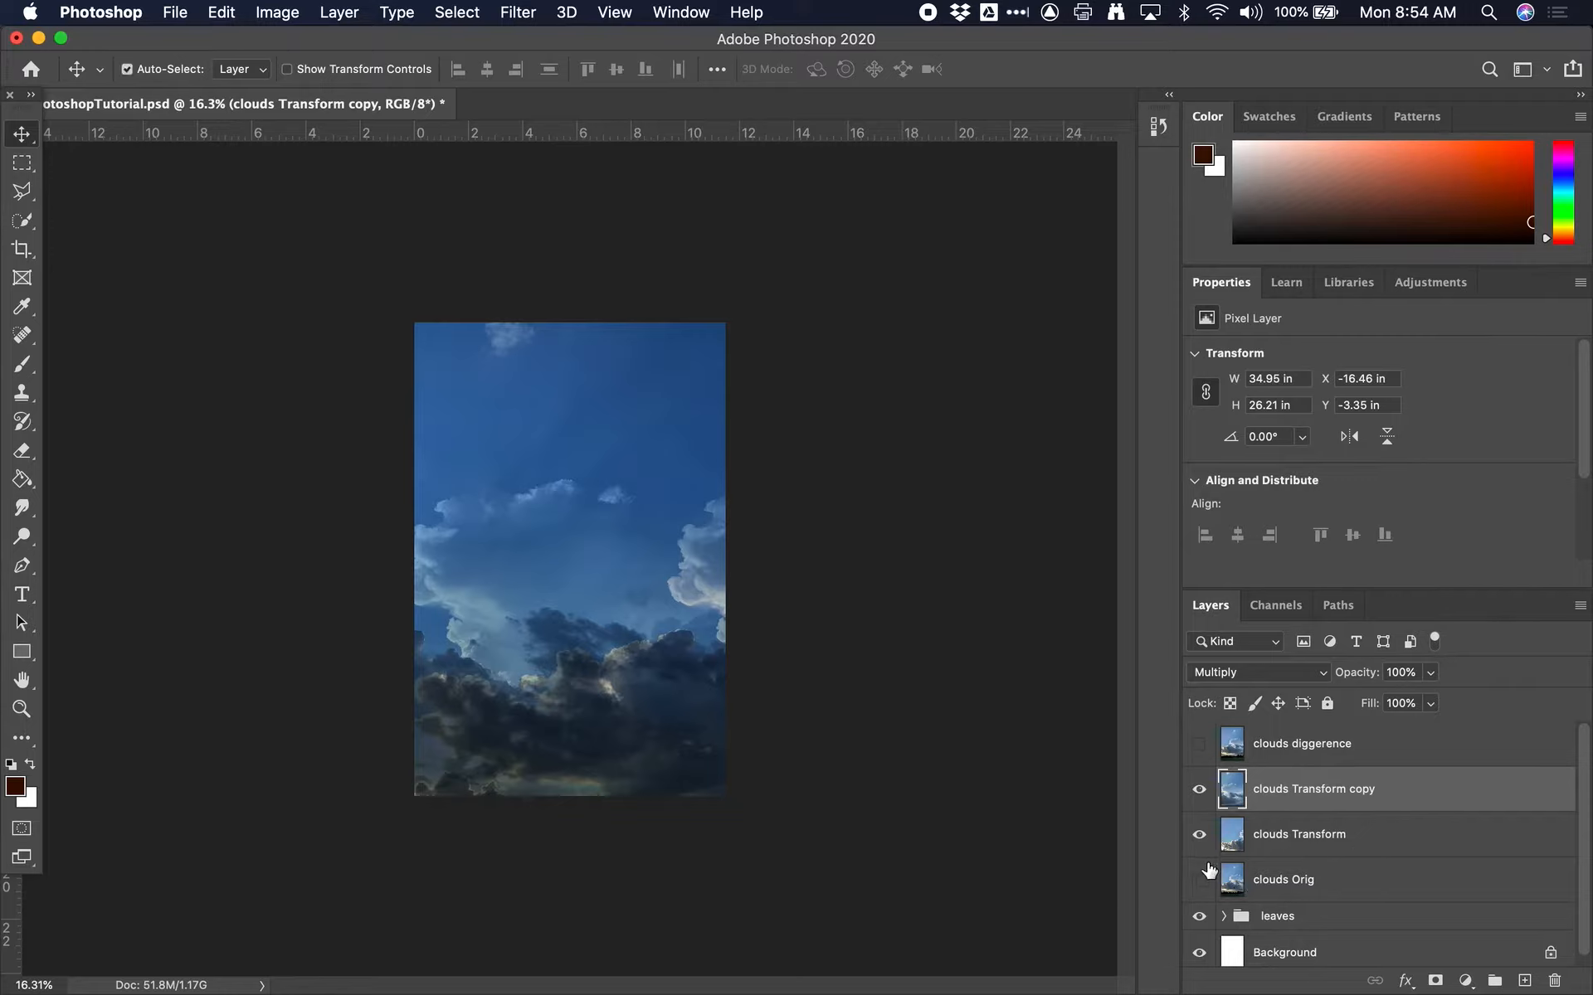
Duplicate the clouds Transform copy layer and enlarge the duplicate to about 39.84 by 29.5 in at X -11.38 in, Y -2.37 in
{"action": "key", "text": "super+j"}
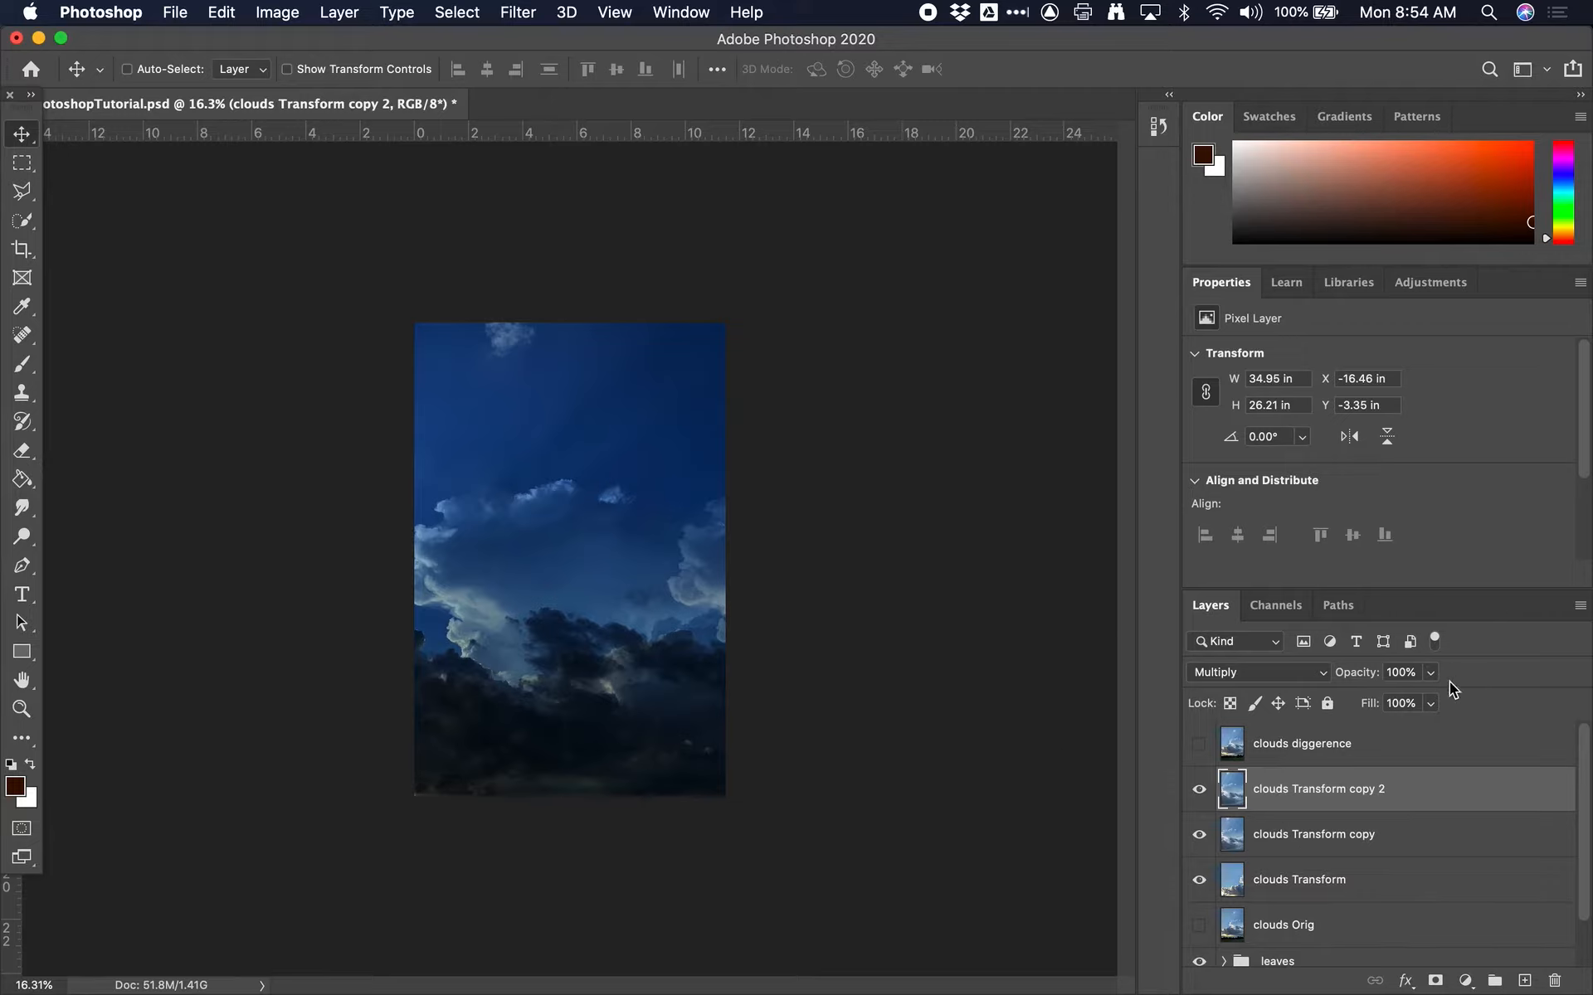
{"action": "left_click_drag", "start_coordinate": [633, 683], "coordinate": [875, 761]}
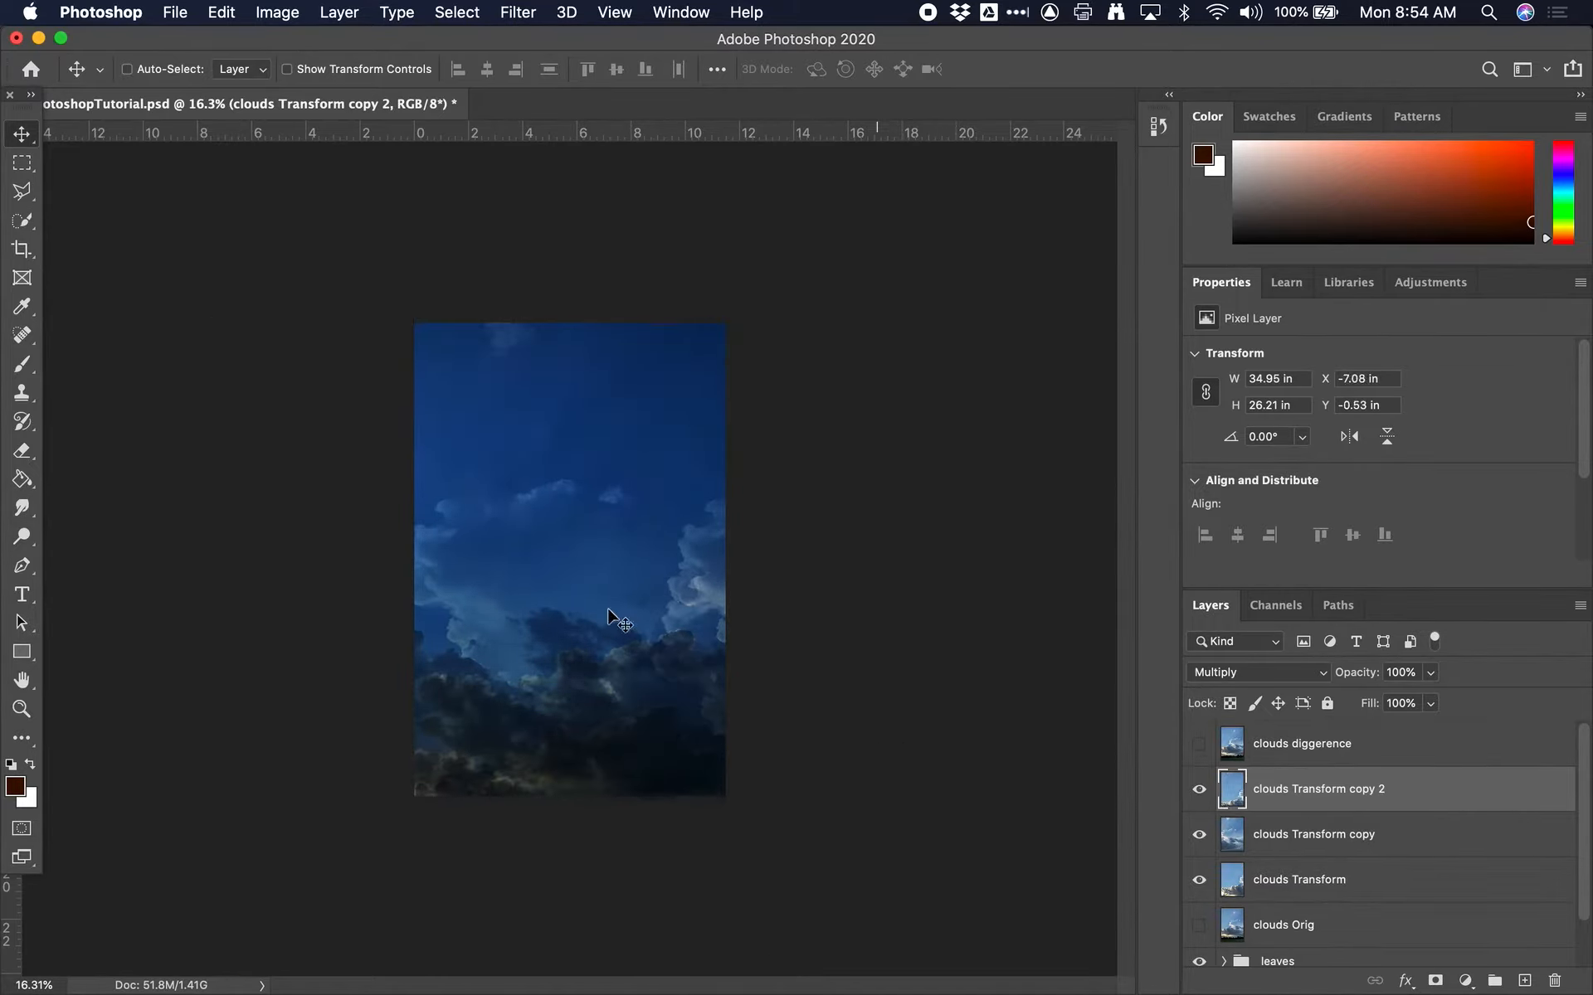
{"action": "key", "text": "super+t"}
{"action": "left_click_drag", "start_coordinate": [219, 312], "coordinate": [86, 221]}
{"action": "left_click_drag", "start_coordinate": [568, 523], "coordinate": [585, 561]}
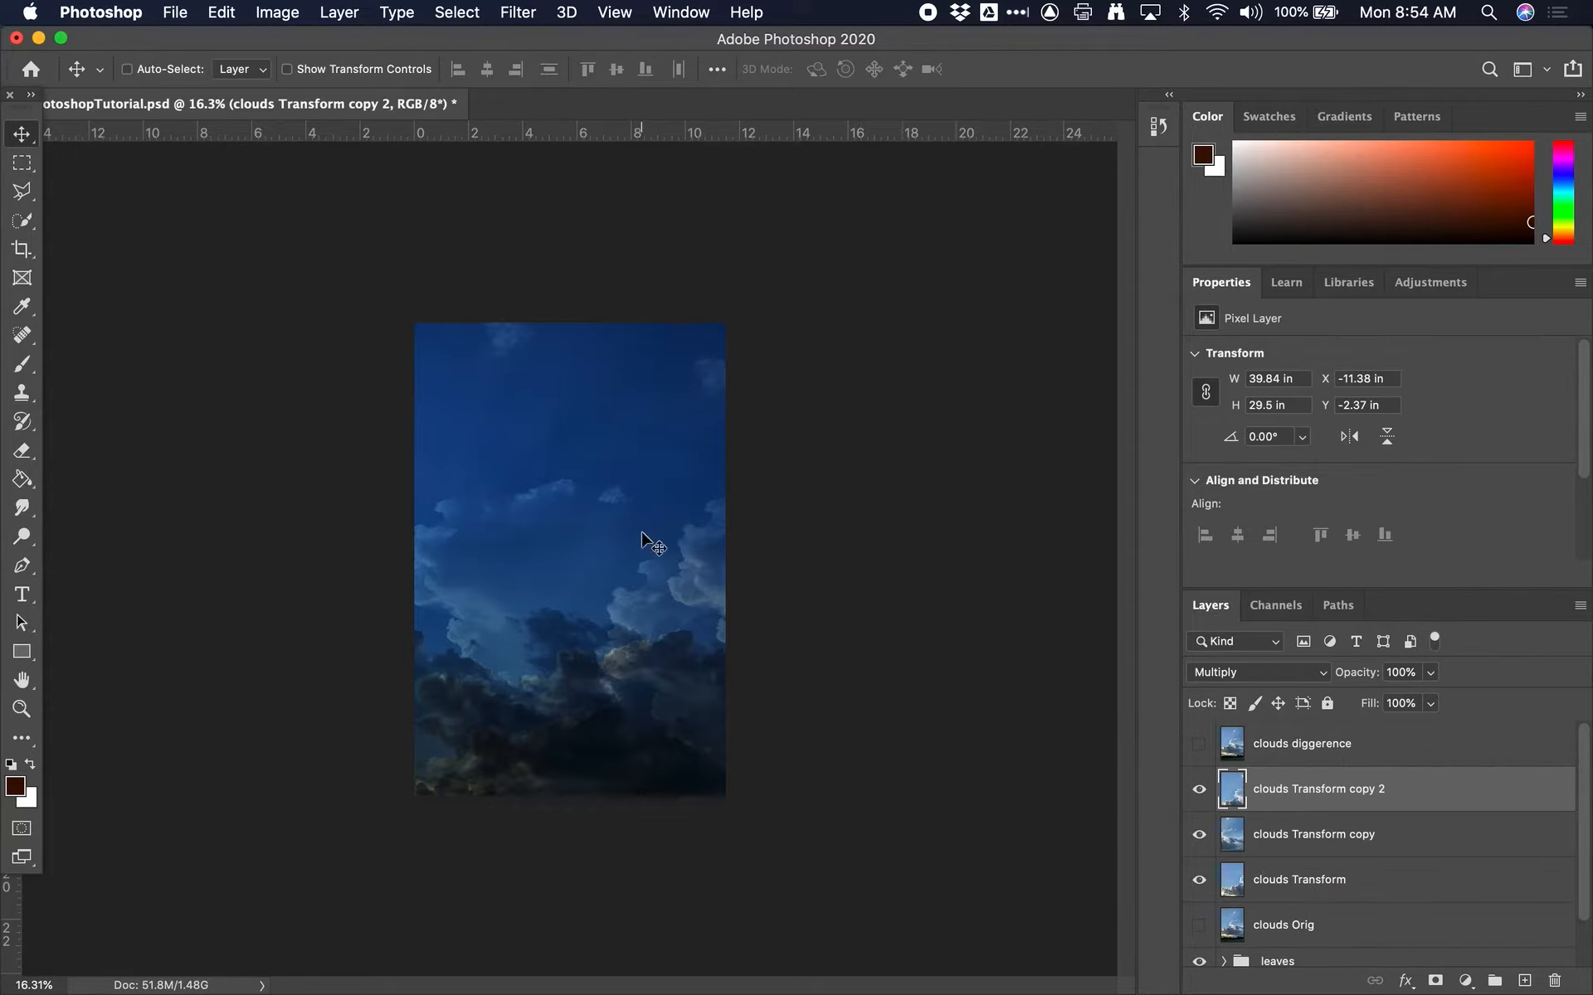
Set the clouds Transform copy 2 layer's blend mode to Soft Light
{"action": "scroll", "coordinate": [661, 513], "scroll_direction": "up", "scroll_amount": 5}
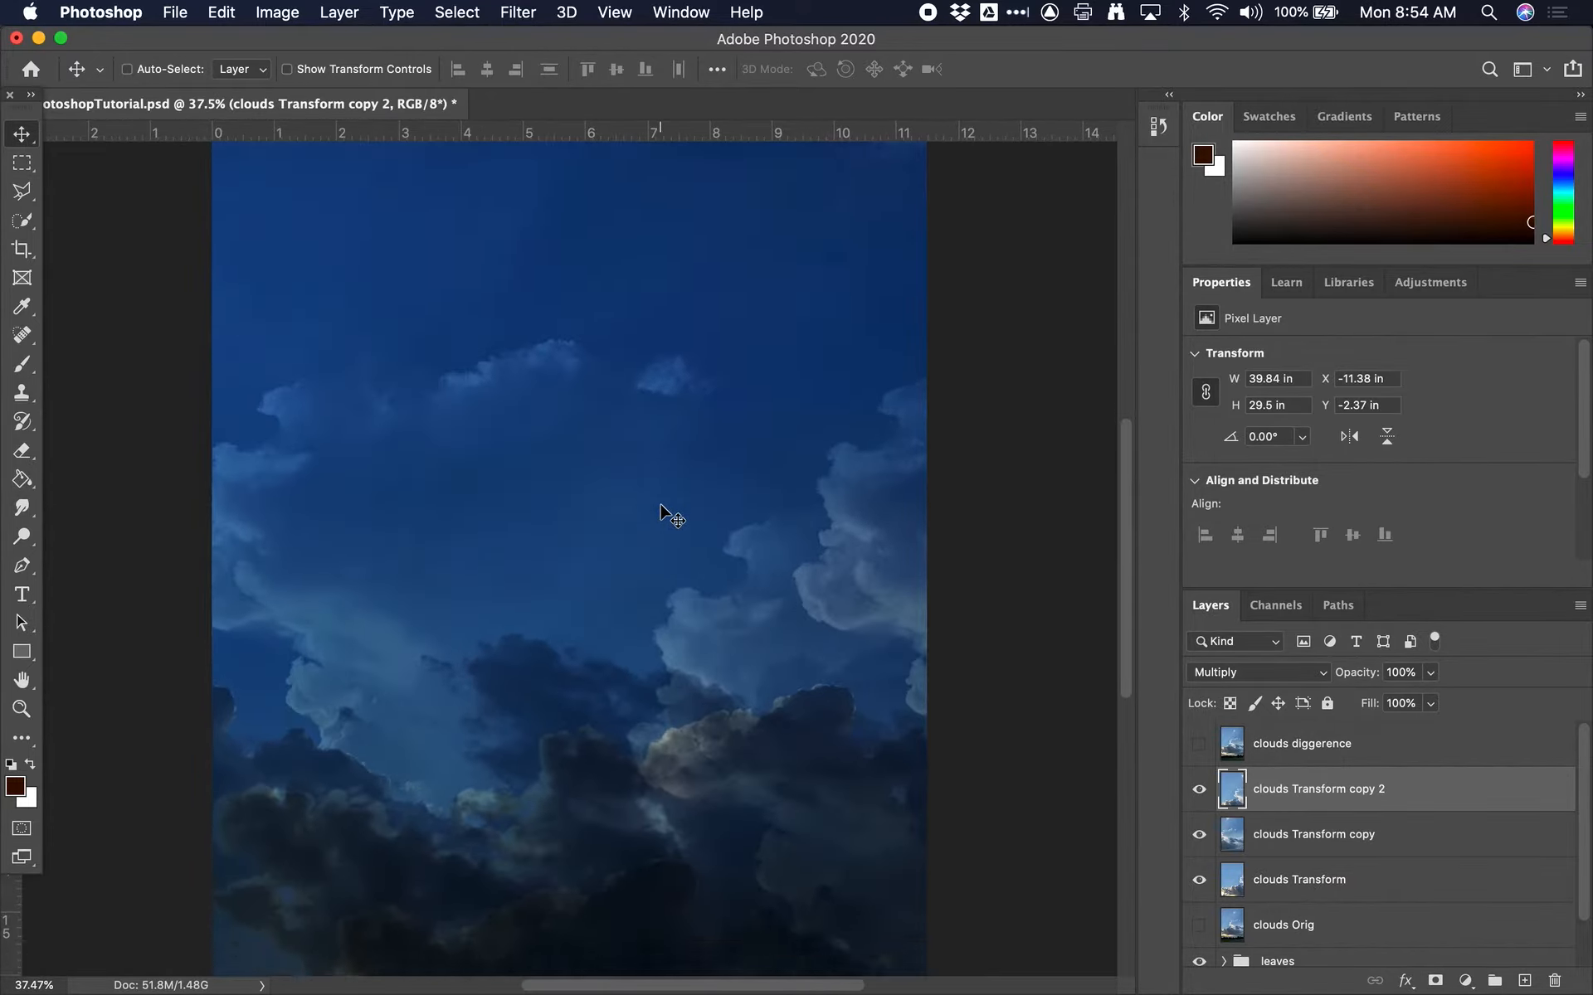
{"action": "scroll", "coordinate": [661, 513], "scroll_direction": "up", "scroll_amount": 5}
{"action": "scroll", "coordinate": [661, 513], "scroll_direction": "right", "scroll_amount": 4}
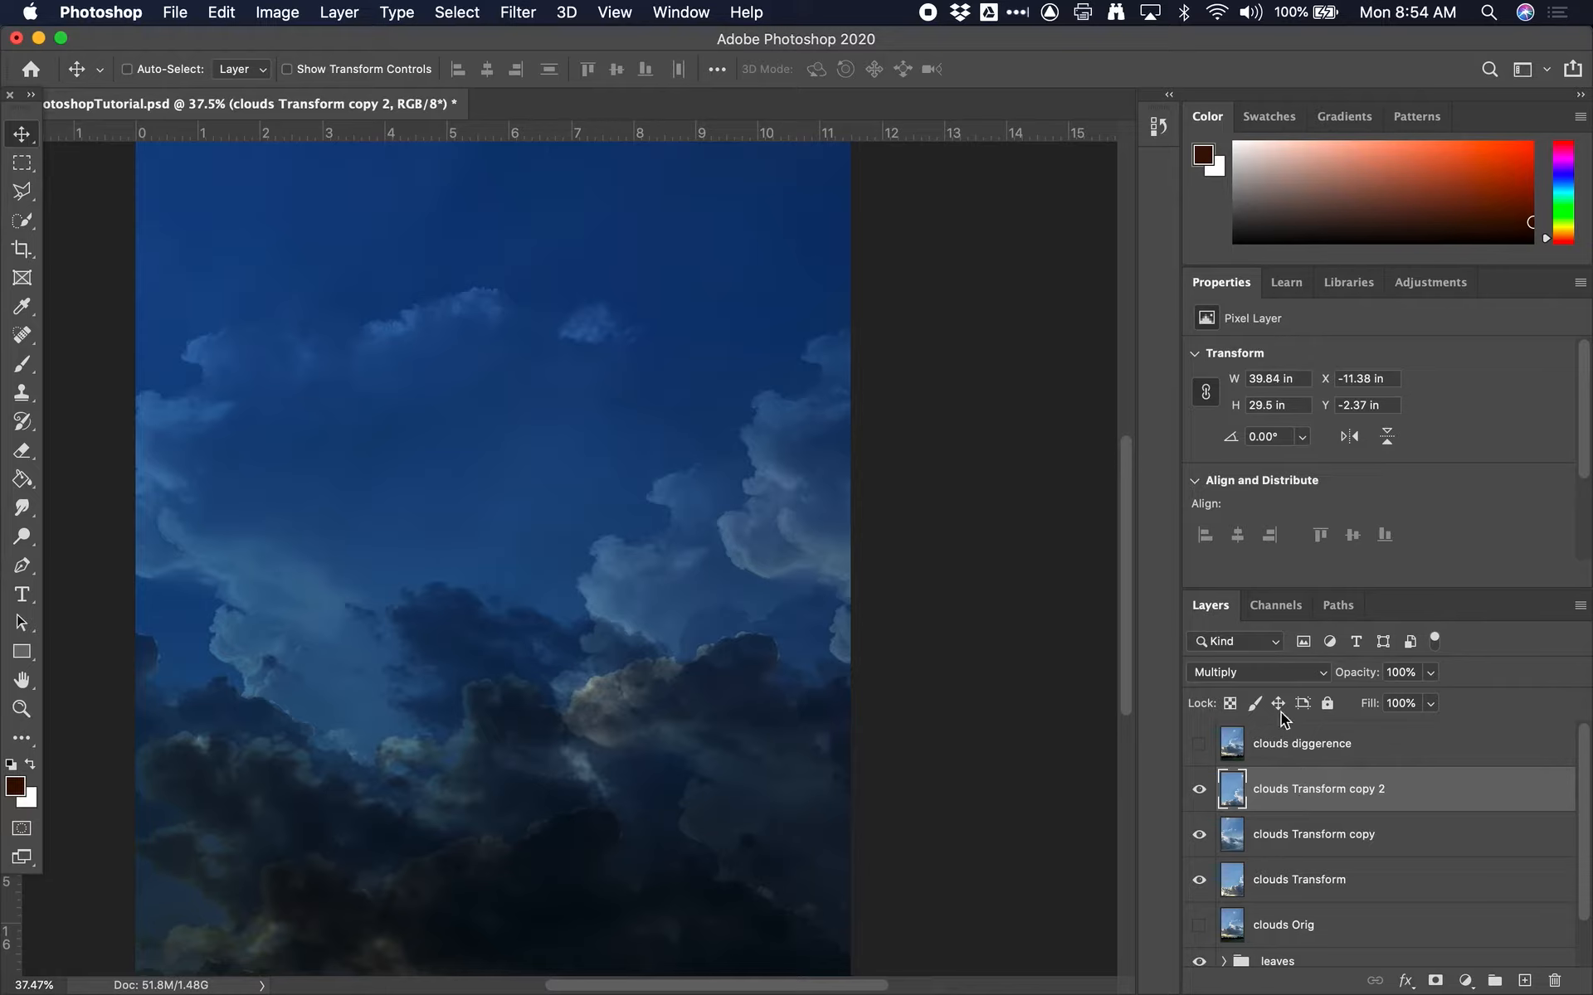
{"action": "left_click", "coordinate": [1279, 669]}
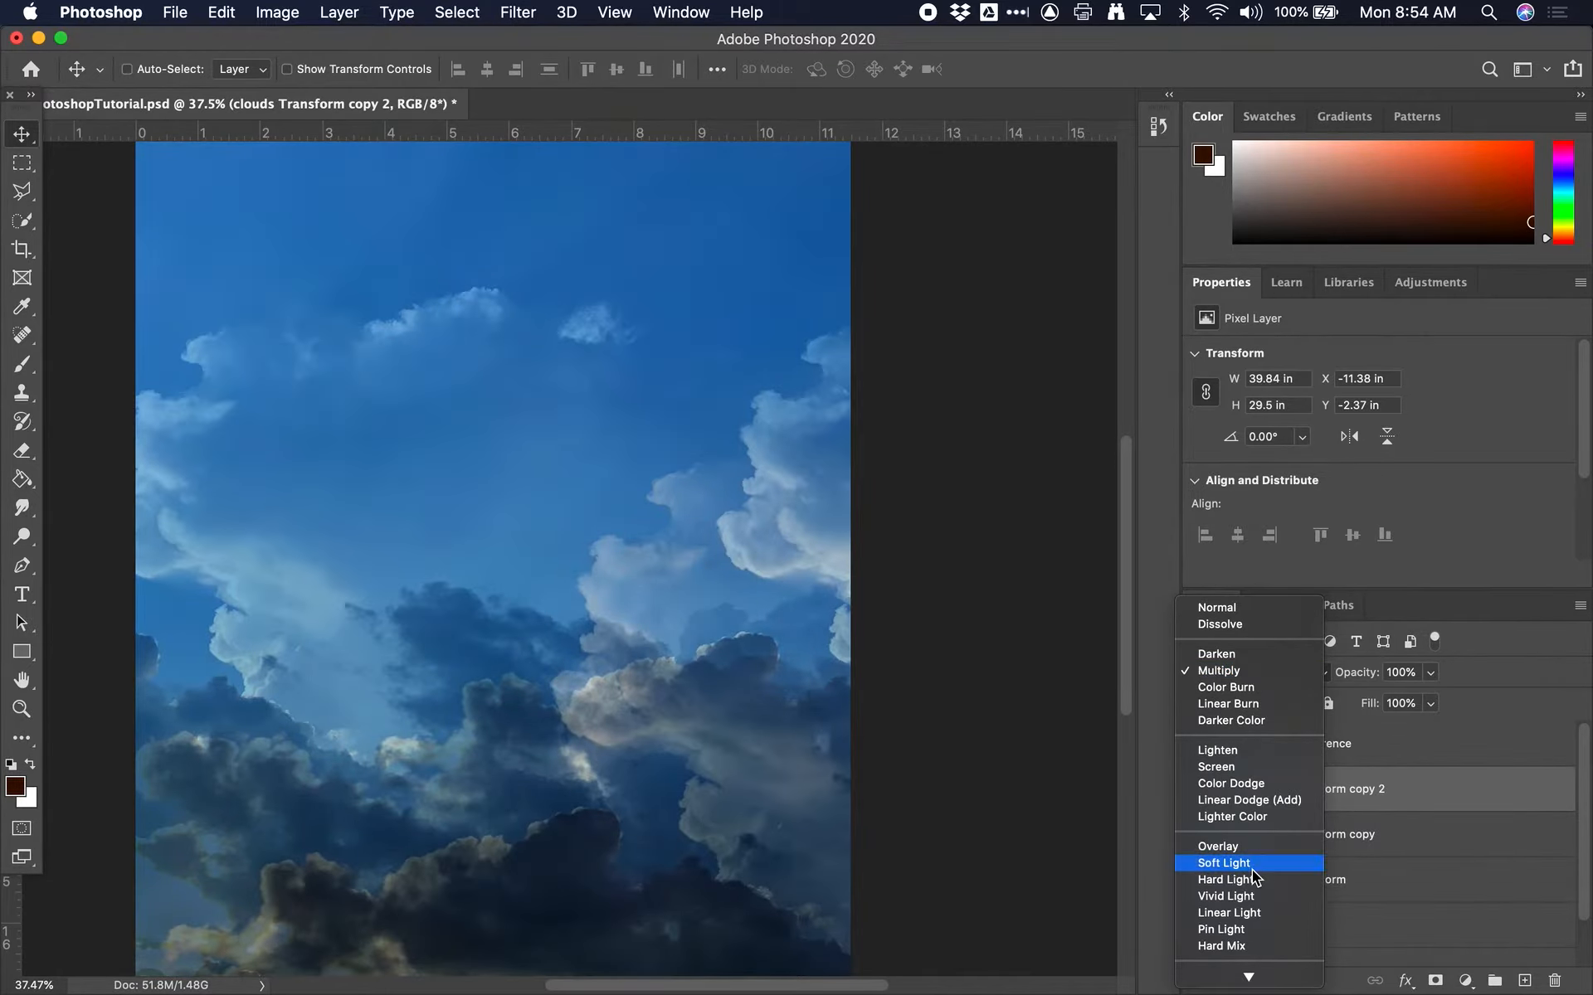
{"action": "left_click", "coordinate": [1224, 863]}
Set the clouds Transform copy layer's blend mode to Soft Light
{"action": "left_click", "coordinate": [1304, 845]}
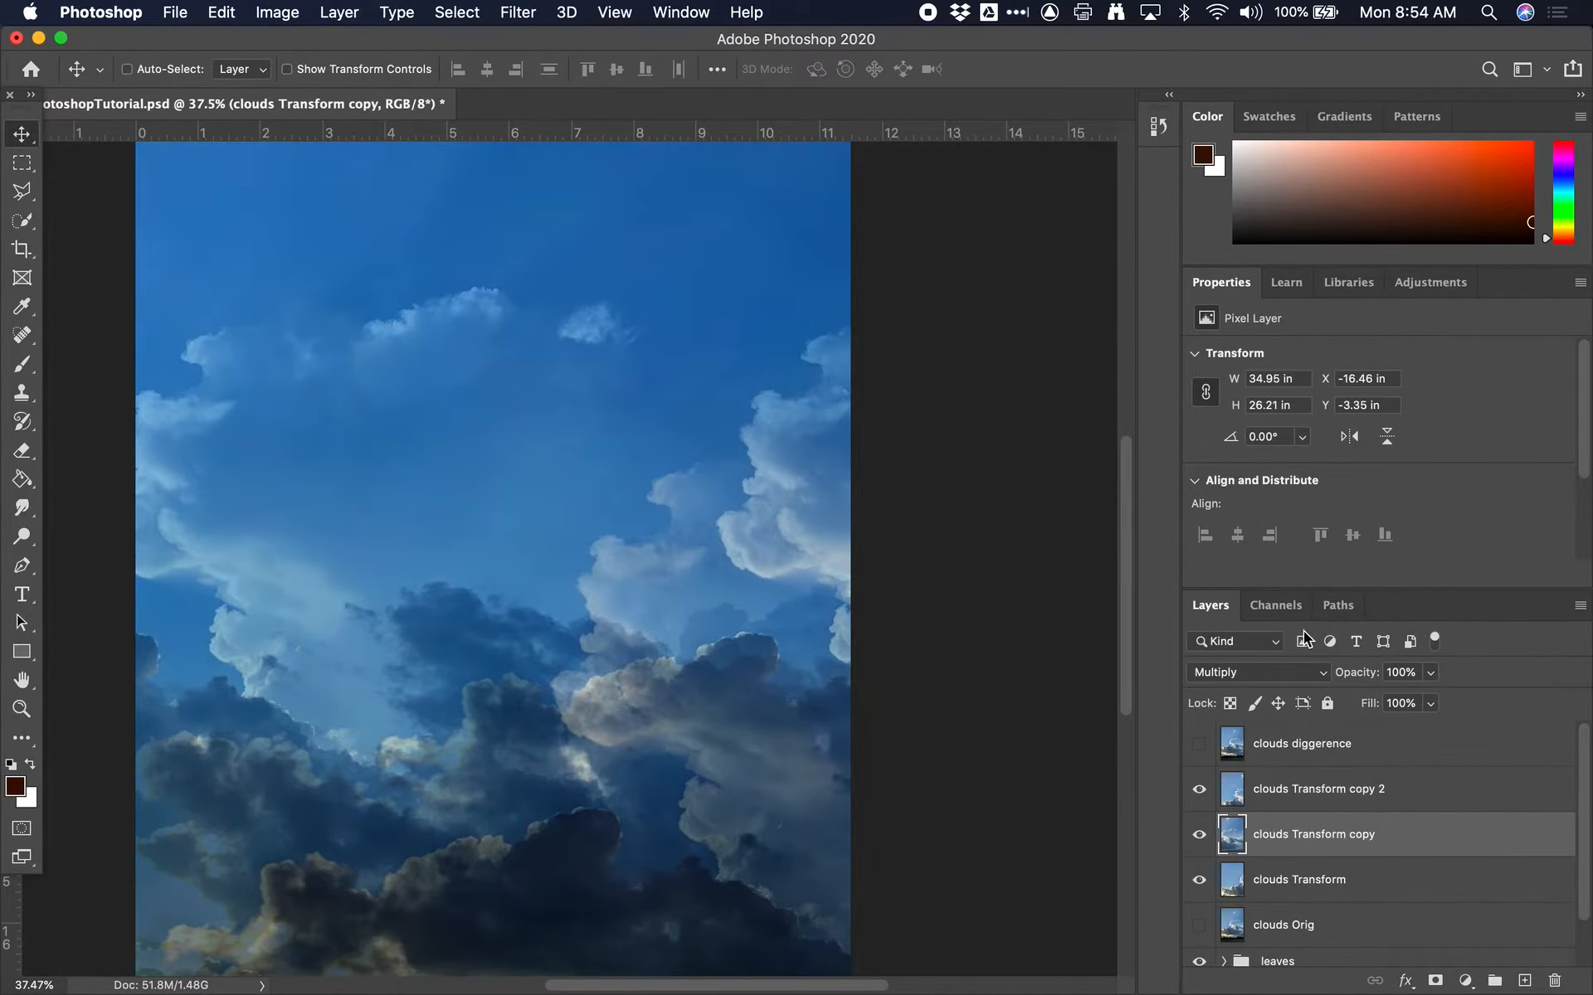
{"action": "left_click", "coordinate": [1286, 670]}
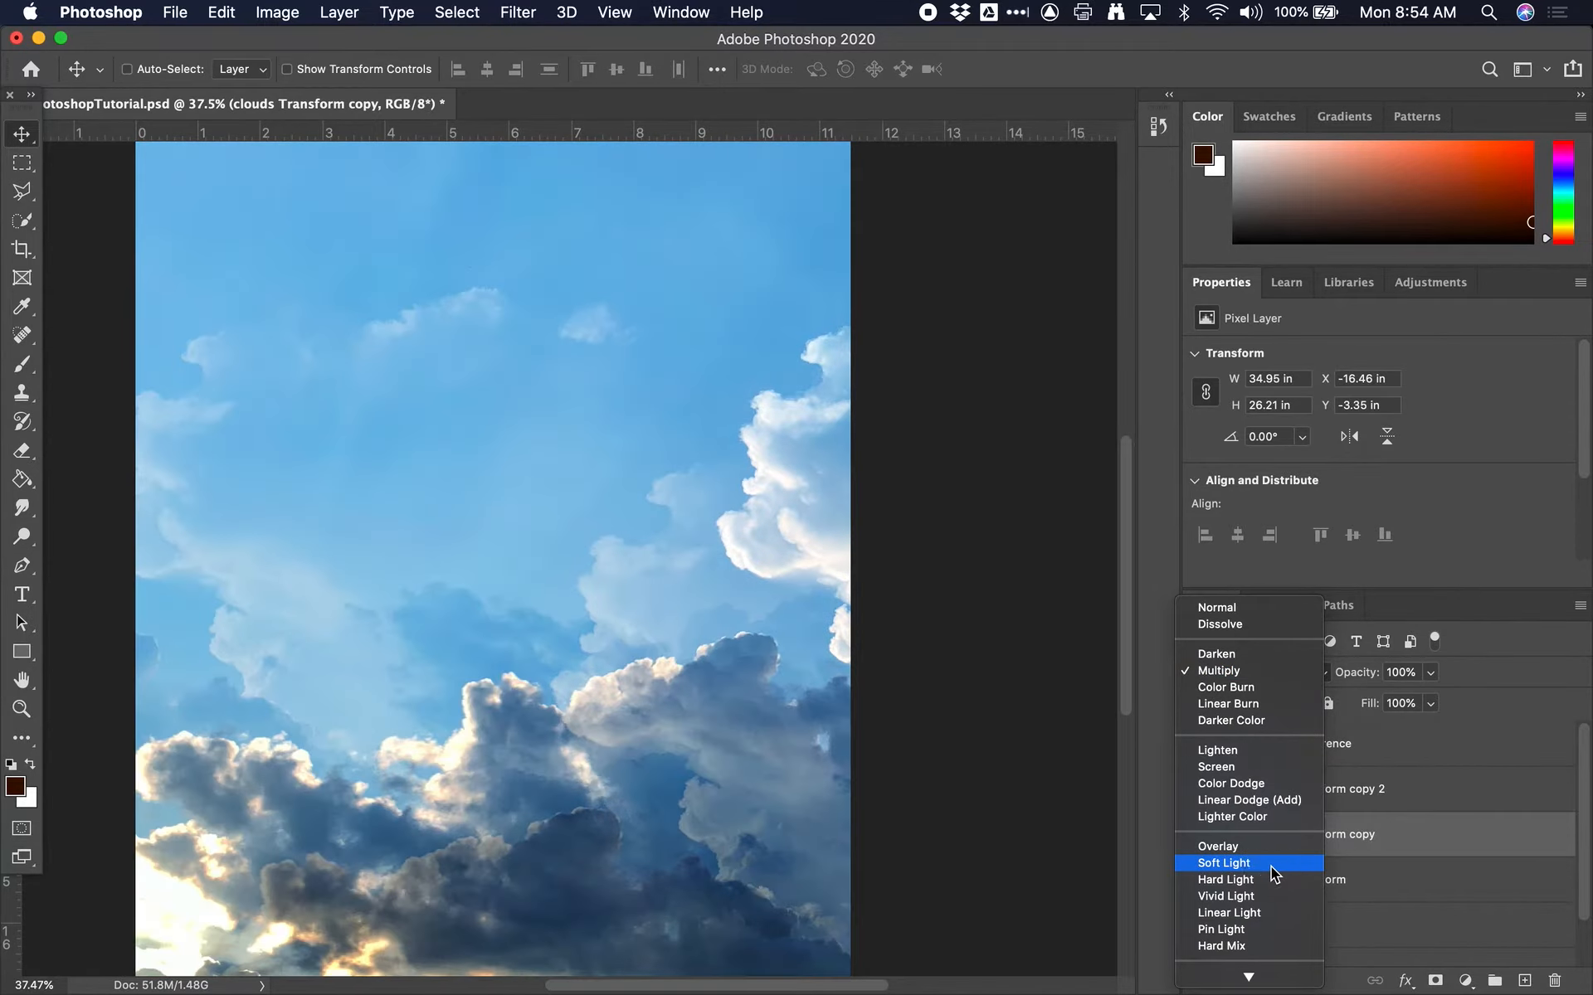
{"action": "left_click", "coordinate": [1271, 864]}
Toggle the visibility of clouds Transform copy 2 and clouds Transform copy to compare each layer's effect
{"action": "left_click", "coordinate": [1346, 828]}
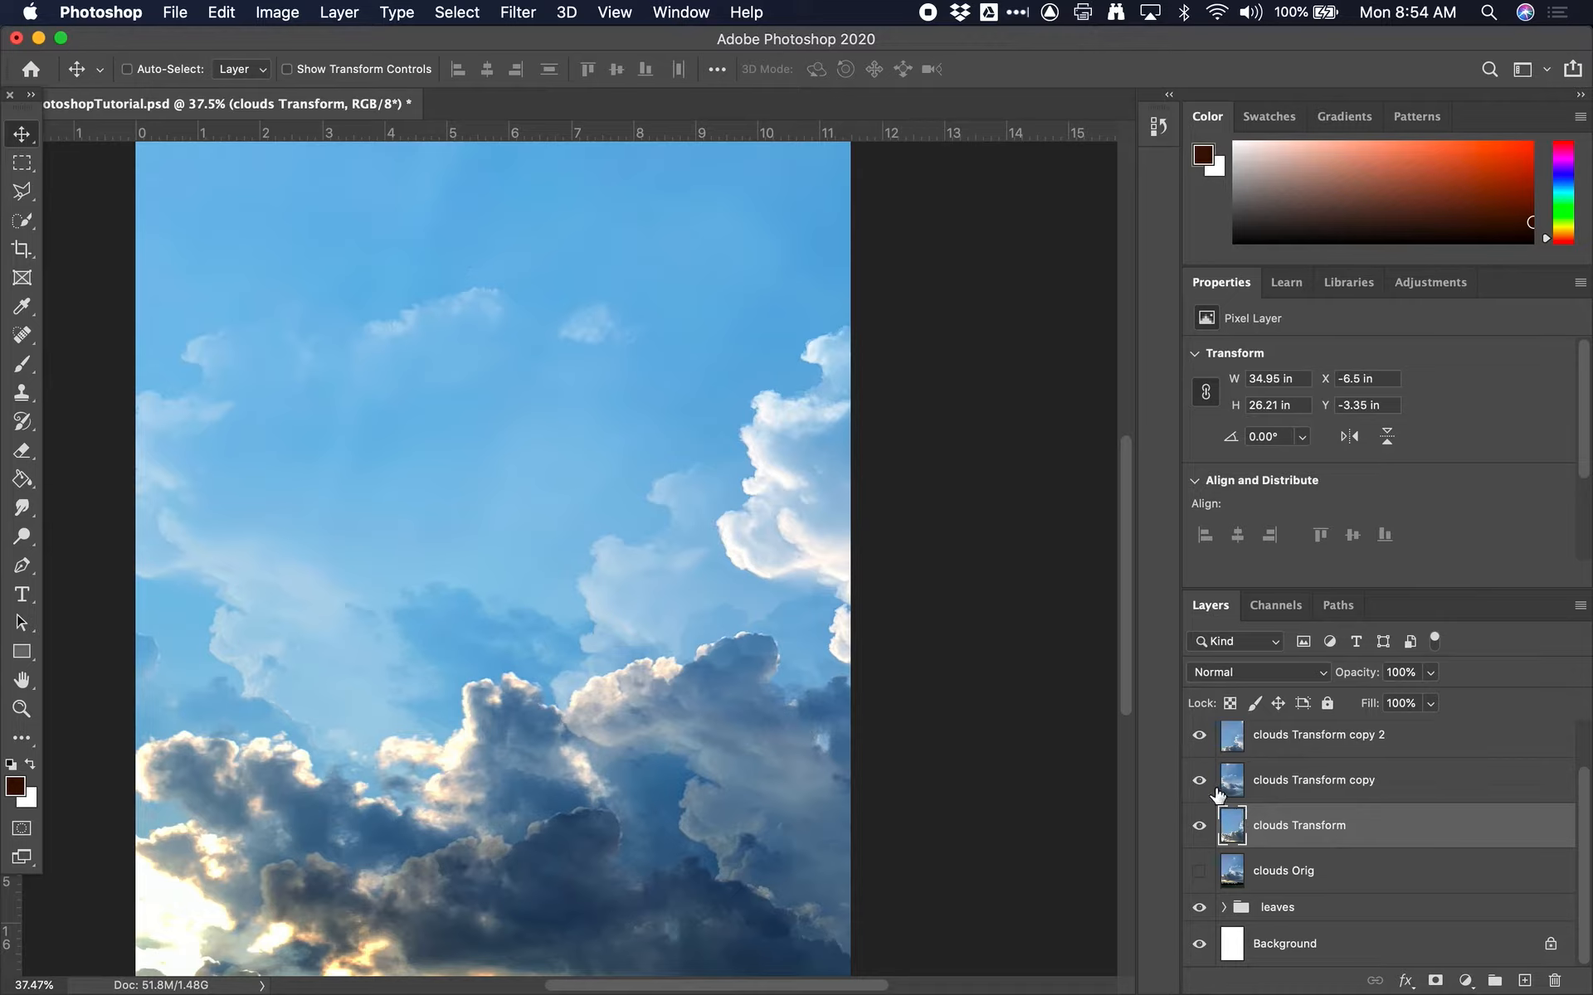
{"action": "left_click", "coordinate": [1201, 735]}
{"action": "left_click", "coordinate": [1203, 737]}
{"action": "left_click", "coordinate": [1199, 780]}
{"action": "left_click", "coordinate": [1198, 780]}
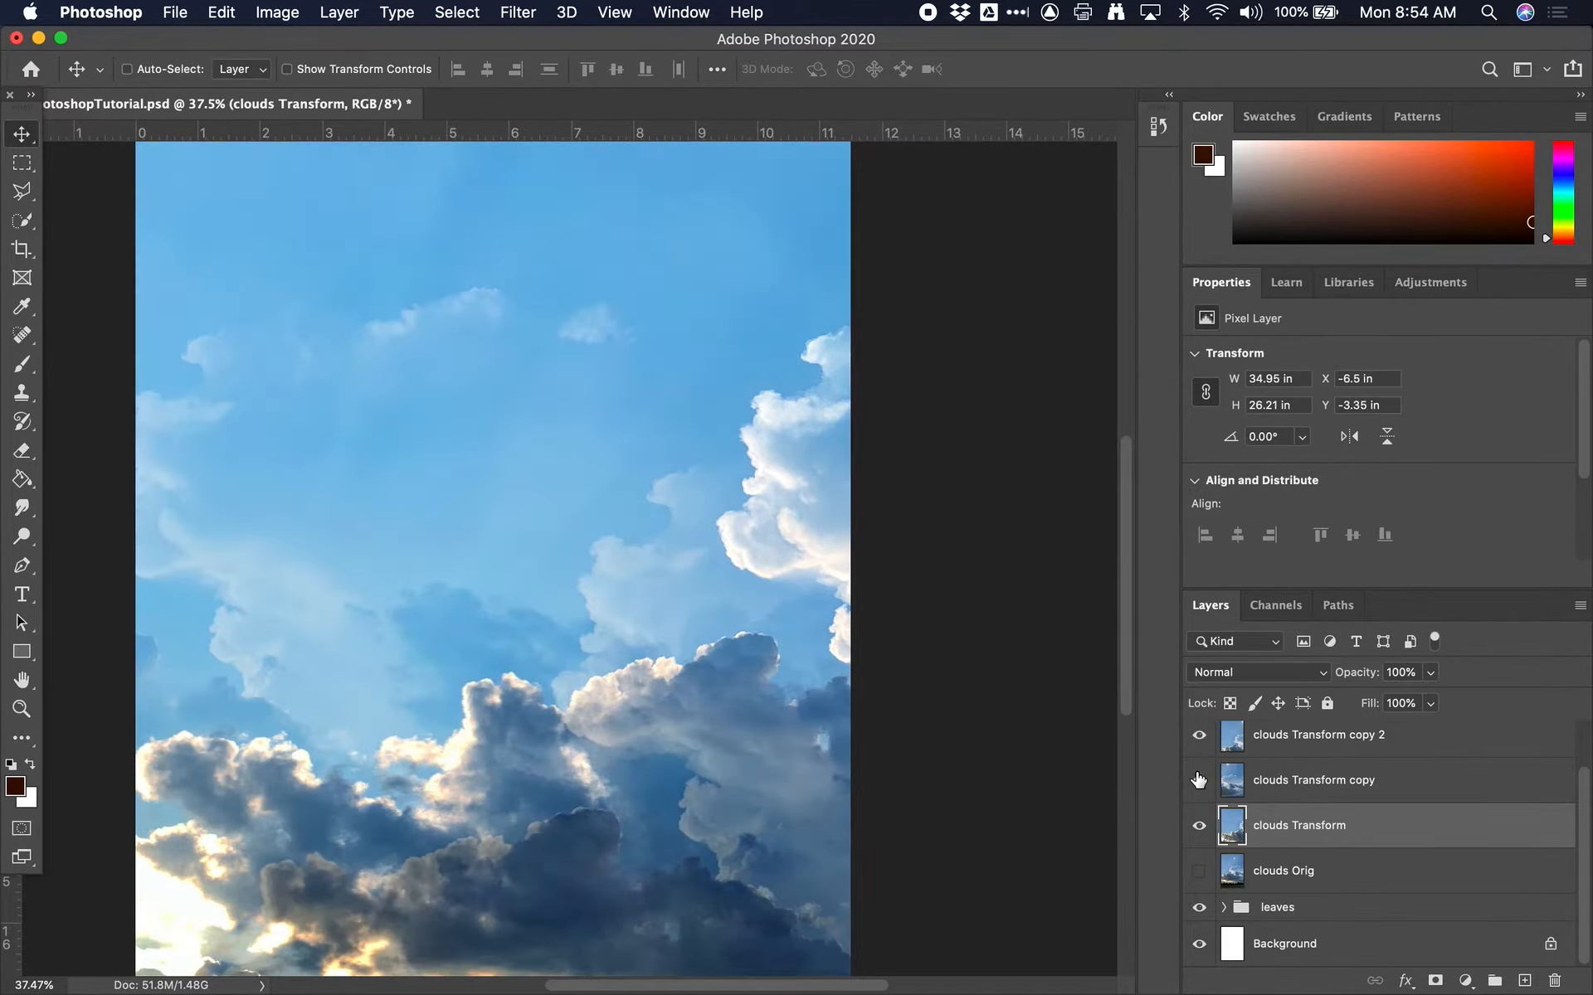
Set the clouds Transform layer's blend mode to Soft Light
{"action": "left_click", "coordinate": [1278, 868]}
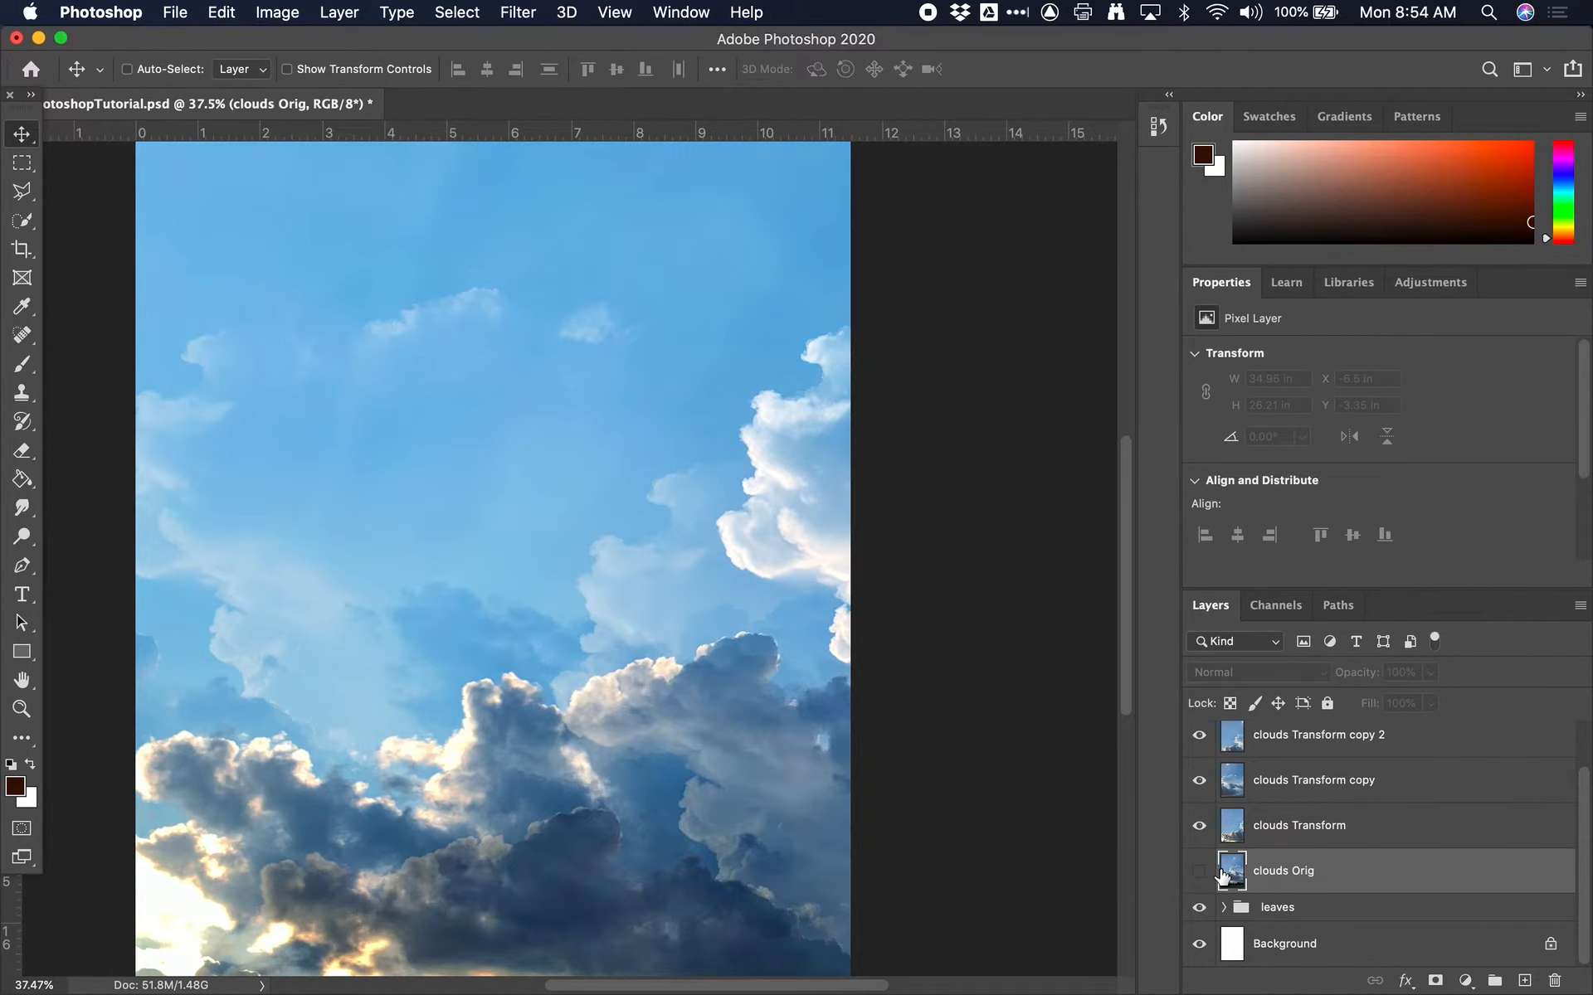
{"action": "left_click", "coordinate": [1282, 834]}
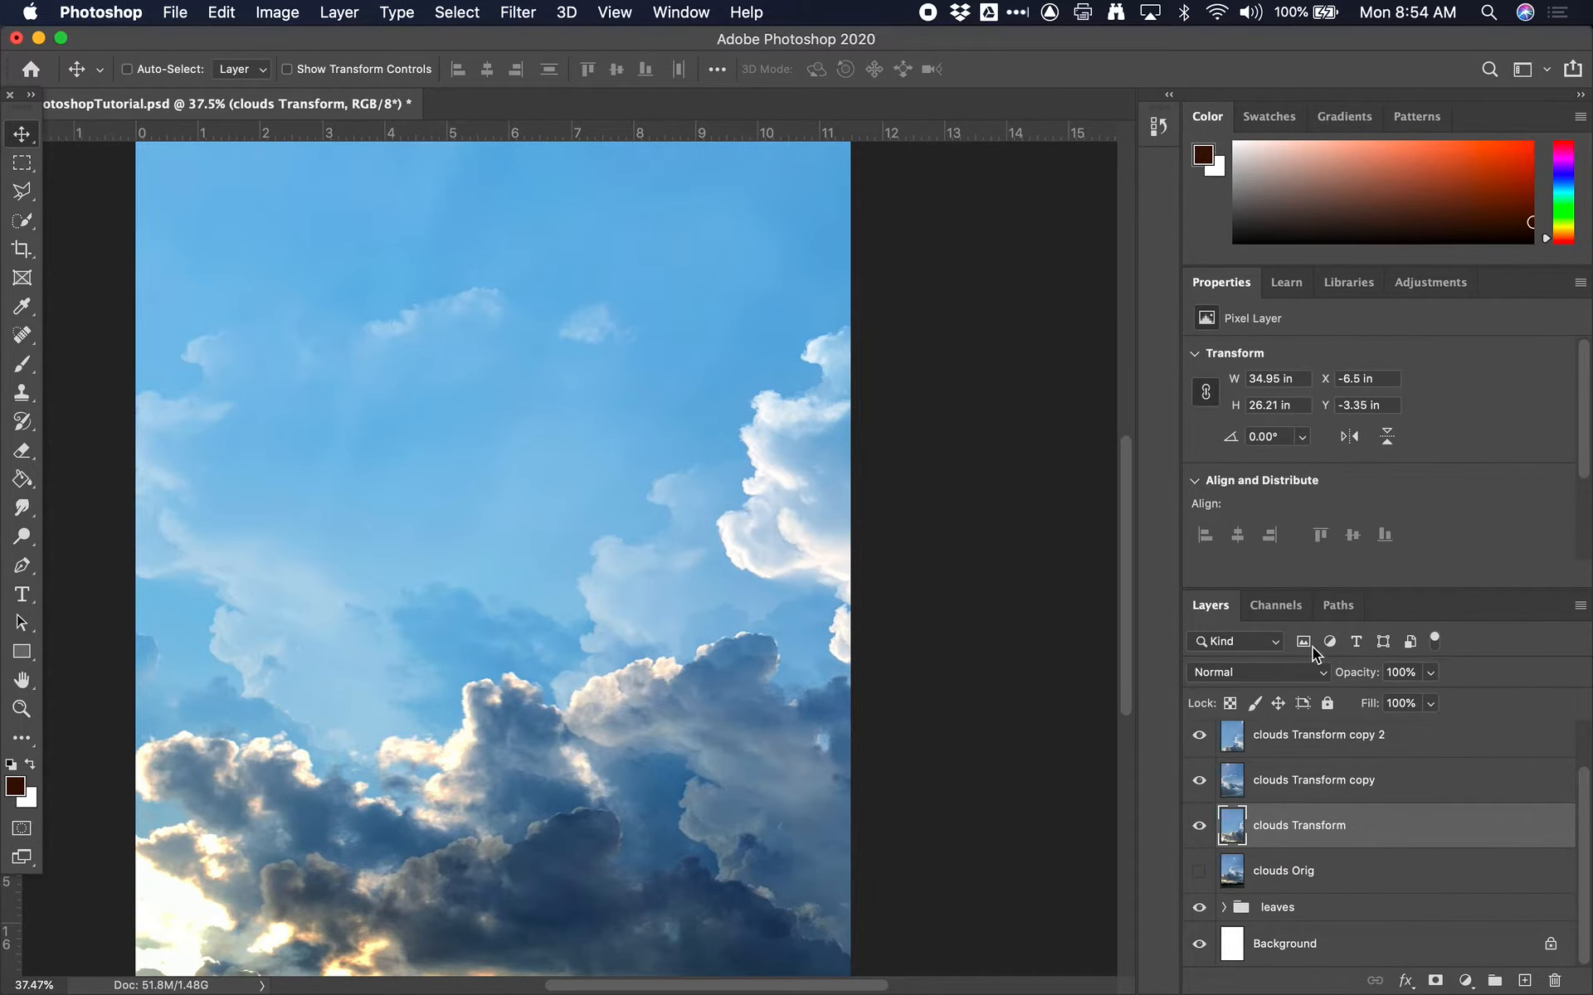
{"action": "left_click", "coordinate": [1294, 672]}
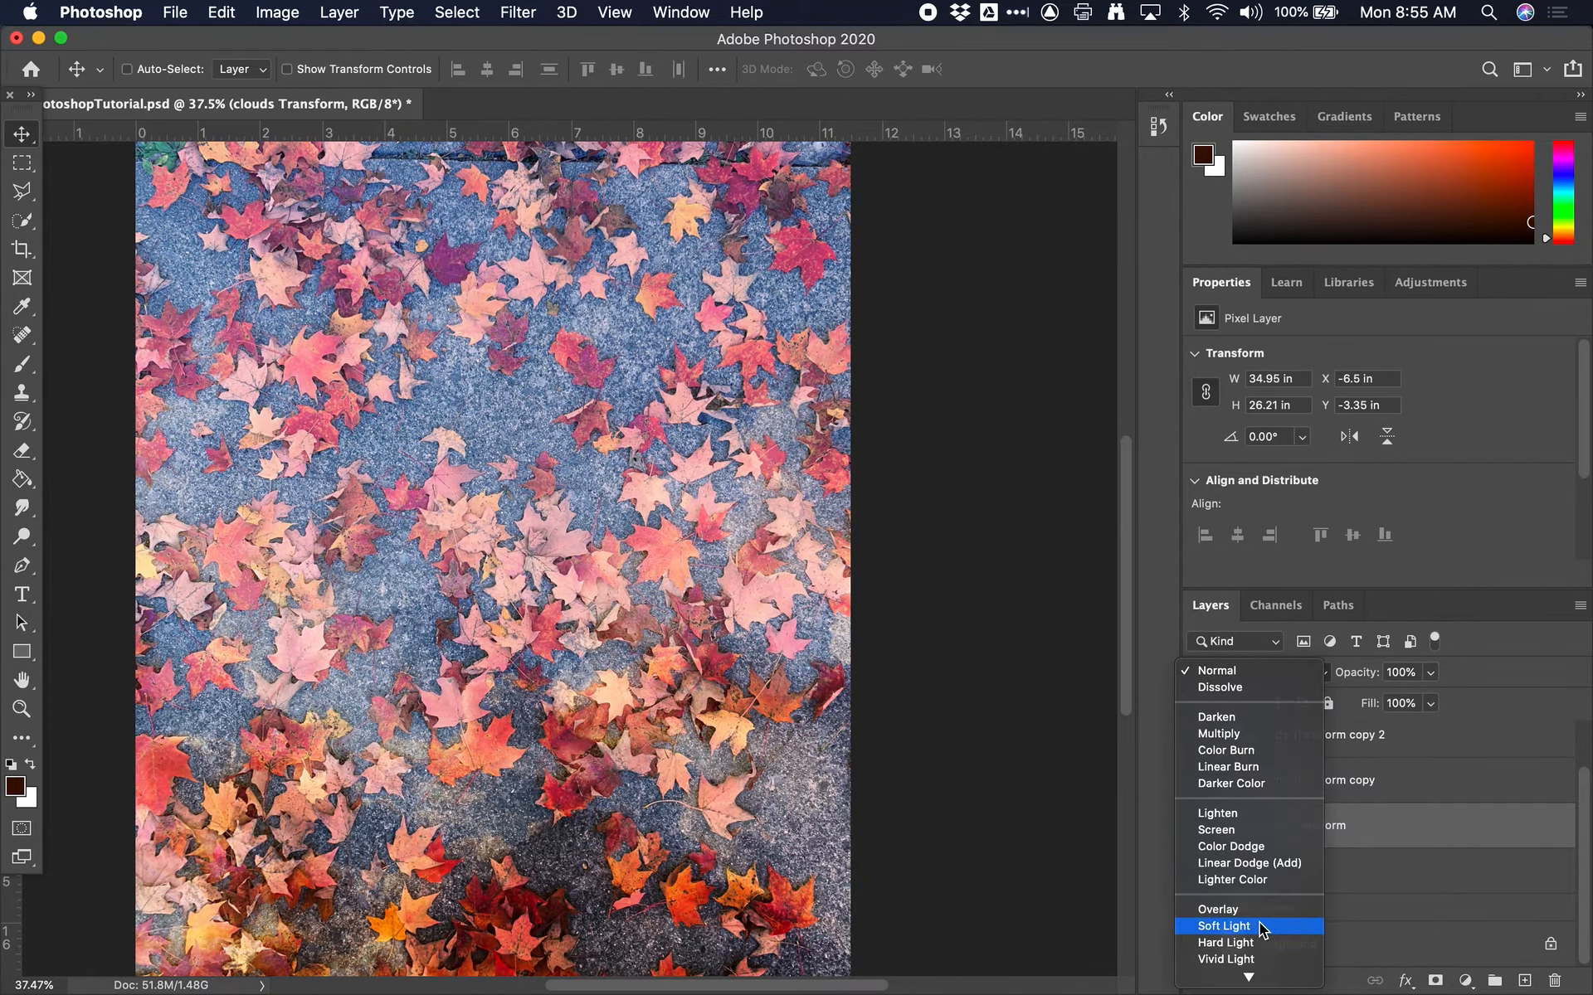
{"action": "left_click", "coordinate": [1259, 923]}
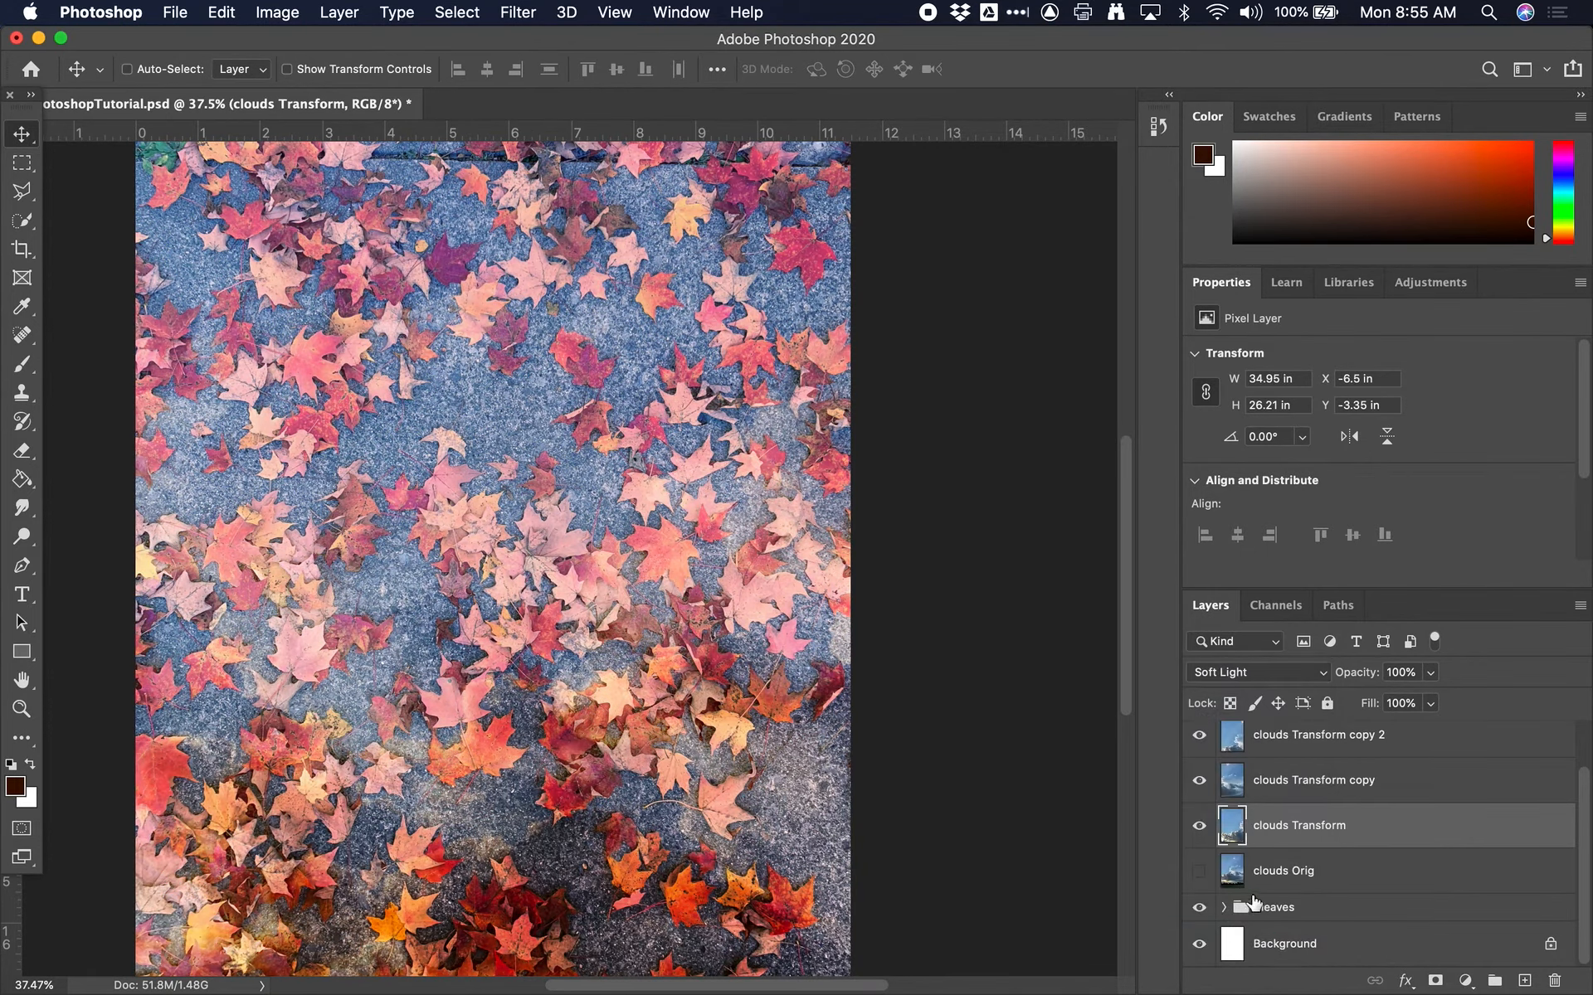
Show the hidden clouds Orig and clouds diggerence layers
{"action": "left_click", "coordinate": [1199, 871]}
{"action": "left_click", "coordinate": [1311, 880]}
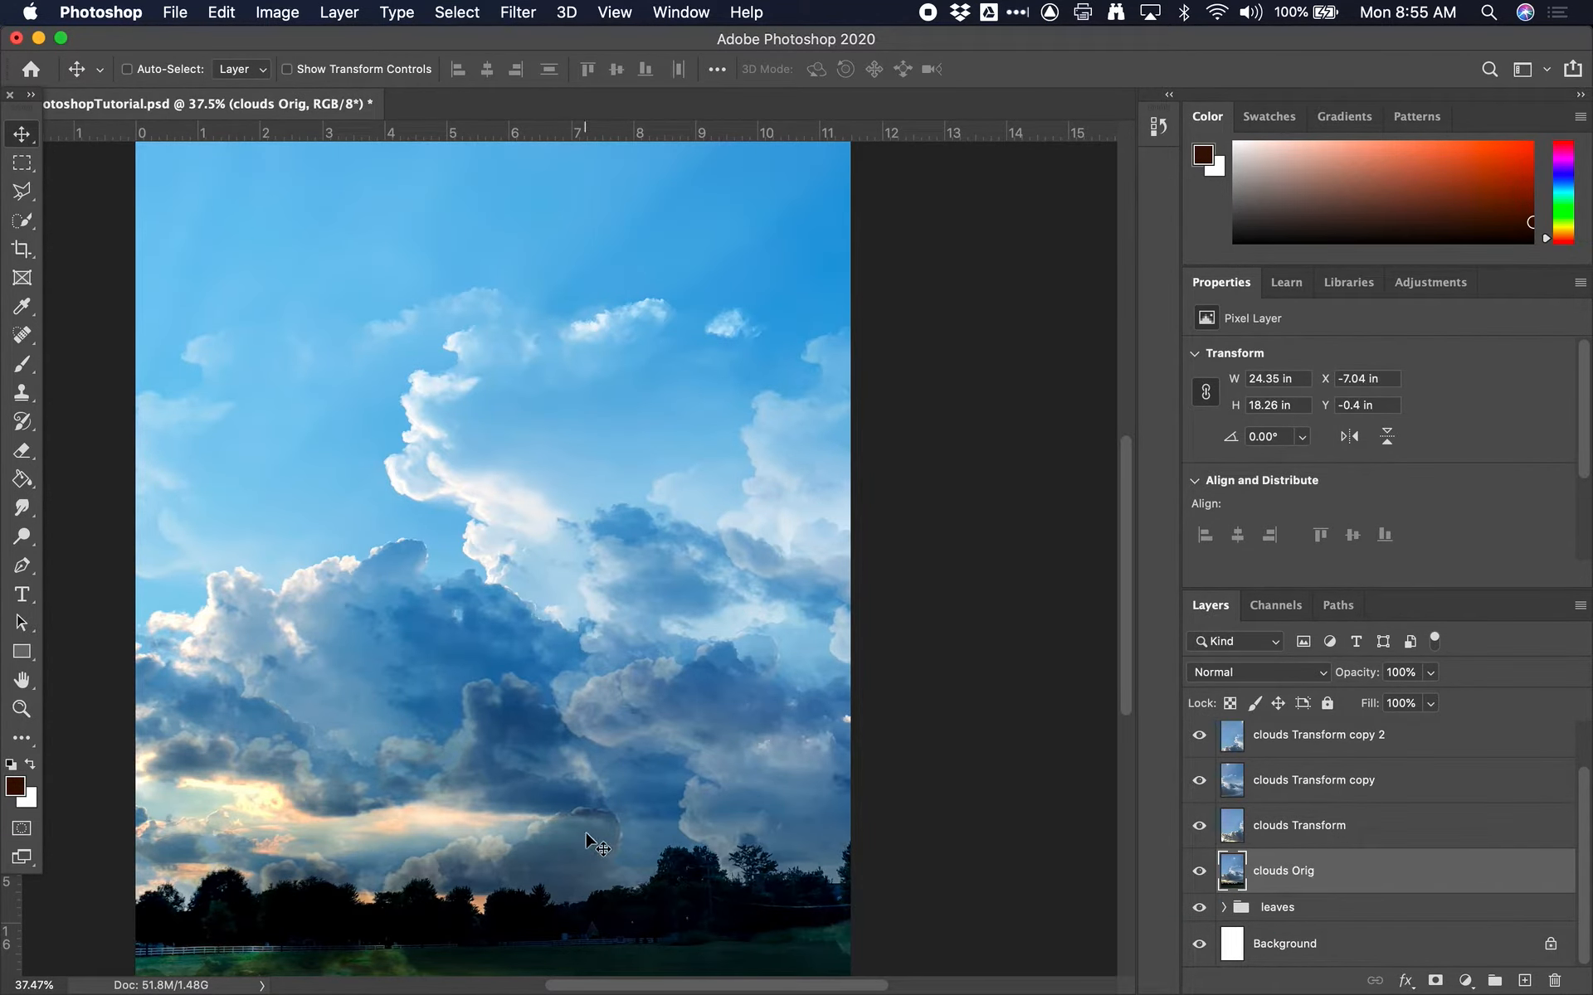
{"action": "scroll", "coordinate": [1281, 886], "scroll_direction": "up", "scroll_amount": 1}
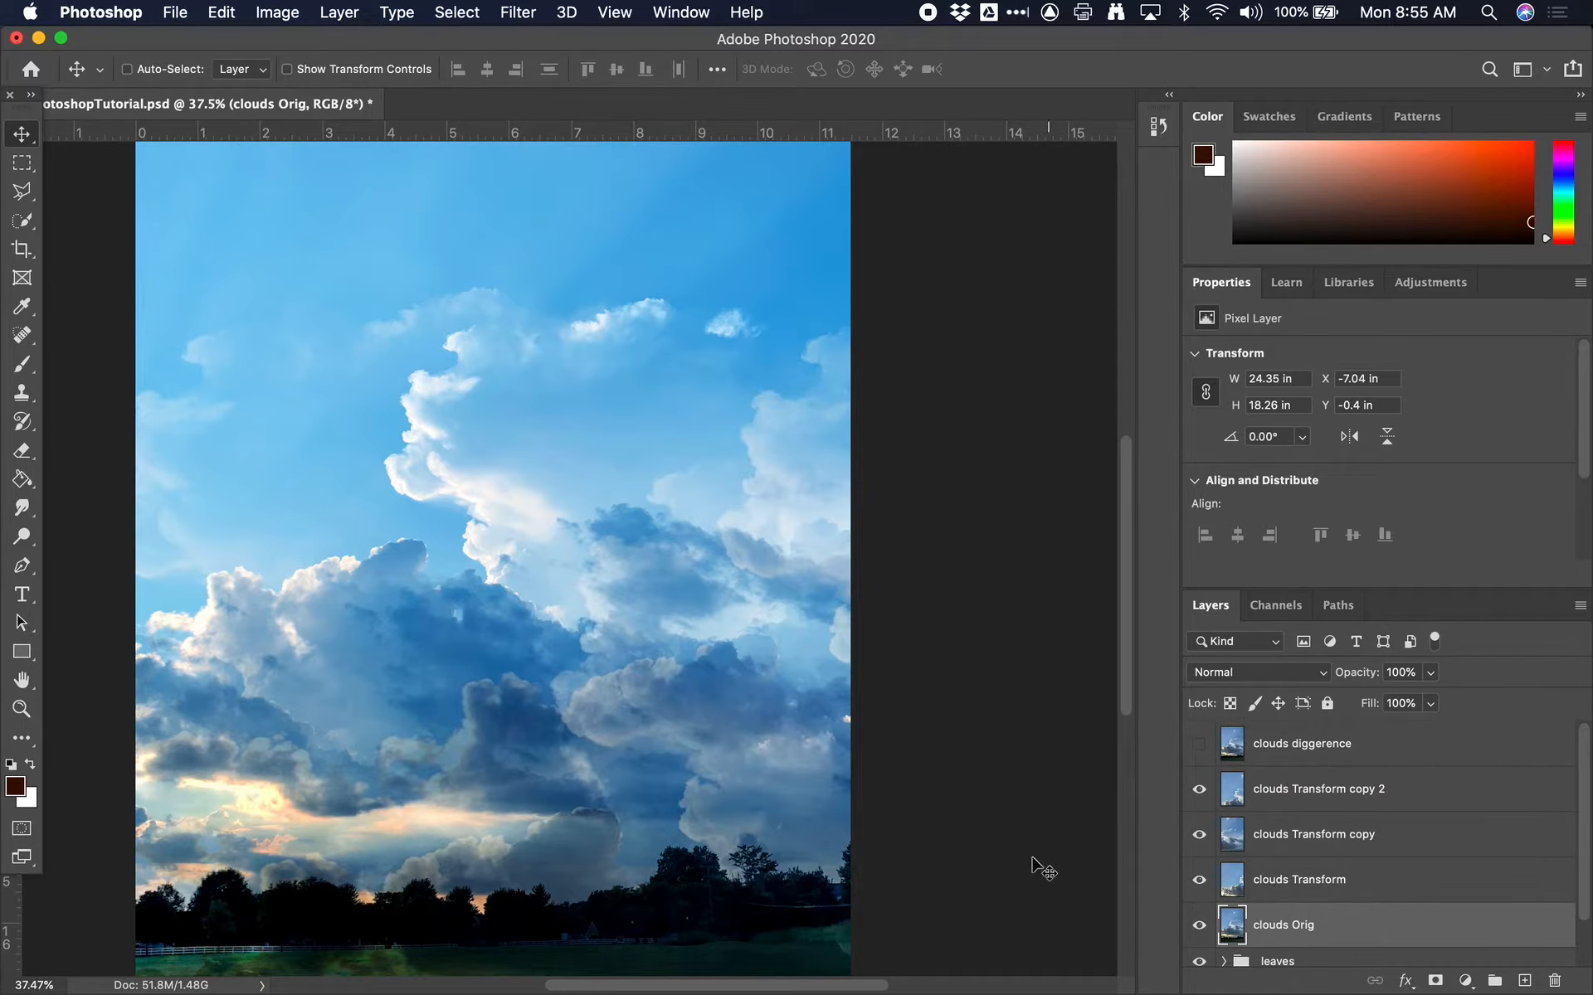
{"action": "left_click", "coordinate": [1200, 746]}
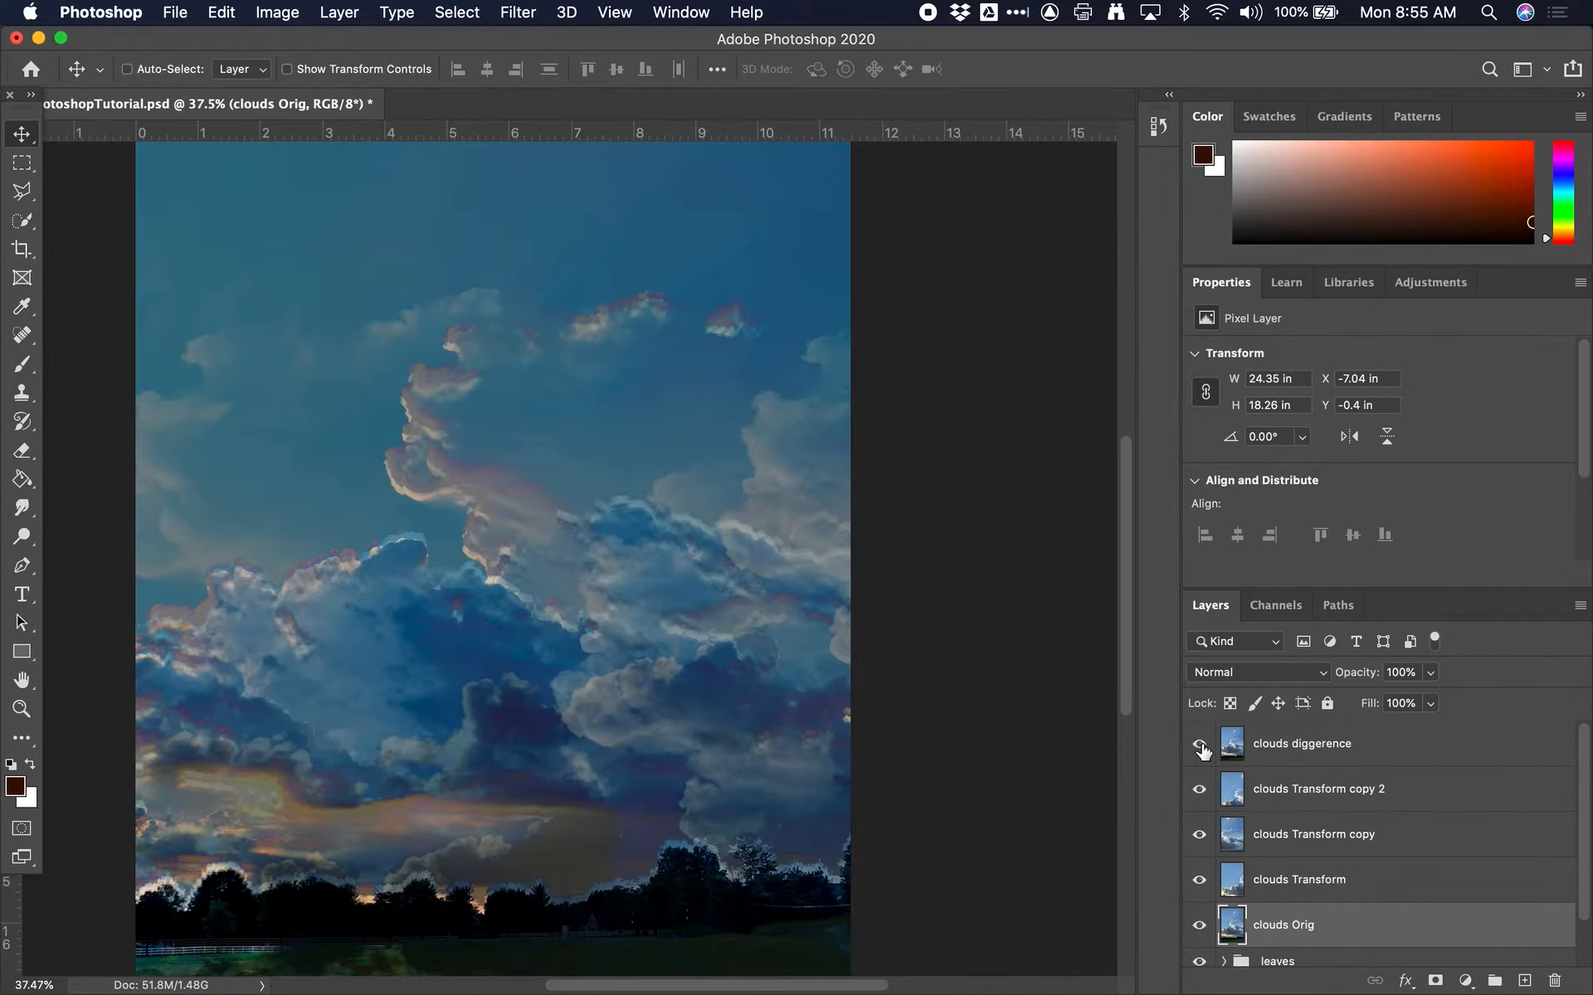
Set the clouds diggerence layer's blend mode to Vivid Light
{"action": "left_click", "coordinate": [1303, 756]}
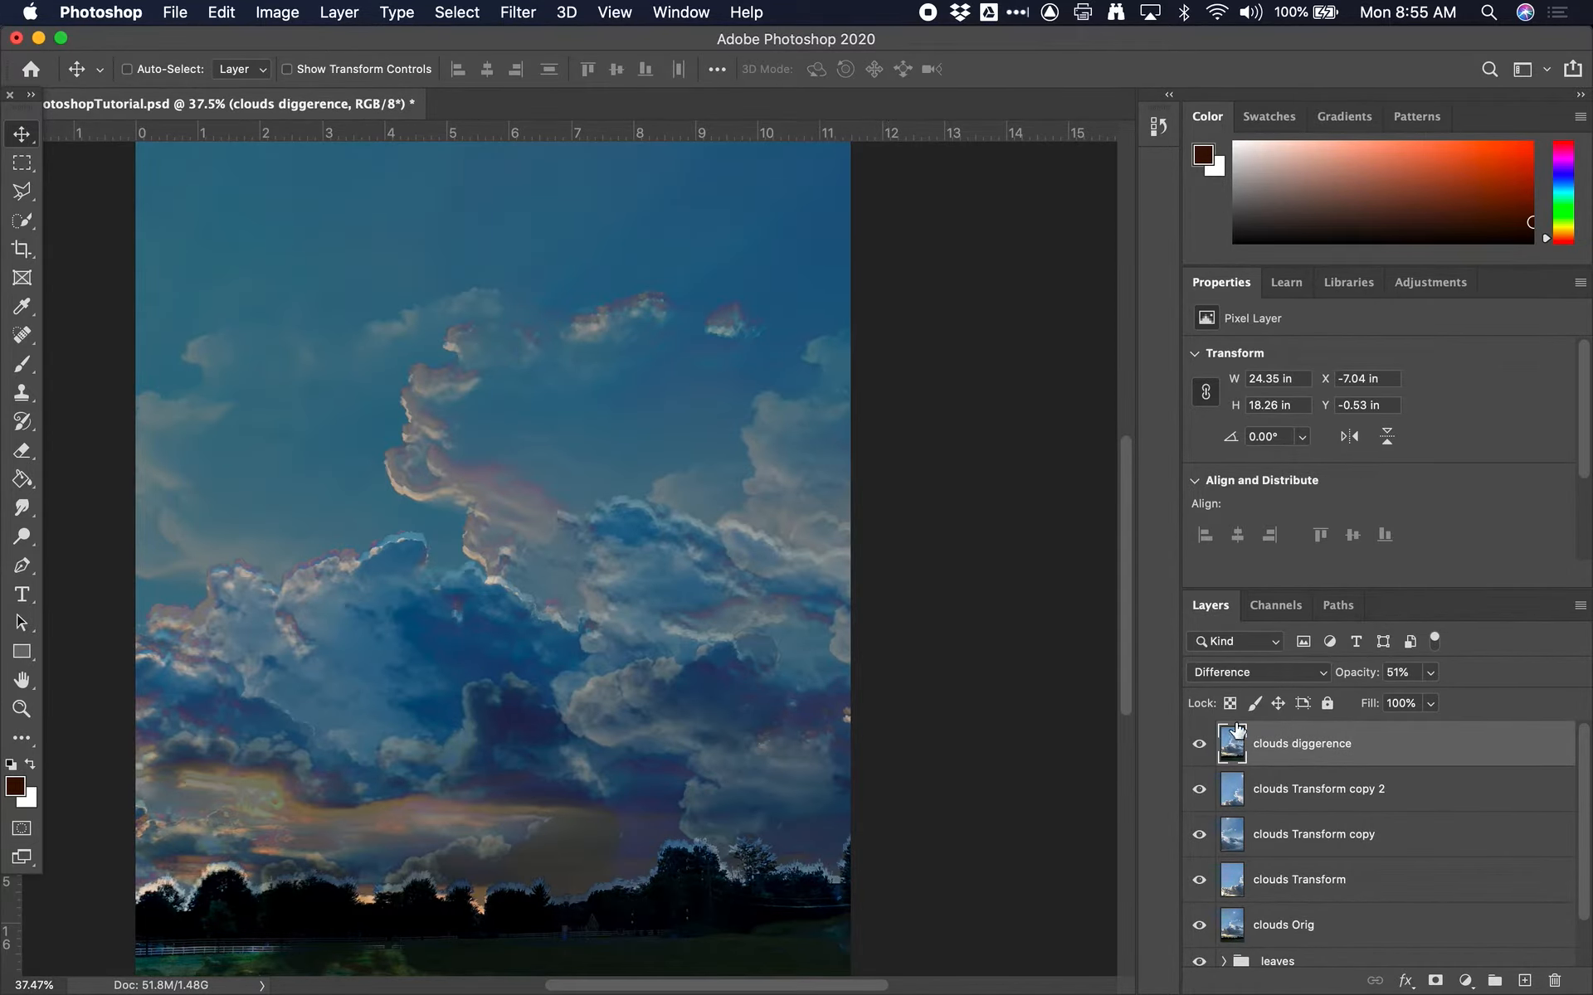
{"action": "left_click", "coordinate": [1282, 674]}
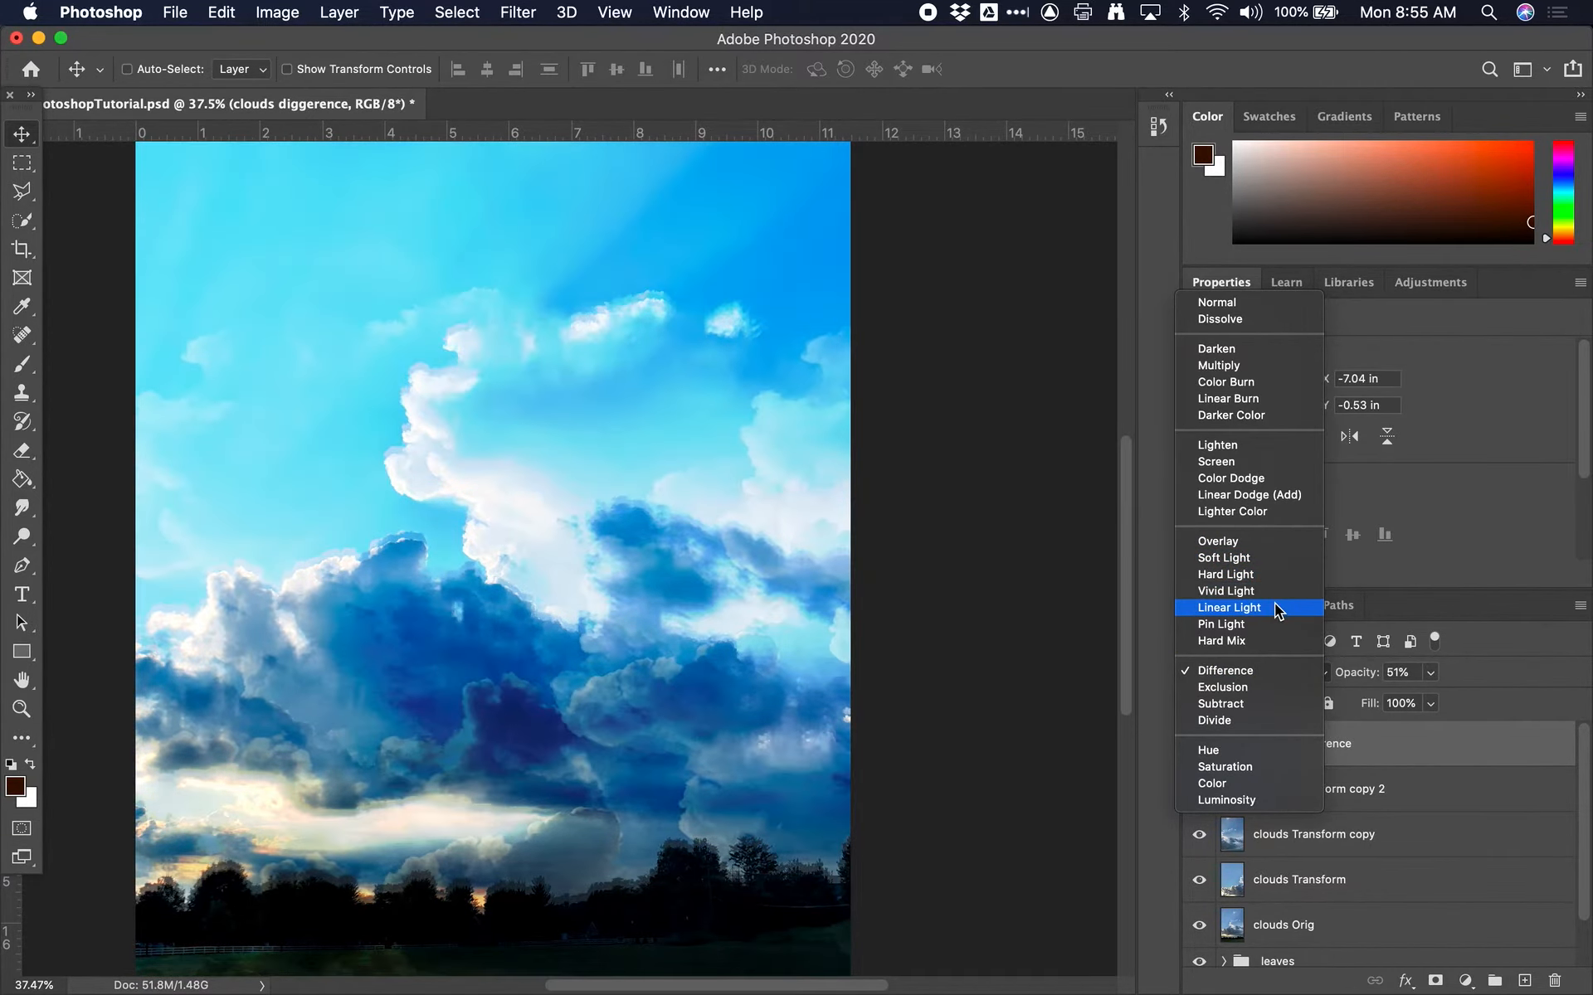
{"action": "left_click", "coordinate": [1274, 584]}
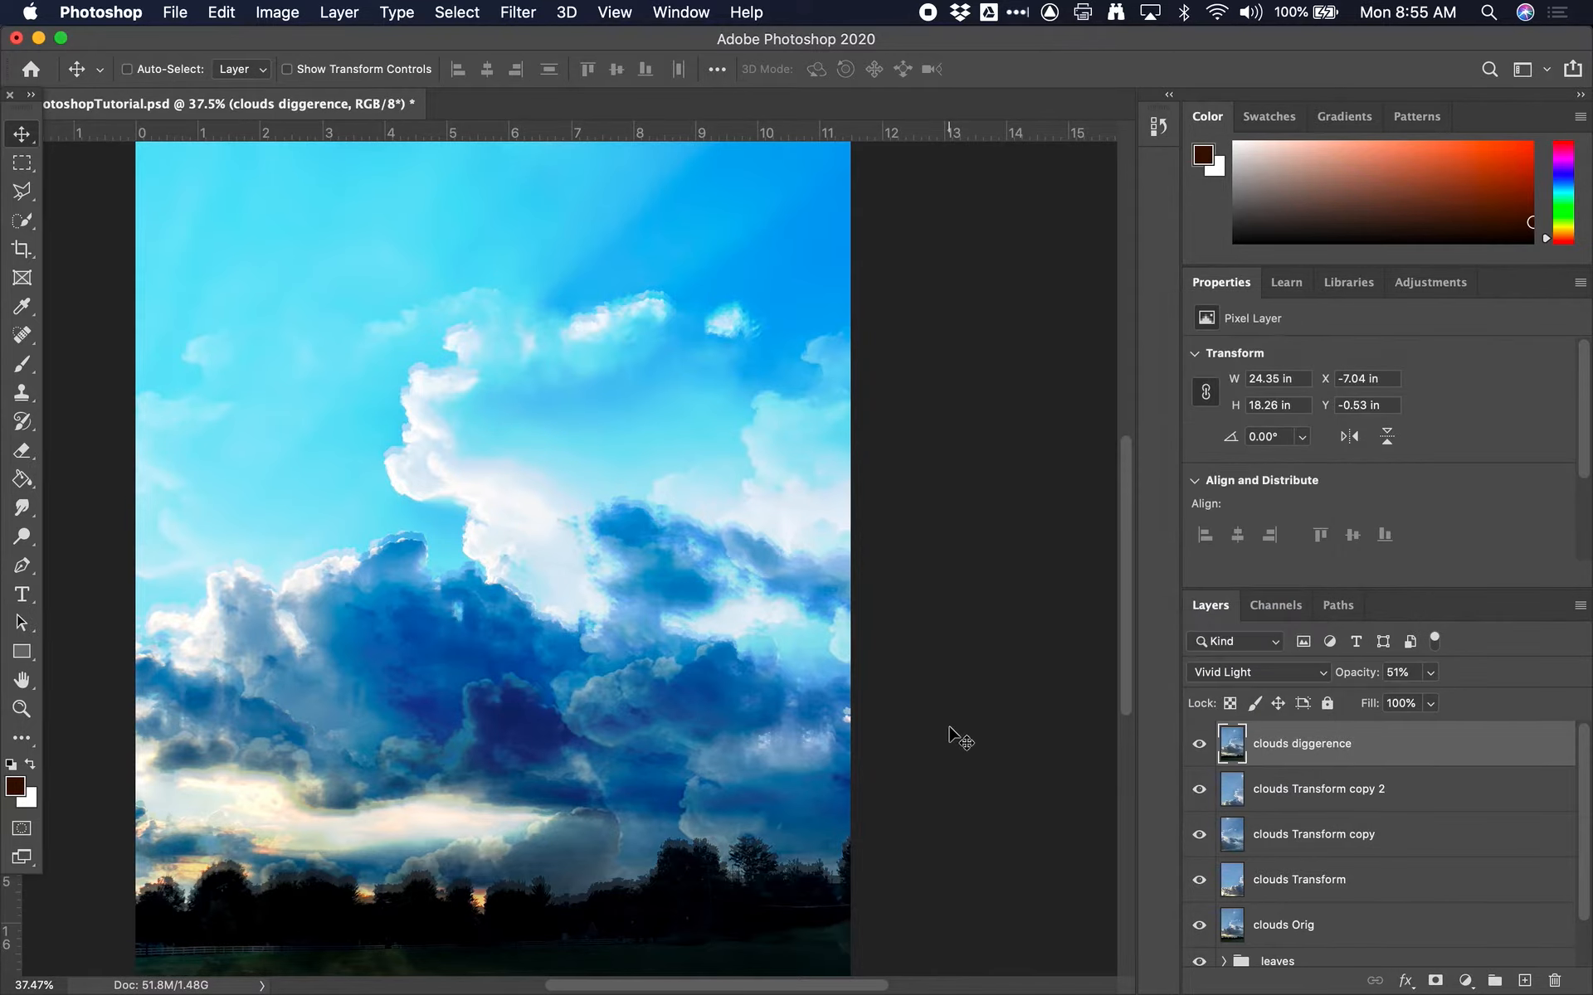
Hide the leaves group below the cloud layers
{"action": "scroll", "coordinate": [949, 737], "scroll_direction": "down", "scroll_amount": 2}
{"action": "scroll", "coordinate": [950, 737], "scroll_direction": "down", "scroll_amount": 2}
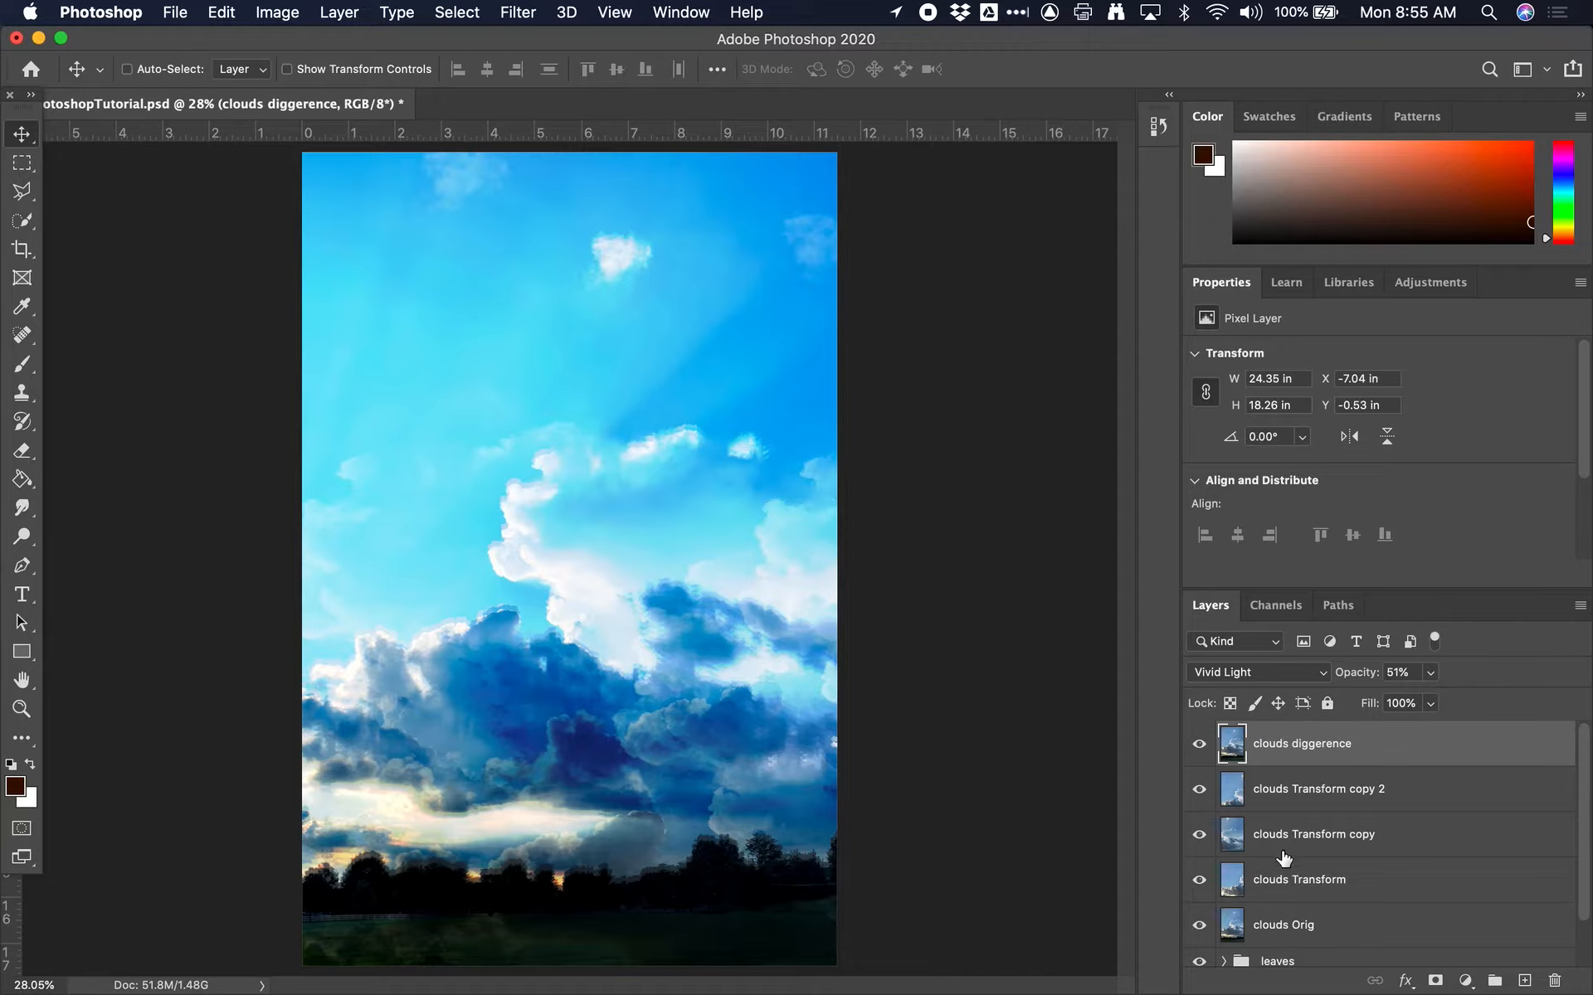
{"action": "left_click", "coordinate": [1200, 965]}
{"action": "scroll", "coordinate": [1236, 950], "scroll_direction": "down", "scroll_amount": 1}
{"action": "scroll", "coordinate": [1236, 950], "scroll_direction": "up", "scroll_amount": 1}
{"action": "scroll", "coordinate": [1285, 946], "scroll_direction": "down", "scroll_amount": 1}
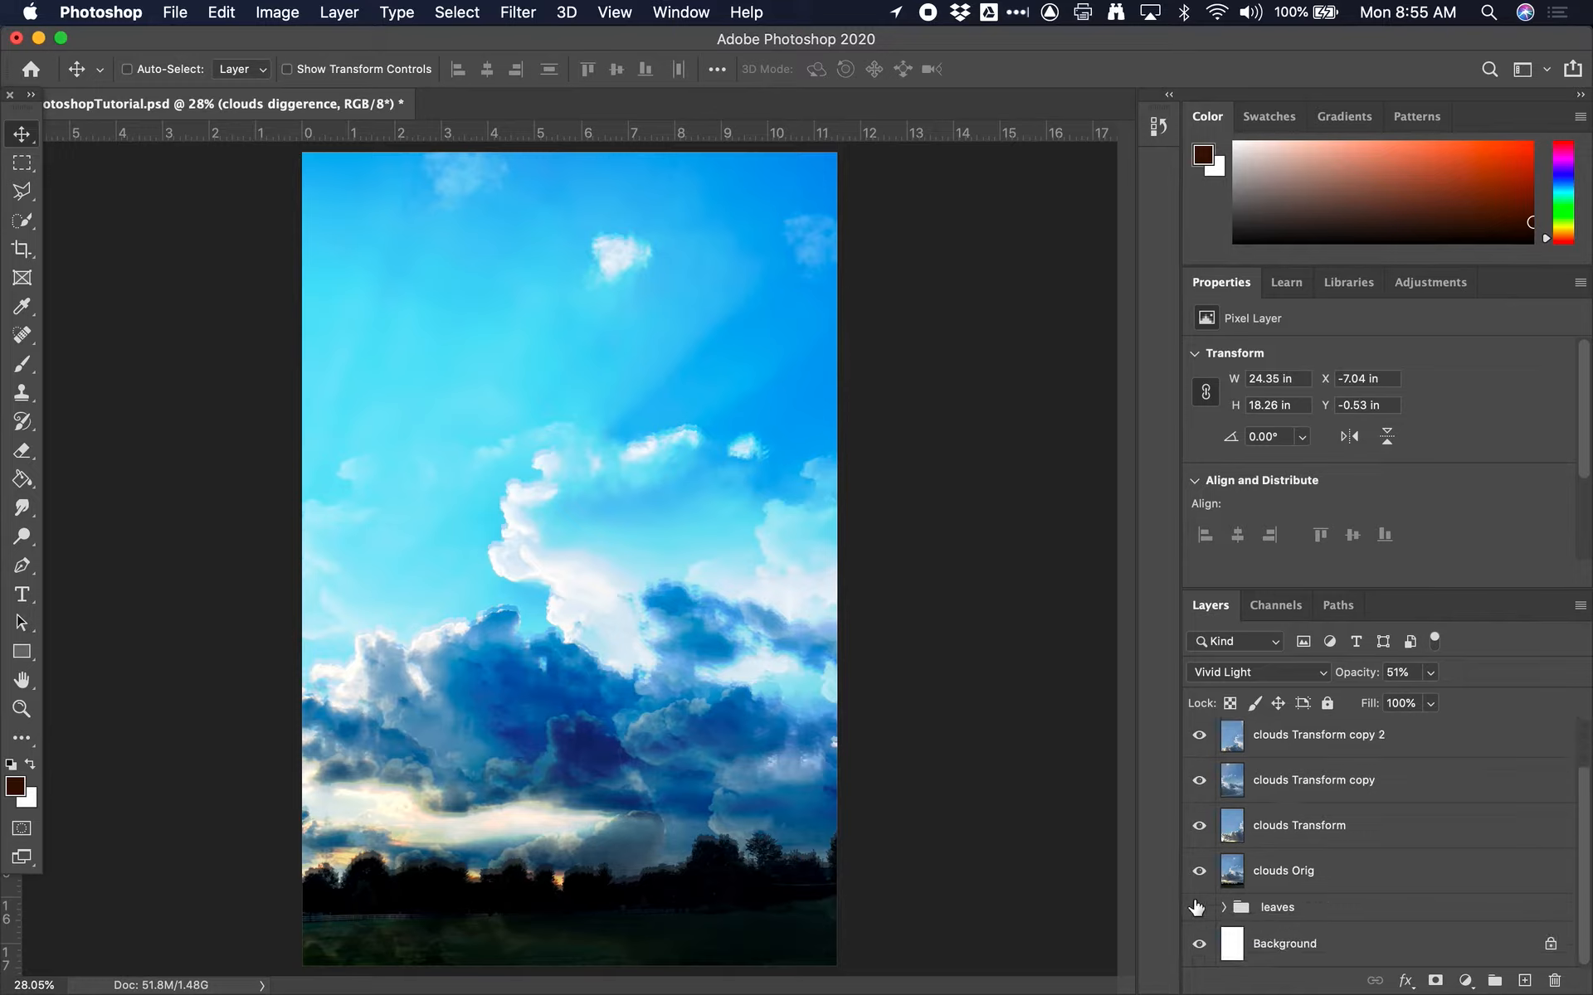
Offset only the clouds diggerence layer to about X -9.46 in, Y 0 in
{"action": "left_click", "coordinate": [1292, 879], "text": "shift"}
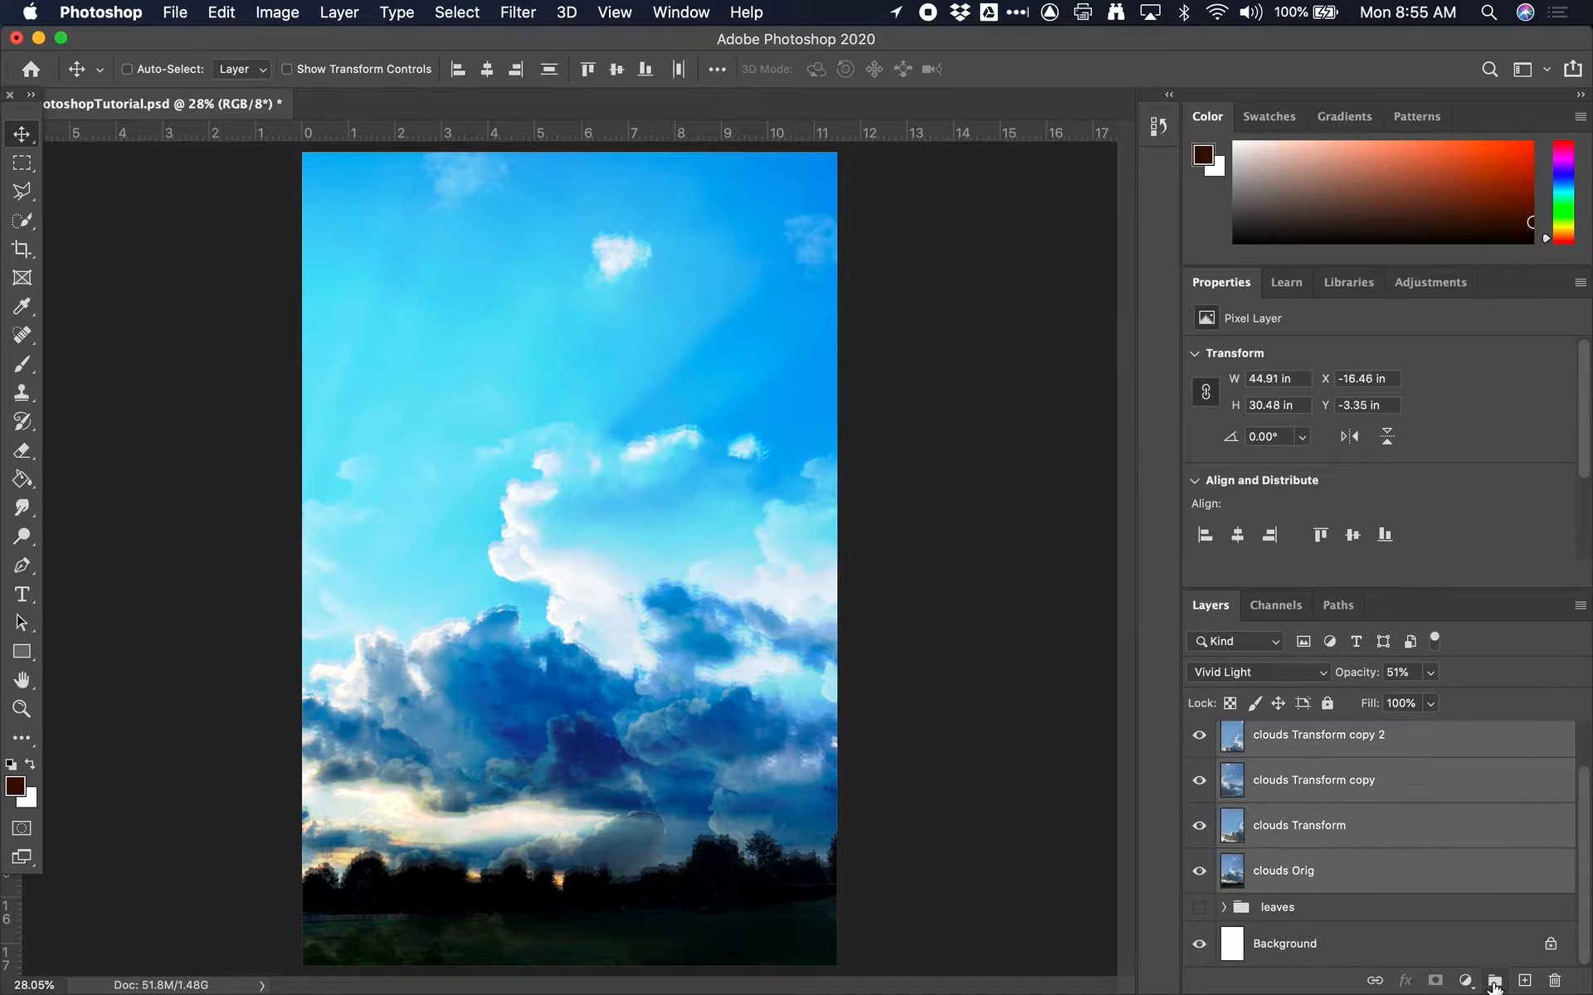
{"action": "scroll", "coordinate": [1384, 876], "scroll_direction": "up", "scroll_amount": 3}
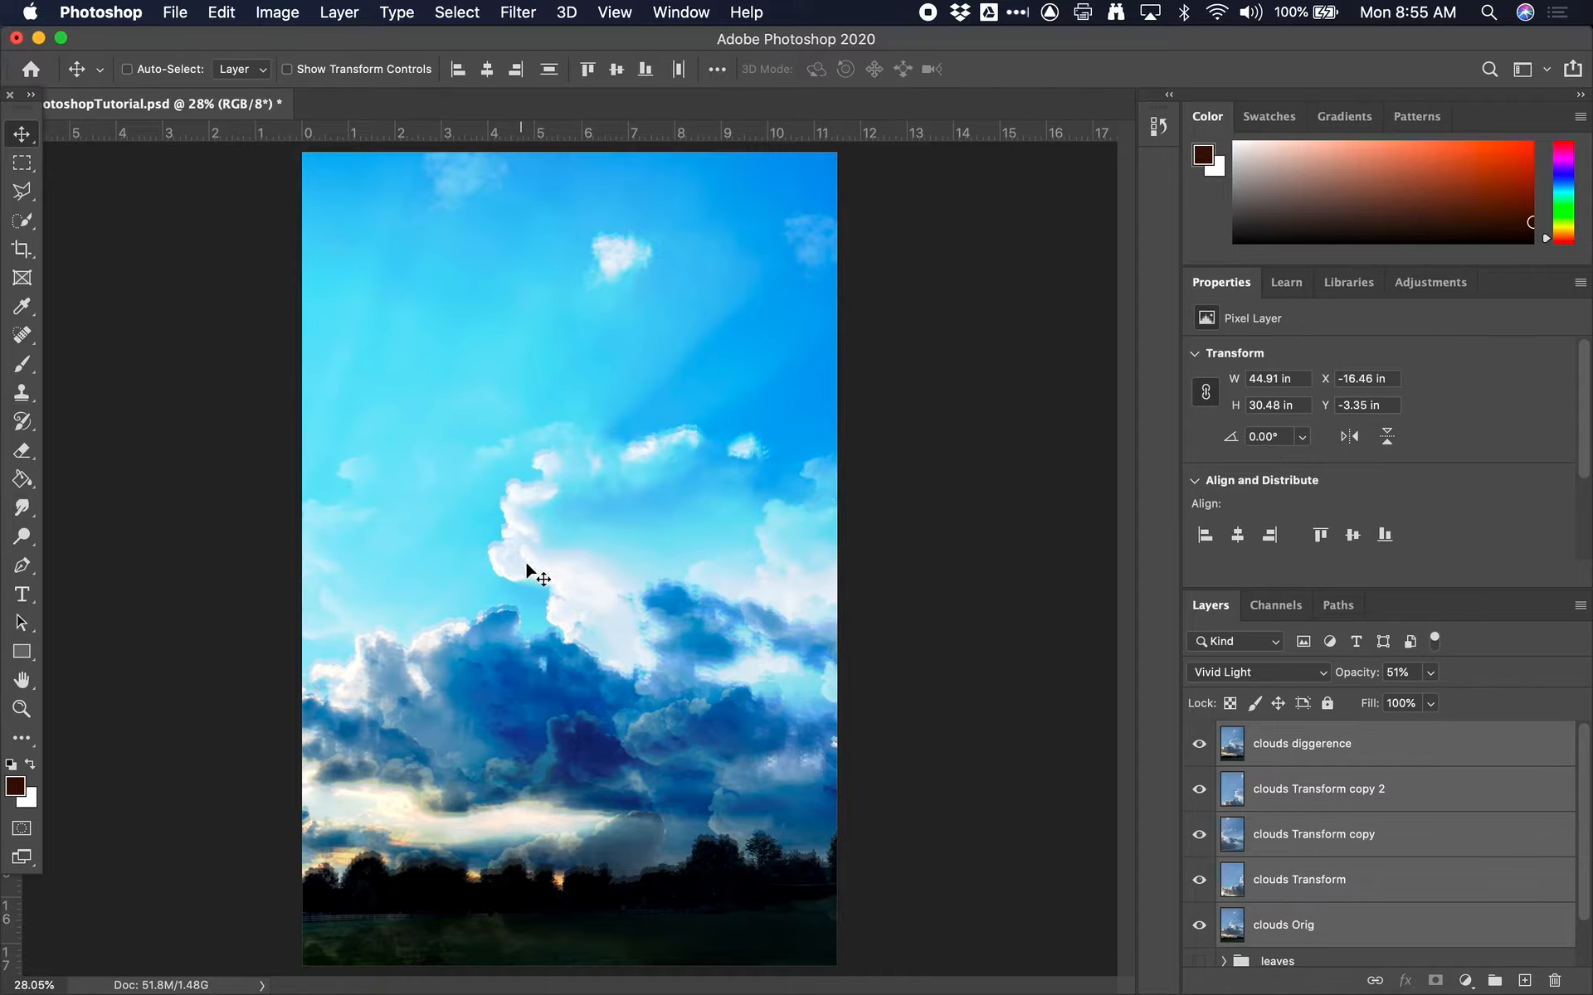
{"action": "left_click", "coordinate": [1296, 751]}
{"action": "left_click_drag", "start_coordinate": [851, 709], "coordinate": [653, 748]}
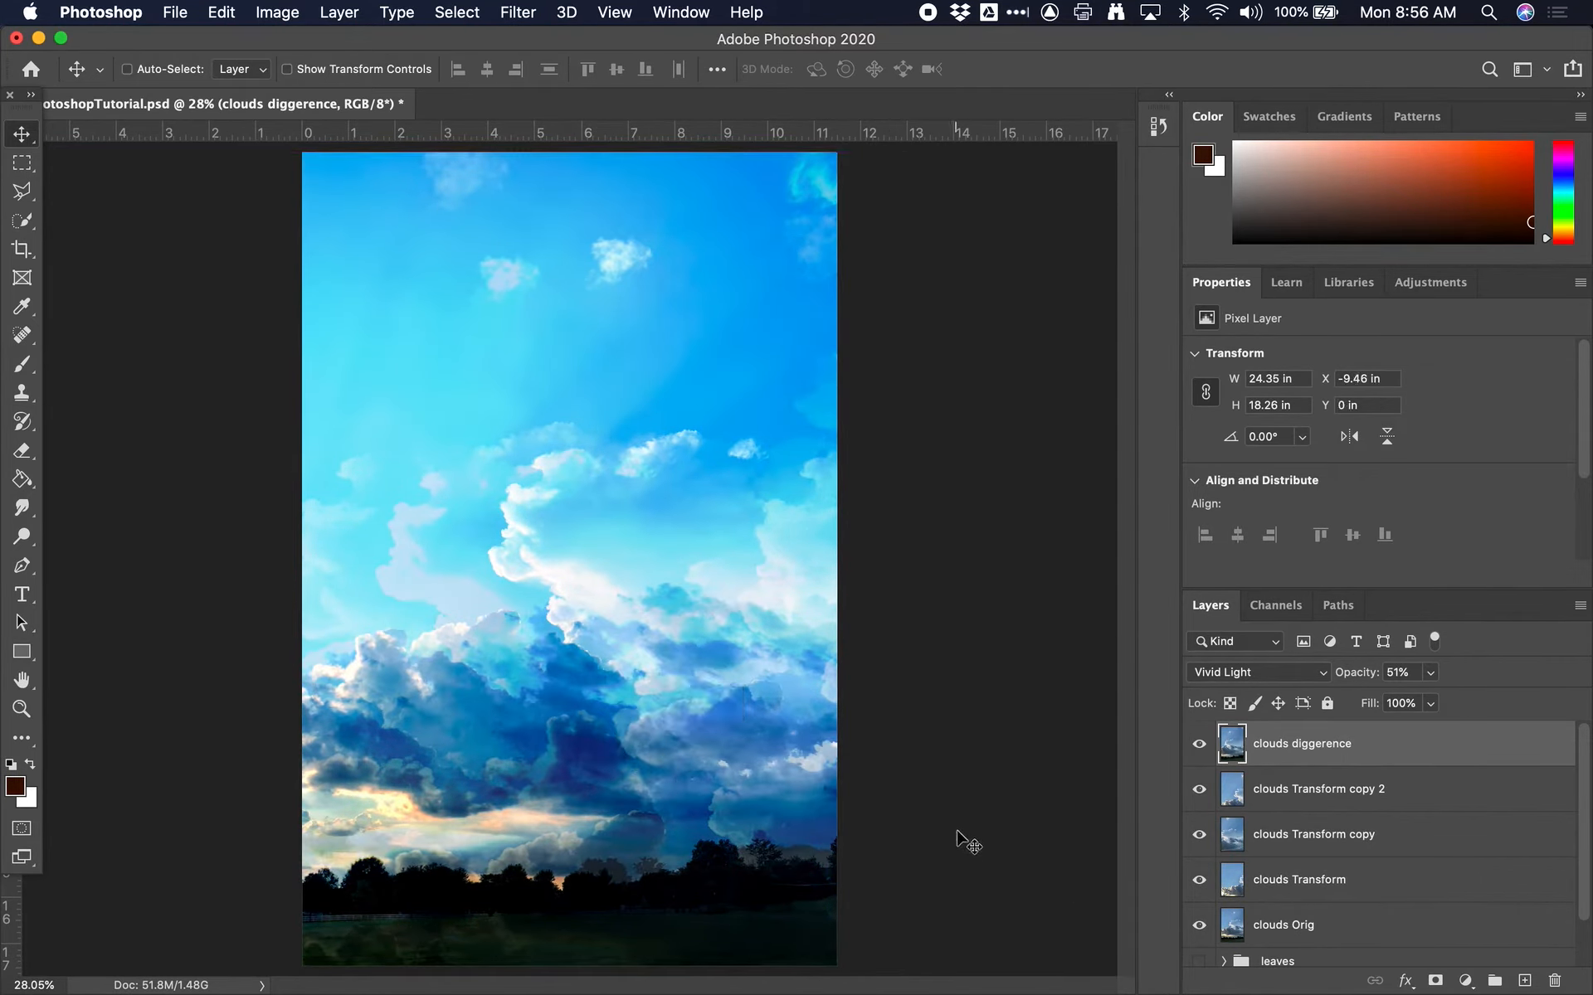
Merge the five cloud layers into a single layer and toggle its visibility to check the composite
{"action": "left_click", "coordinate": [1327, 924], "text": "shift"}
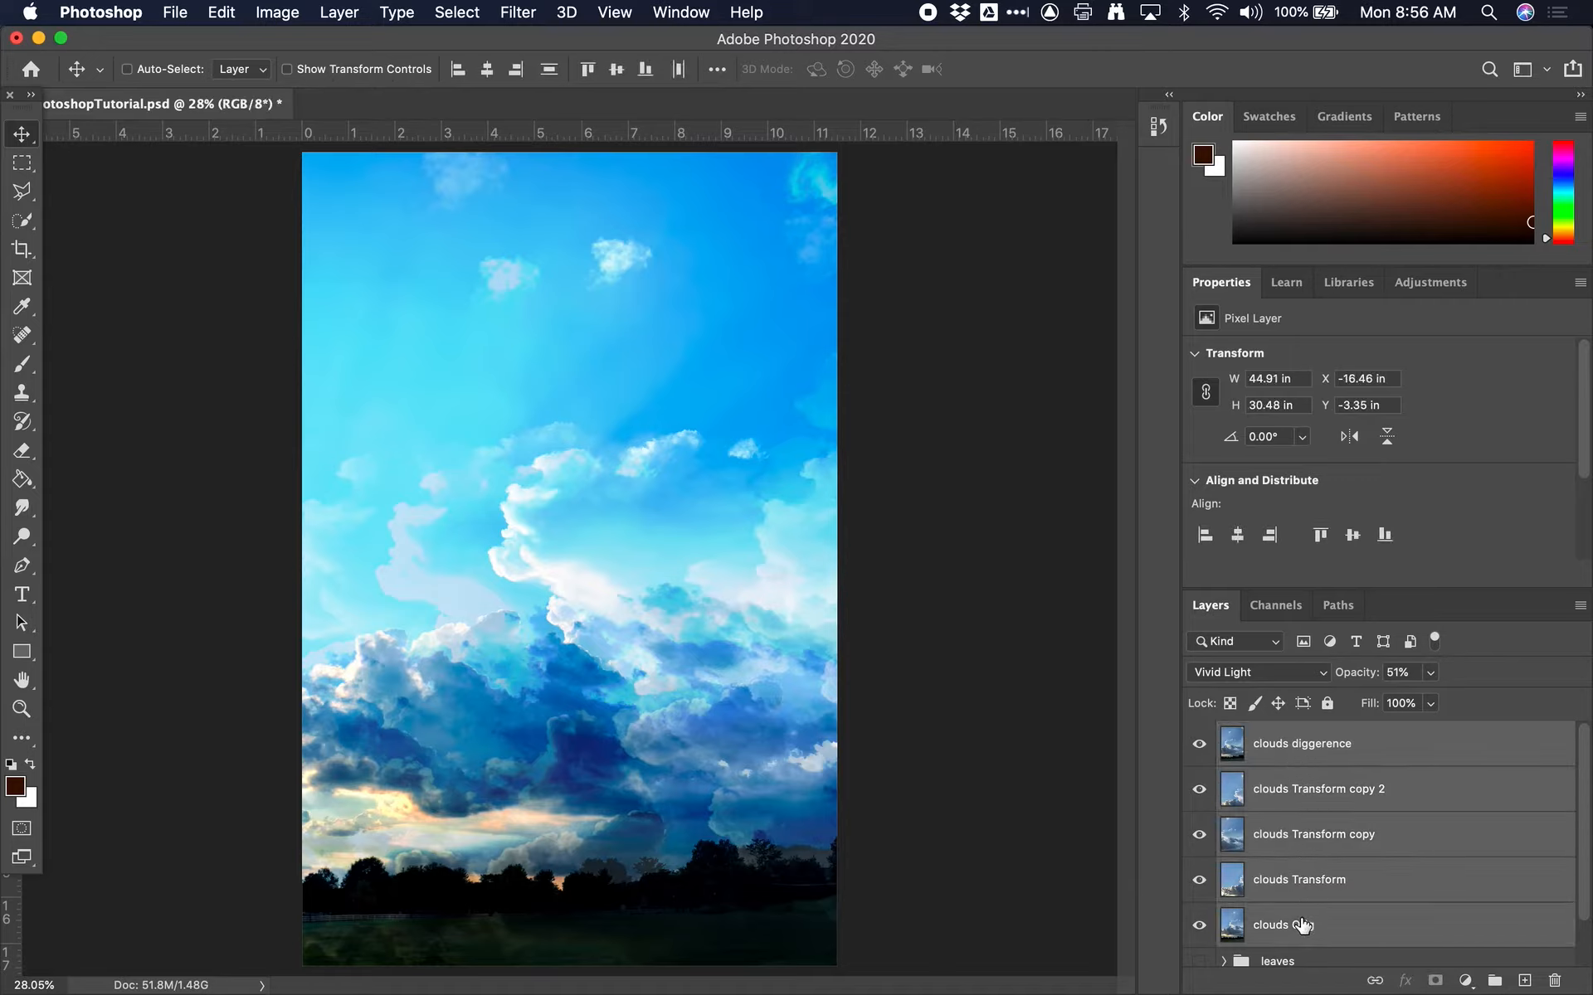
{"action": "key", "text": "super+g"}
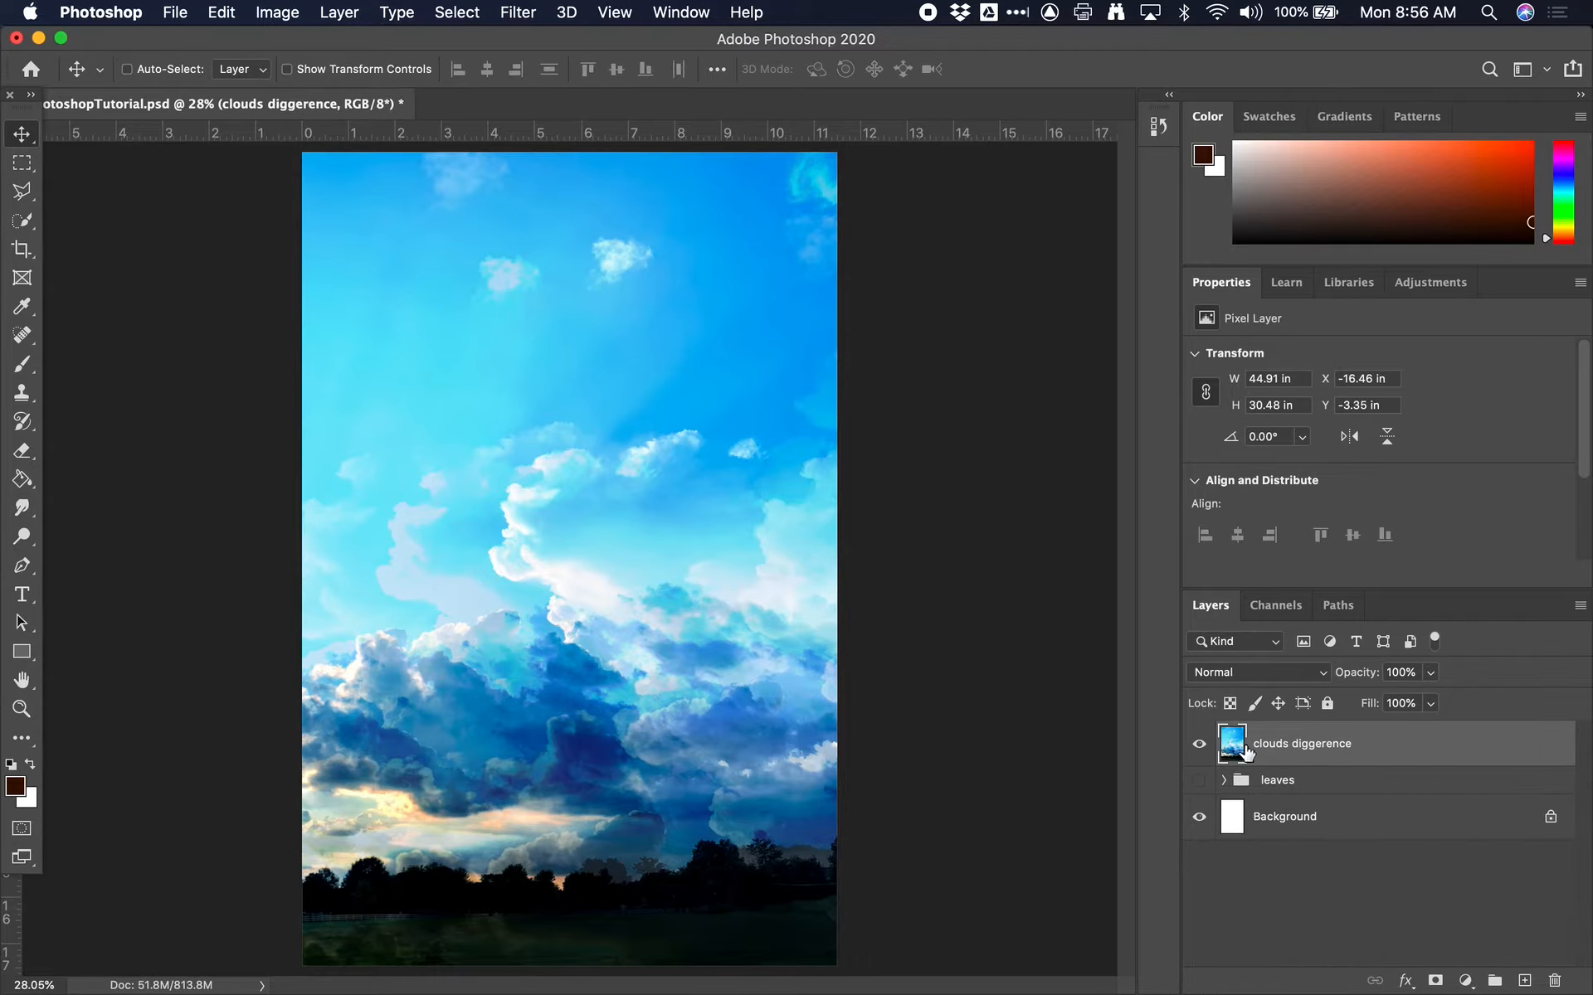
{"action": "left_click", "coordinate": [1199, 744]}
{"action": "left_click", "coordinate": [1198, 743]}
Try moving the merged clouds layer, undo the move, and try scaling it down and repositioning it with Free Transform
{"action": "left_click_drag", "start_coordinate": [568, 524], "coordinate": [554, 449]}
{"action": "key", "text": "super+z"}
{"action": "key", "text": "super+minus"}
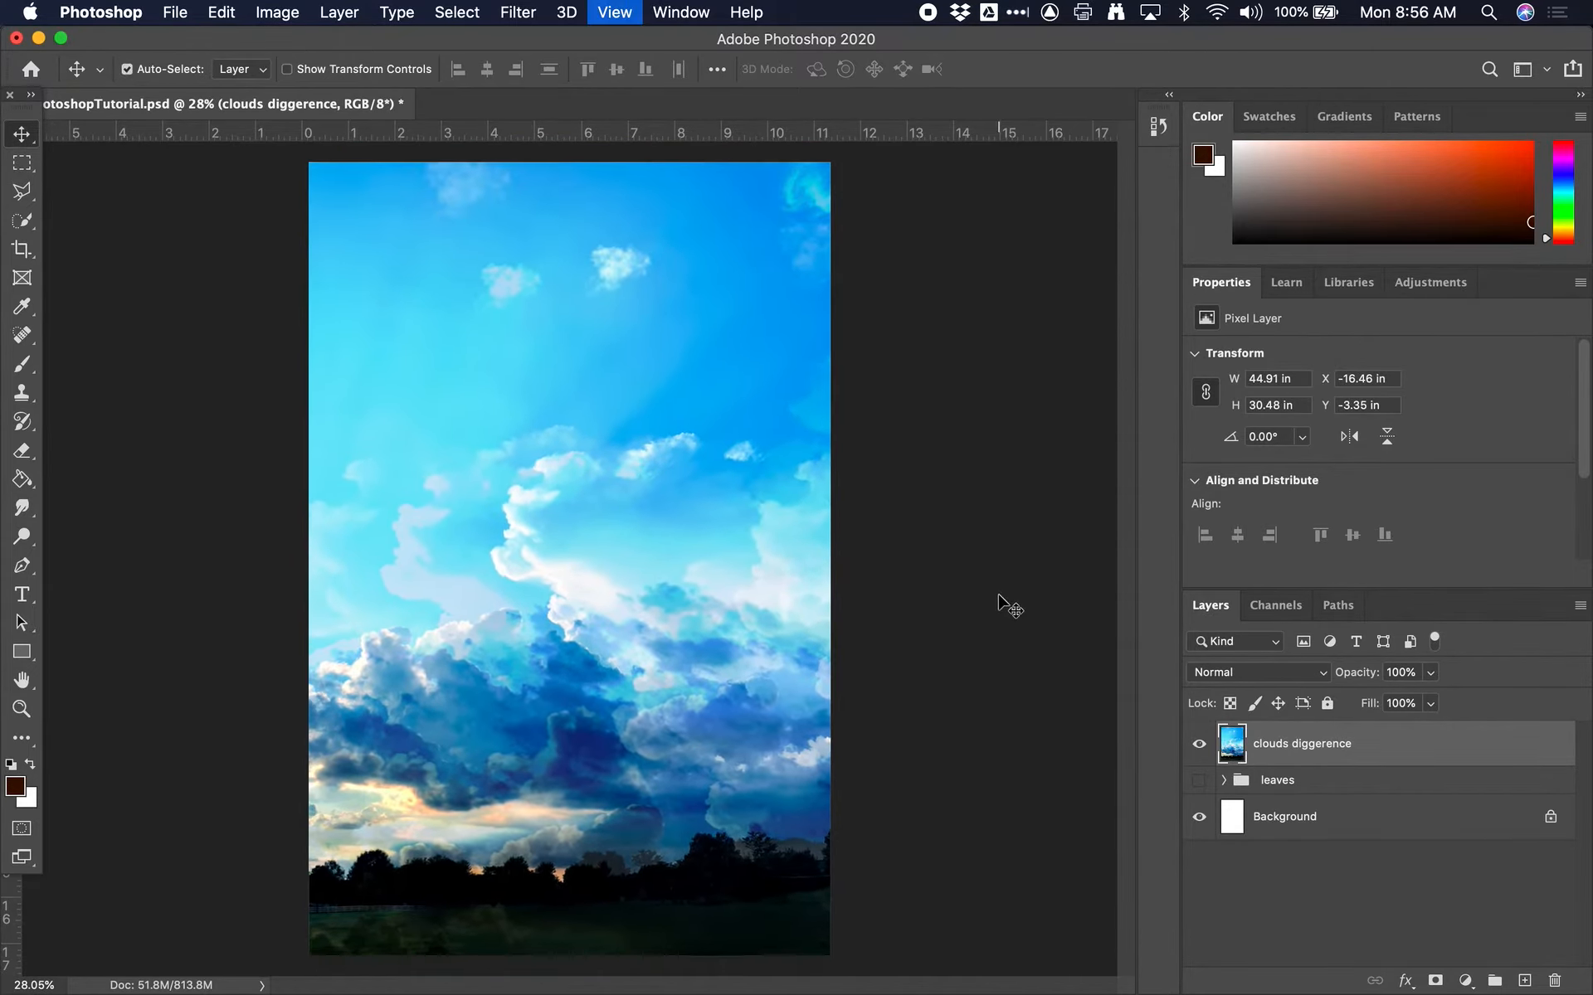
{"action": "key", "text": "super+minus"}
{"action": "key", "text": "super+minus"}
{"action": "key", "text": "super+t"}
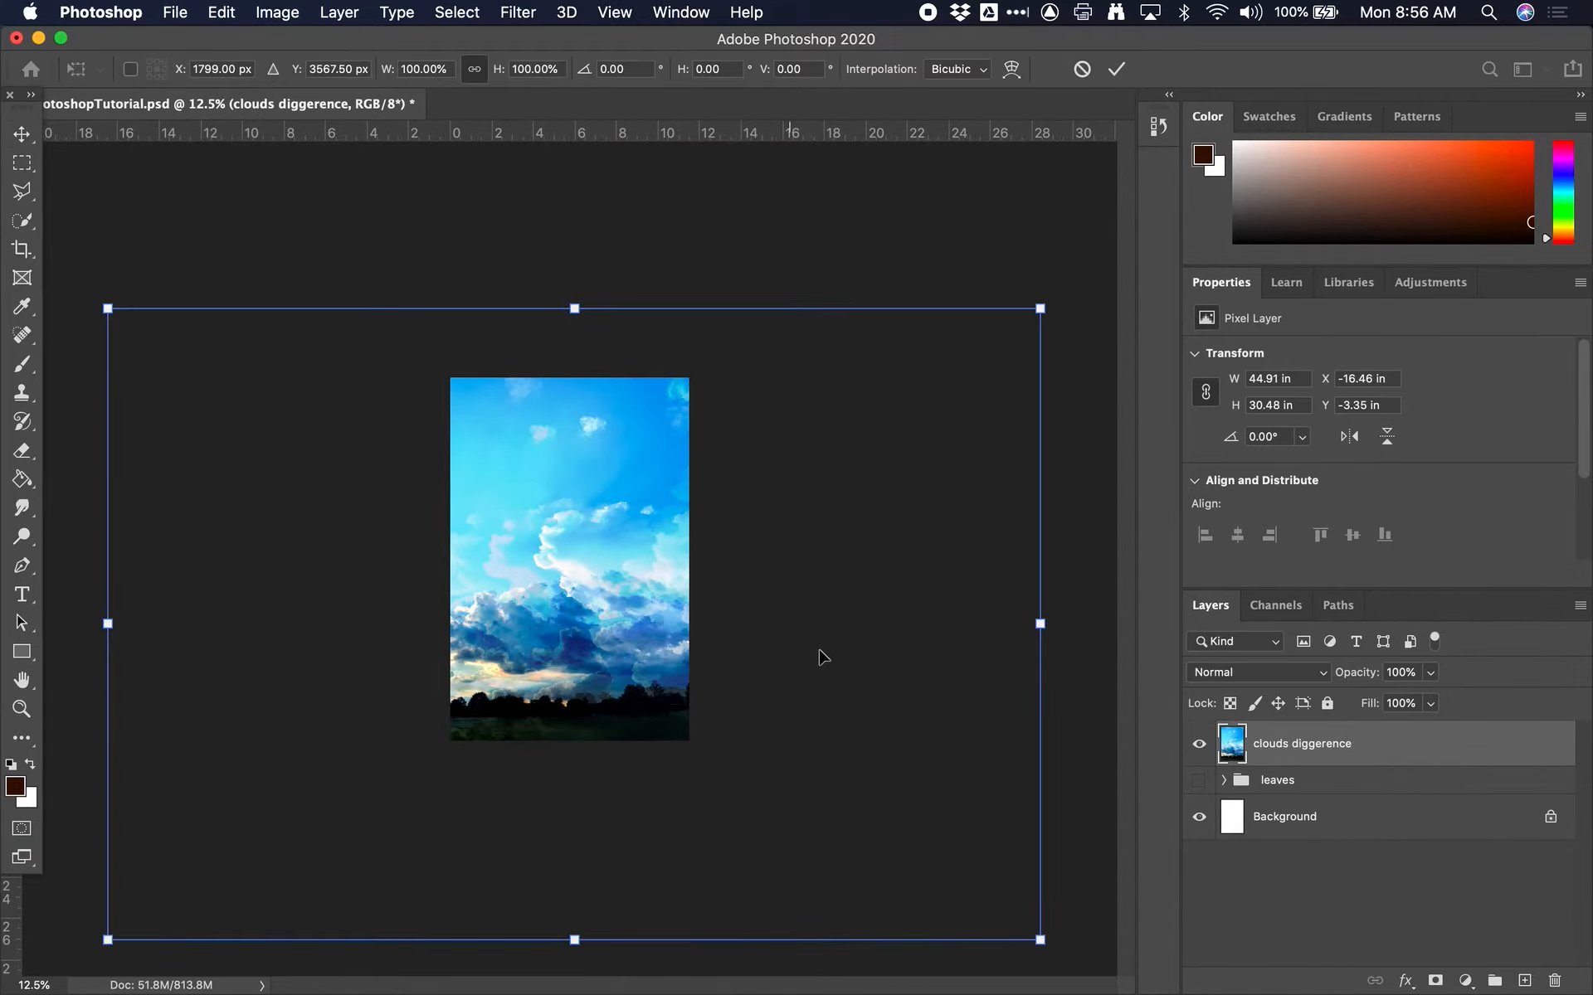
{"action": "left_click_drag", "start_coordinate": [1042, 942], "coordinate": [572, 650]}
{"action": "left_click_drag", "start_coordinate": [498, 606], "coordinate": [757, 690]}
{"action": "scroll", "coordinate": [616, 639], "scroll_direction": "up", "scroll_amount": 5}
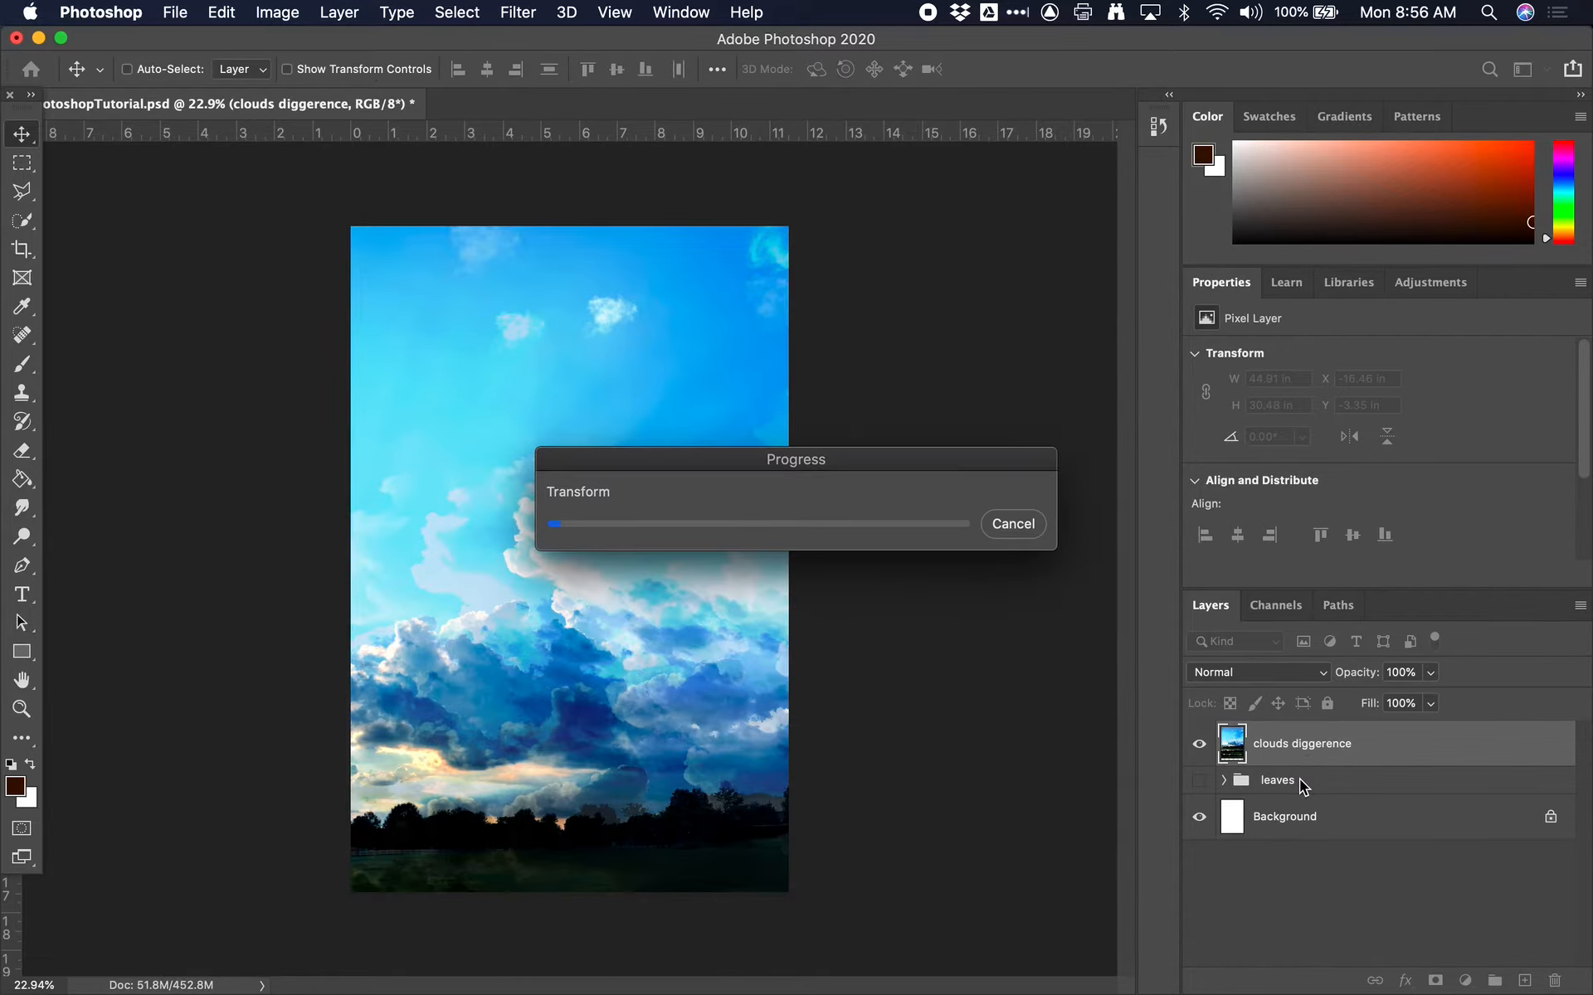
{"action": "key", "text": "super+Tab"}
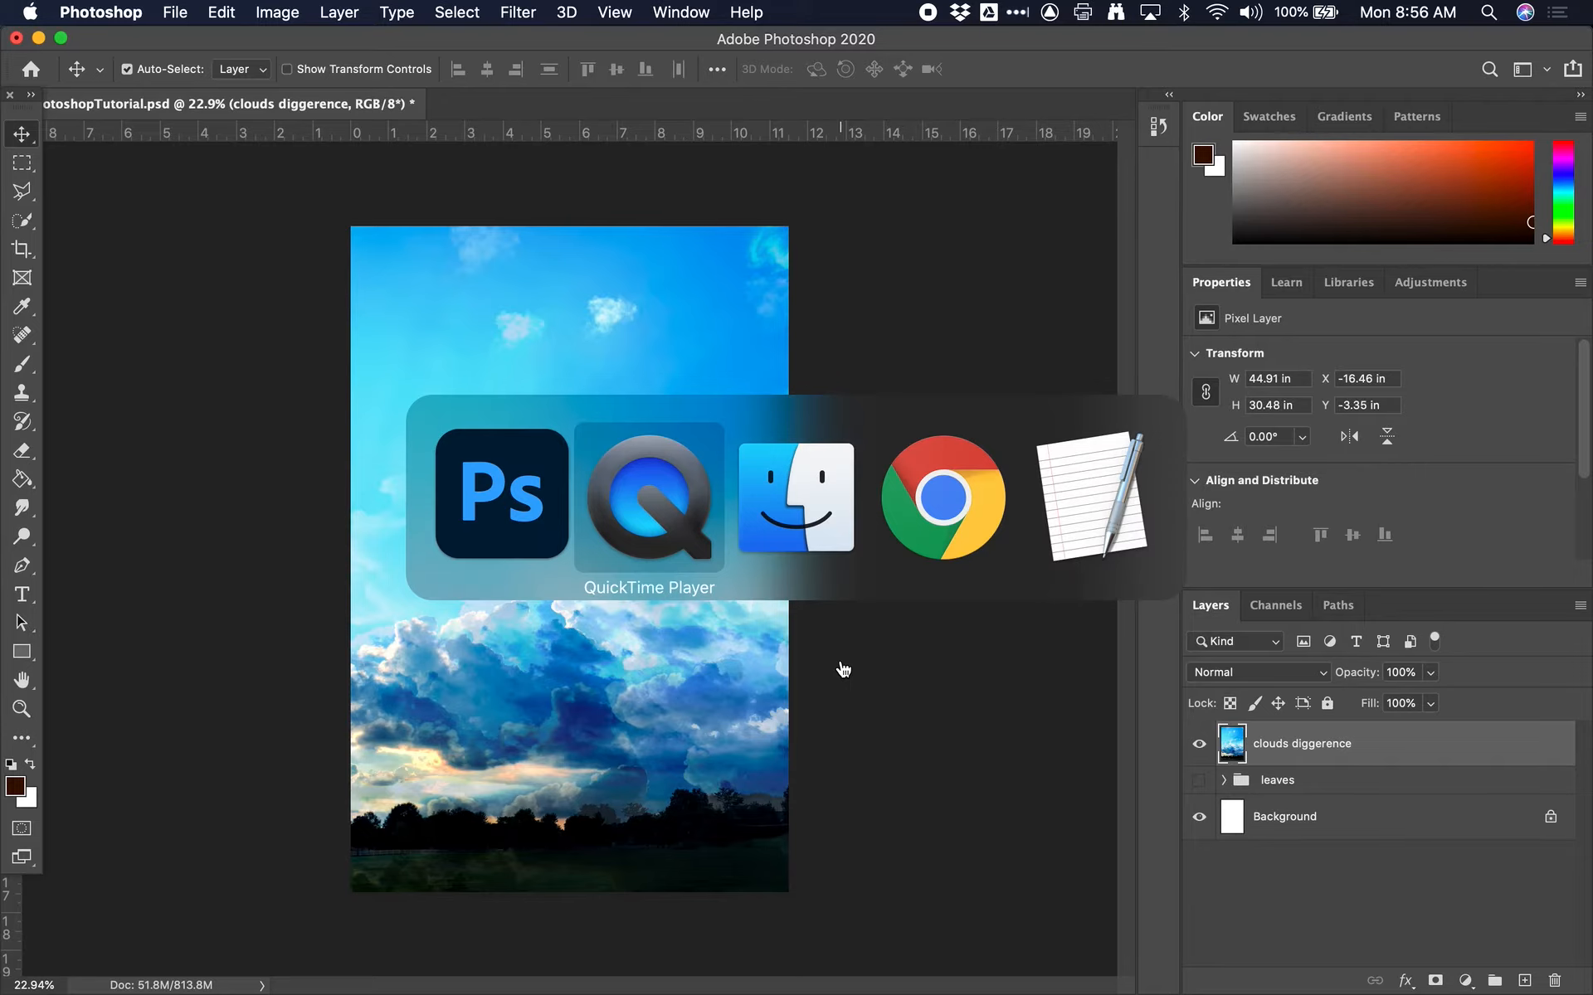
{"action": "mouse_move", "coordinate": [485, 988]}
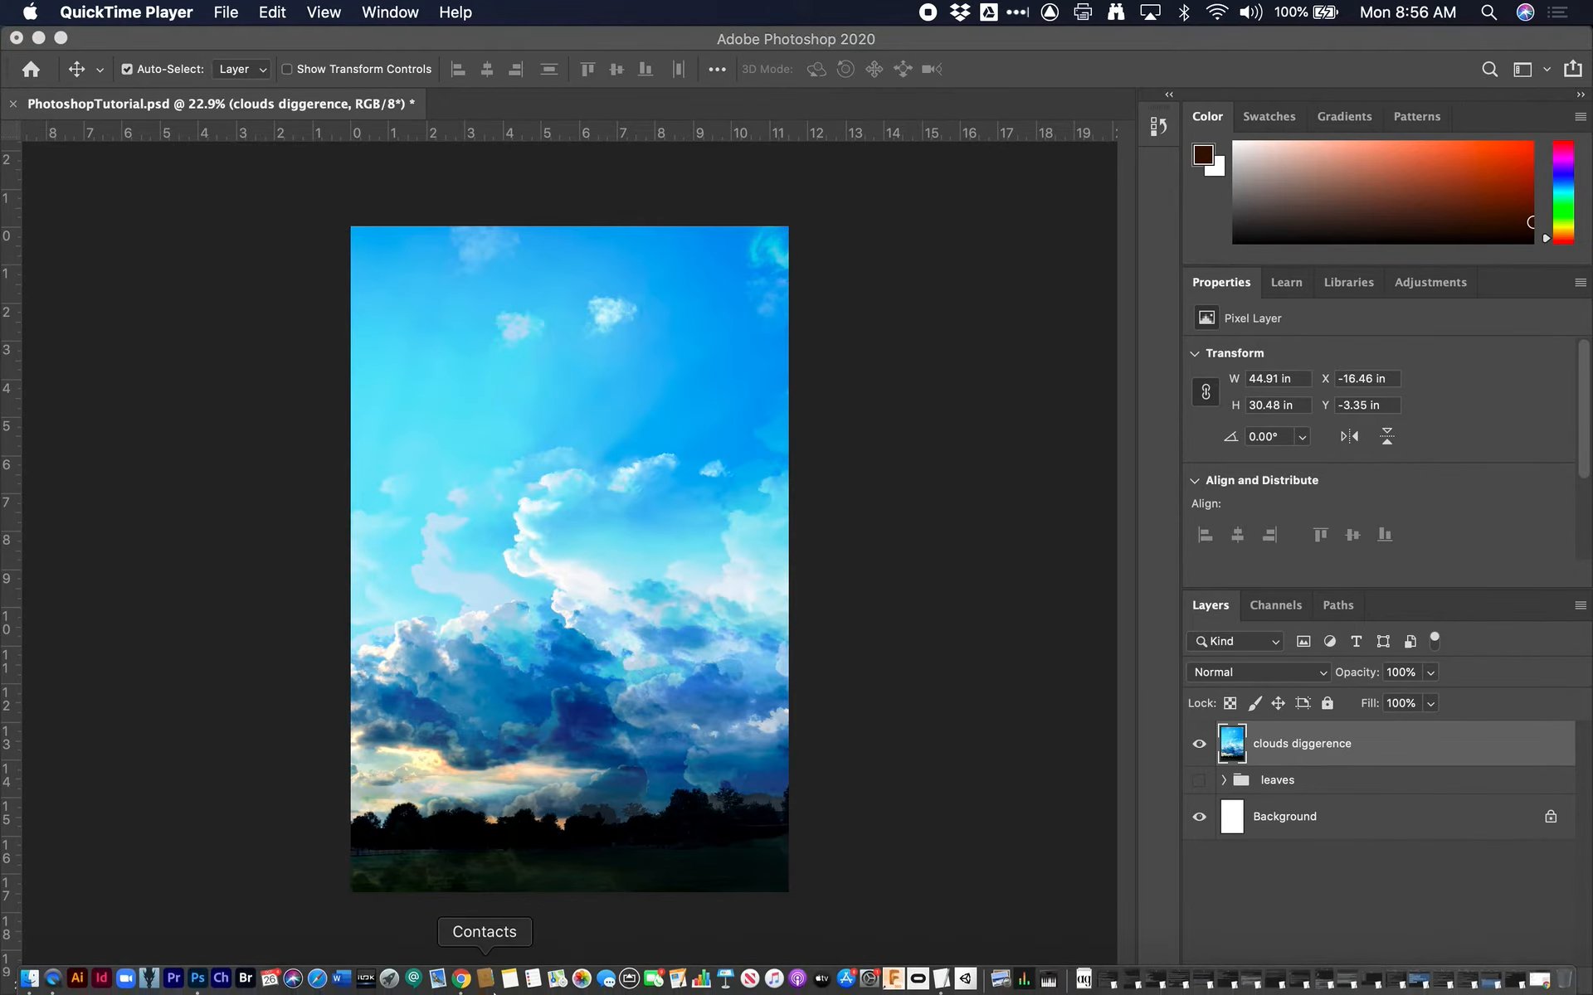
{"action": "left_click", "coordinate": [53, 983]}
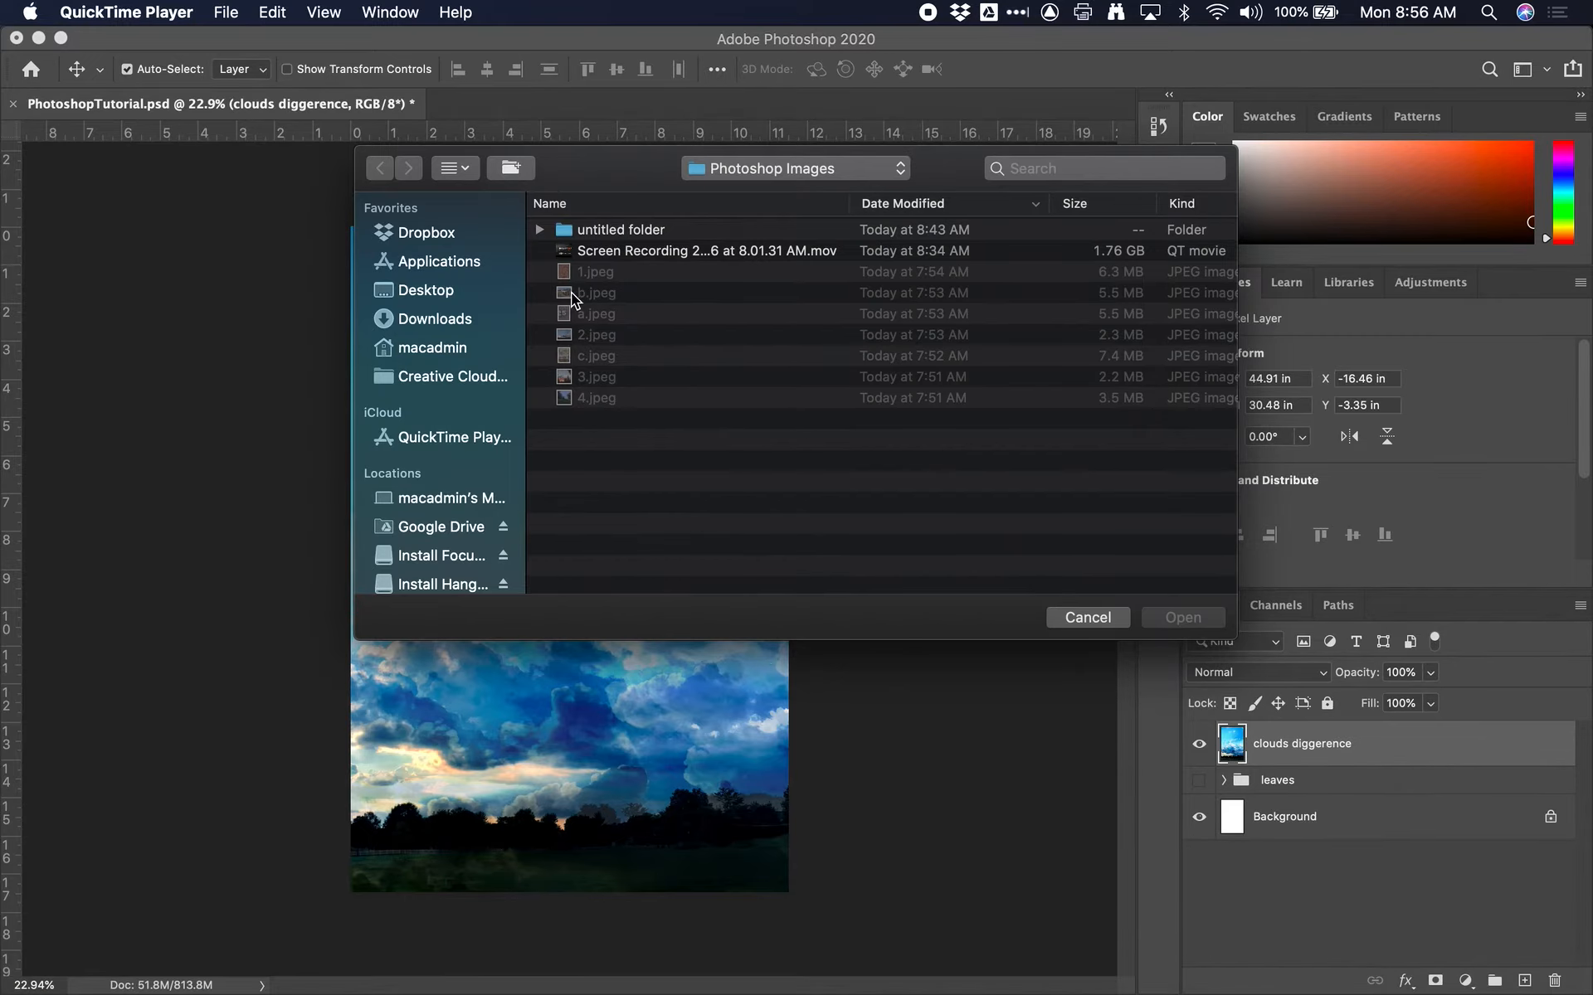
{"action": "left_click", "coordinate": [1087, 618]}
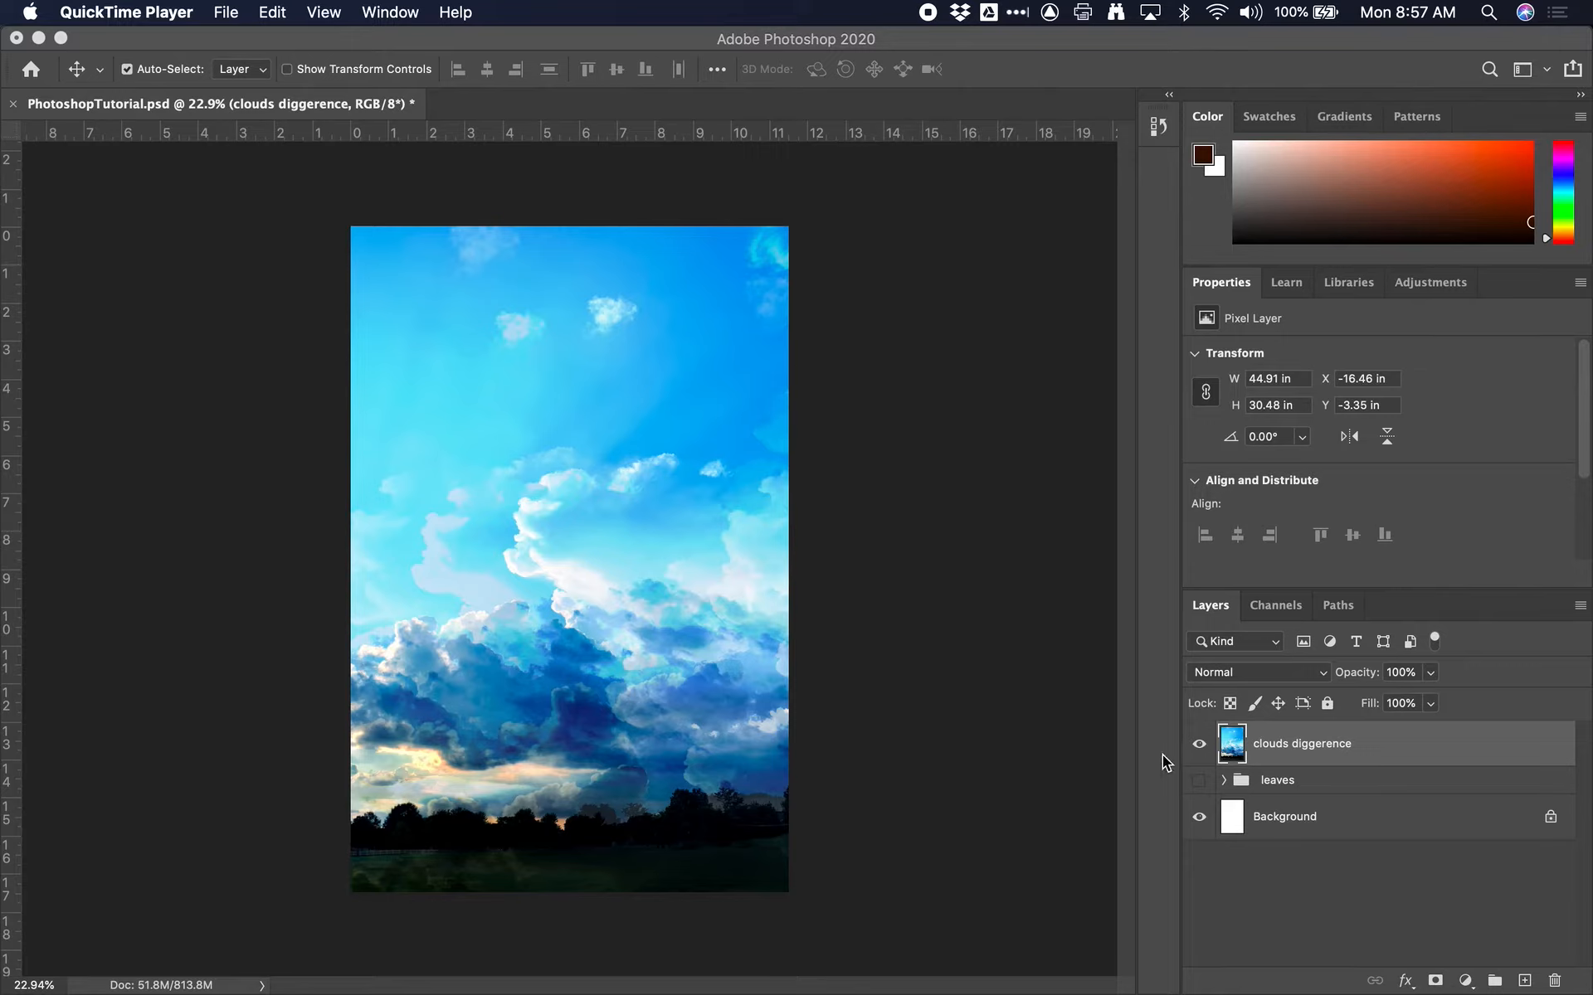
Show the leaves group and set the merged clouds layer's opacity to 38%
{"action": "left_click", "coordinate": [1198, 780]}
{"action": "left_click", "coordinate": [1307, 784]}
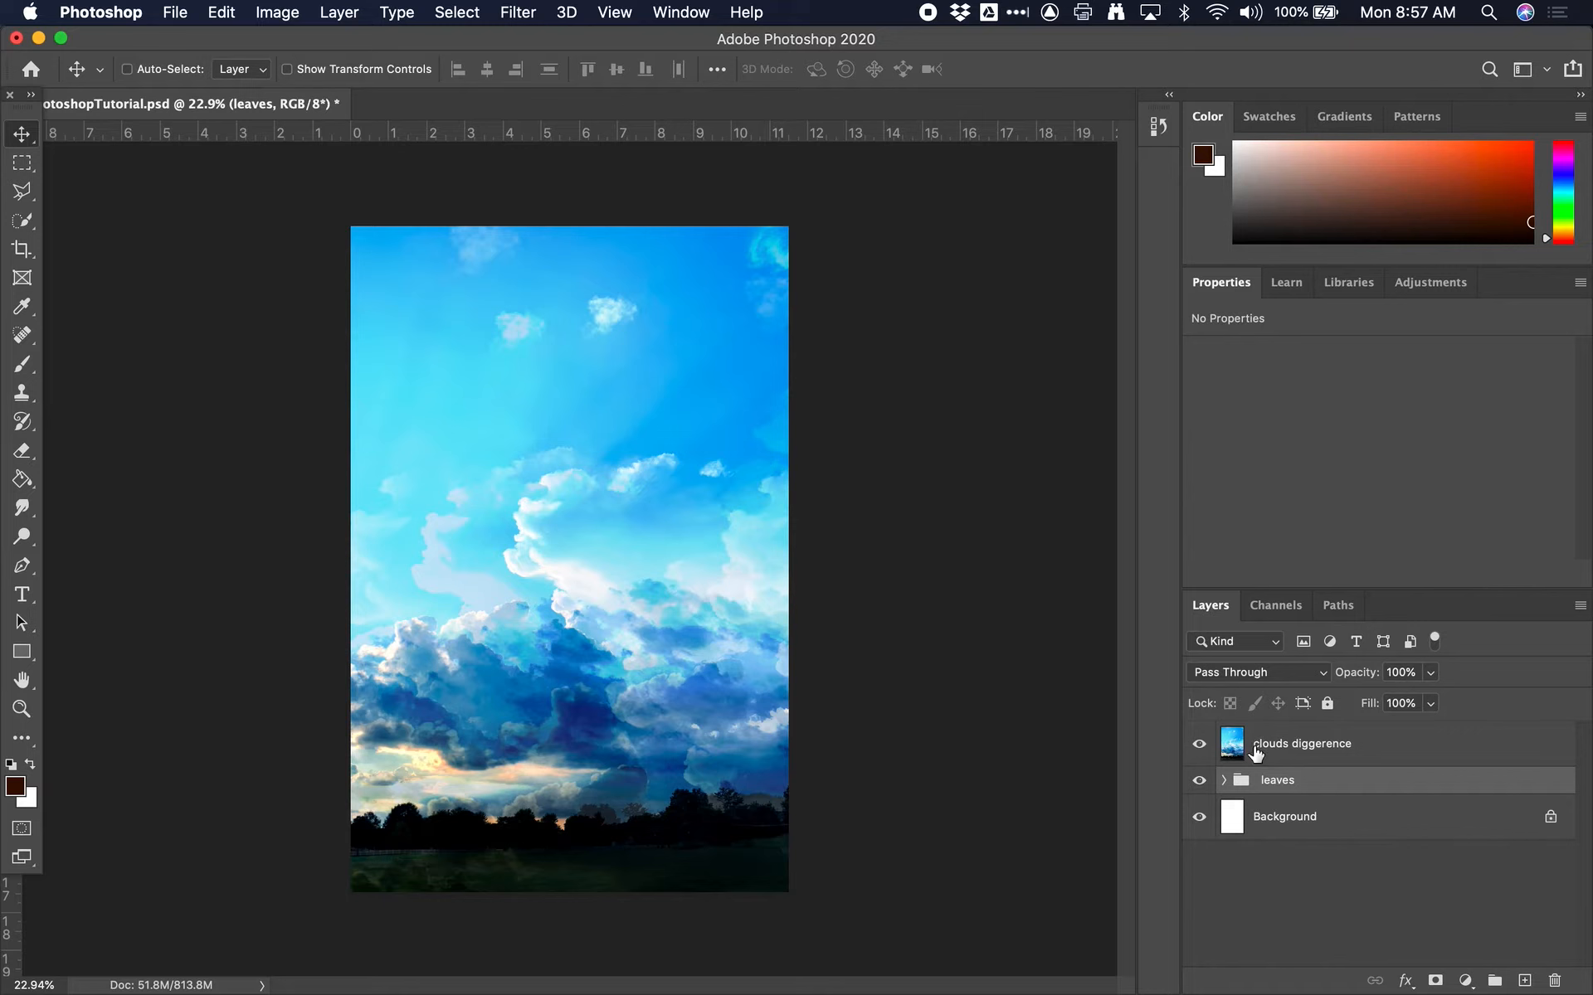
{"action": "left_click", "coordinate": [1256, 752]}
{"action": "left_click_drag", "start_coordinate": [1357, 673], "coordinate": [1259, 678]}
{"action": "left_click", "coordinate": [1398, 672]}
{"action": "type", "text": "38"}
{"action": "key", "text": "Return"}
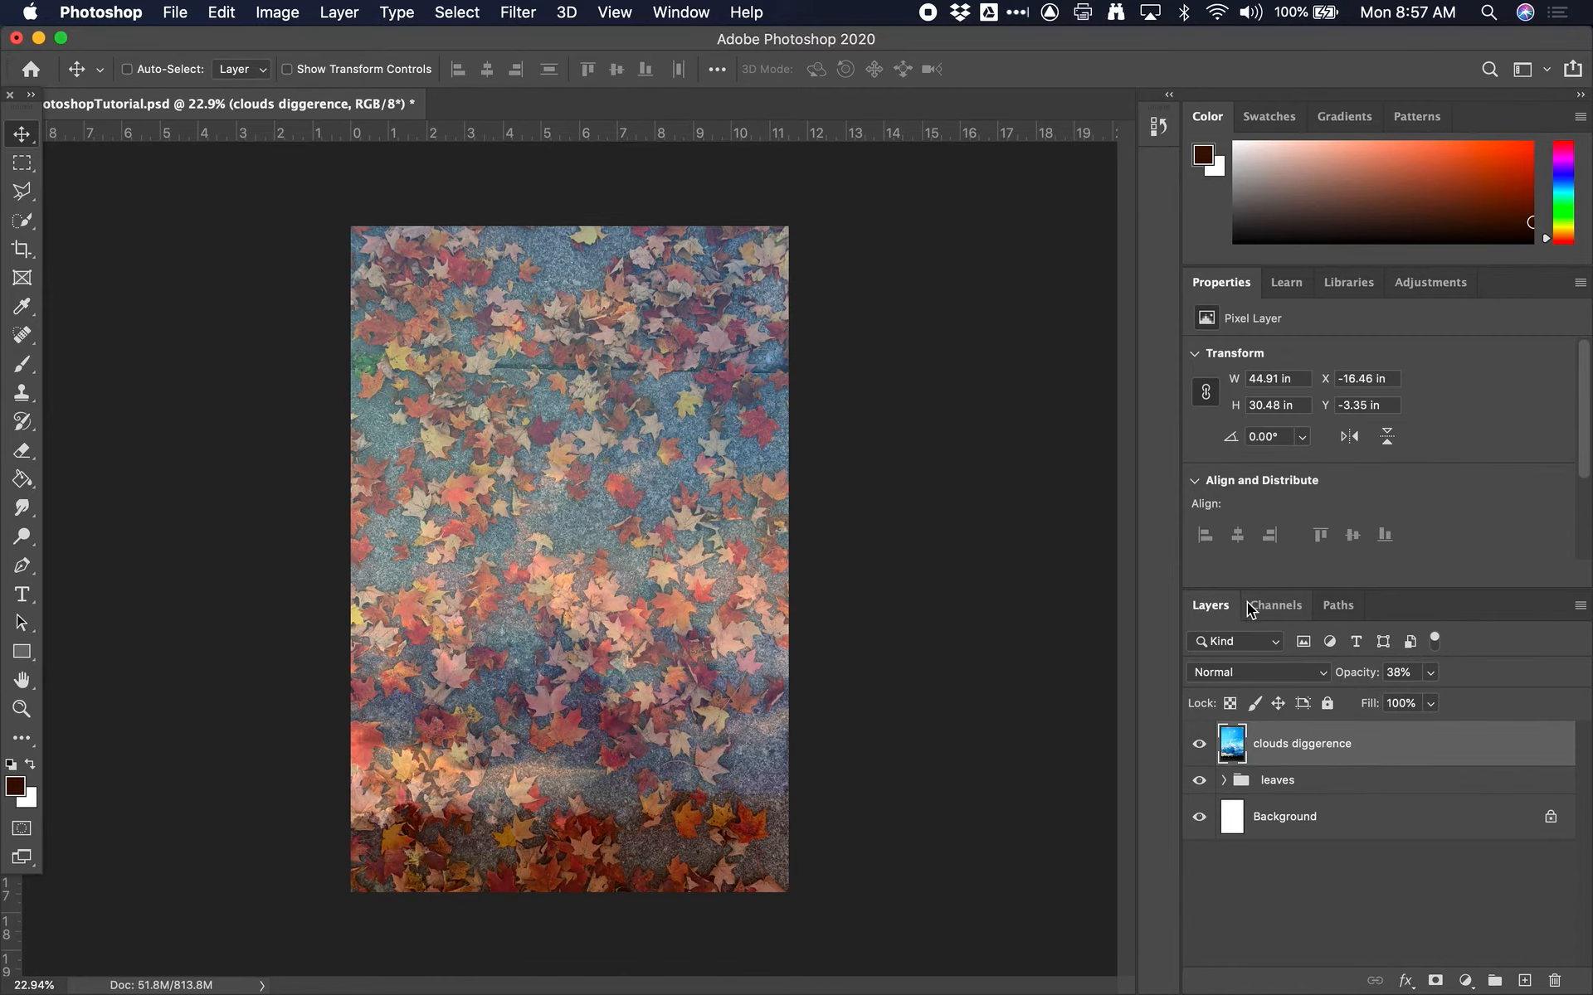
Set the merged clouds layer's opacity to 100%, keeping its Normal blend mode
{"action": "left_click", "coordinate": [1398, 673]}
{"action": "type", "text": "100"}
{"action": "key", "text": "Return"}
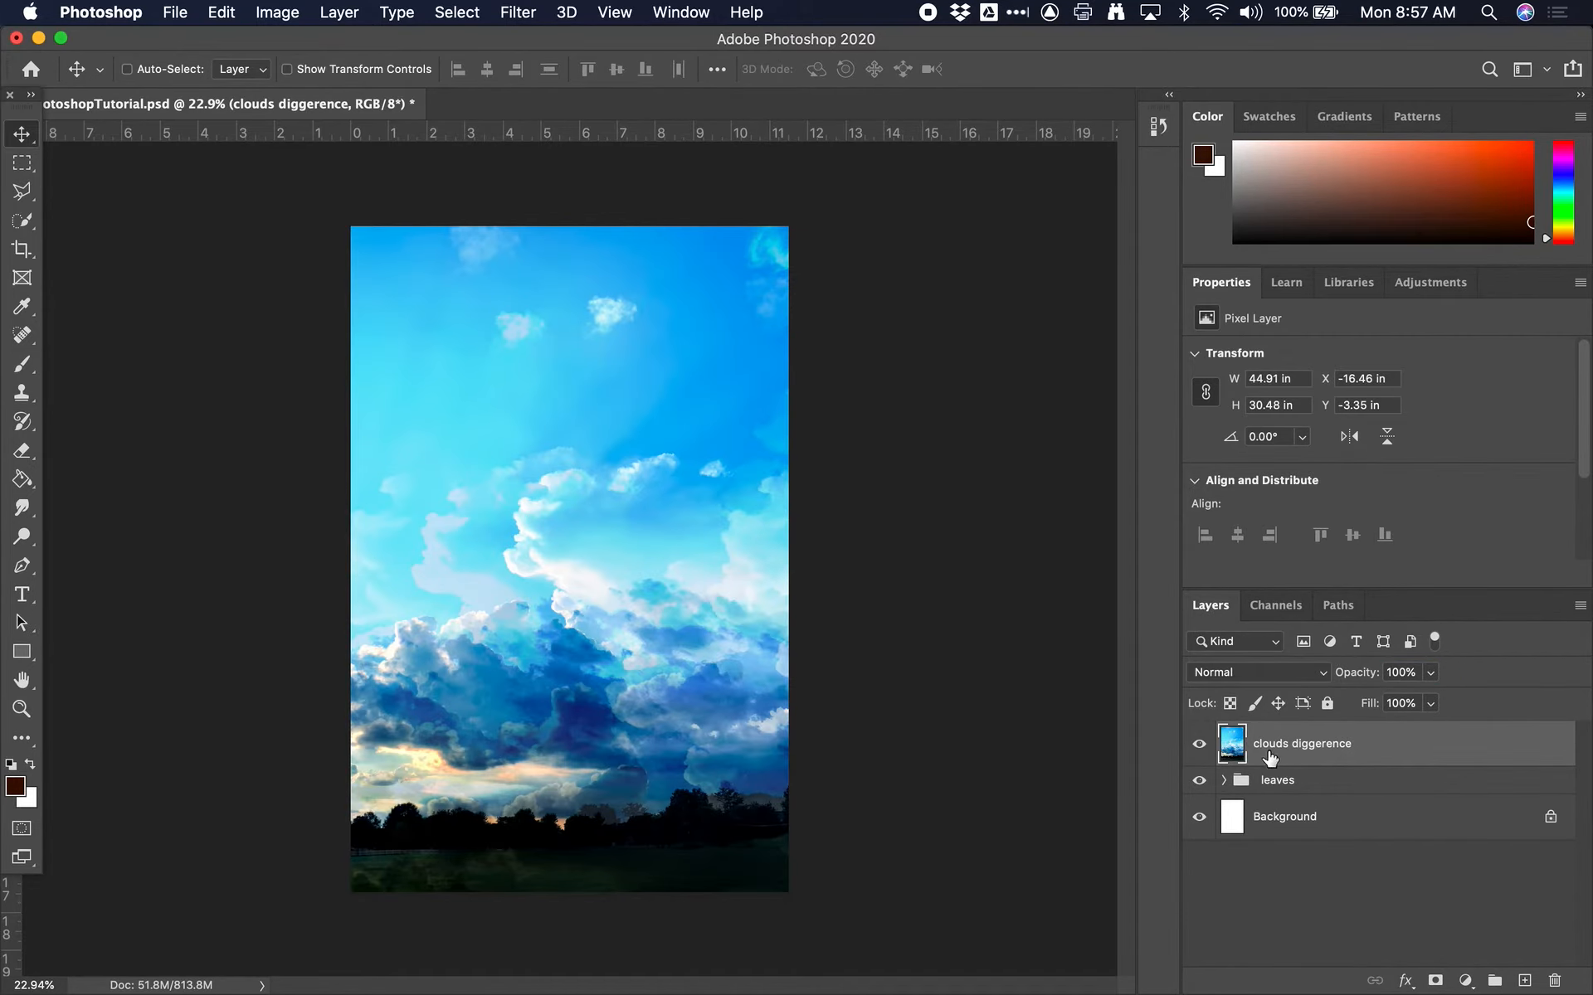
{"action": "left_click", "coordinate": [1259, 672]}
{"action": "left_click", "coordinate": [1259, 672]}
Start saving the document under a new file and choose JPEG as the format
{"action": "left_click", "coordinate": [175, 12]}
{"action": "mouse_move", "coordinate": [236, 319]}
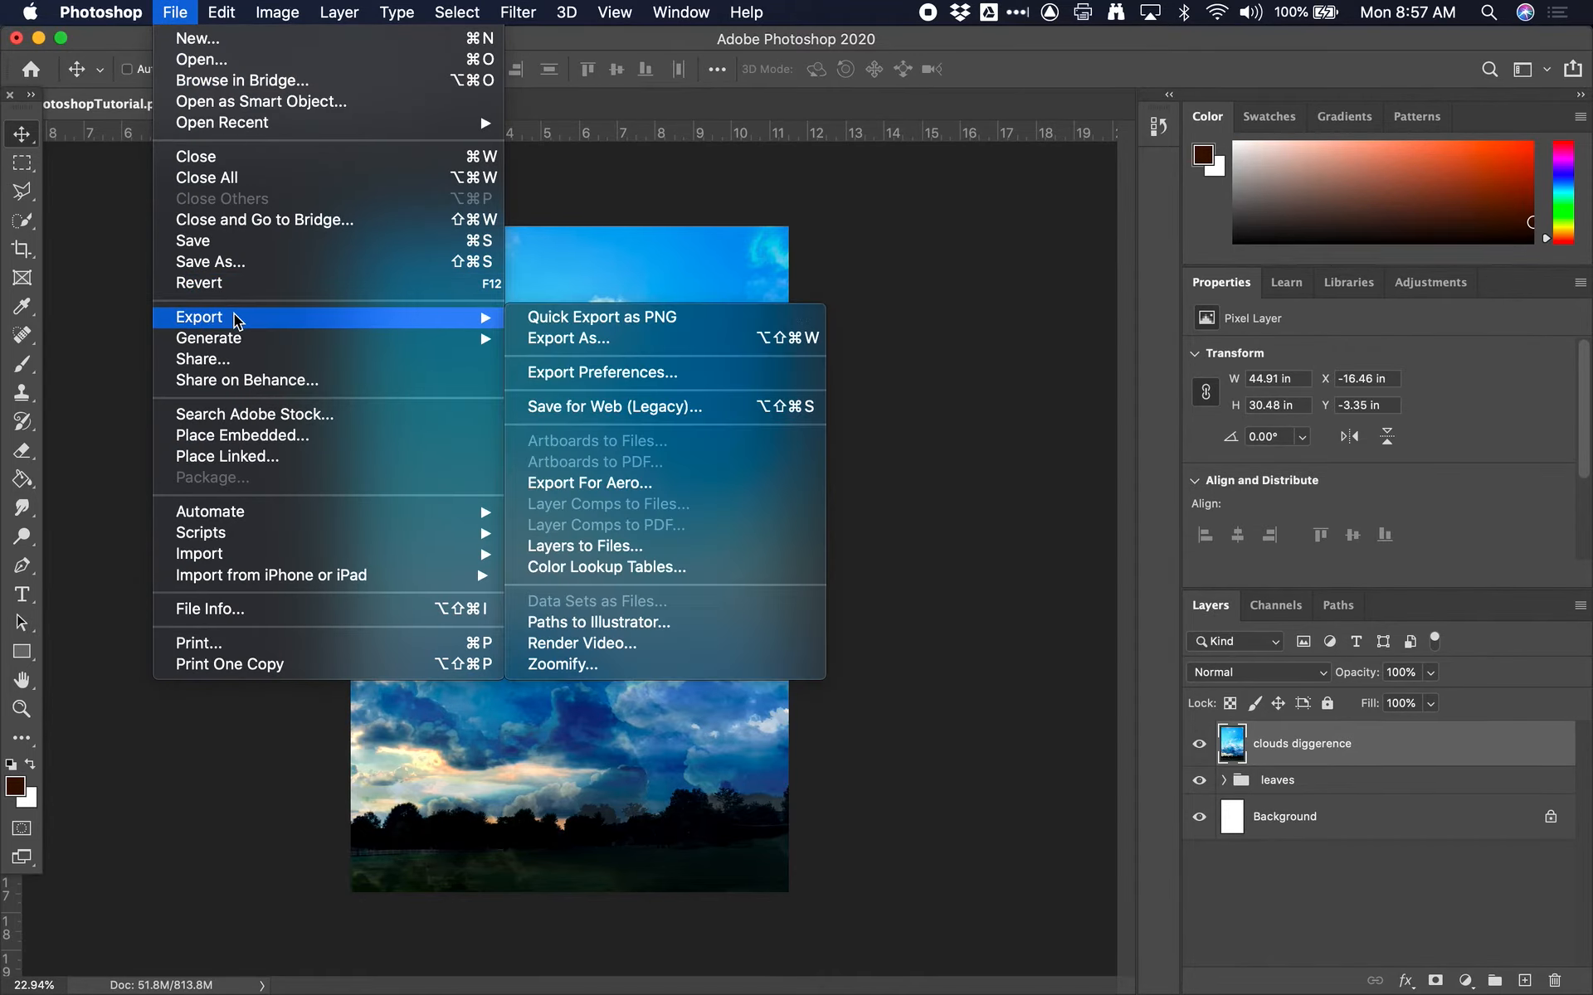
{"action": "left_click", "coordinate": [241, 262]}
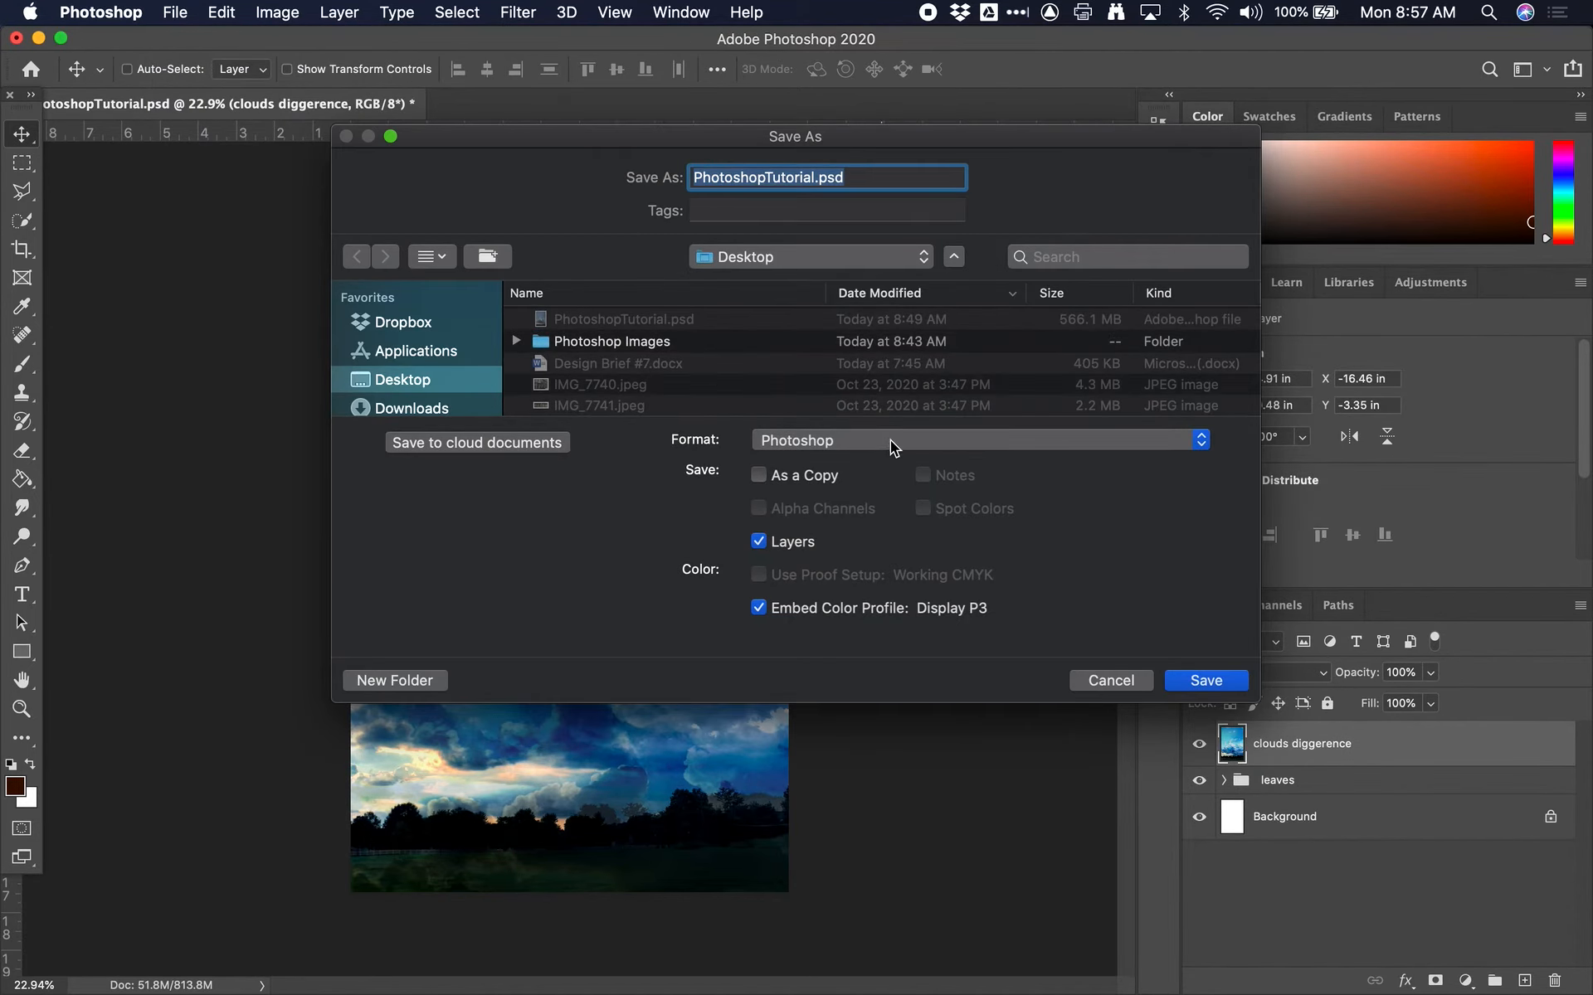
{"action": "left_click", "coordinate": [894, 438]}
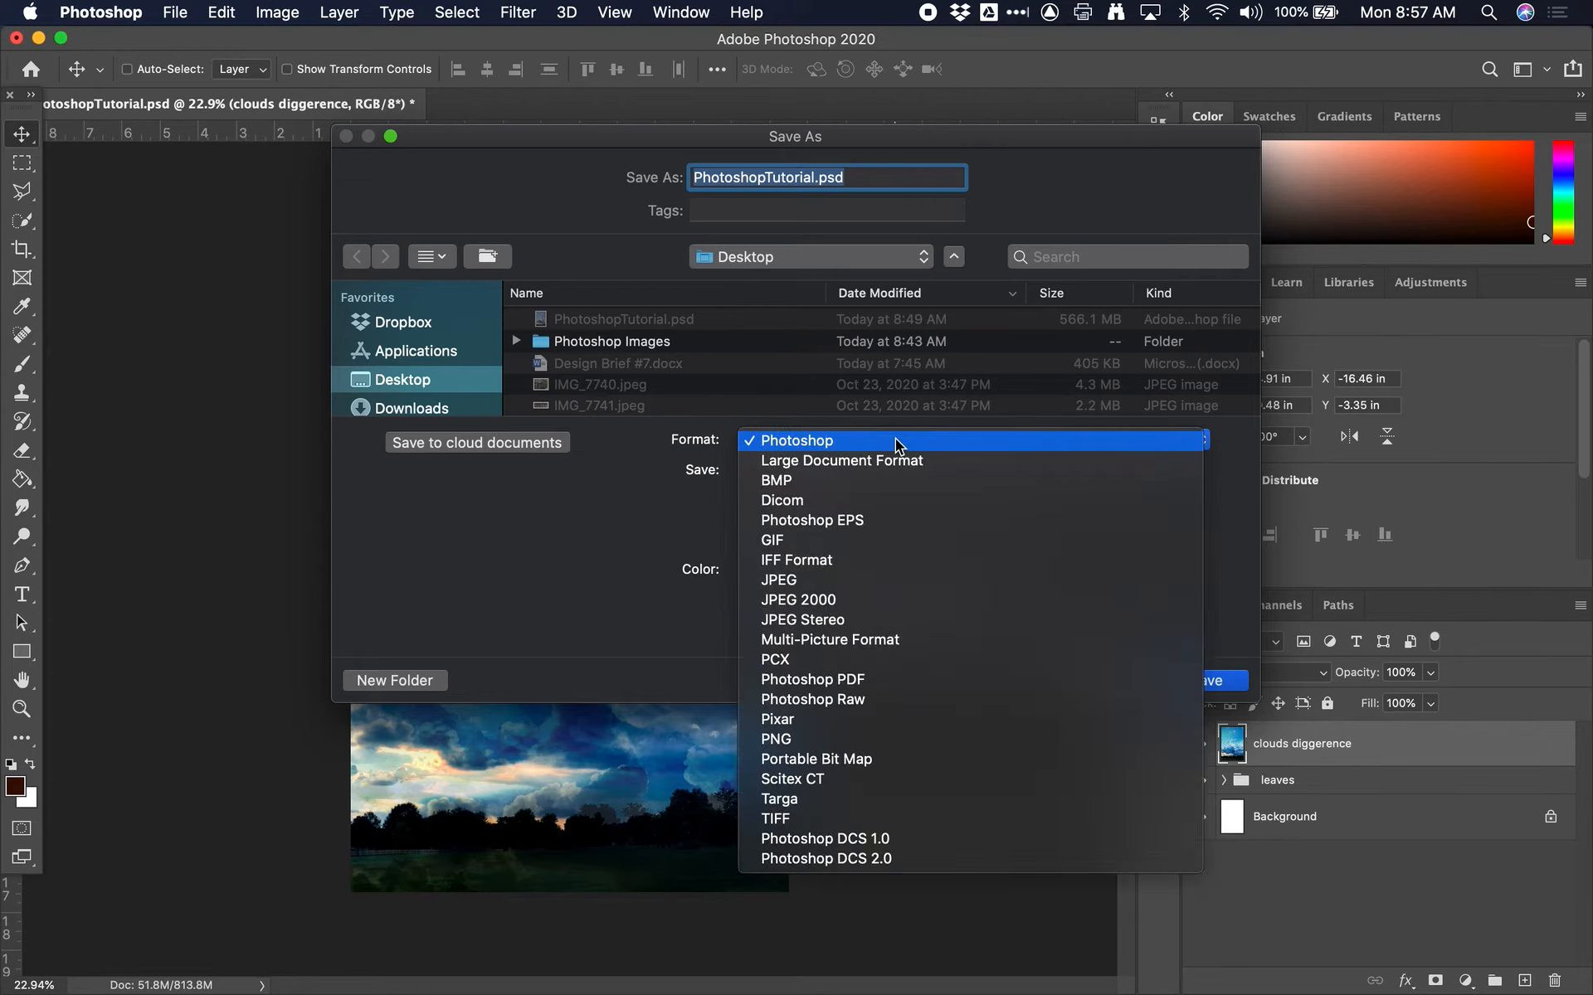
{"action": "left_click", "coordinate": [883, 579]}
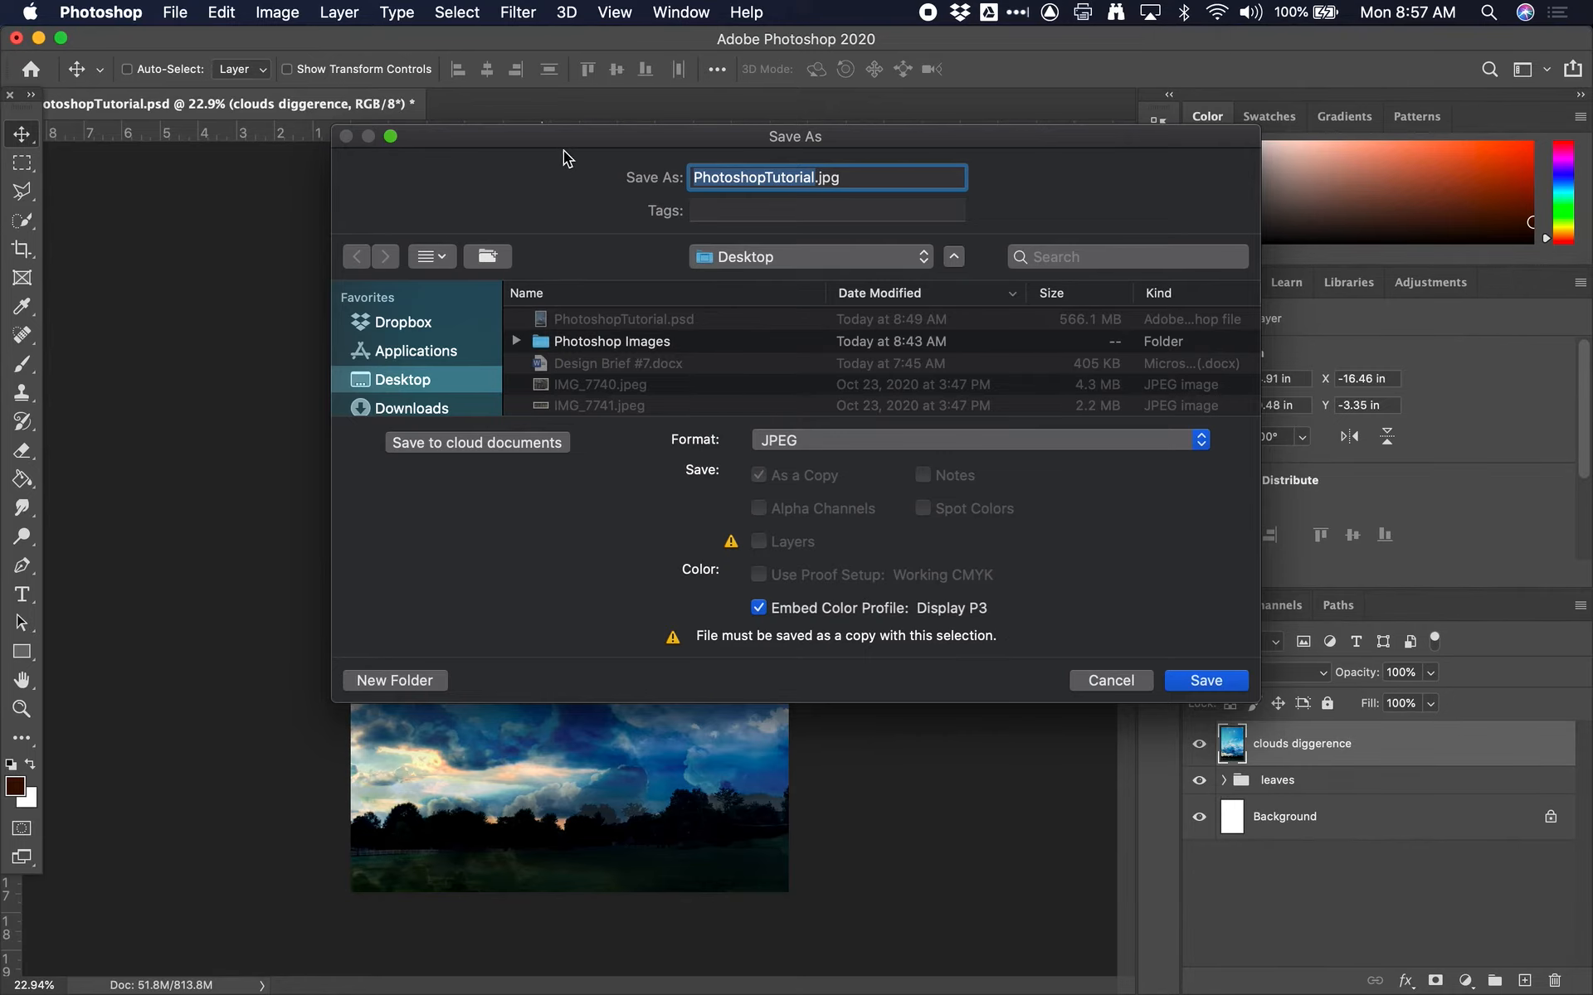
{"action": "left_click_drag", "start_coordinate": [551, 137], "coordinate": [369, 146]}
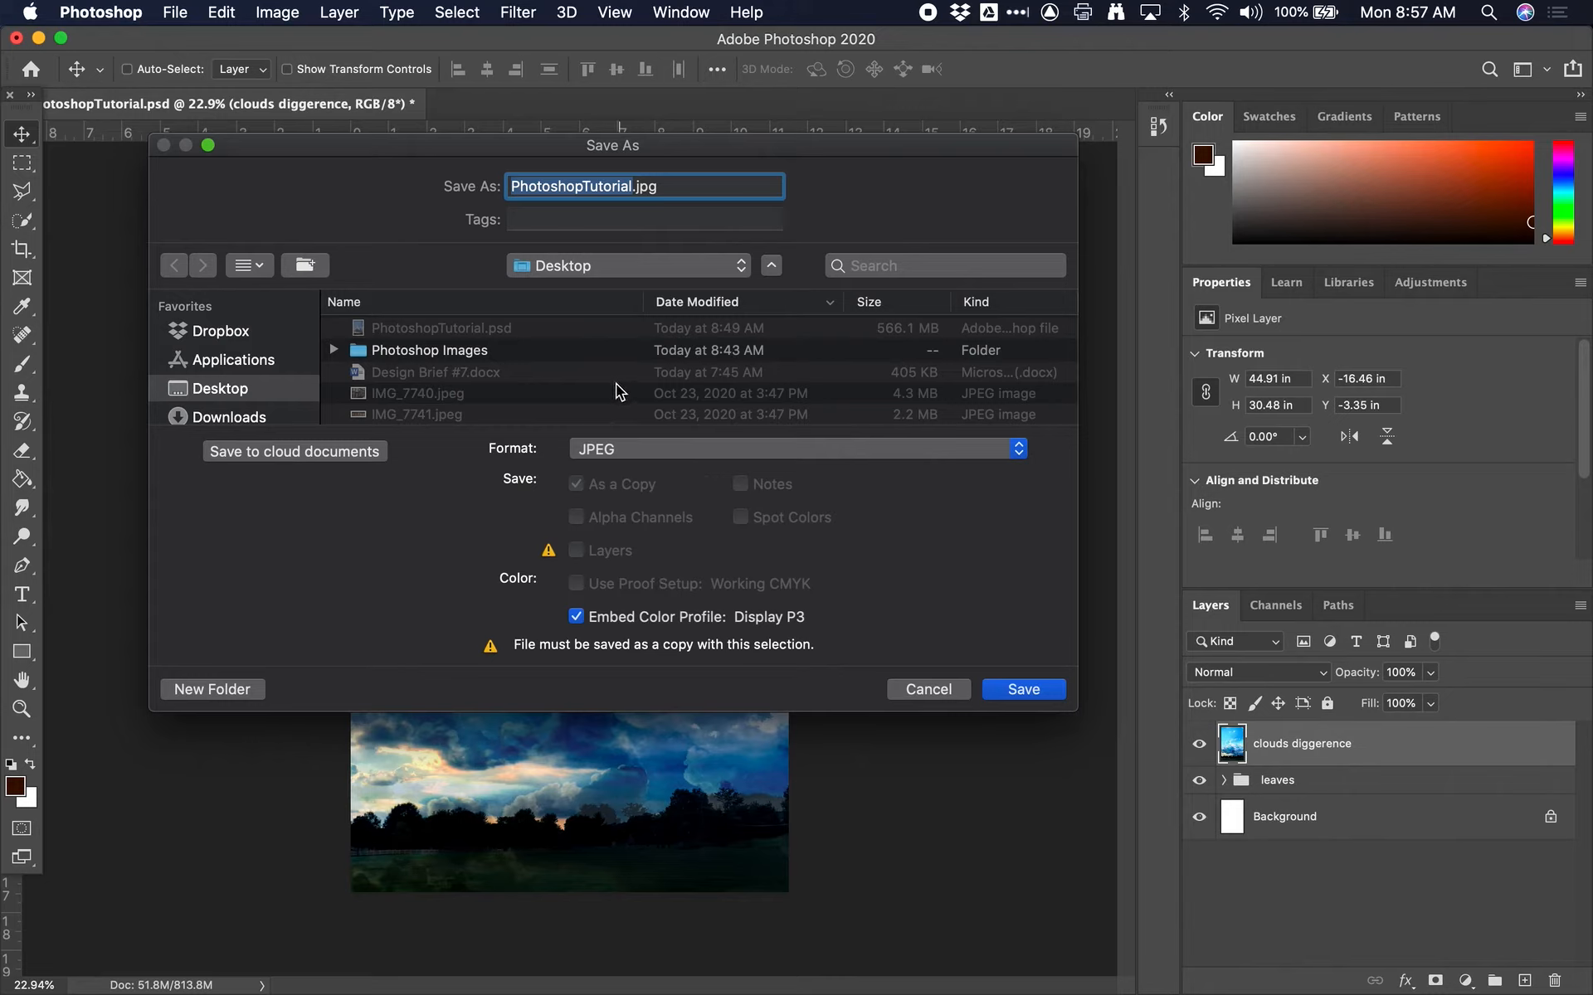
Save the JPEG copy to the Desktop as PhotoshopTutorial2.jpg with image quality 9
{"action": "left_click", "coordinate": [595, 189]}
{"action": "left_click", "coordinate": [628, 190]}
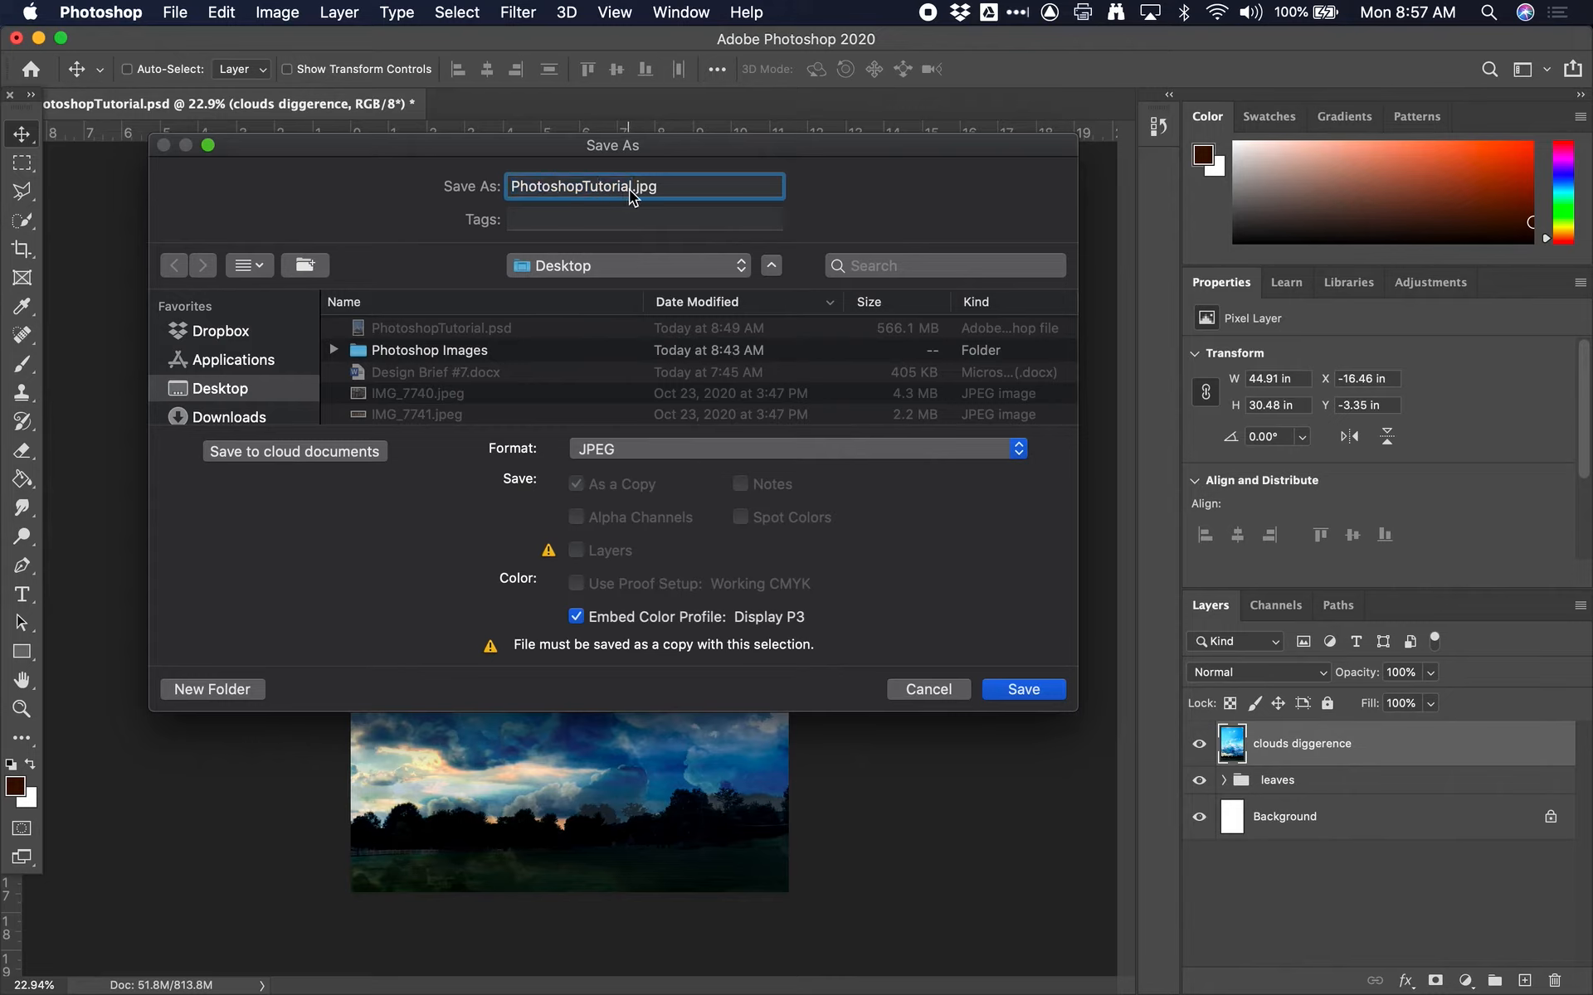
{"action": "key", "text": "Right"}
{"action": "type", "text": "2"}
{"action": "left_click", "coordinate": [1024, 690]}
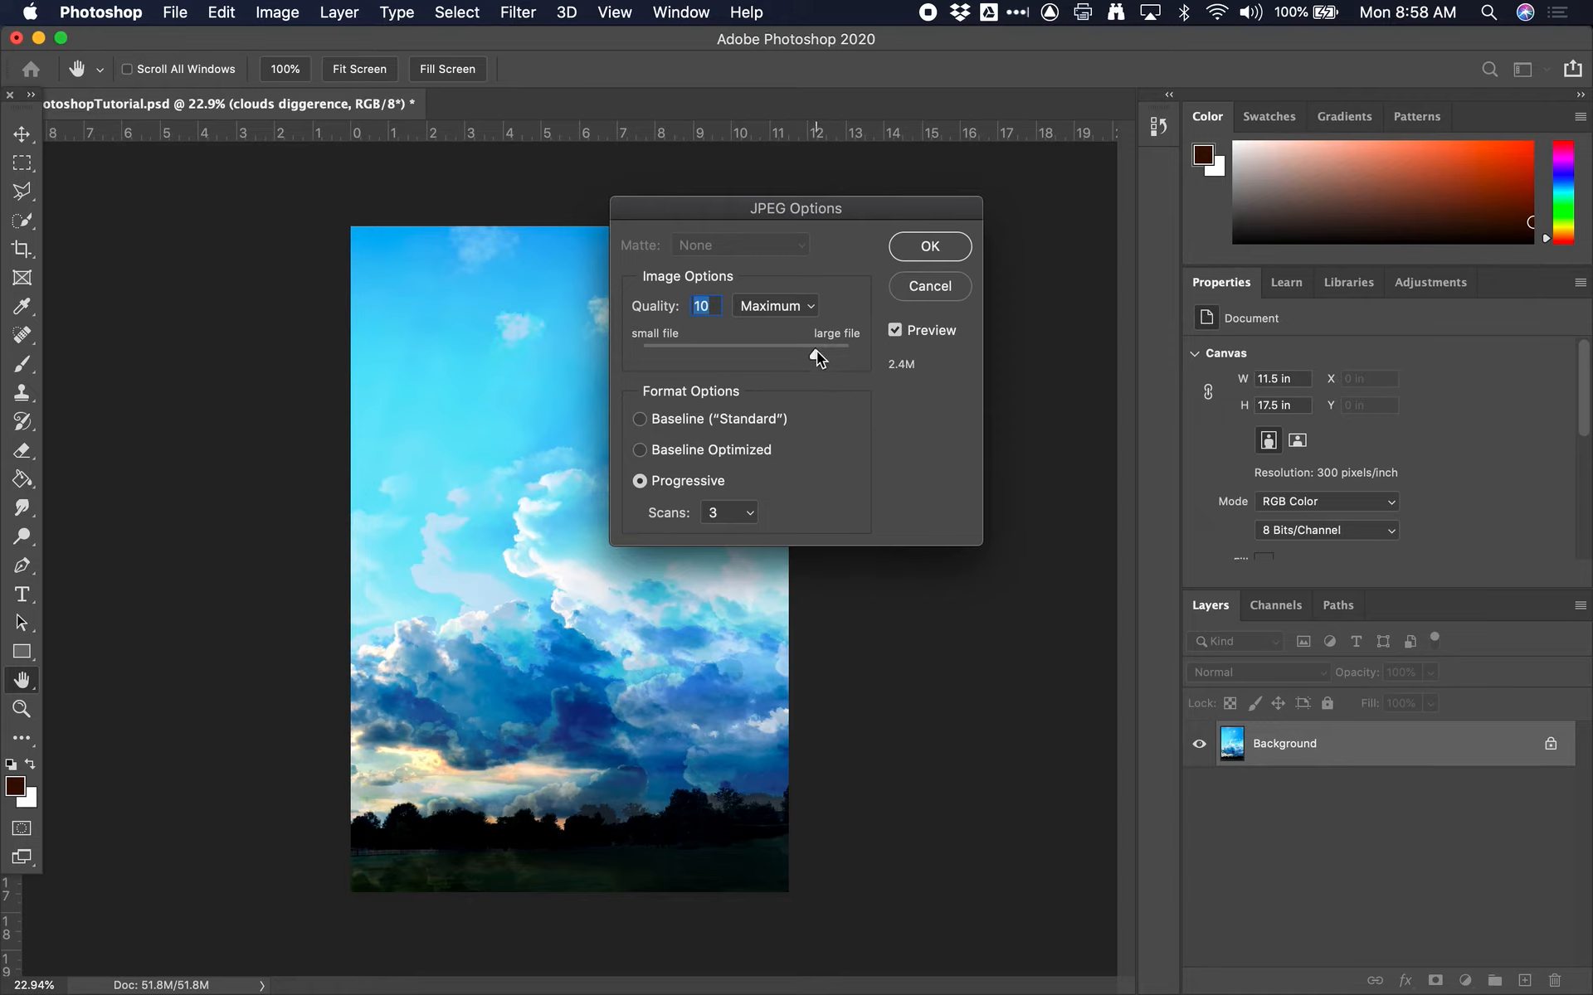
{"action": "left_click", "coordinate": [816, 353]}
{"action": "type", "text": "9"}
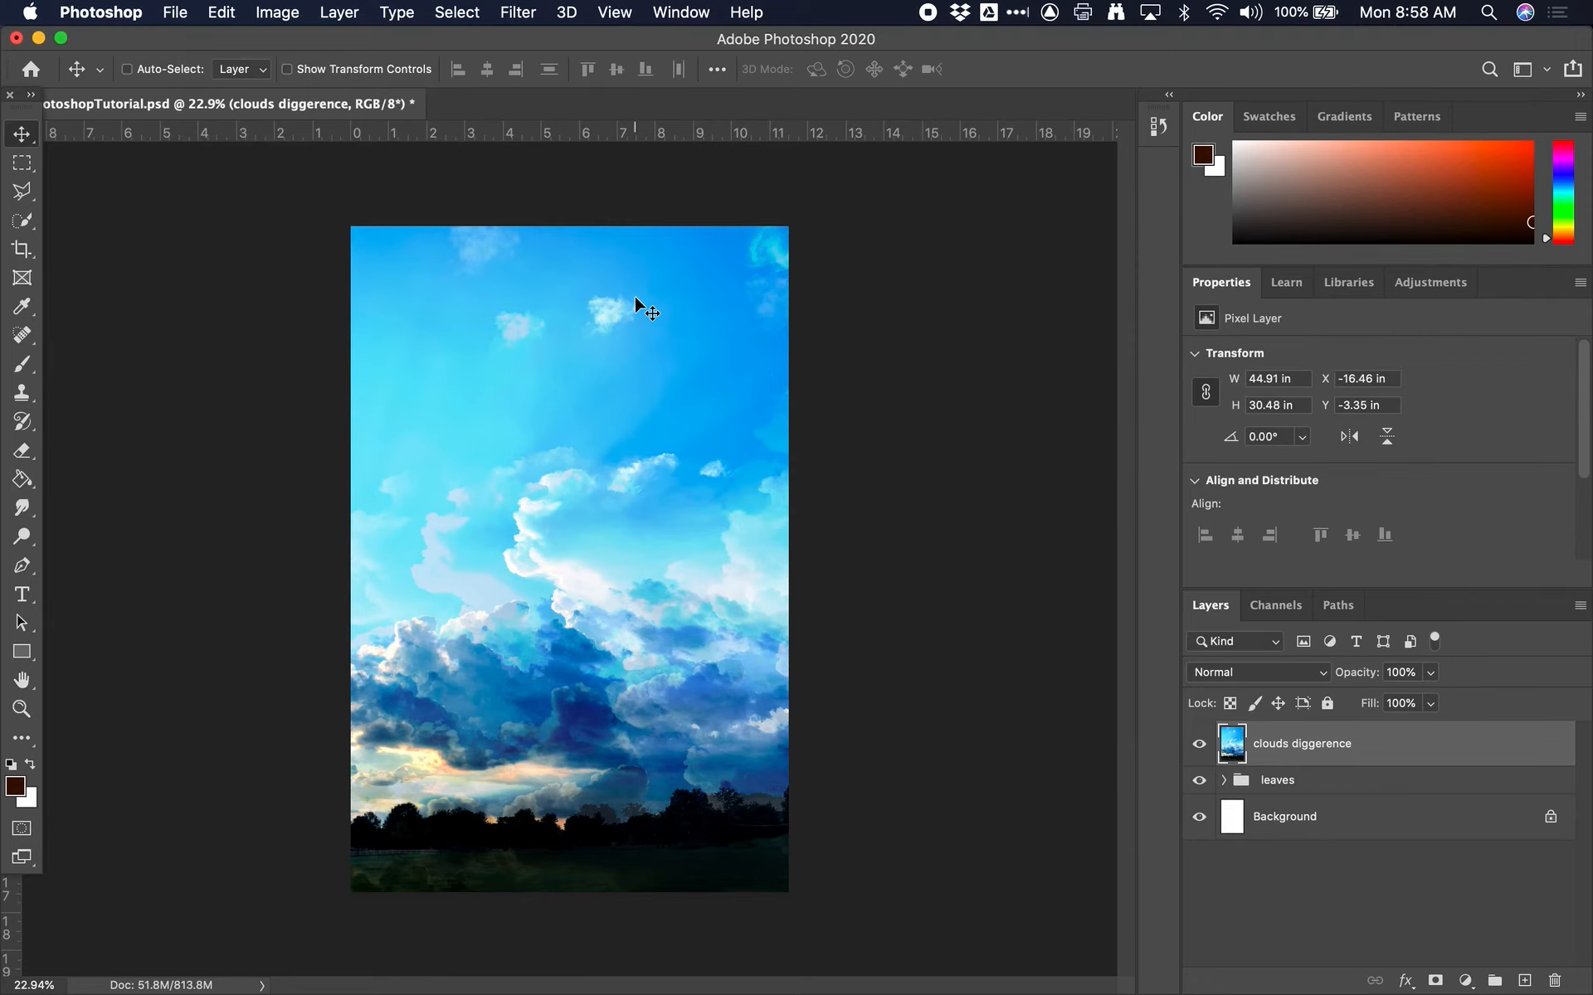
Switch to Finder, open the Desktop folder in a new window and select PhotoshopTutorial2.jpg
{"action": "key", "text": "super+Tab"}
{"action": "key", "text": "super+Tab"}
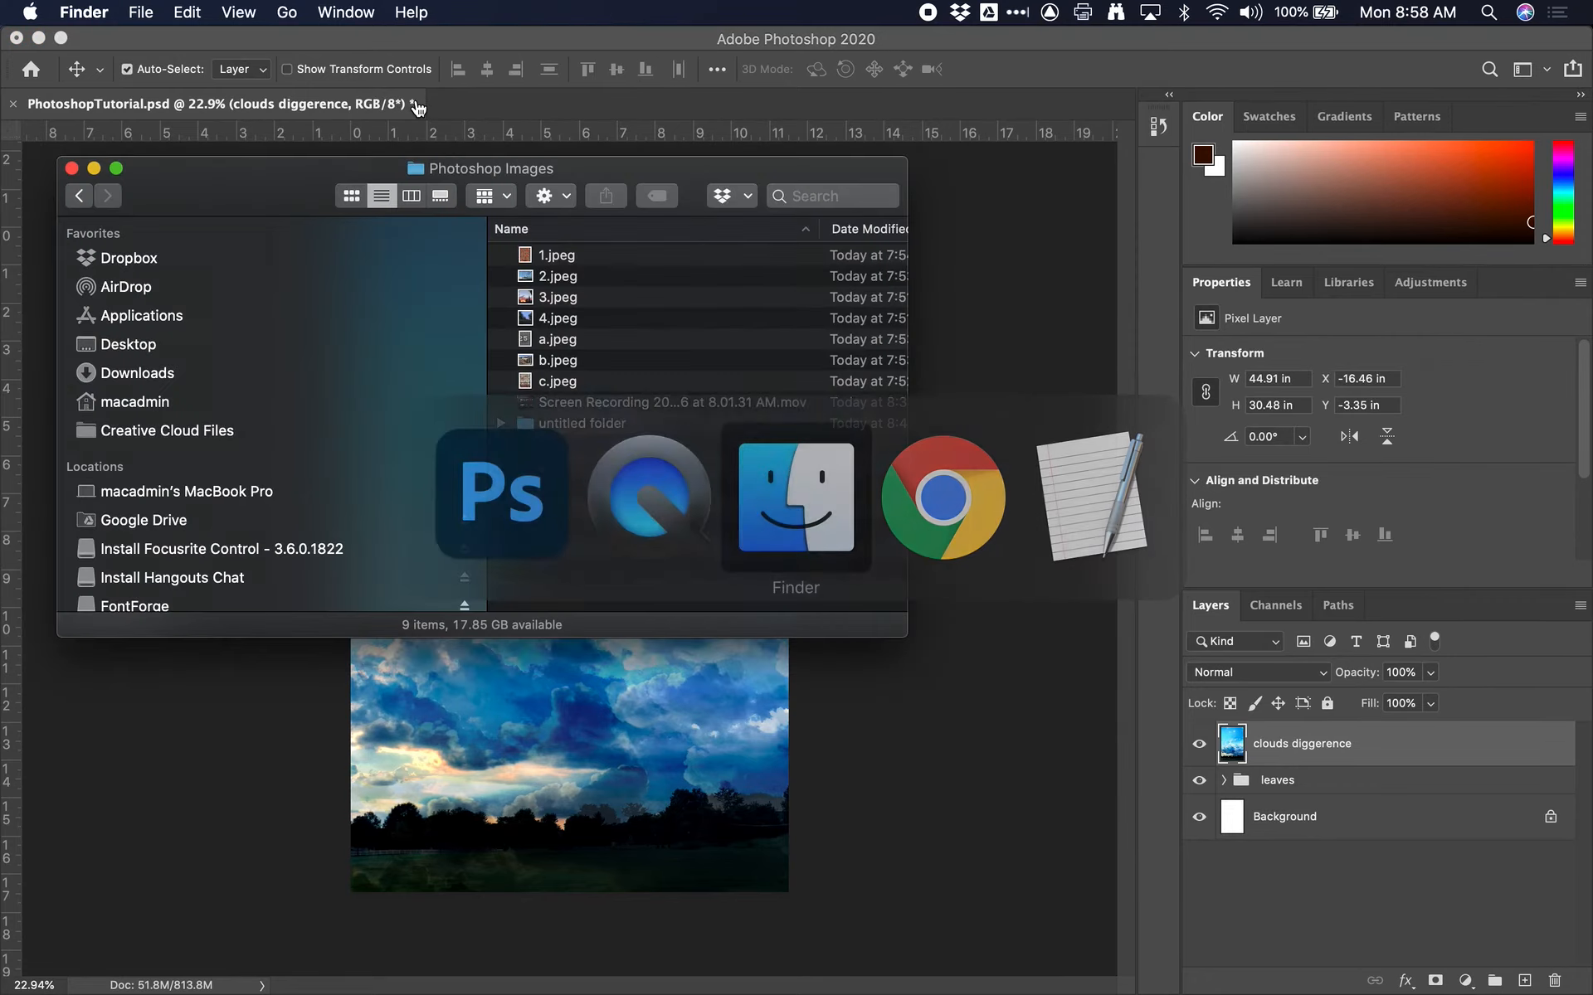
{"action": "key", "text": "super+n"}
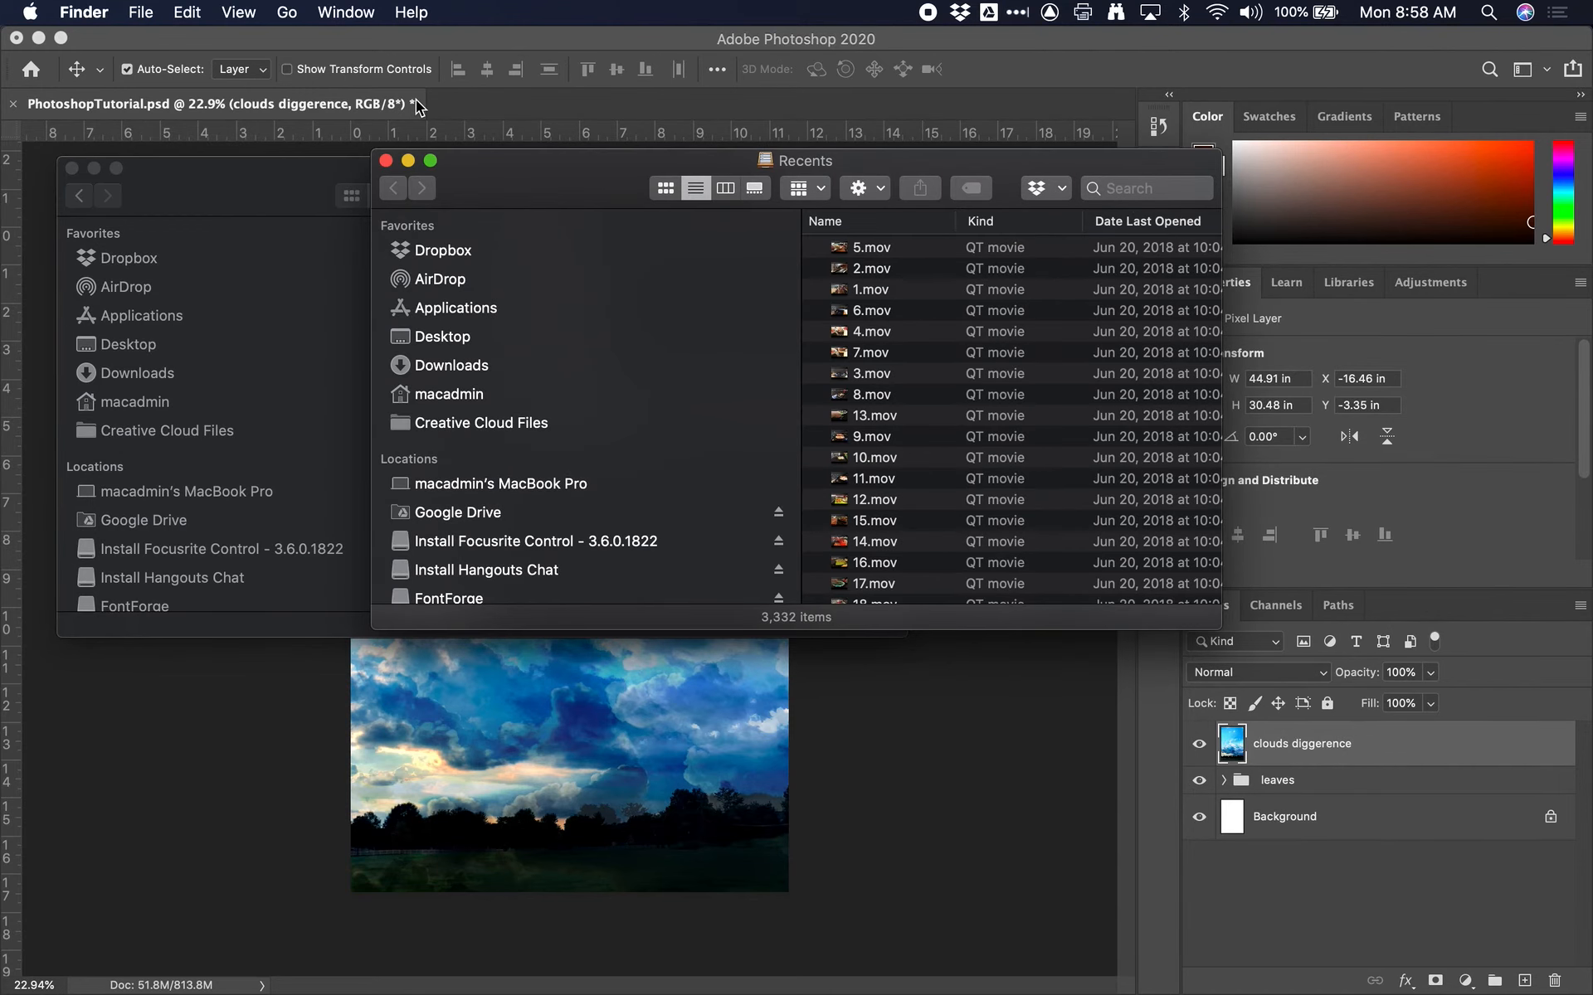
{"action": "key", "text": "shift+super+d"}
{"action": "left_click", "coordinate": [986, 248]}
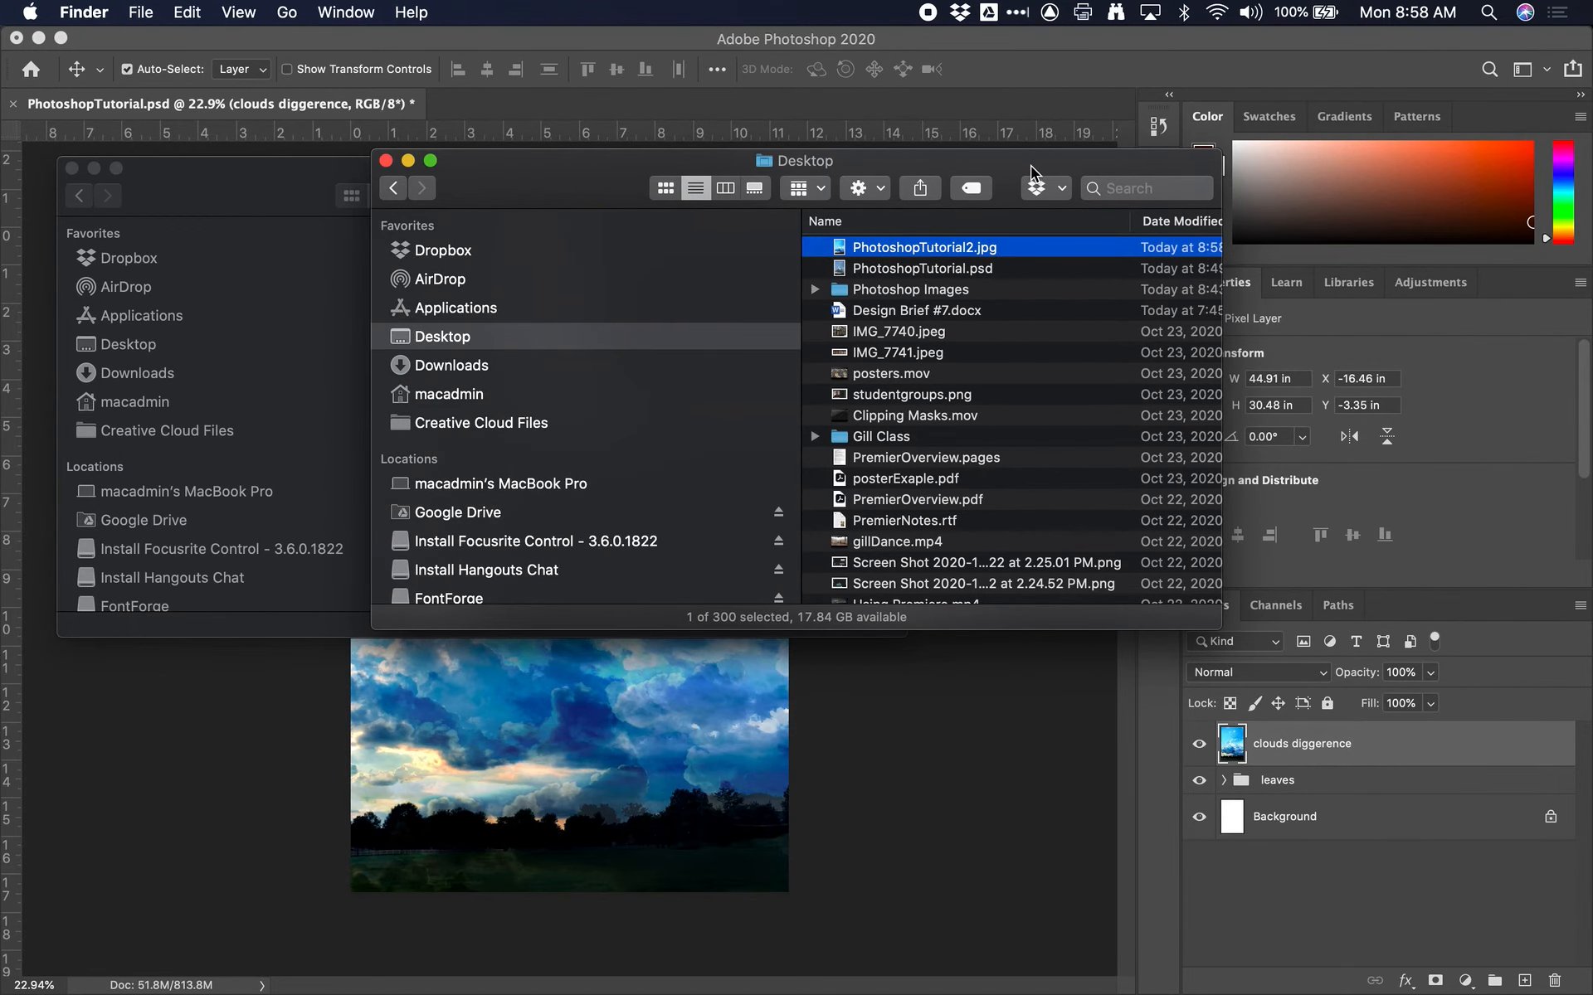
Compare the file sizes of PhotoshopTutorial2.jpg and PhotoshopTutorial.psd in the Desktop folder
{"action": "left_click_drag", "start_coordinate": [1033, 174], "coordinate": [800, 174]}
{"action": "scroll", "coordinate": [854, 247], "scroll_direction": "right", "scroll_amount": 5}
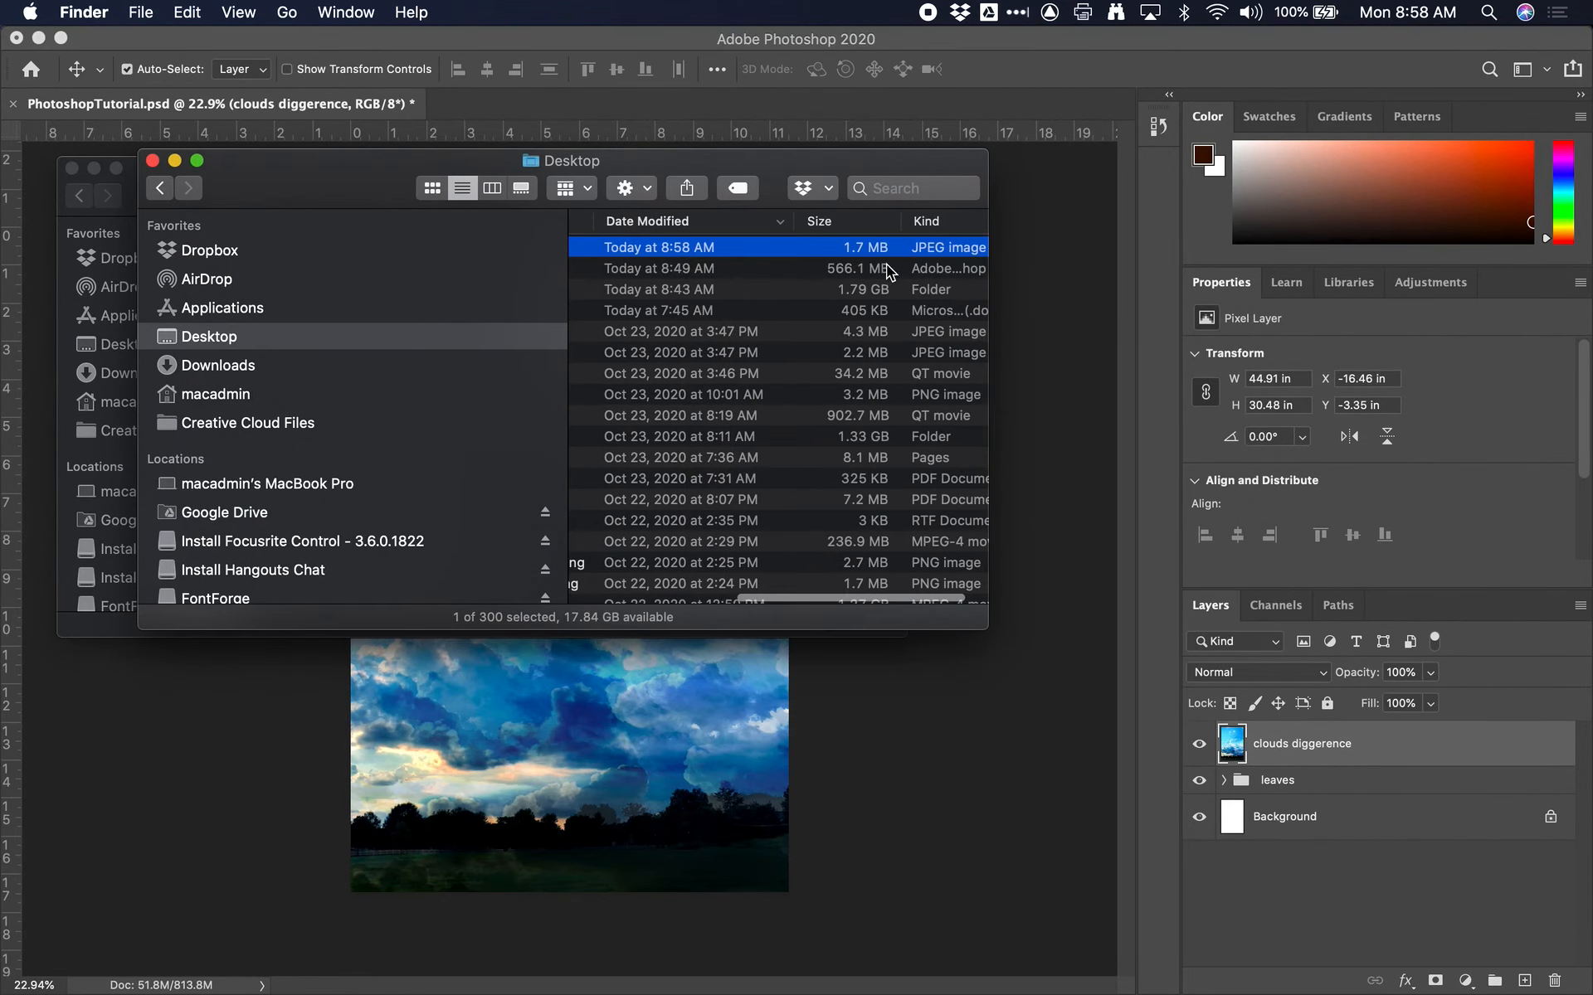
{"action": "scroll", "coordinate": [854, 249], "scroll_direction": "left", "scroll_amount": 5}
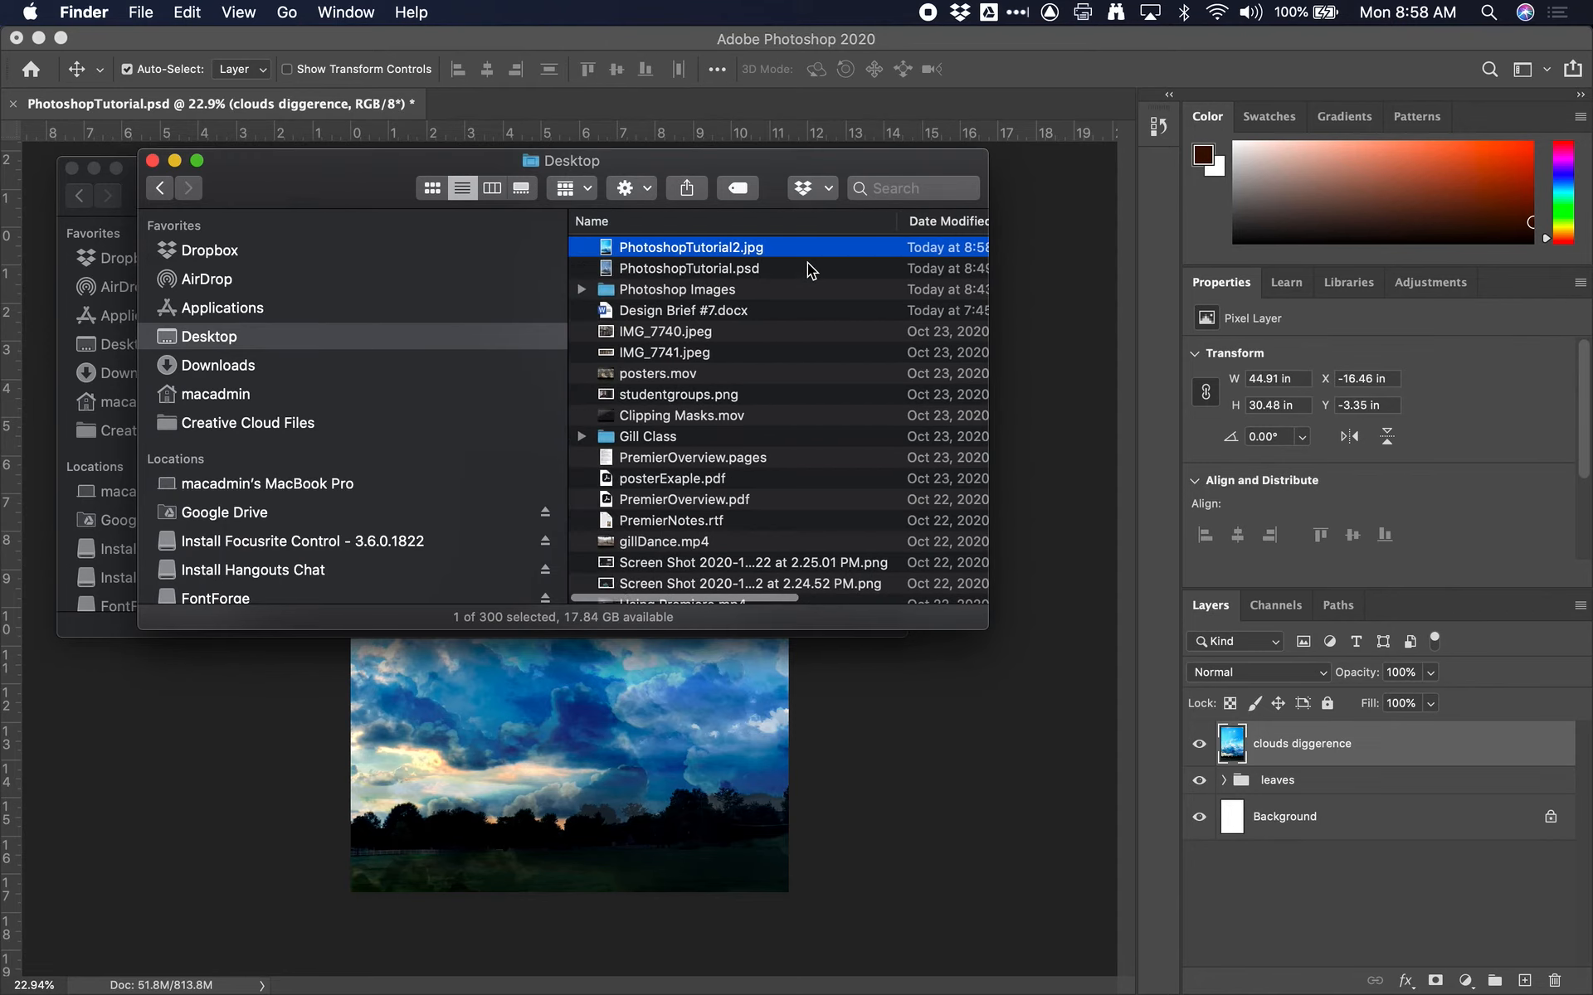
{"action": "scroll", "coordinate": [790, 266], "scroll_direction": "up", "scroll_amount": 1}
{"action": "left_click", "coordinate": [730, 282]}
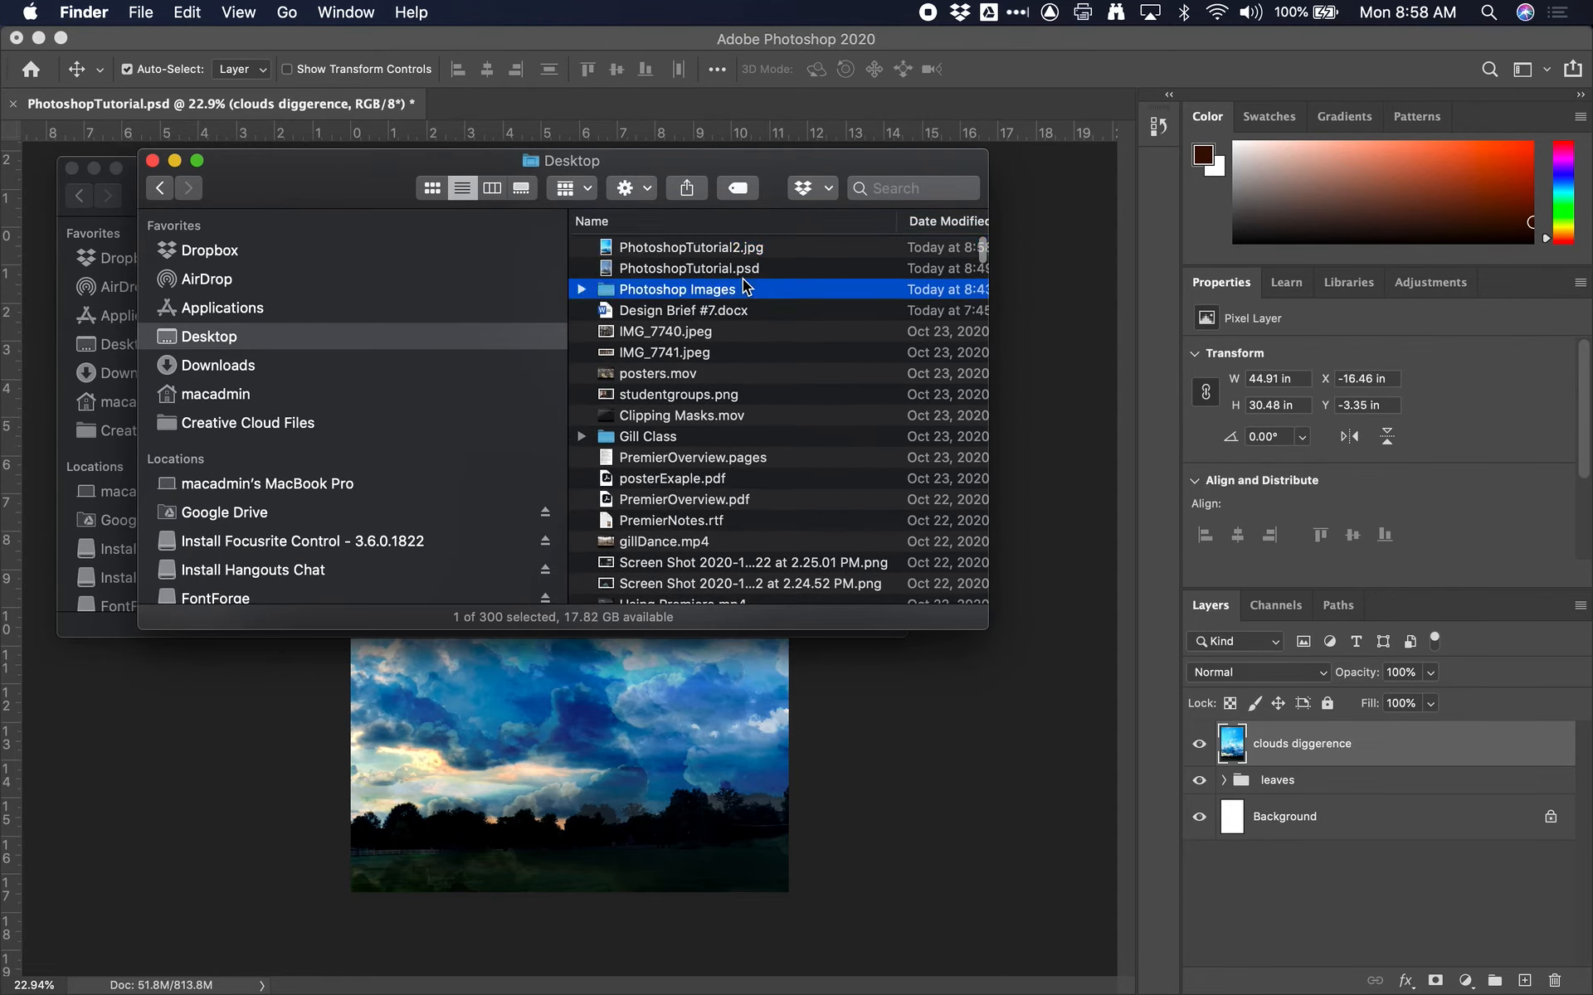
{"action": "left_click", "coordinate": [730, 274]}
{"action": "scroll", "coordinate": [806, 286], "scroll_direction": "right", "scroll_amount": 5}
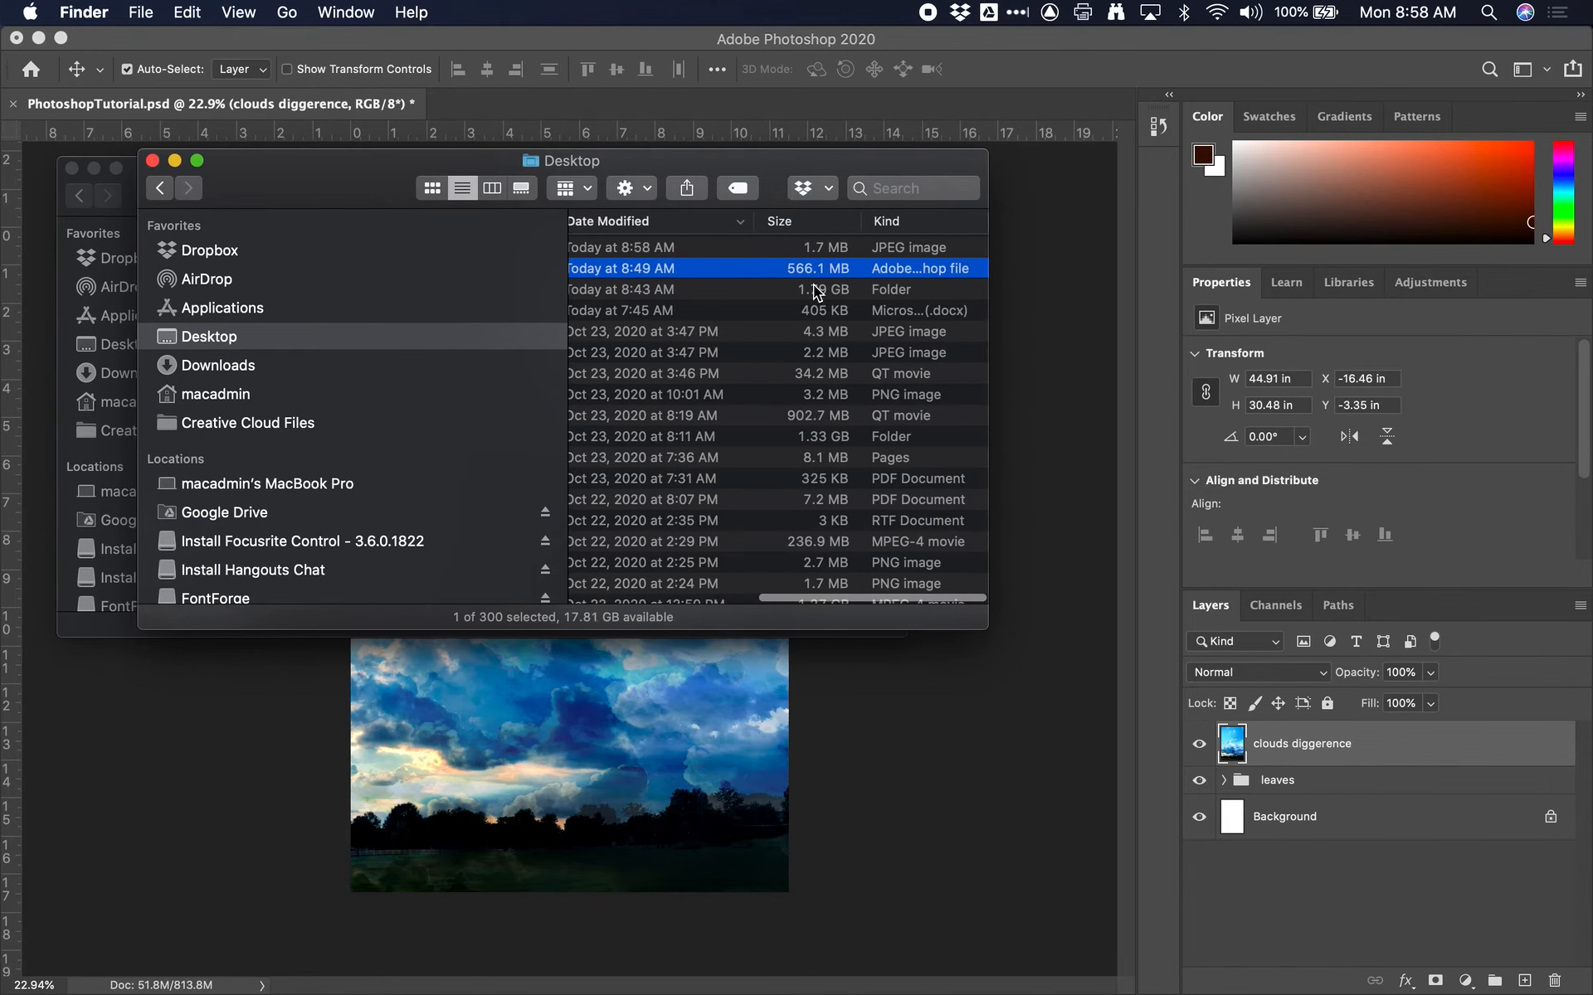
Close the Desktop and Photoshop Images windows in Finder
{"action": "scroll", "coordinate": [770, 282], "scroll_direction": "left", "scroll_amount": 5}
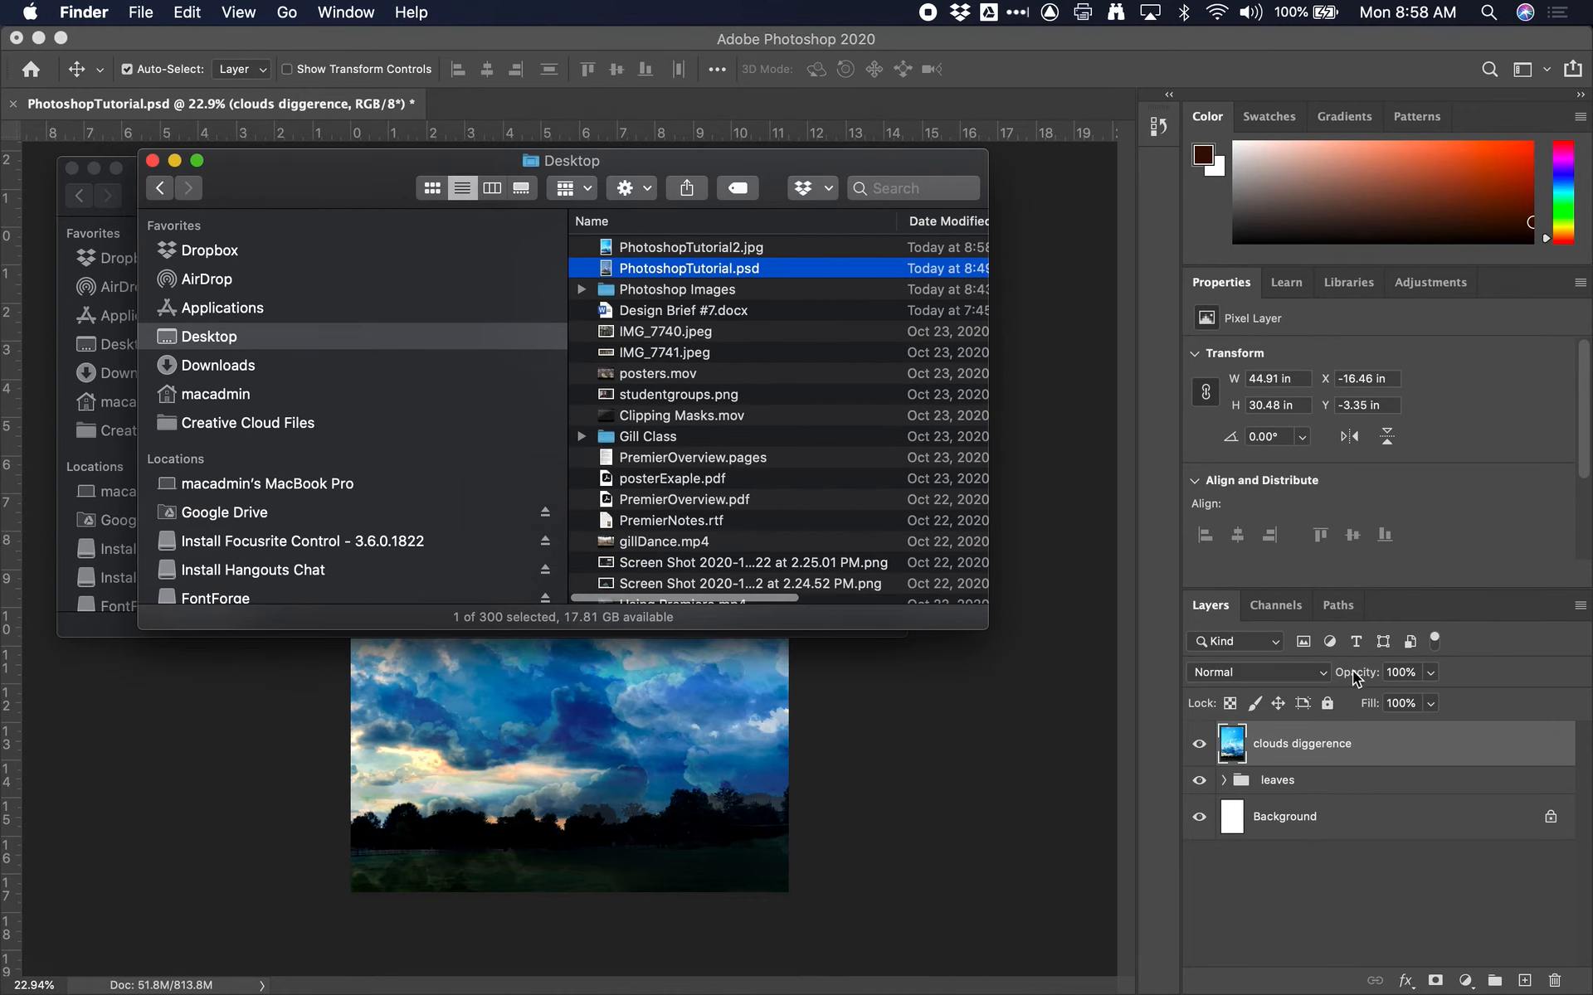
{"action": "left_click", "coordinate": [153, 161]}
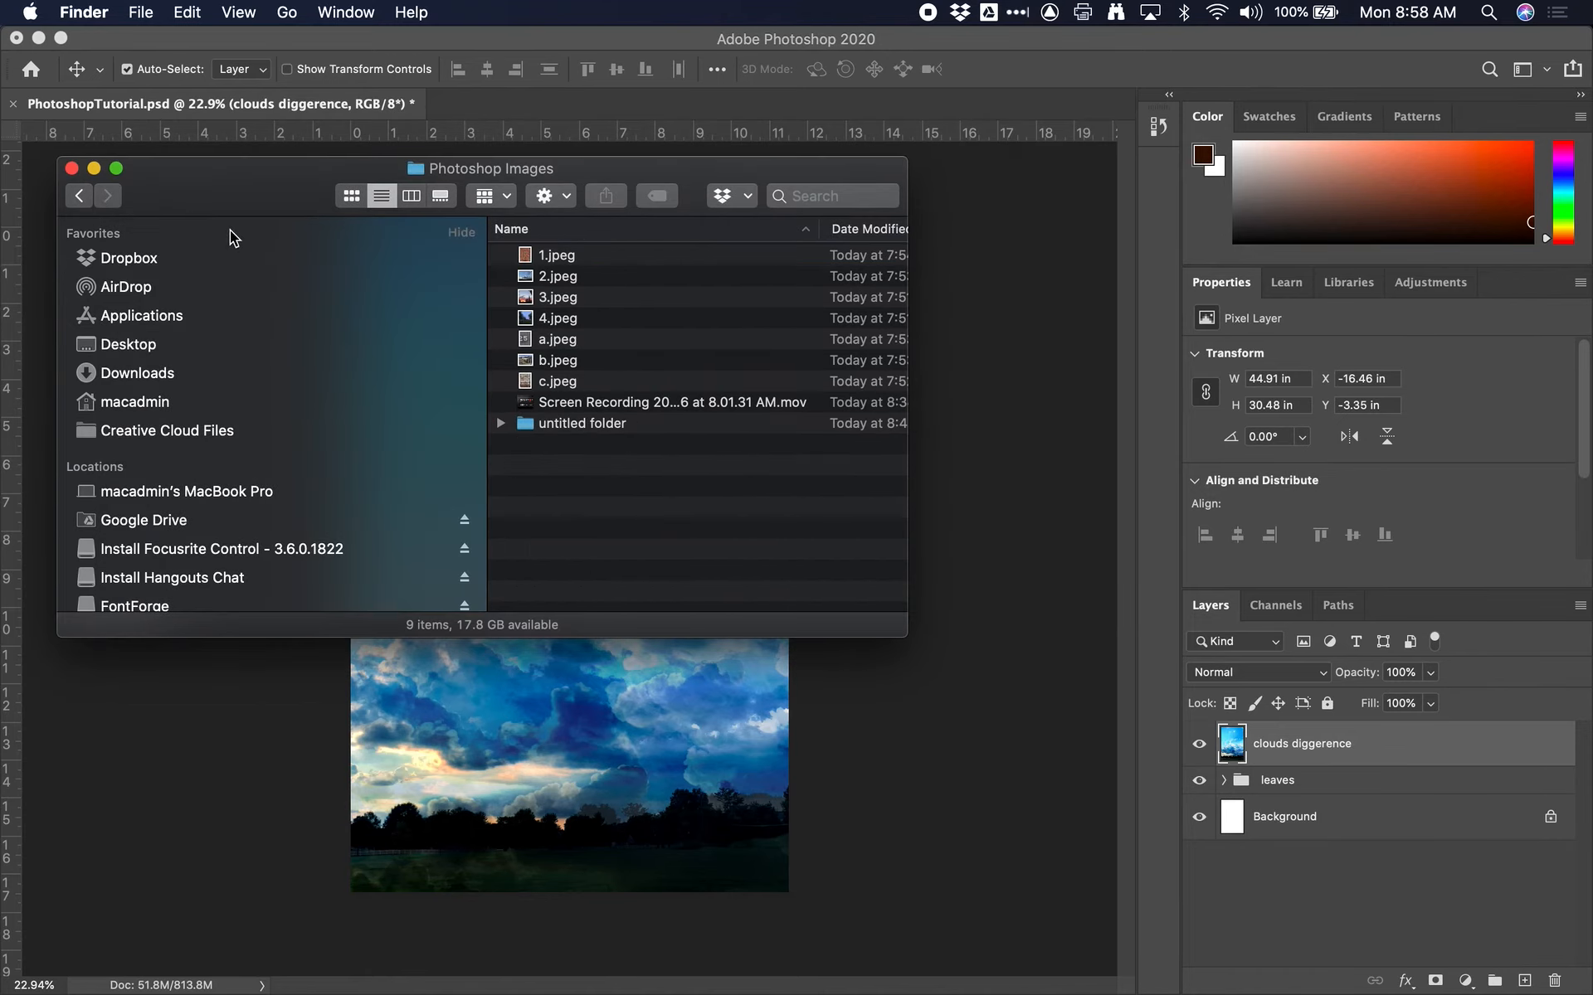
{"action": "left_click", "coordinate": [71, 168]}
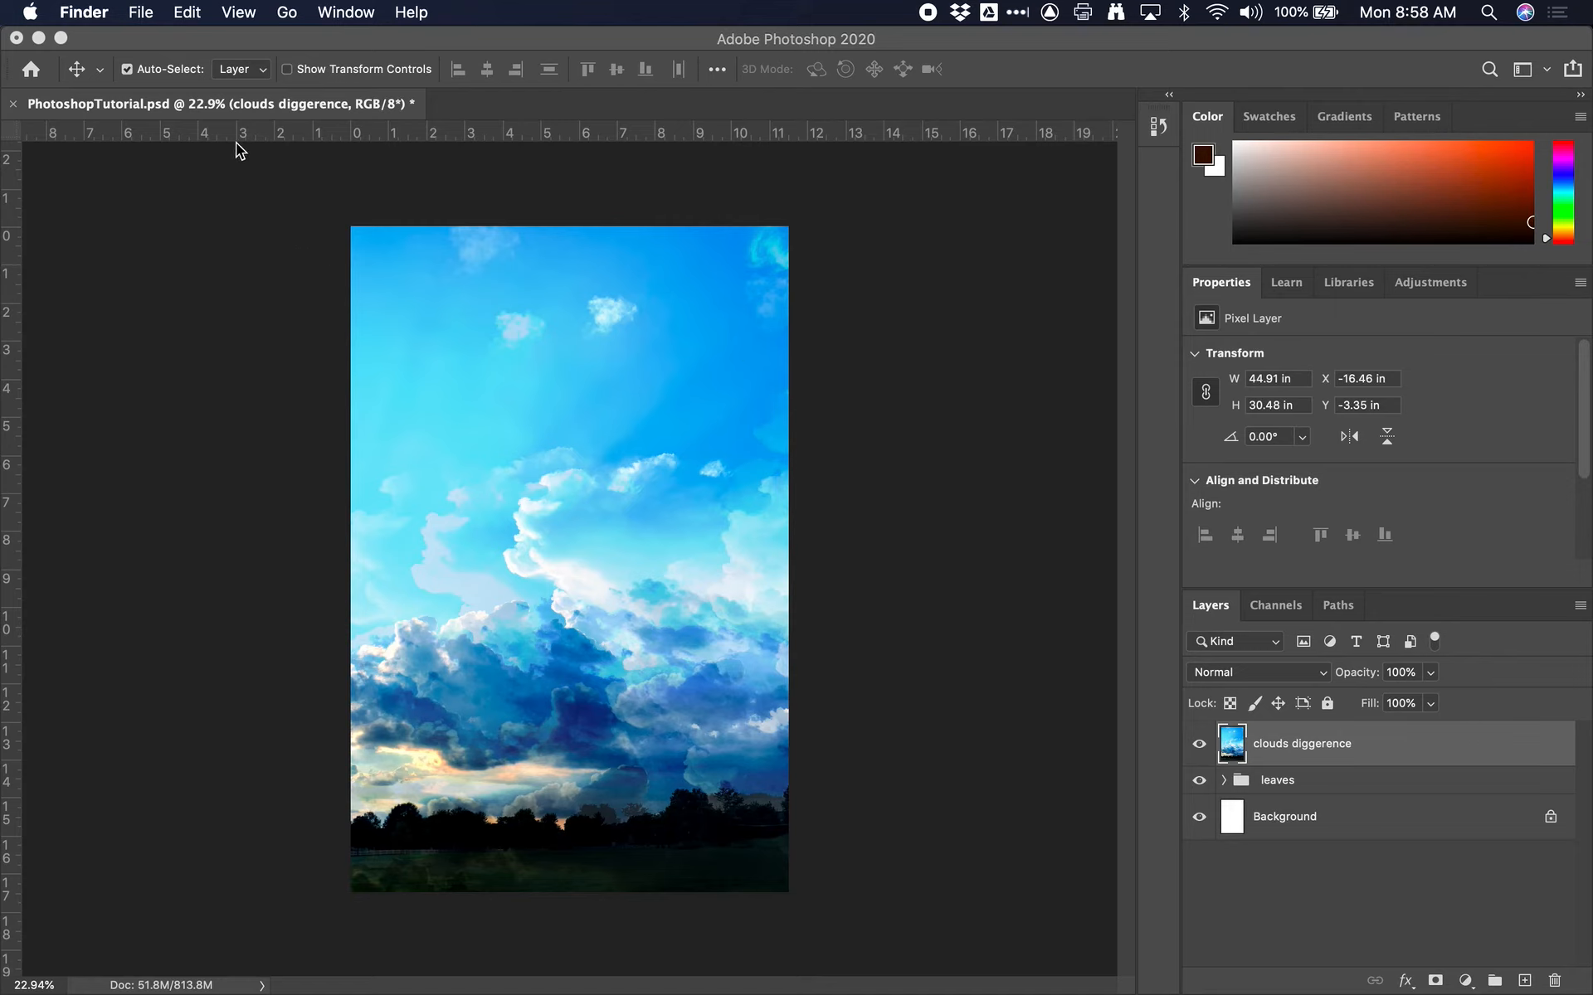
Switch back to Photoshop and save the changes to PhotoshopTutorial.psd
{"action": "left_click", "coordinate": [140, 11]}
{"action": "left_click", "coordinate": [181, 330]}
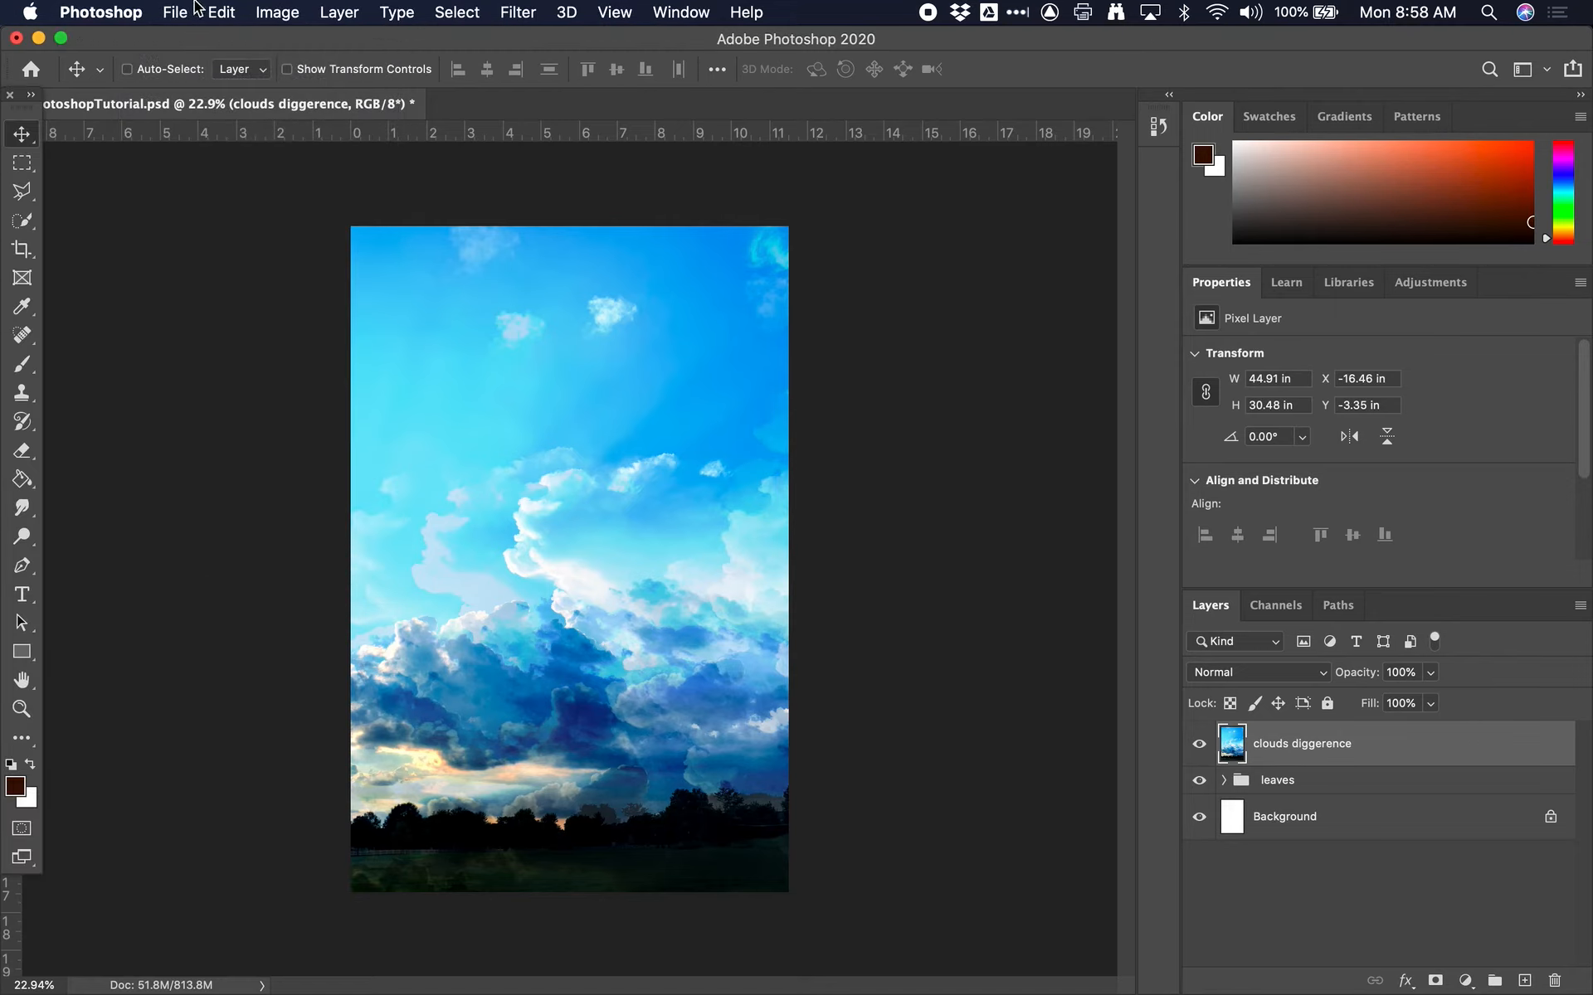
{"action": "left_click", "coordinate": [174, 12]}
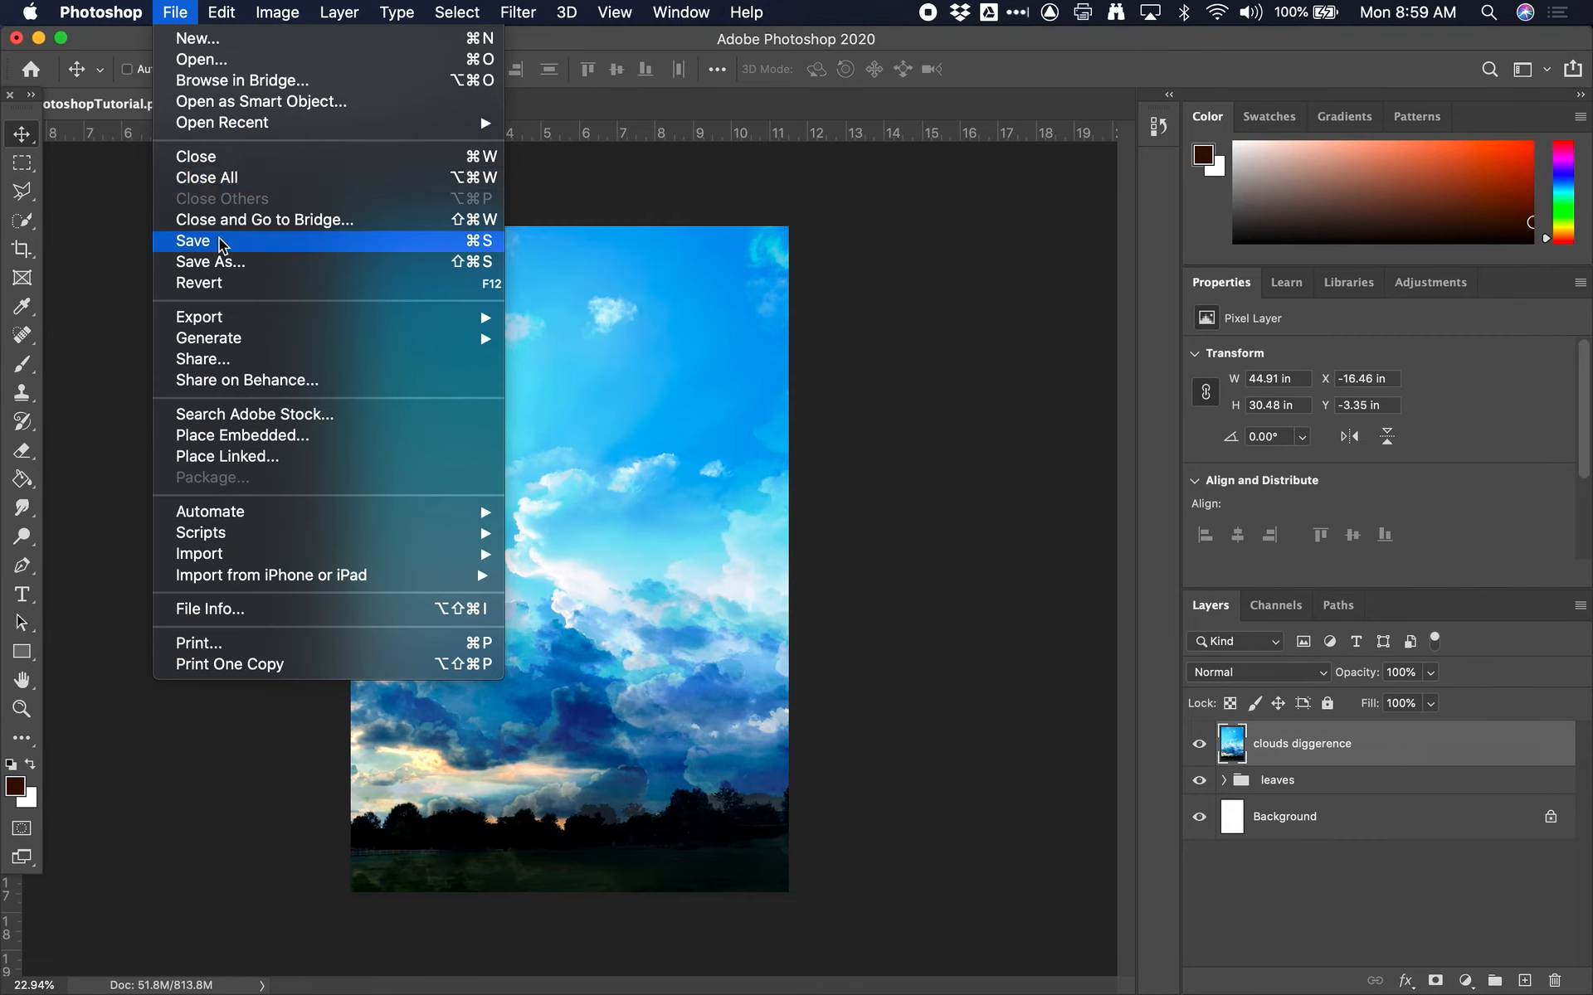
{"action": "left_click", "coordinate": [195, 241]}
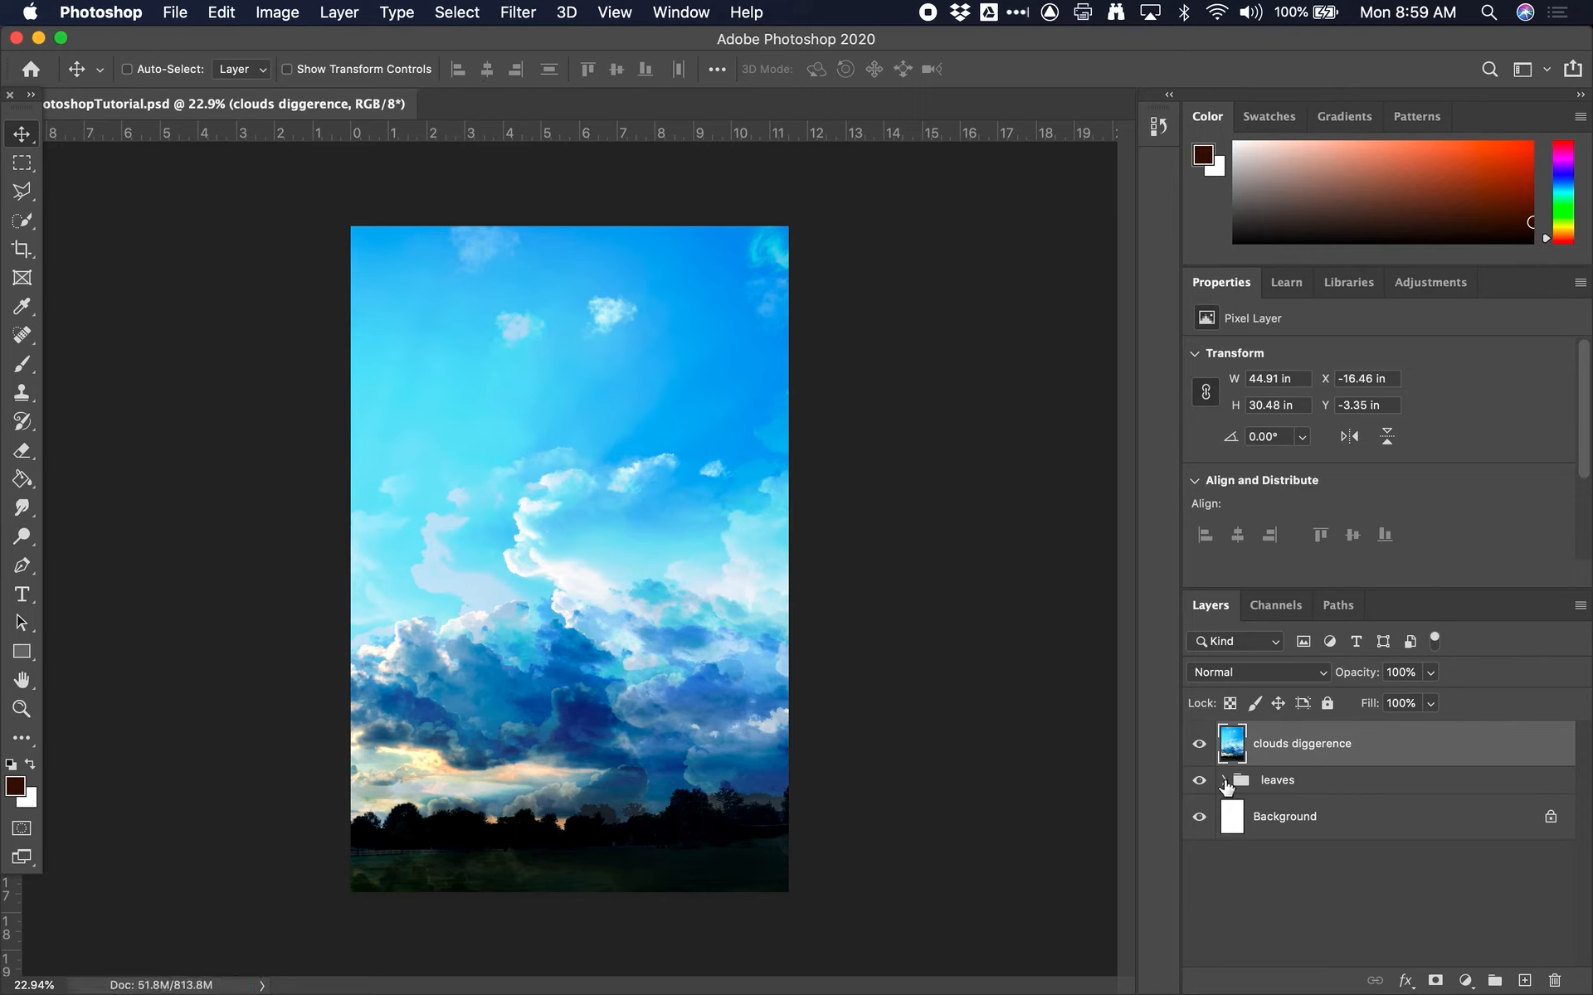
Examine the layers stored inside the leaves group and leave the group expanded
{"action": "left_click", "coordinate": [1223, 780]}
{"action": "scroll", "coordinate": [1284, 912], "scroll_direction": "down", "scroll_amount": 3}
{"action": "scroll", "coordinate": [1283, 916], "scroll_direction": "up", "scroll_amount": 4}
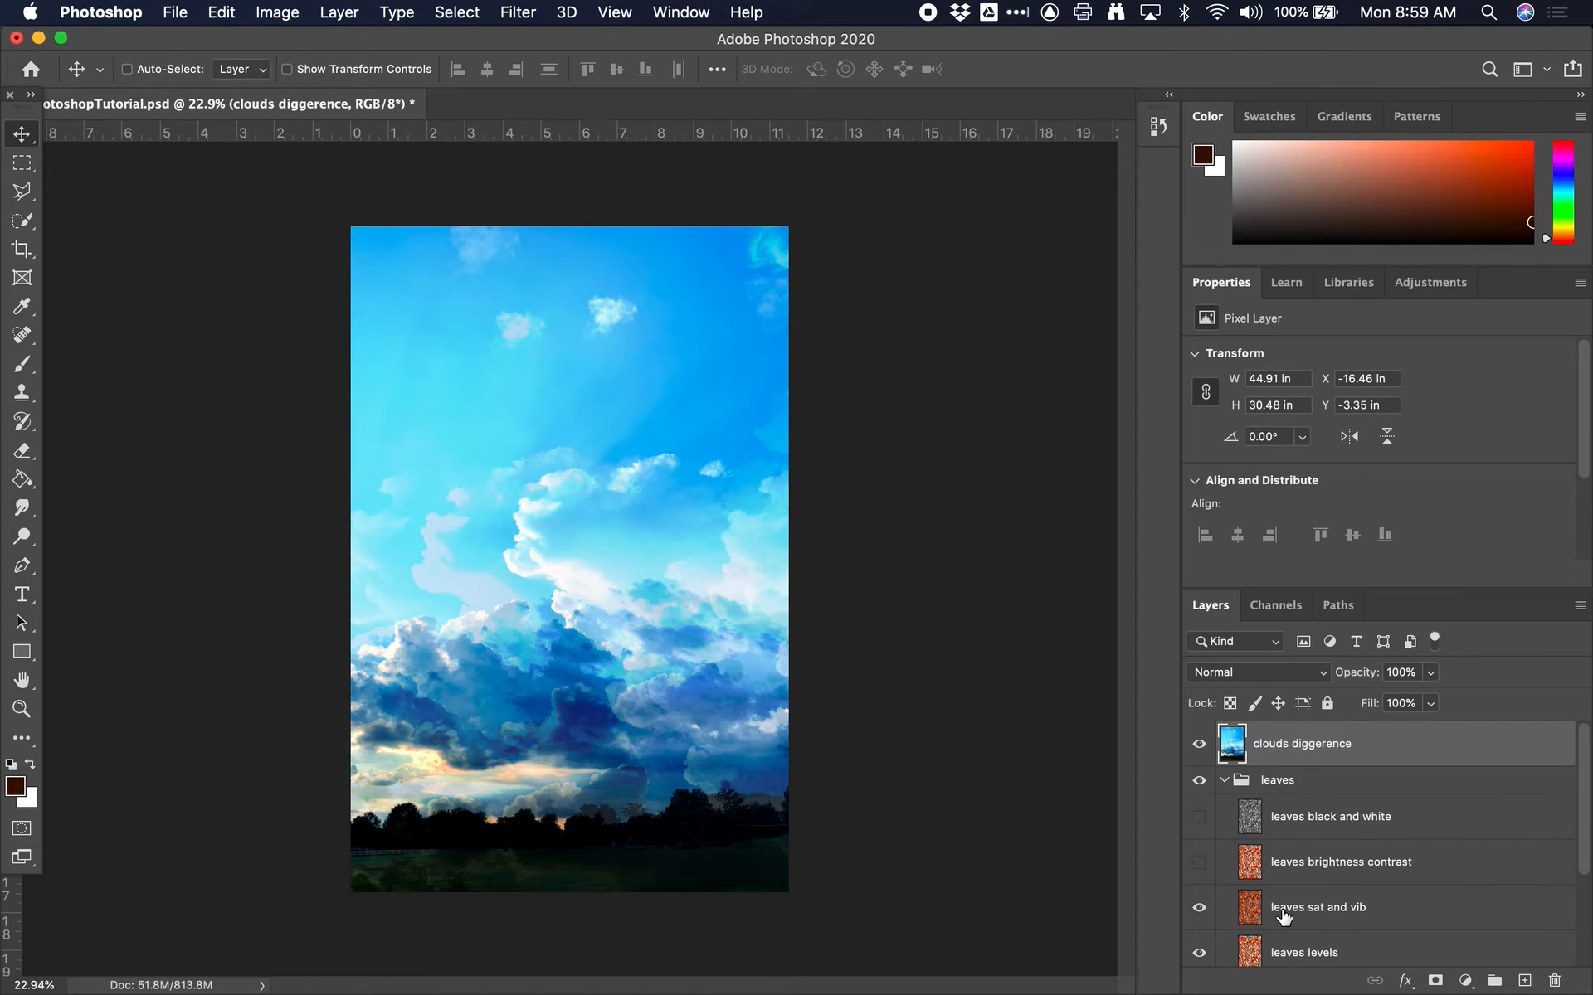
{"action": "left_click", "coordinate": [1228, 779]}
{"action": "left_click", "coordinate": [1229, 762]}
{"action": "left_click", "coordinate": [1224, 781]}
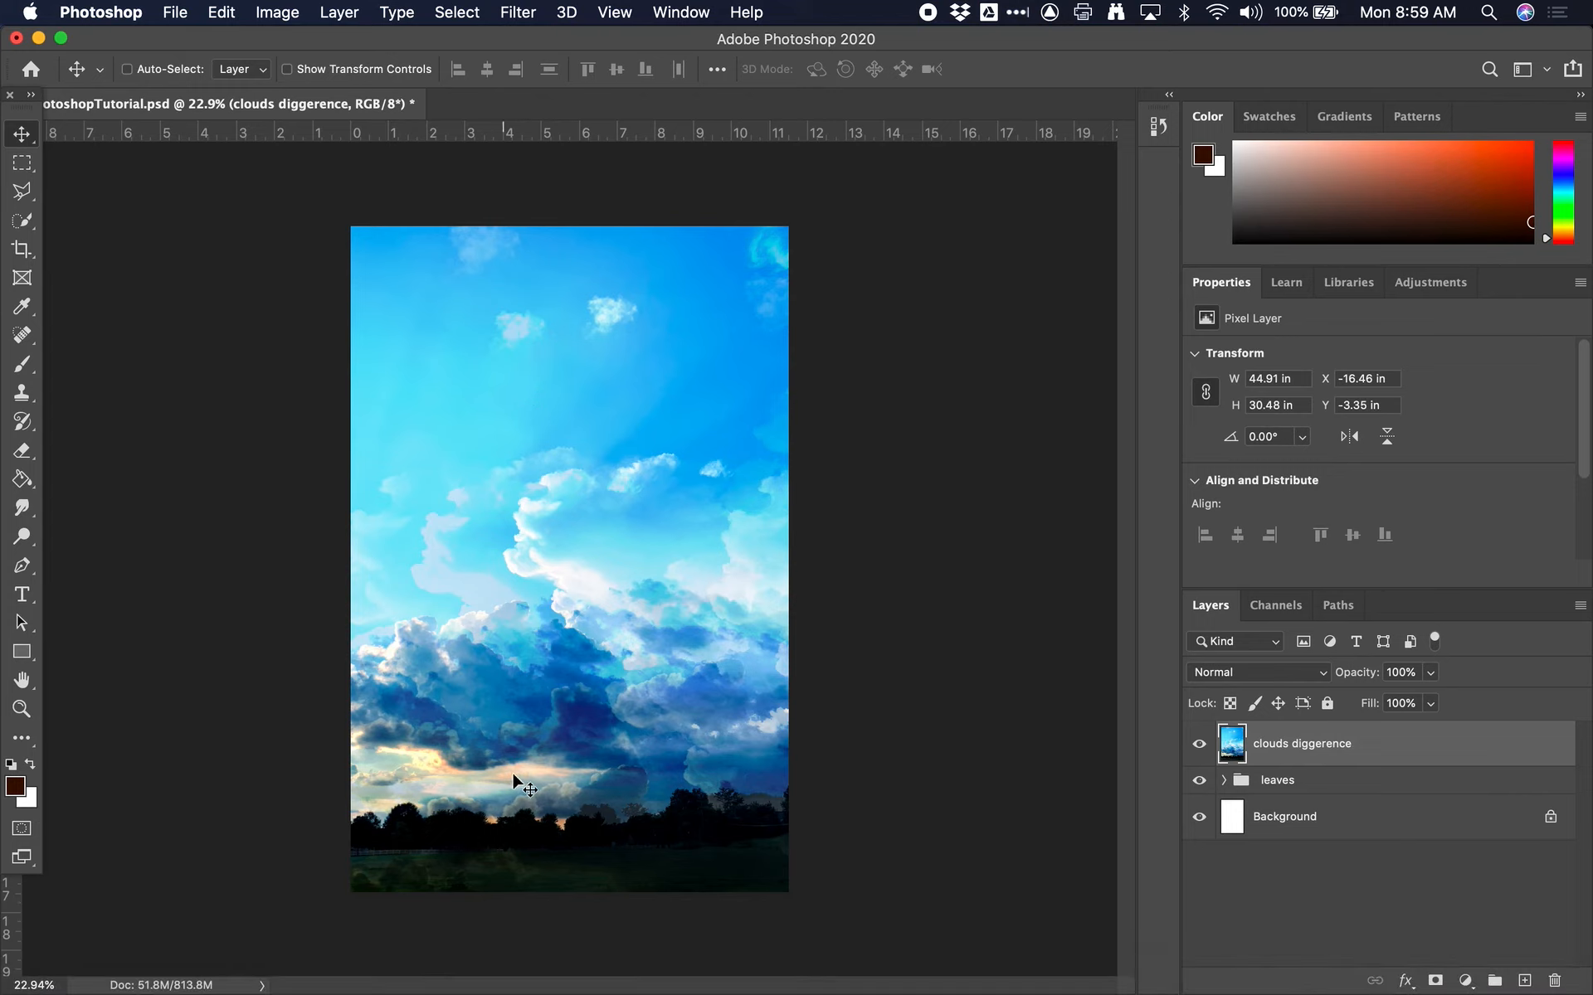
{"action": "left_click", "coordinate": [1199, 780]}
{"action": "left_click", "coordinate": [1224, 780]}
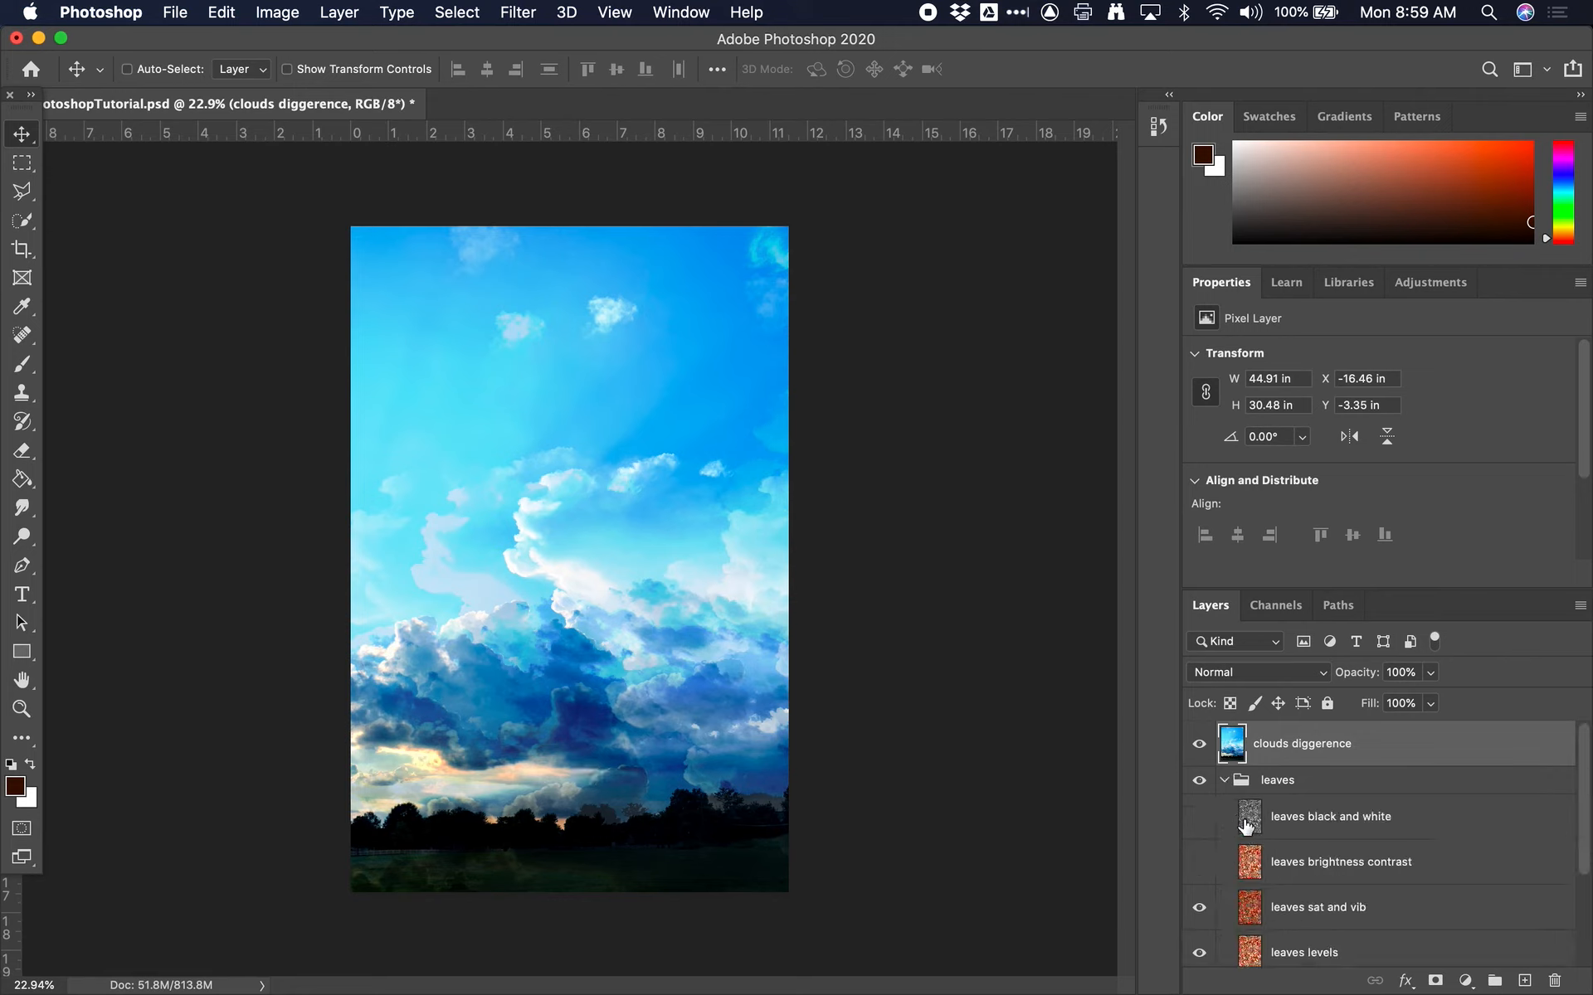